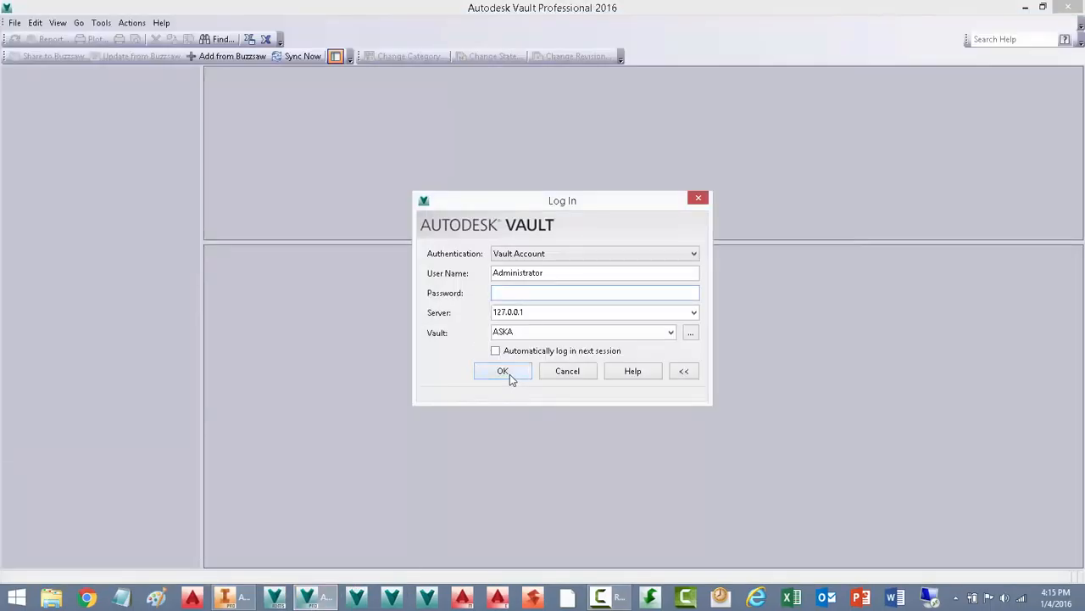
Step: Log in to the ASKA vault as Administrator and open the assemblies folder under Designs in the Project Explorer
{"action": "left_click", "coordinate": [509, 374]}
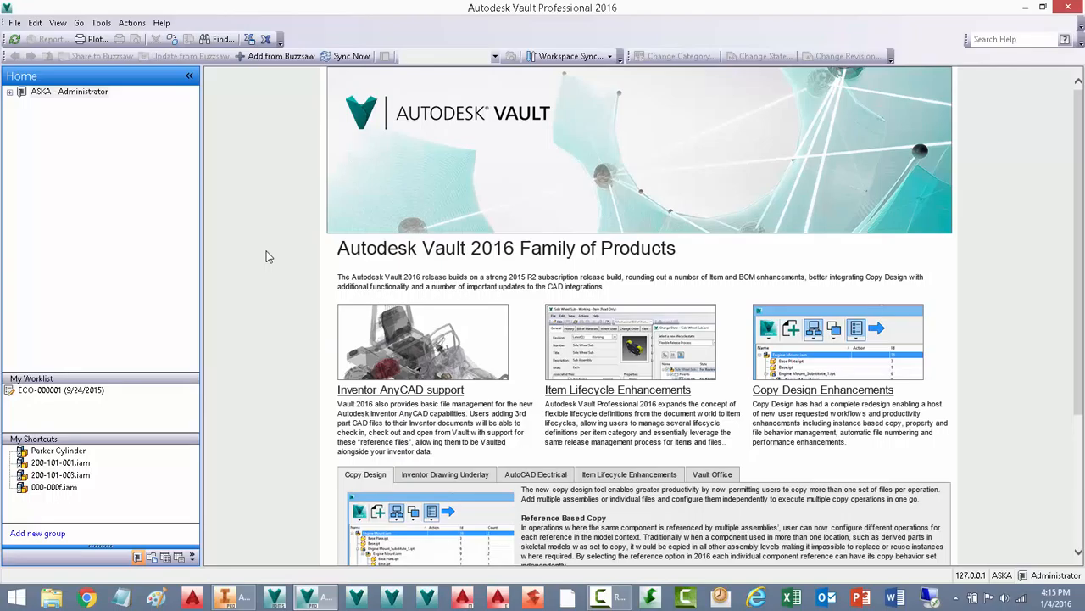
{"action": "left_click", "coordinate": [10, 91]}
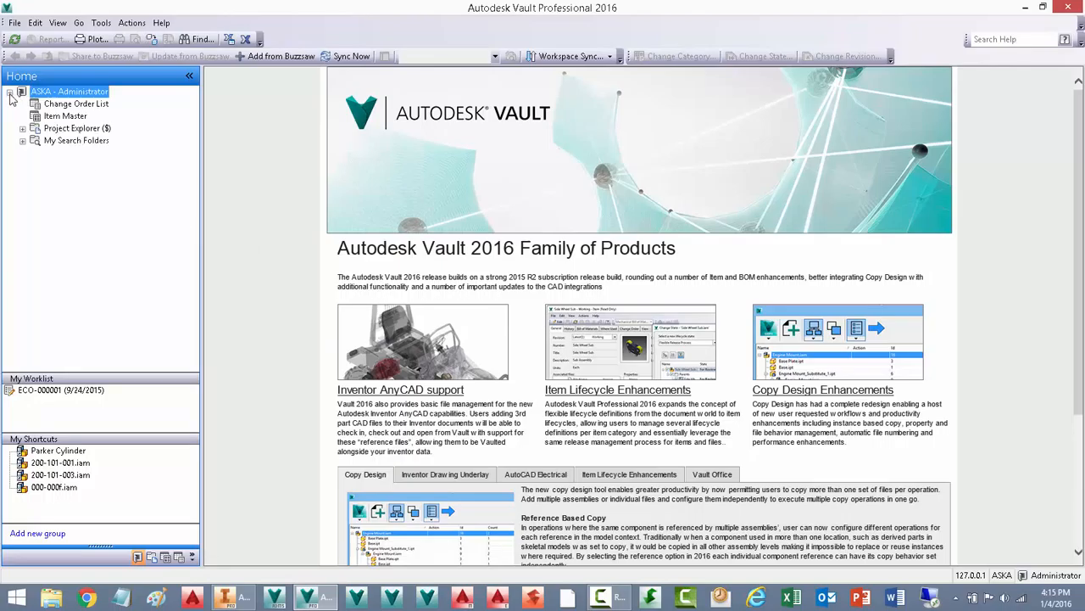
{"action": "left_click", "coordinate": [33, 130]}
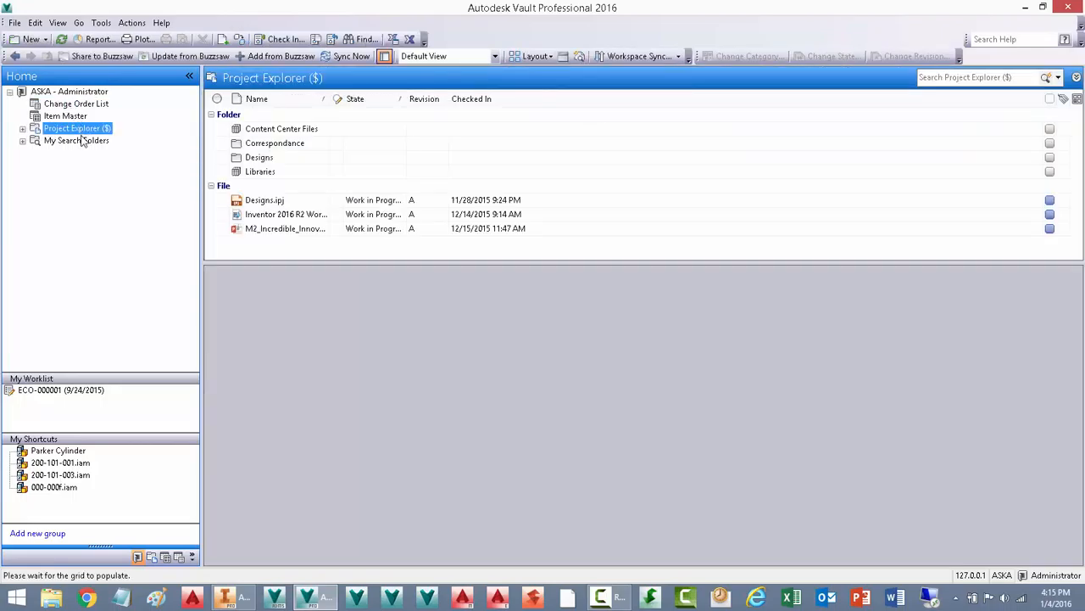
{"action": "left_click", "coordinate": [22, 128]}
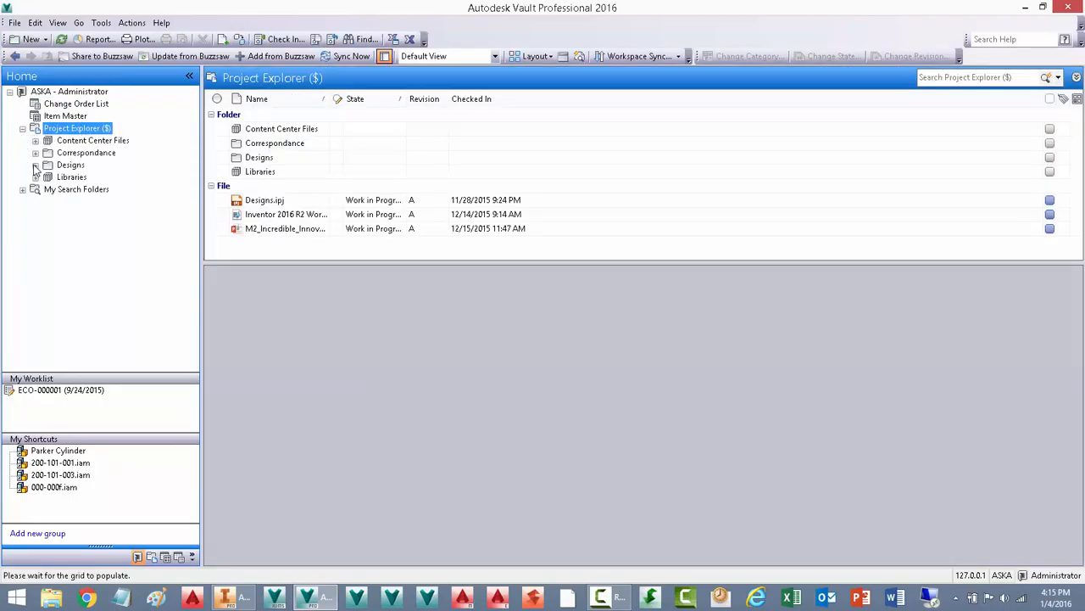
{"action": "left_click", "coordinate": [35, 167]}
{"action": "left_click", "coordinate": [72, 166]}
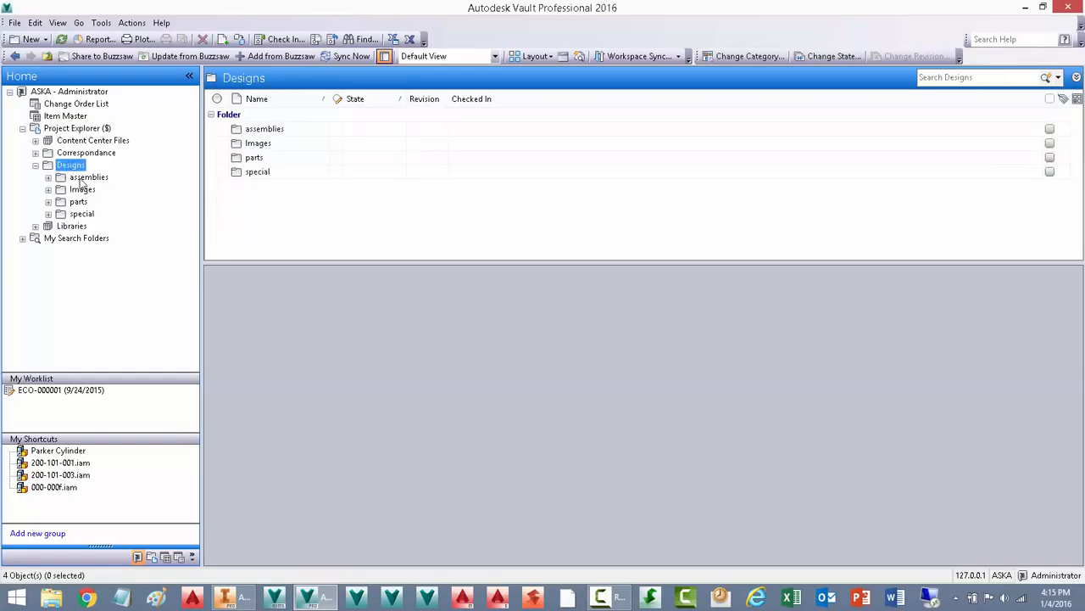
{"action": "left_click", "coordinate": [79, 178]}
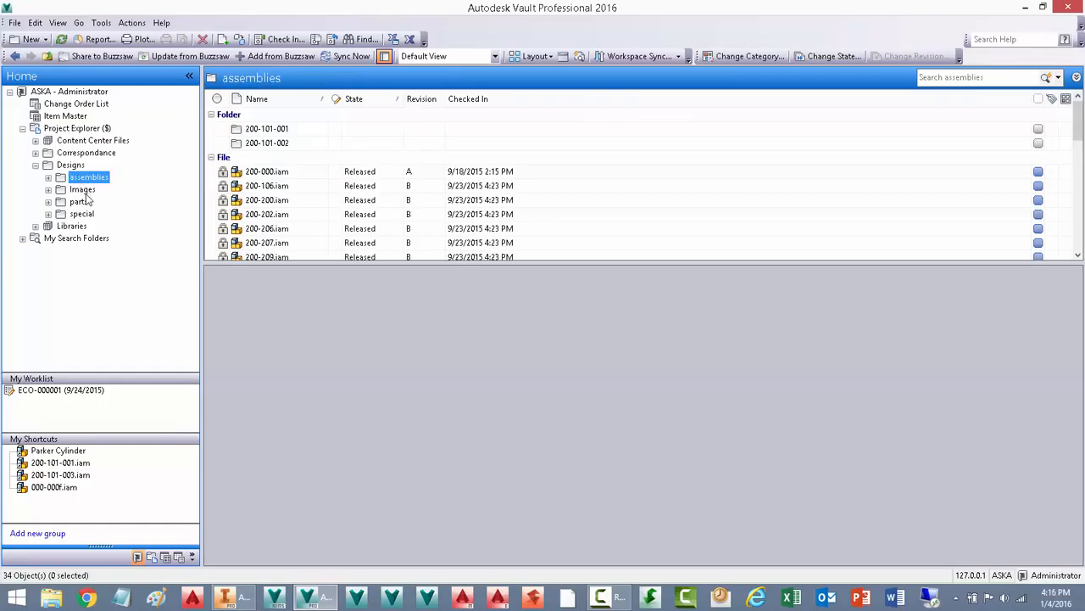
Step: Open change order ECO-000001 from the worklist and read its detailed description
{"action": "left_click", "coordinate": [56, 396]}
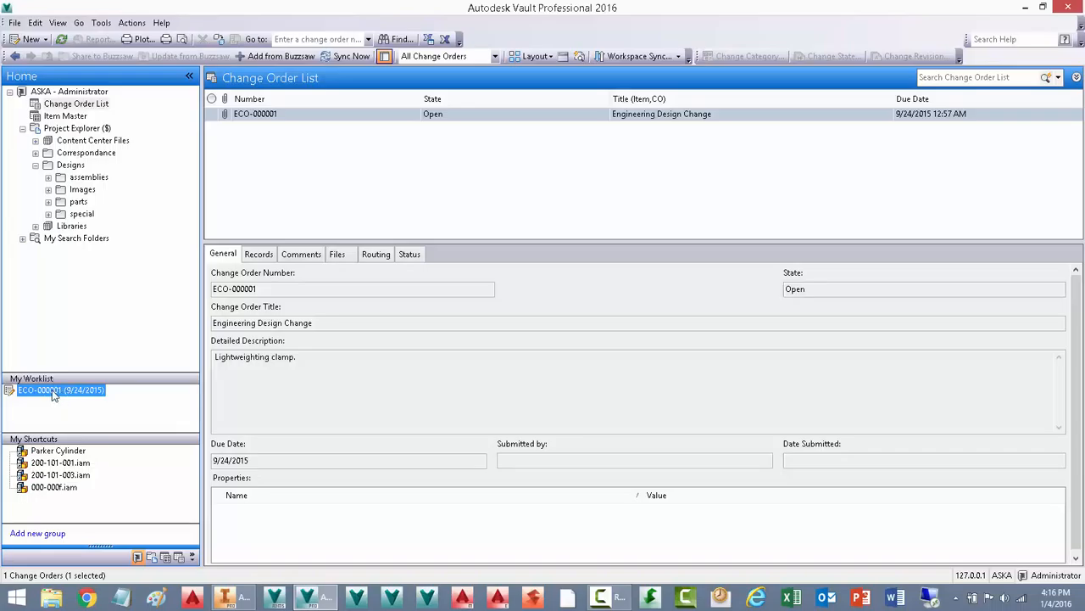
{"action": "left_click", "coordinate": [314, 117]}
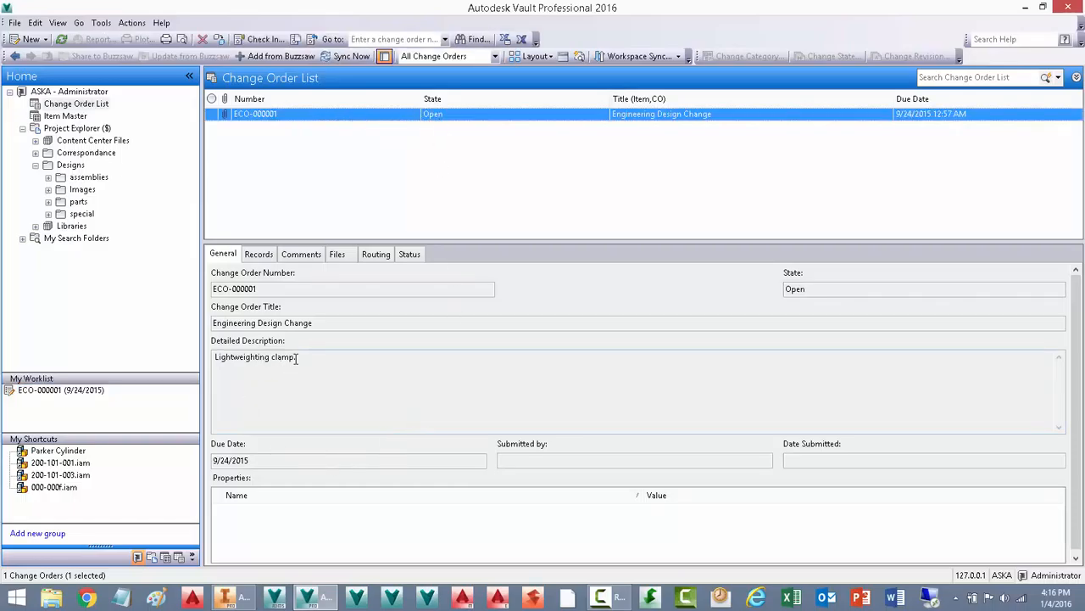
{"action": "left_click_drag", "start_coordinate": [296, 357], "coordinate": [215, 360]}
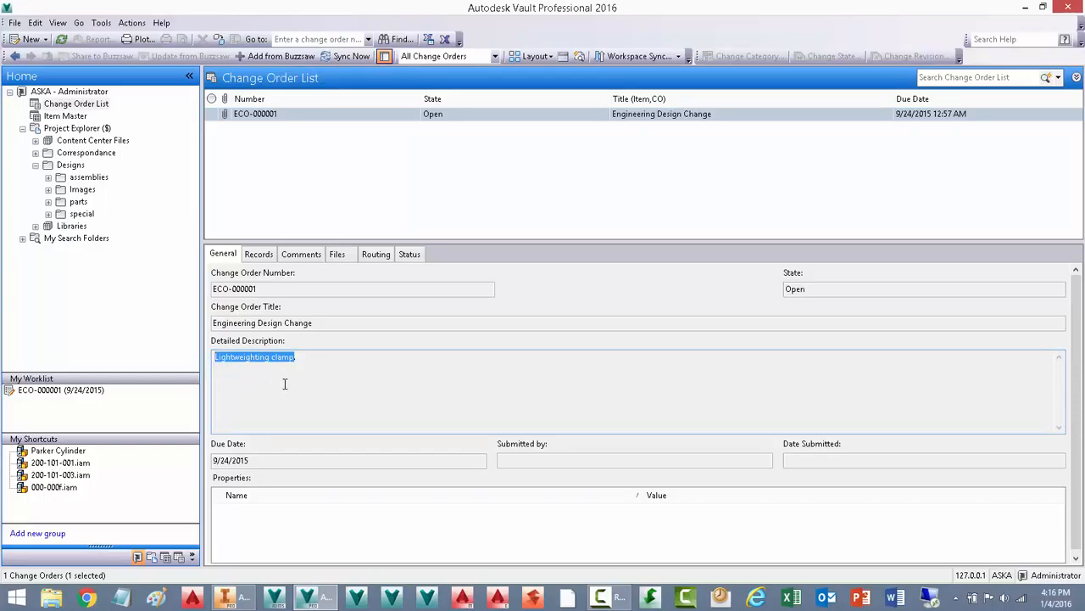
Step: Open the change order's attached file 200-101-001.dwfx in a separate, maximized viewer window
{"action": "left_click", "coordinate": [341, 256]}
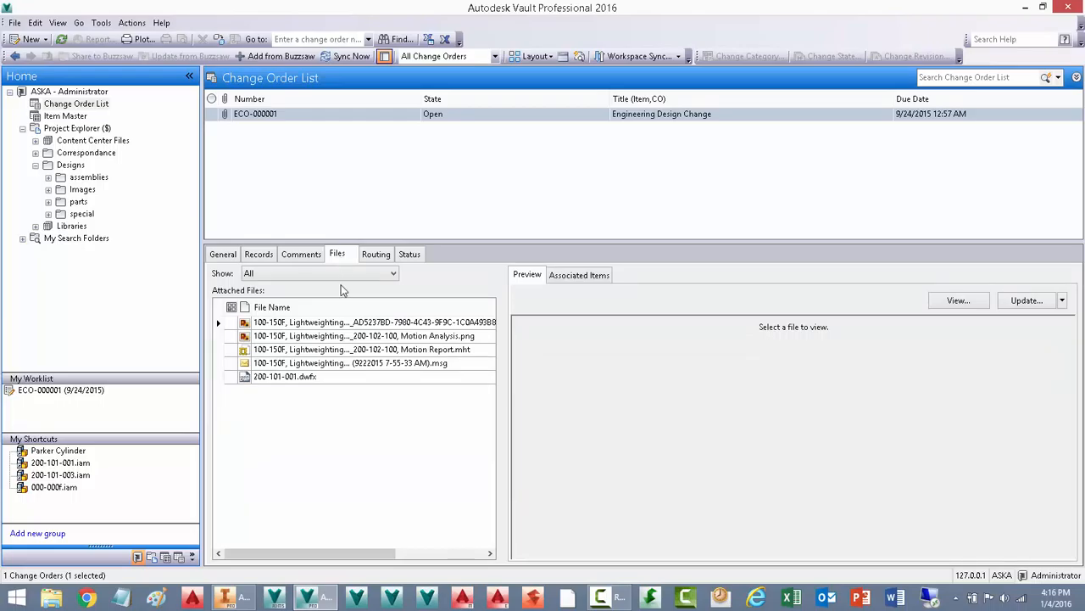
{"action": "left_click", "coordinate": [303, 381]}
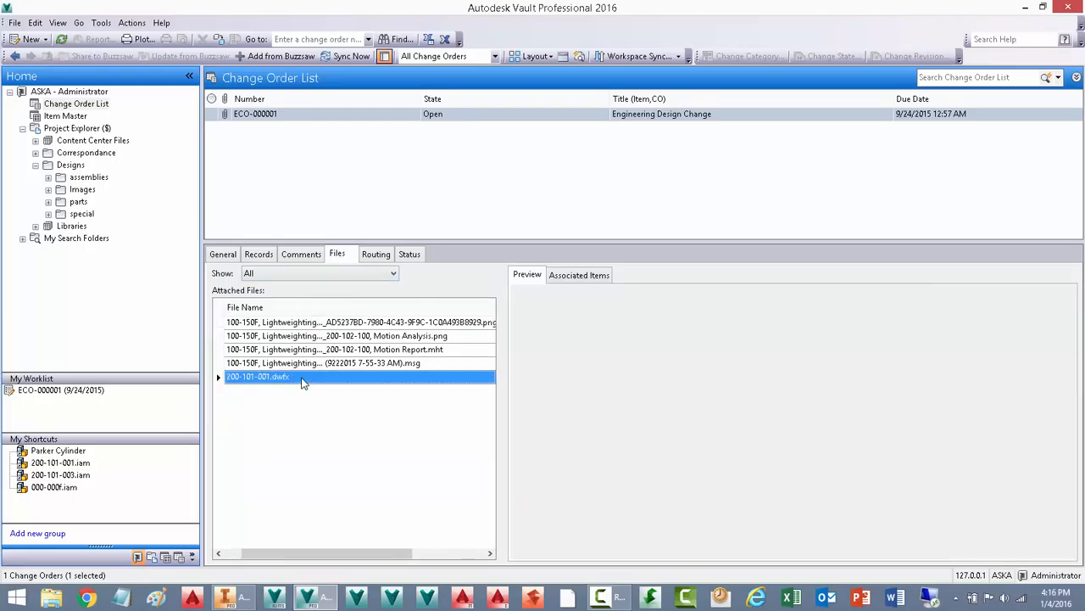
{"action": "right_click", "coordinate": [307, 383]}
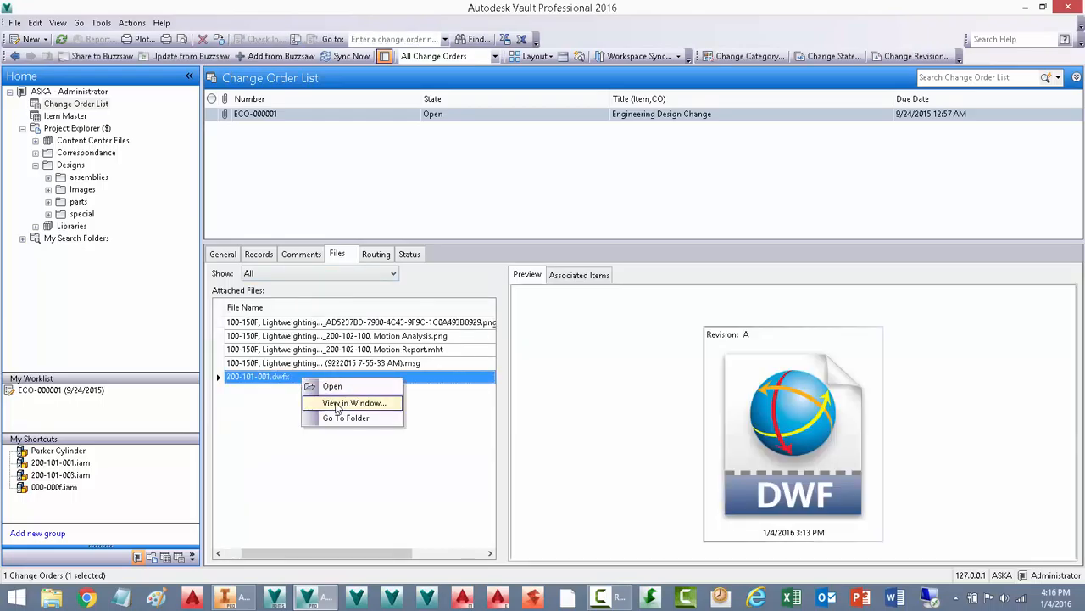
{"action": "left_click", "coordinate": [335, 402]}
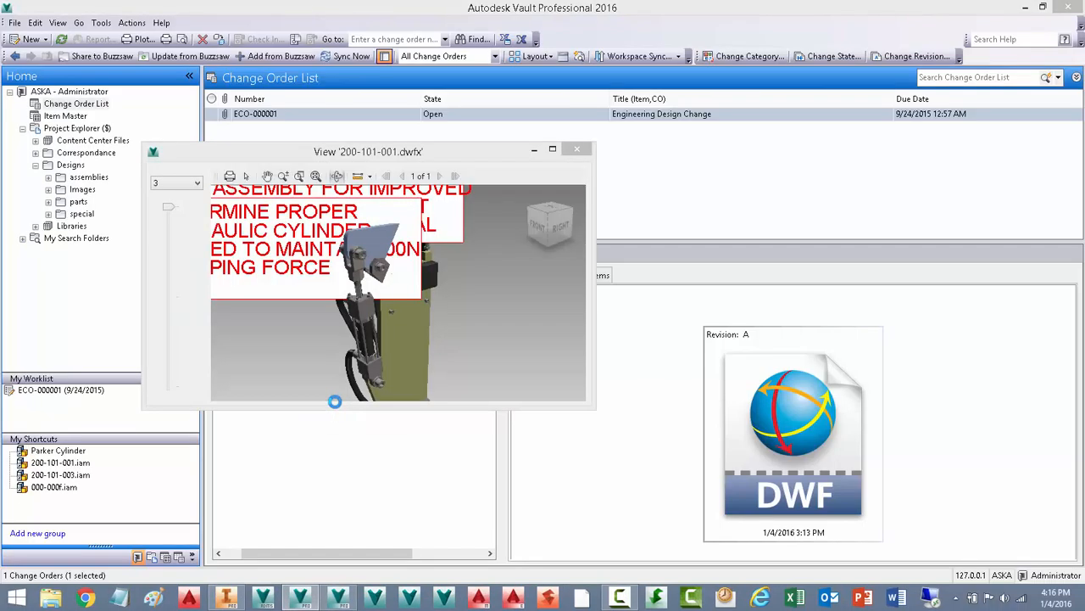
{"action": "left_click", "coordinate": [552, 150]}
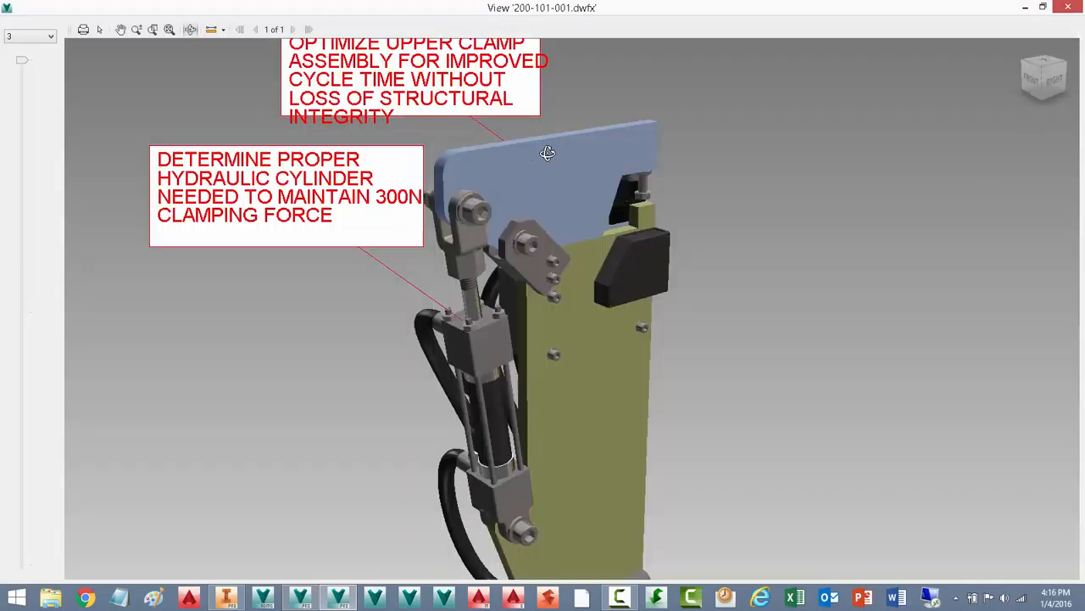
Step: Examine the markup notes on the upper clamp and hydraulic cylinder from several angles, and close the viewer
{"action": "left_click_drag", "start_coordinate": [527, 161], "coordinate": [552, 213]}
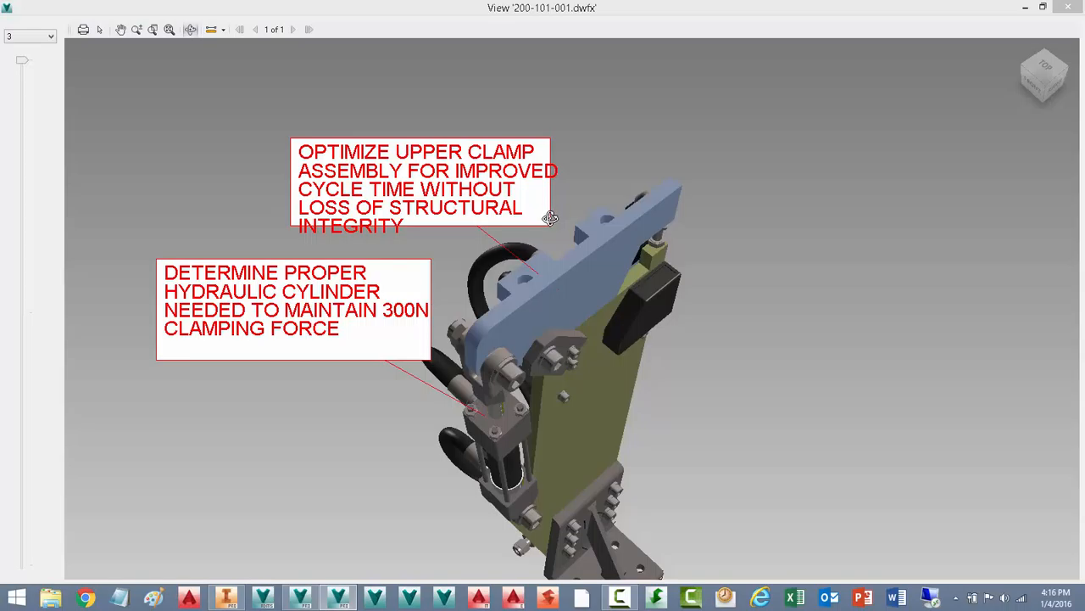
{"action": "left_click_drag", "start_coordinate": [506, 418], "coordinate": [490, 356]}
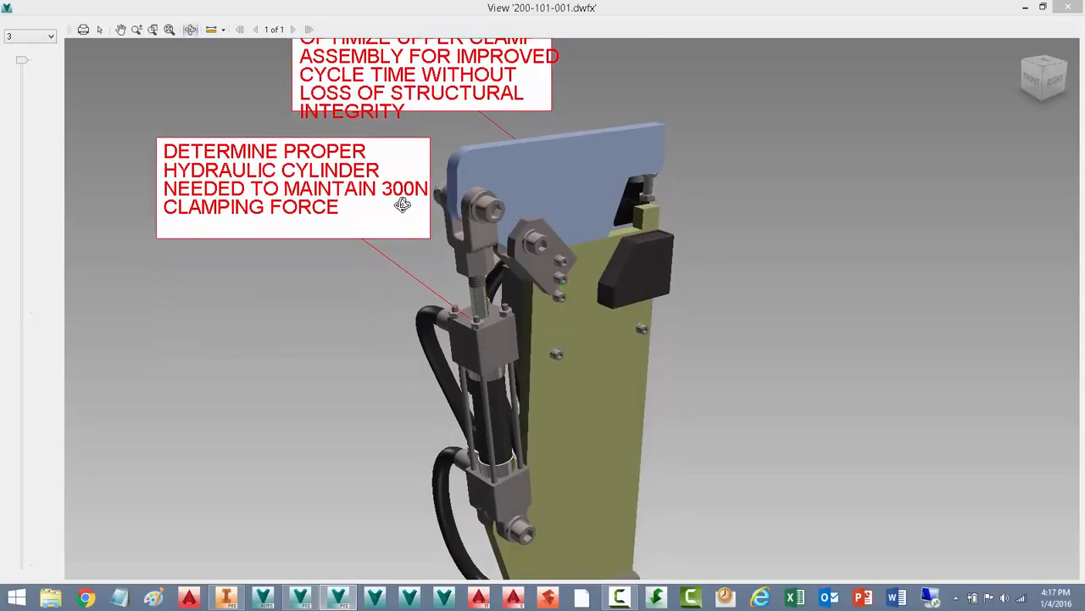
{"action": "left_click", "coordinate": [1067, 7]}
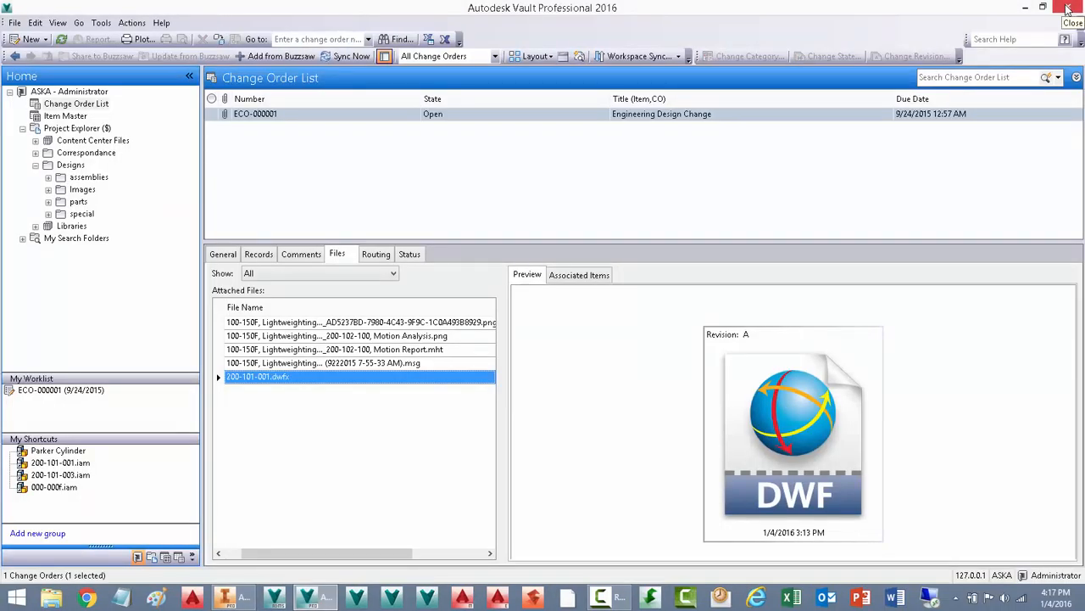
Step: Submit change order ECO-000001 to the Work state without a comment, and check the Work state's summary
{"action": "left_click", "coordinate": [412, 254]}
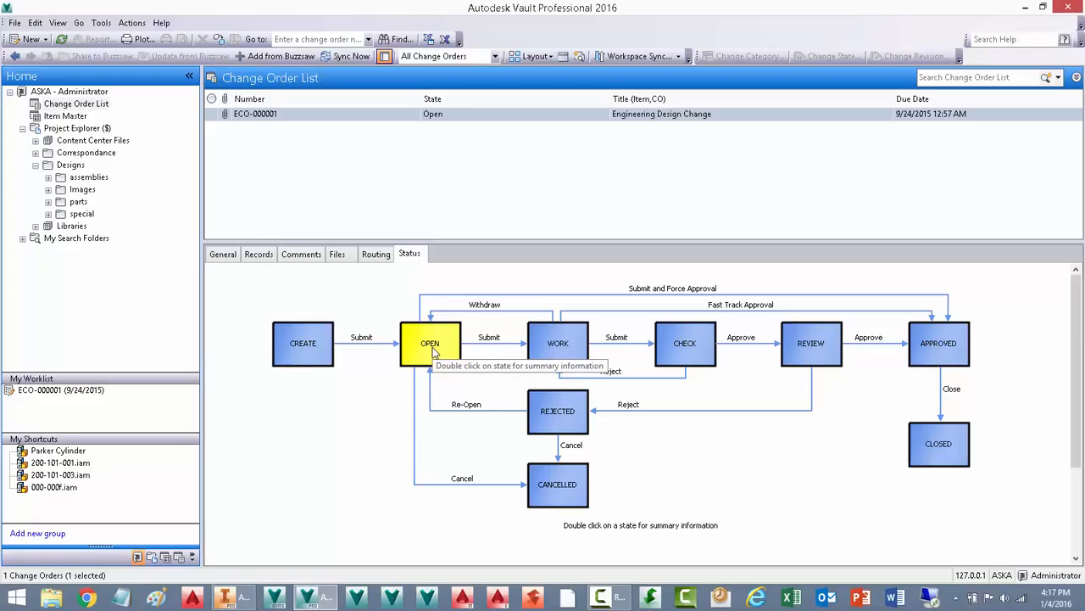
{"action": "right_click", "coordinate": [497, 117]}
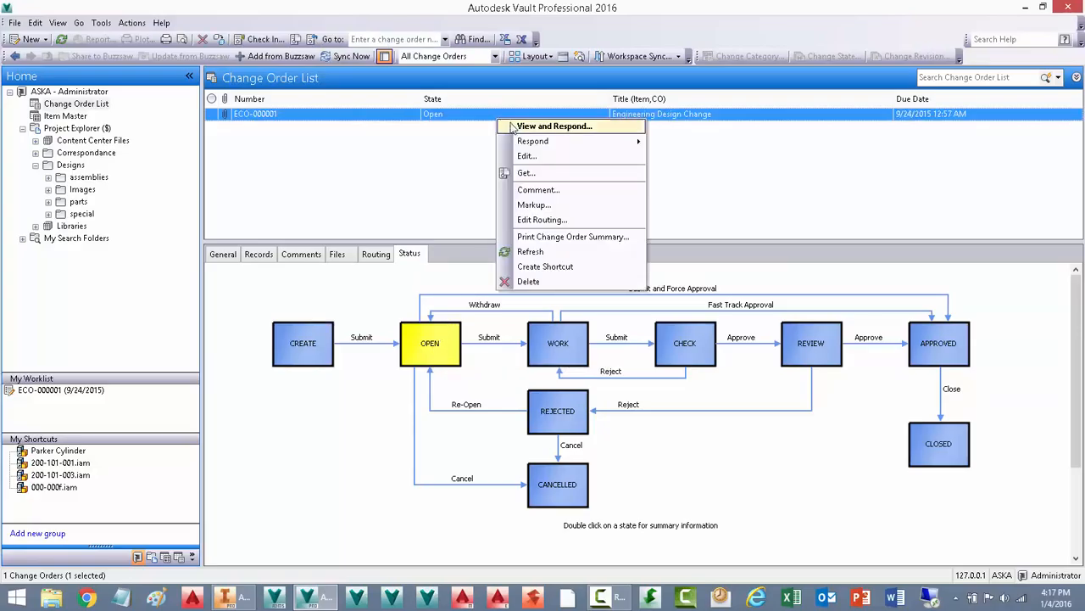
{"action": "mouse_move", "coordinate": [532, 144]}
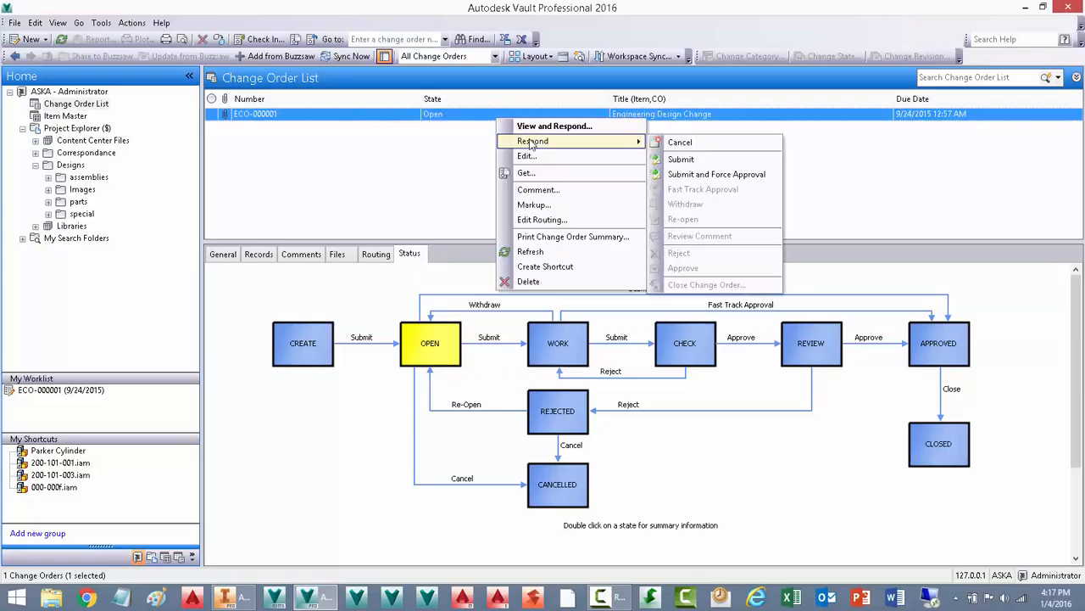
{"action": "left_click", "coordinate": [682, 159]}
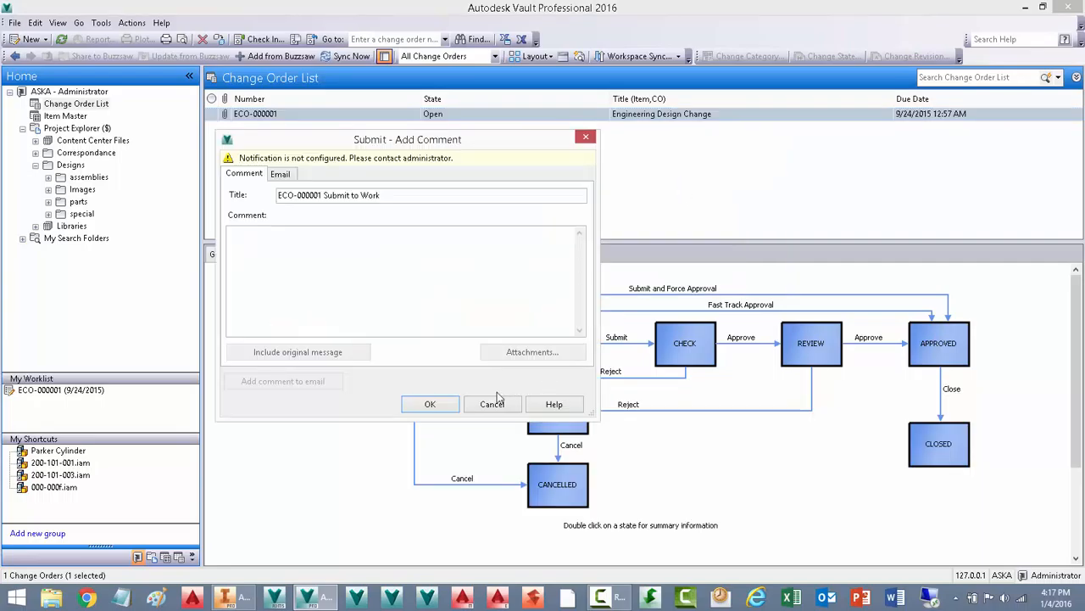
{"action": "left_click", "coordinate": [430, 404]}
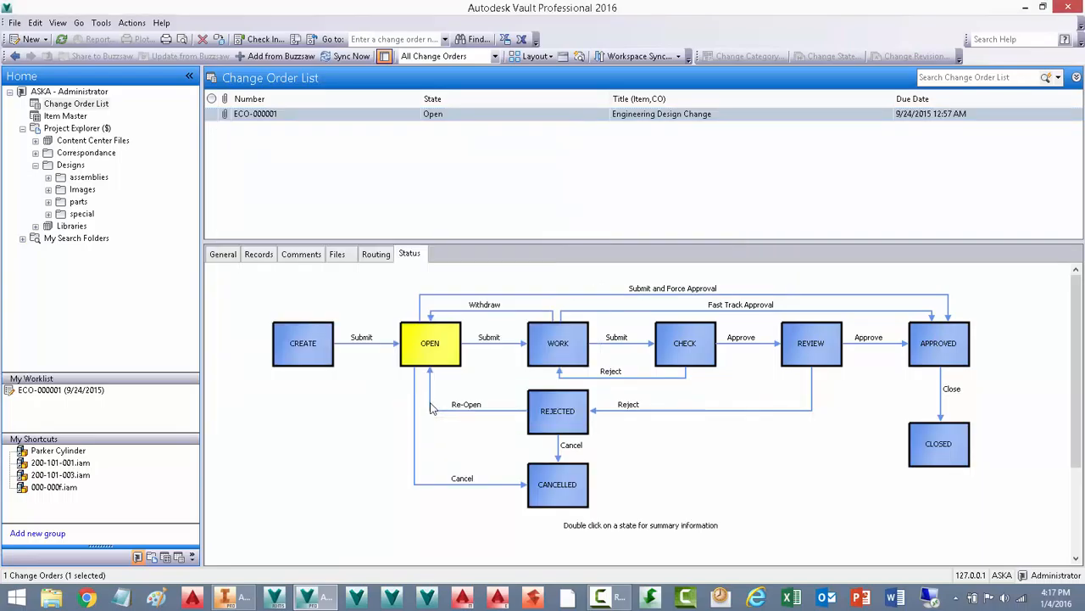
{"action": "double_click", "coordinate": [565, 354]}
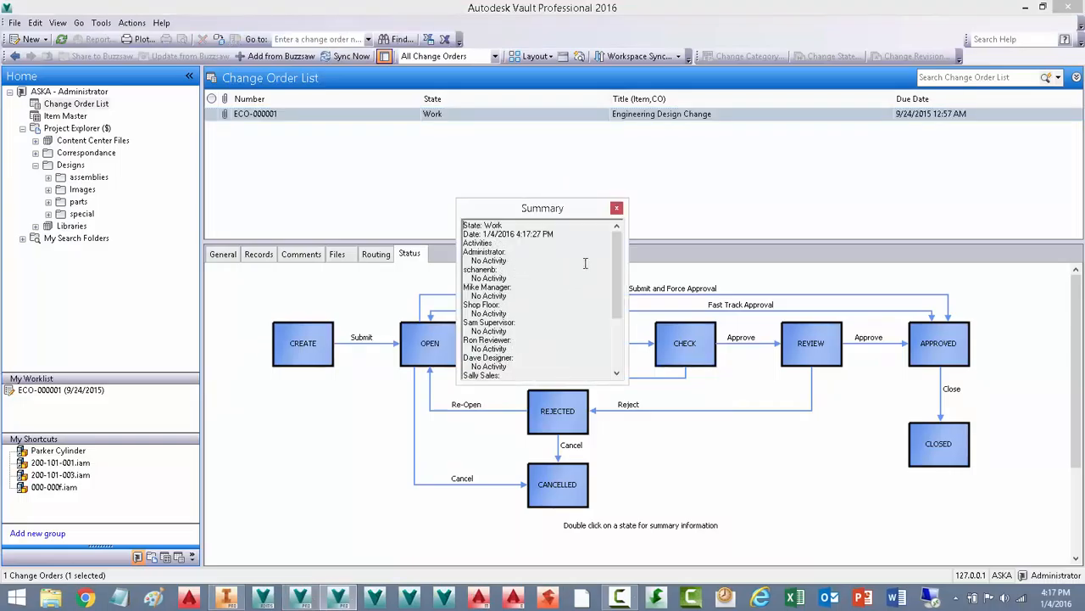
{"action": "left_click", "coordinate": [616, 208]}
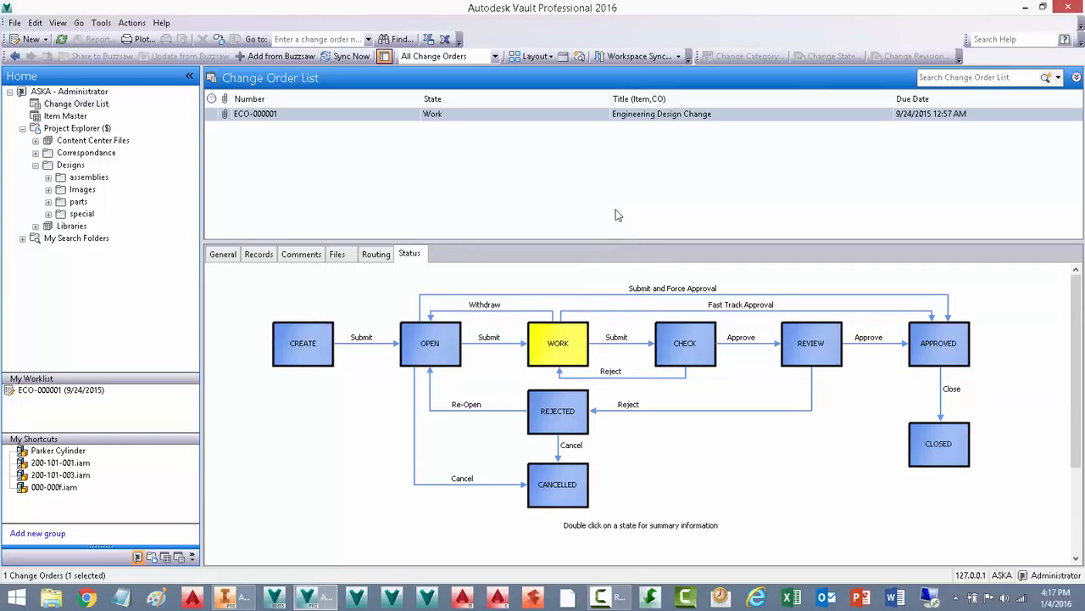
Step: Review the change order's attached files and set up an advanced search for files by the File Name property
{"action": "left_click", "coordinate": [339, 258]}
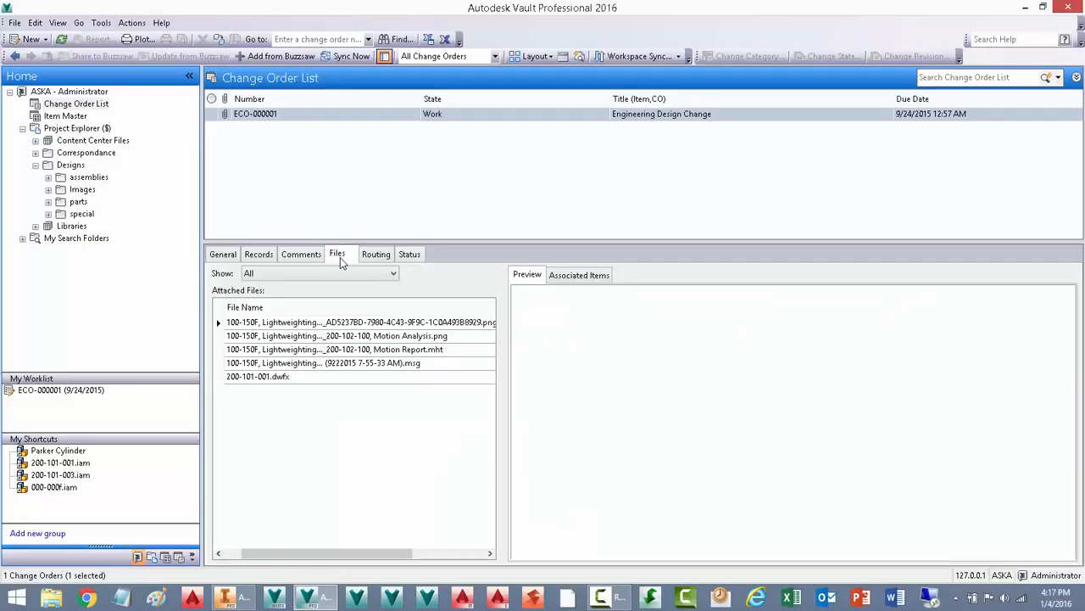
{"action": "left_click", "coordinate": [401, 39]}
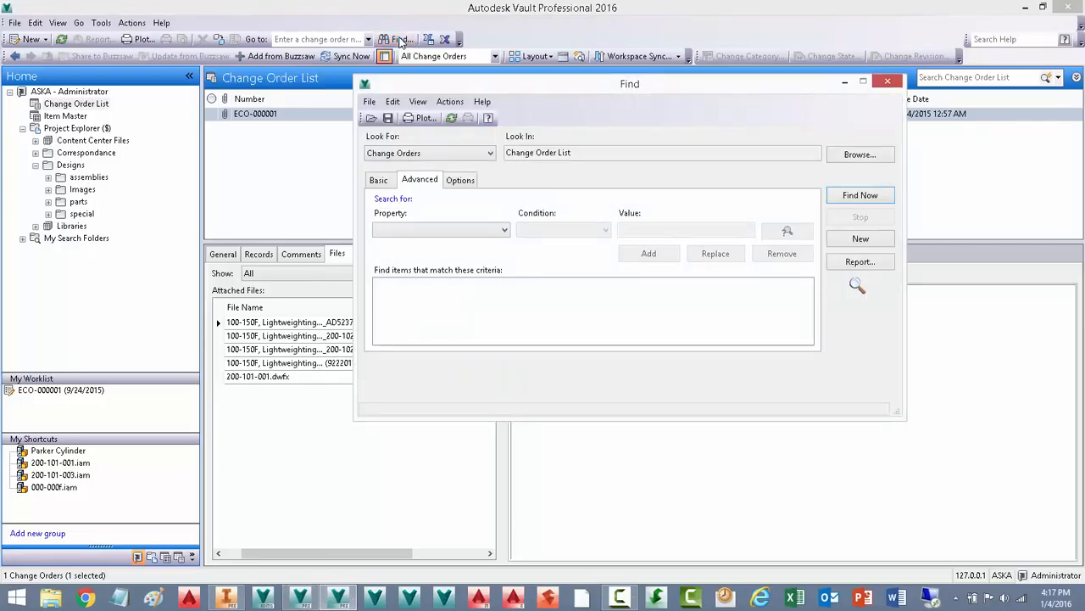
{"action": "left_click", "coordinate": [444, 156]}
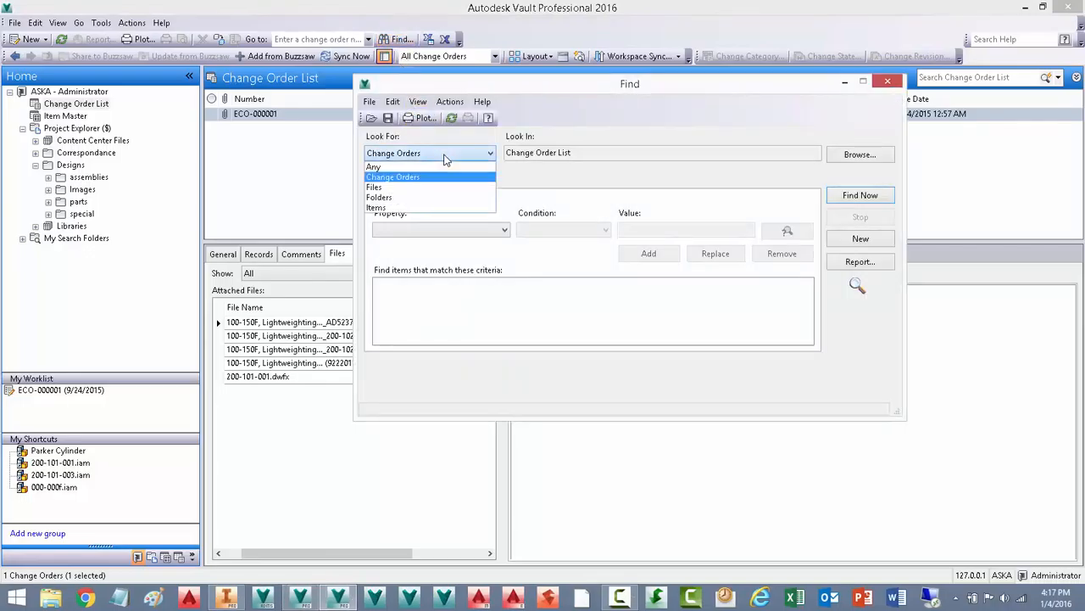
{"action": "left_click", "coordinate": [390, 188]}
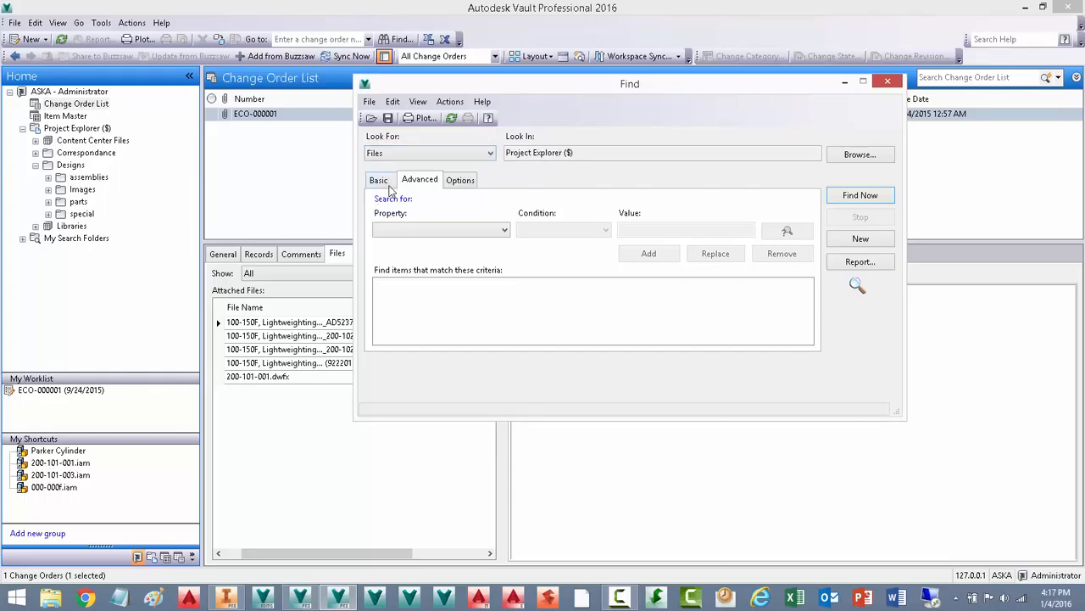
{"action": "left_click", "coordinate": [504, 230]}
{"action": "key", "text": "g"}
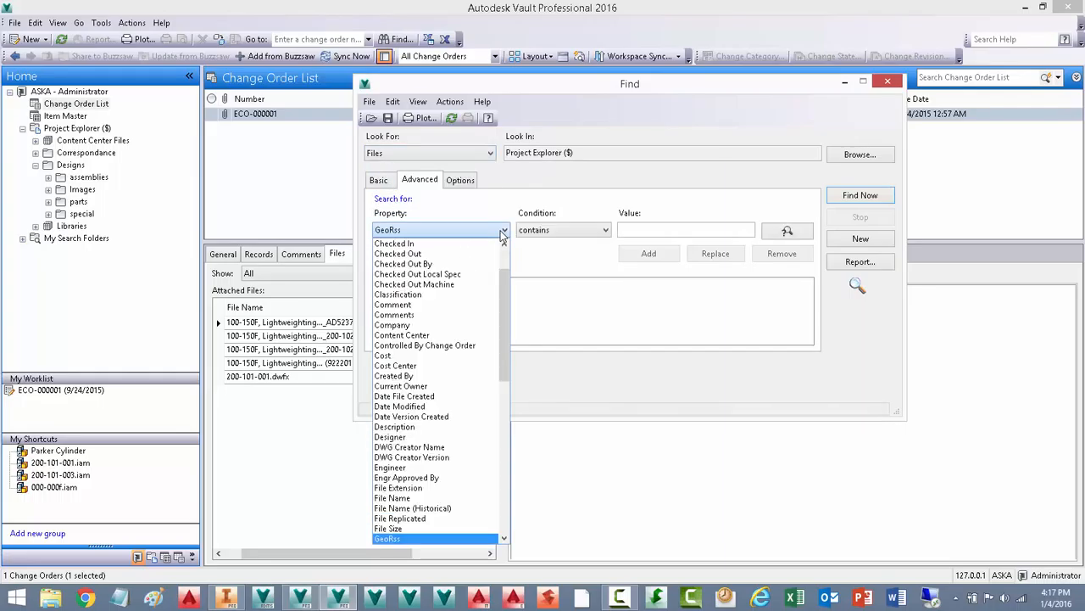
{"action": "left_click", "coordinate": [412, 499]}
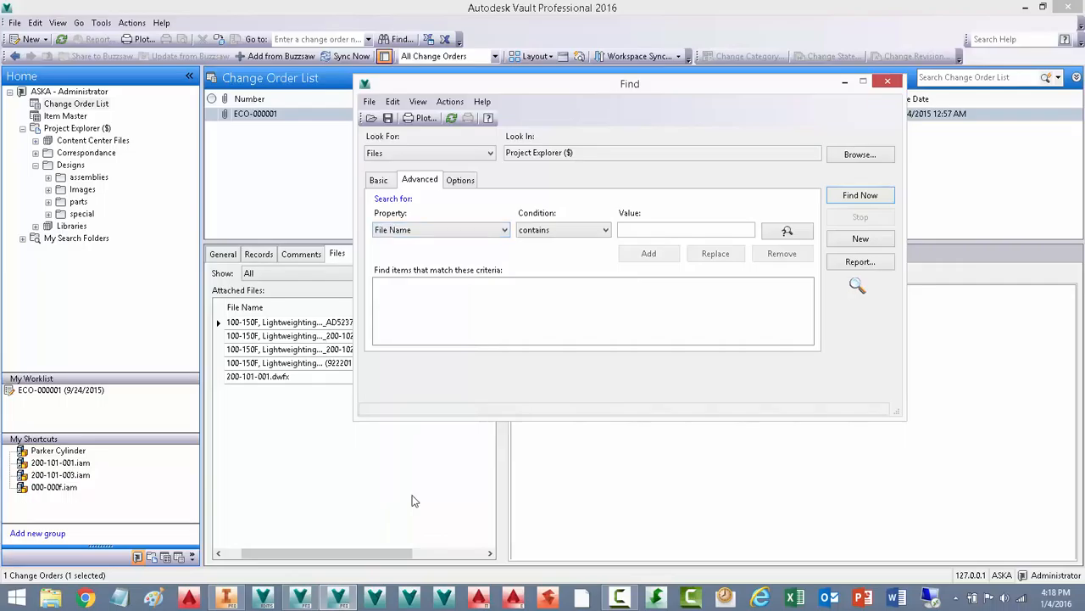
Step: Add the criterion File Name contains 200-101-001 and run the search
{"action": "left_click", "coordinate": [651, 231]}
{"action": "type", "text": "200"}
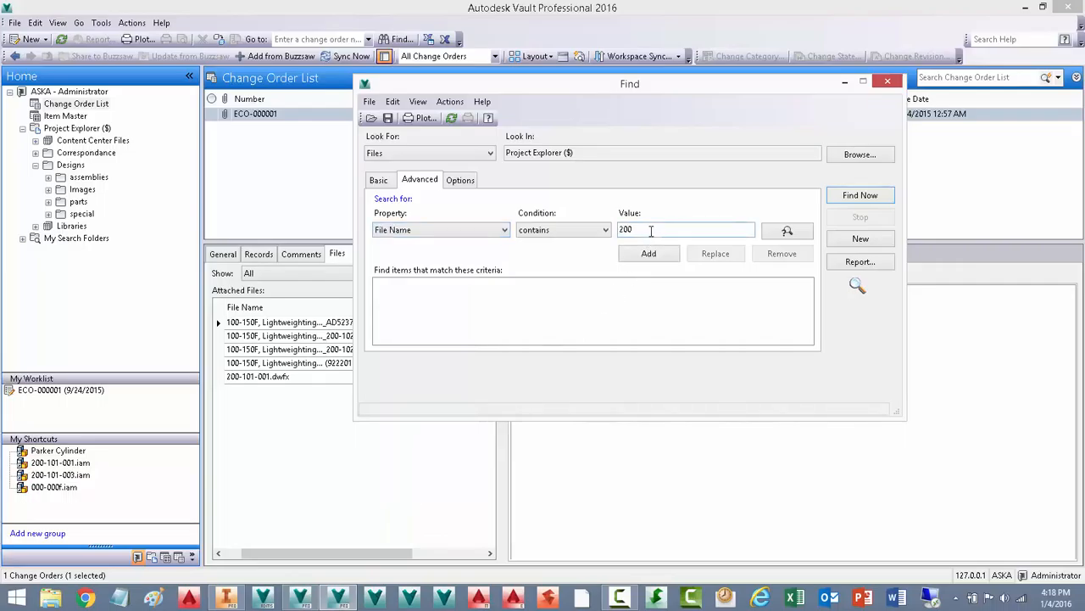
{"action": "type", "text": "-101-001"}
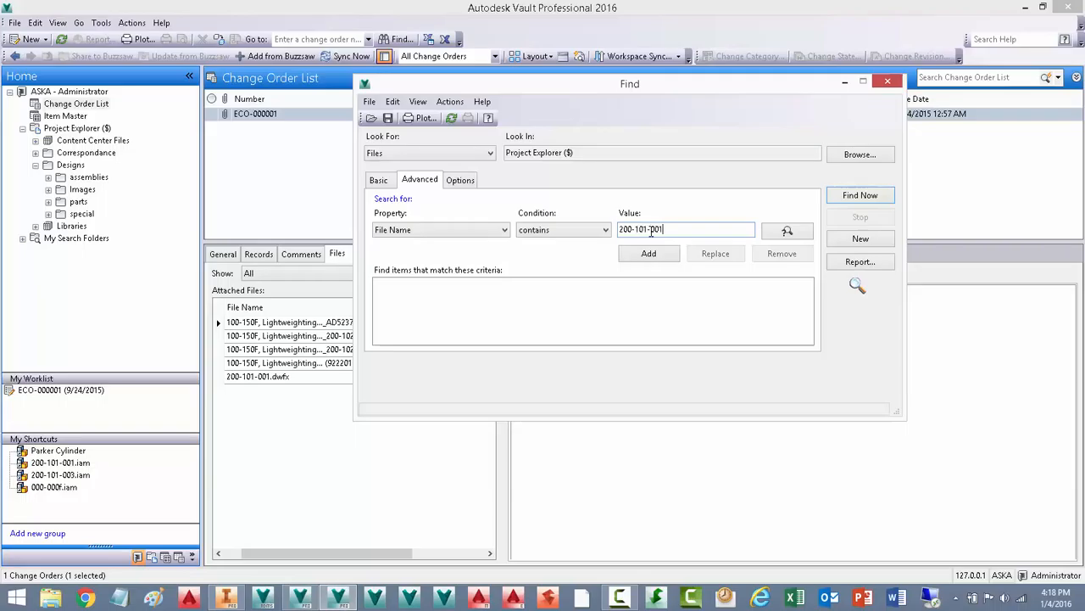
{"action": "left_click", "coordinate": [649, 253]}
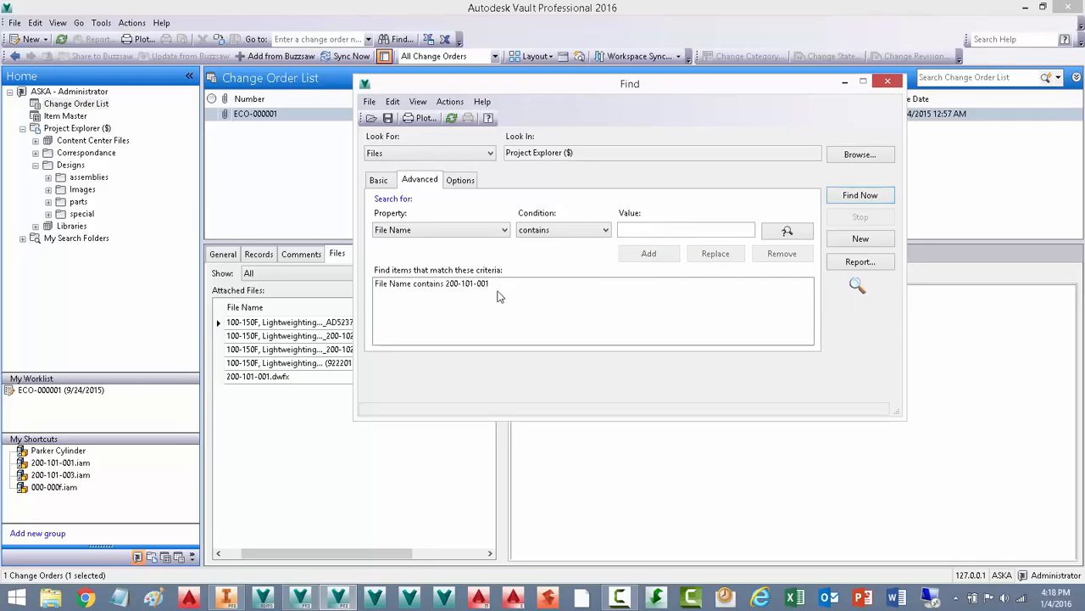
{"action": "left_click", "coordinate": [861, 195]}
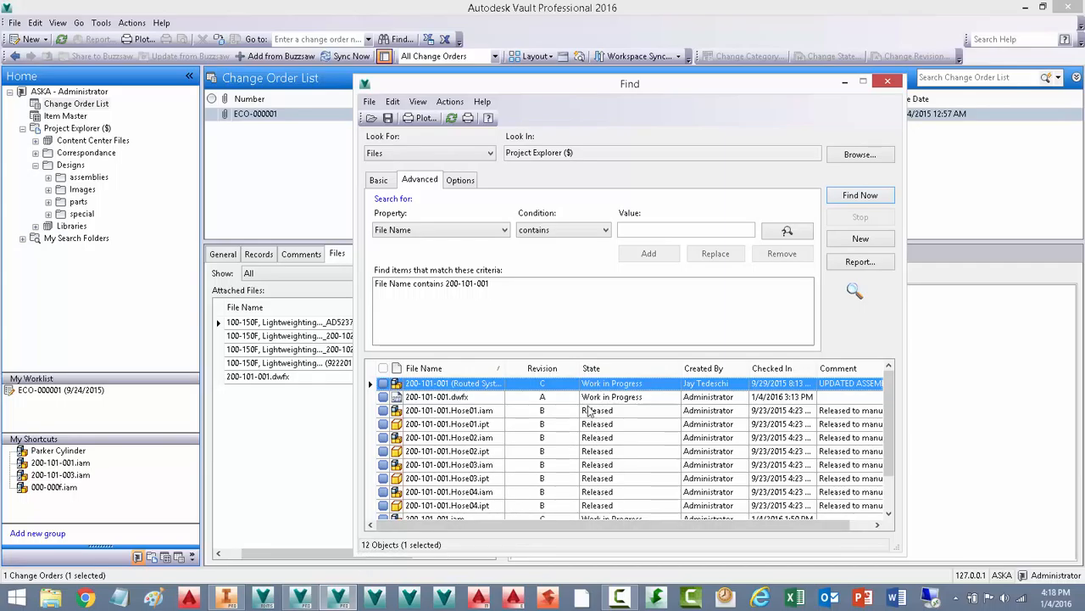
Step: Narrow the file search by adding the criterion File Name contains iam and run it again
{"action": "left_click", "coordinate": [637, 229]}
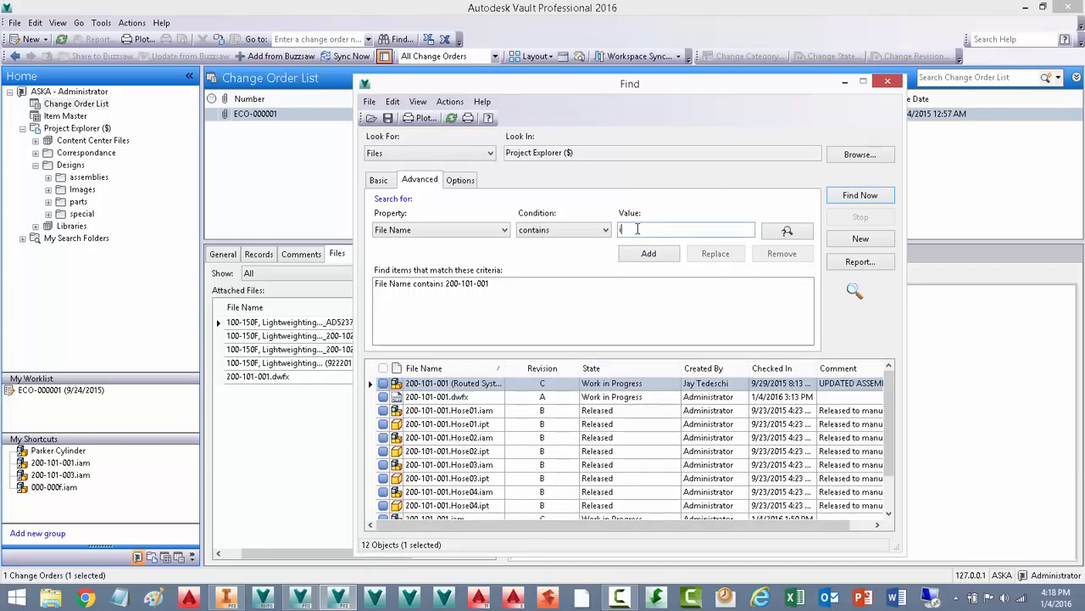
{"action": "type", "text": "iam"}
{"action": "left_click", "coordinate": [648, 253]}
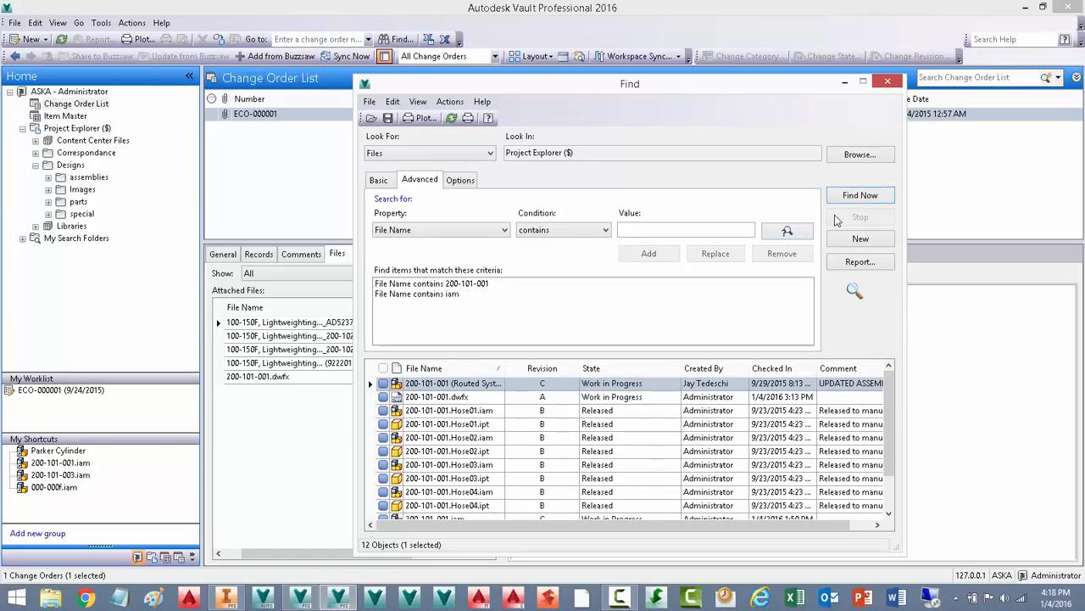
{"action": "left_click", "coordinate": [859, 195]}
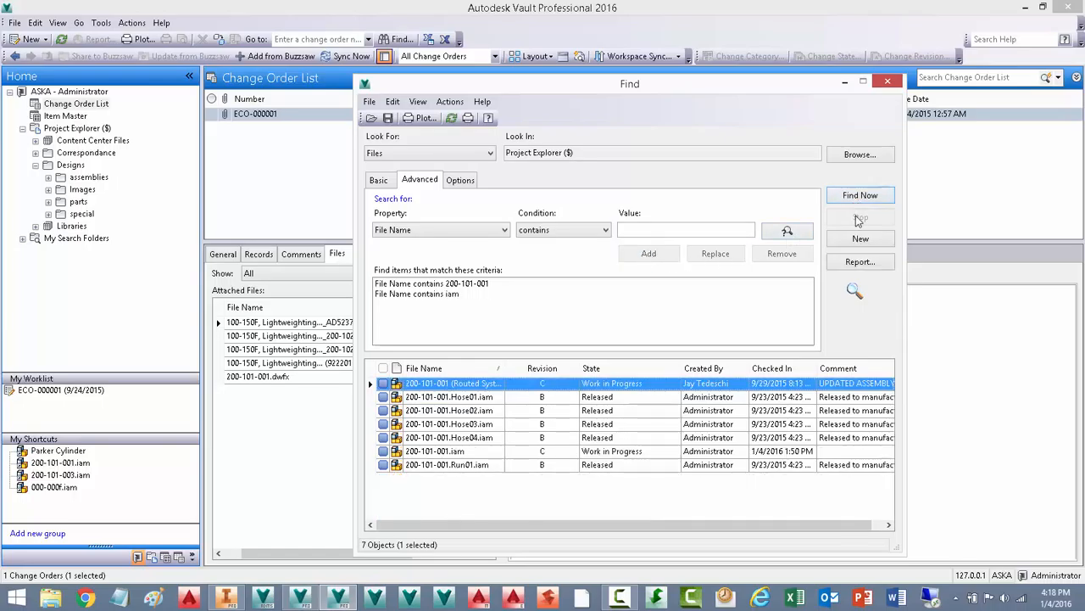
Step: Go to the vault folder containing 200-101-001.iam from the search results and close the search
{"action": "left_click", "coordinate": [447, 453]}
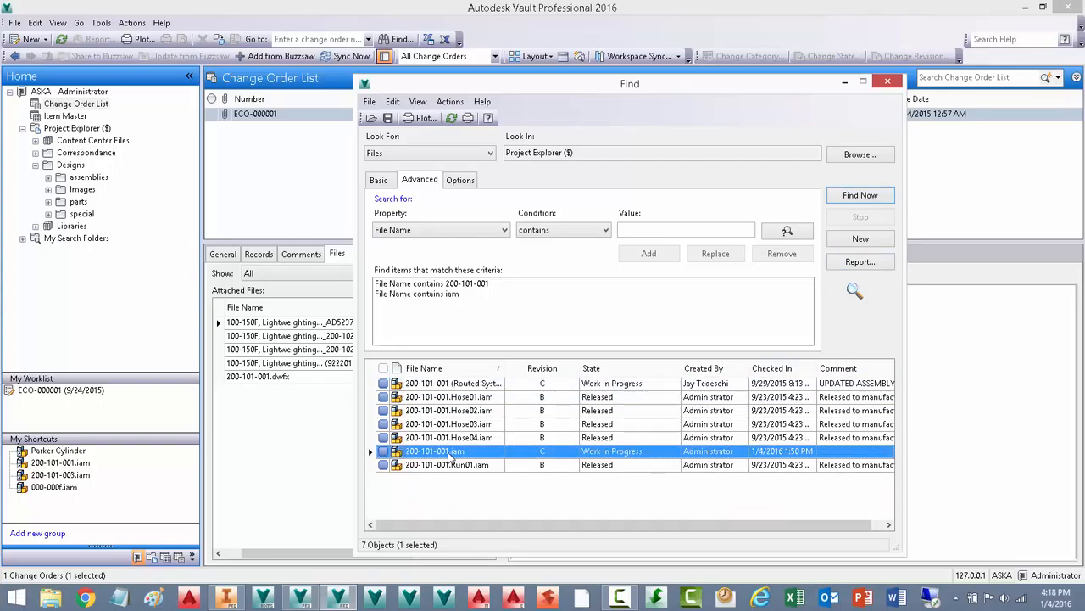
{"action": "right_click", "coordinate": [449, 457]}
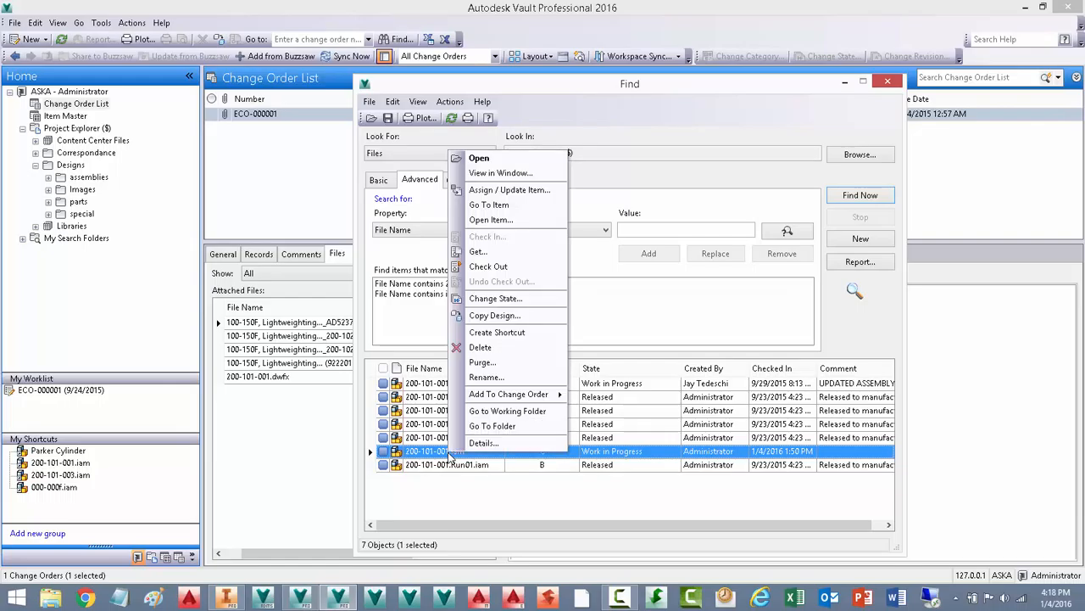
{"action": "left_click", "coordinate": [487, 425]}
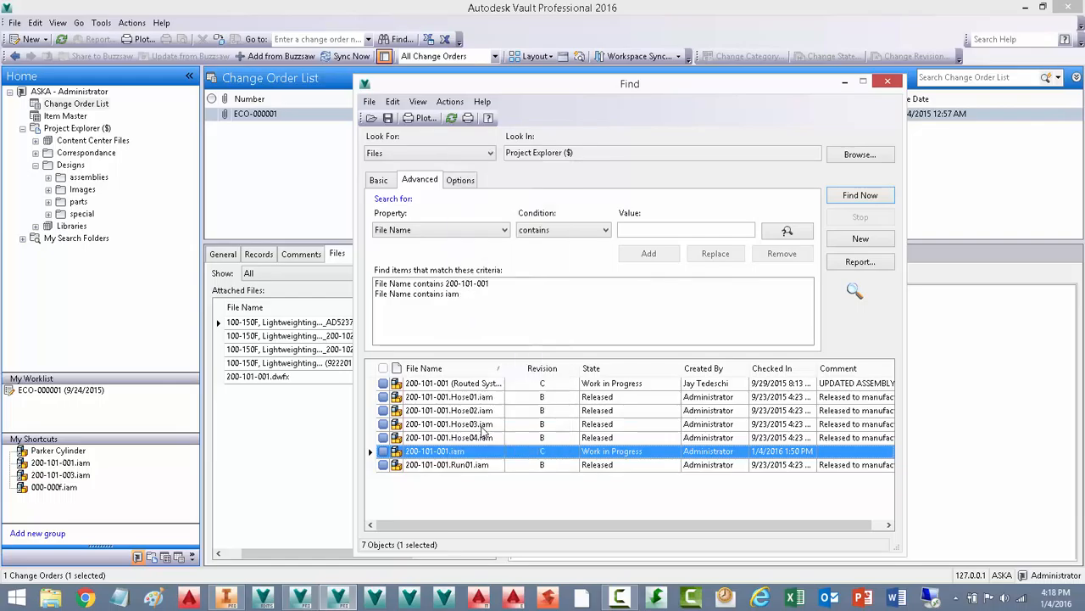
{"action": "left_click", "coordinate": [887, 81]}
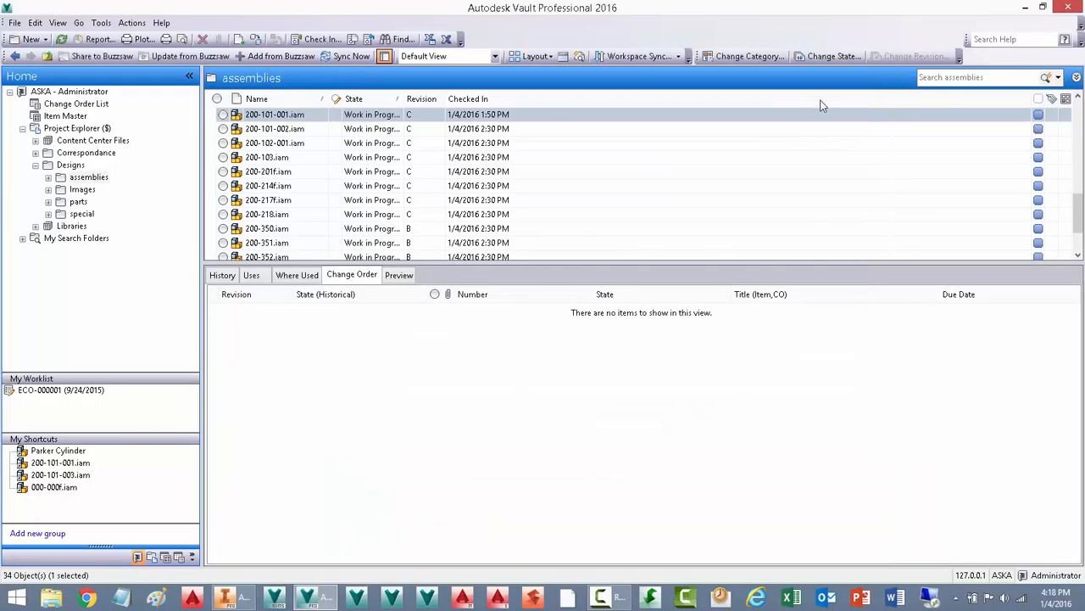
Step: Preview revision C of 200-101-001.iam in 3D and examine the upper clamp area up close
{"action": "left_click", "coordinate": [292, 119]}
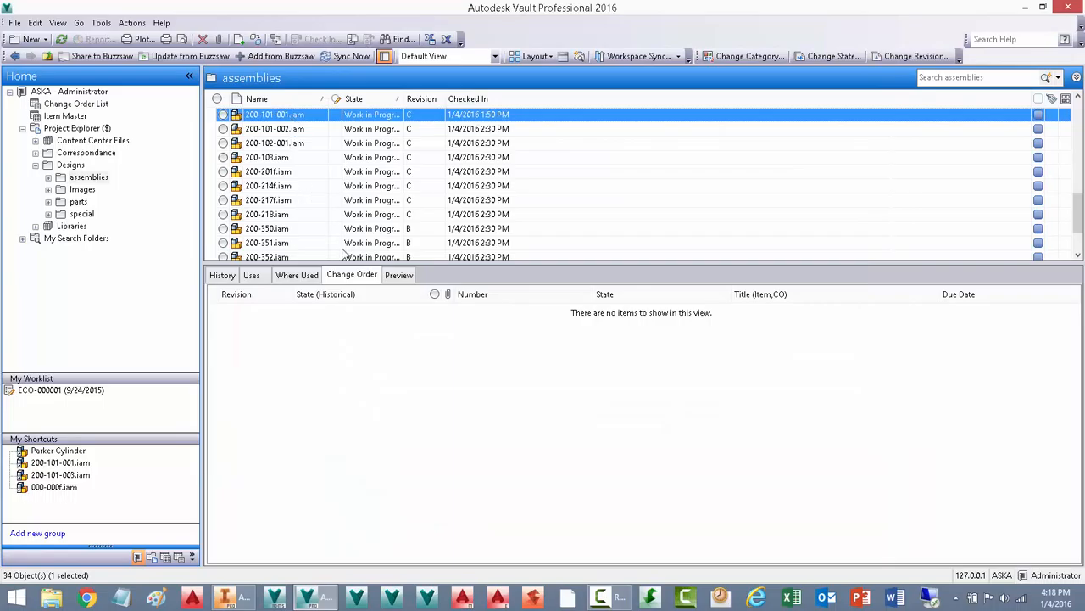
{"action": "left_click", "coordinate": [399, 276]}
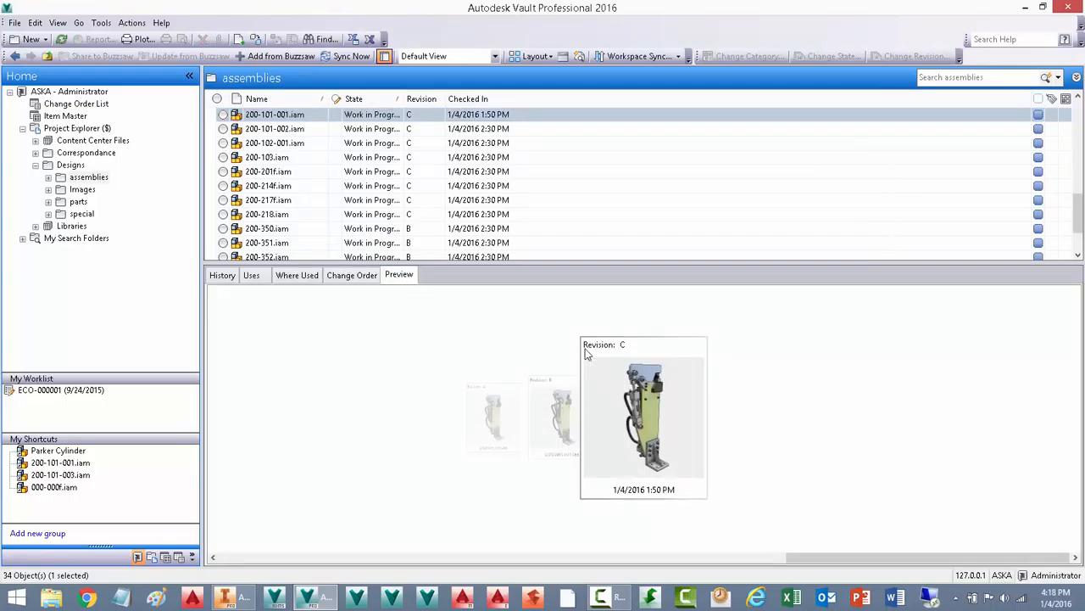
{"action": "left_click", "coordinate": [645, 415]}
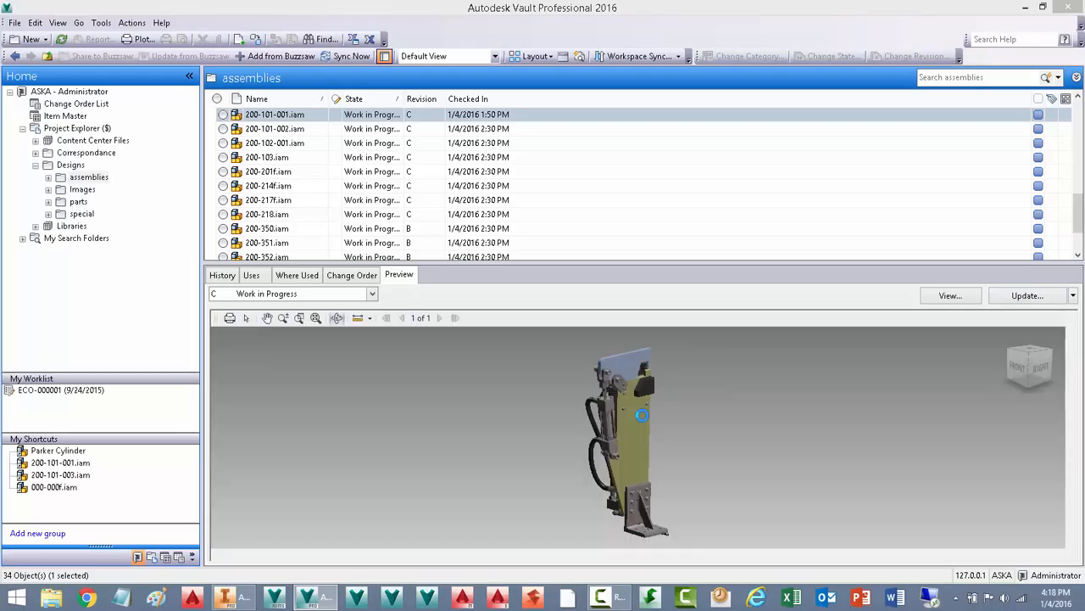
{"action": "mouse_move", "coordinate": [640, 396]}
{"action": "left_mouse_down"}
{"action": "mouse_move", "coordinate": [533, 371]}
{"action": "mouse_move", "coordinate": [596, 410]}
{"action": "mouse_move", "coordinate": [615, 390]}
{"action": "left_mouse_up"}
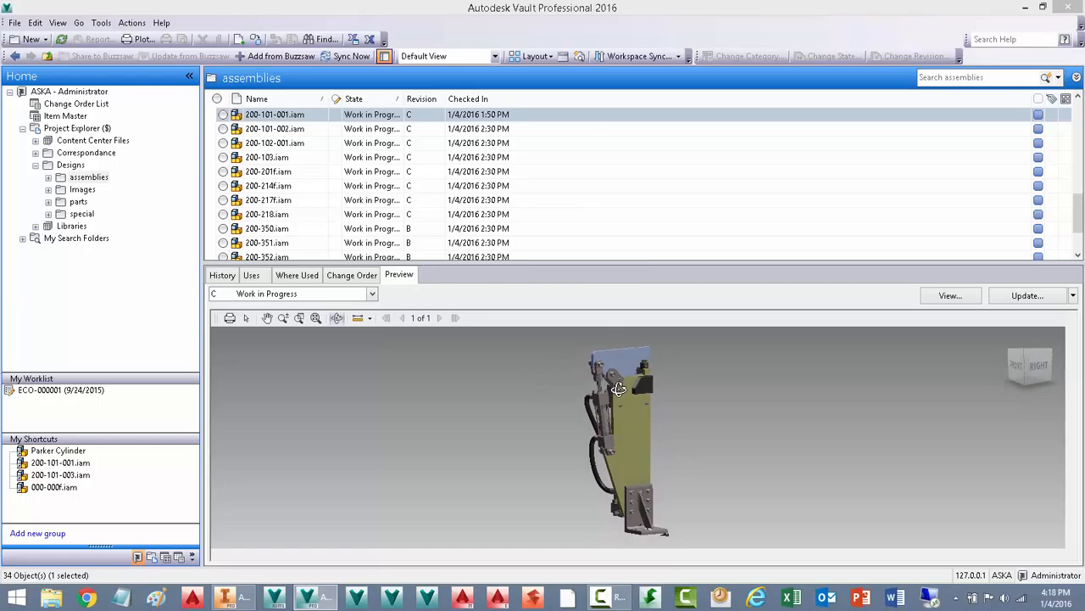
{"action": "scroll", "coordinate": [617, 374], "scroll_direction": "down", "scroll_amount": 2}
{"action": "scroll", "coordinate": [618, 373], "scroll_direction": "up", "scroll_amount": 5}
{"action": "scroll", "coordinate": [616, 373], "scroll_direction": "up", "scroll_amount": 5}
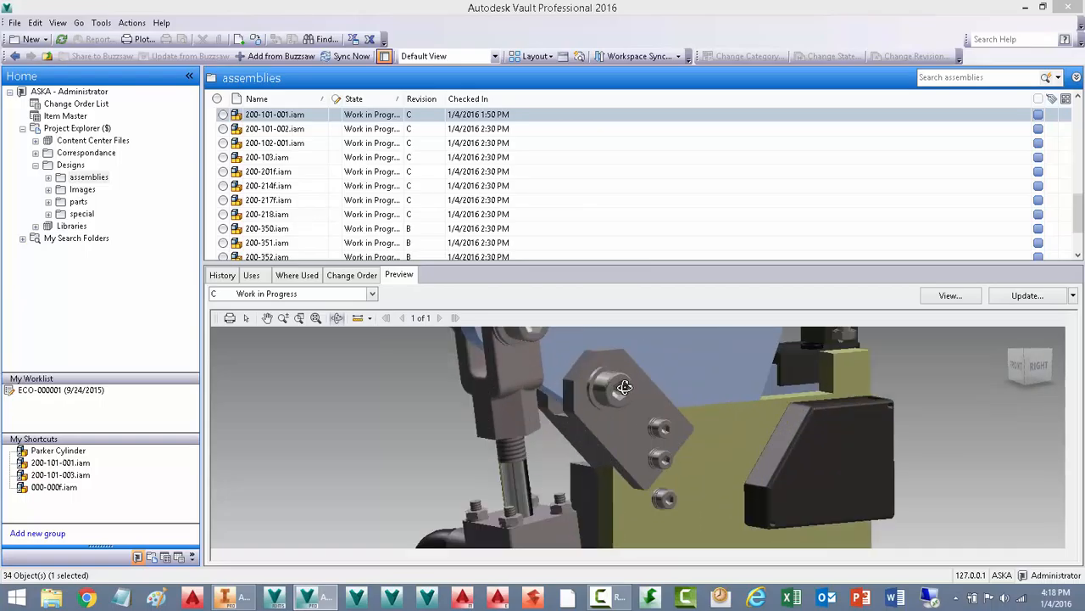
{"action": "left_click_drag", "start_coordinate": [625, 387], "coordinate": [629, 398]}
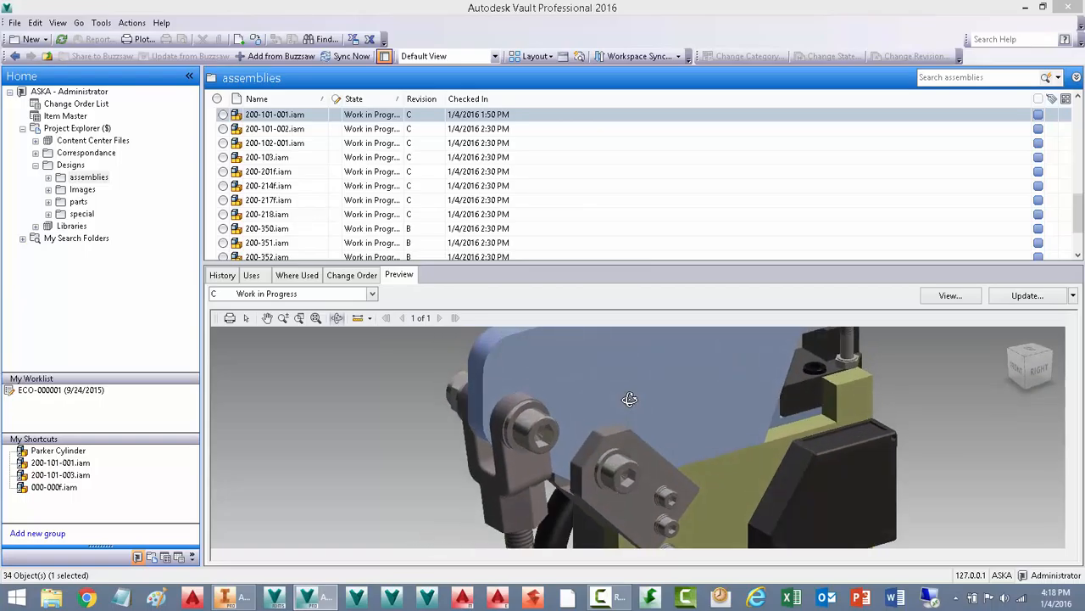
Step: Start Copy Design for 200-101-001.iam and select the top-level assembly in its structure
{"action": "right_click", "coordinate": [308, 115]}
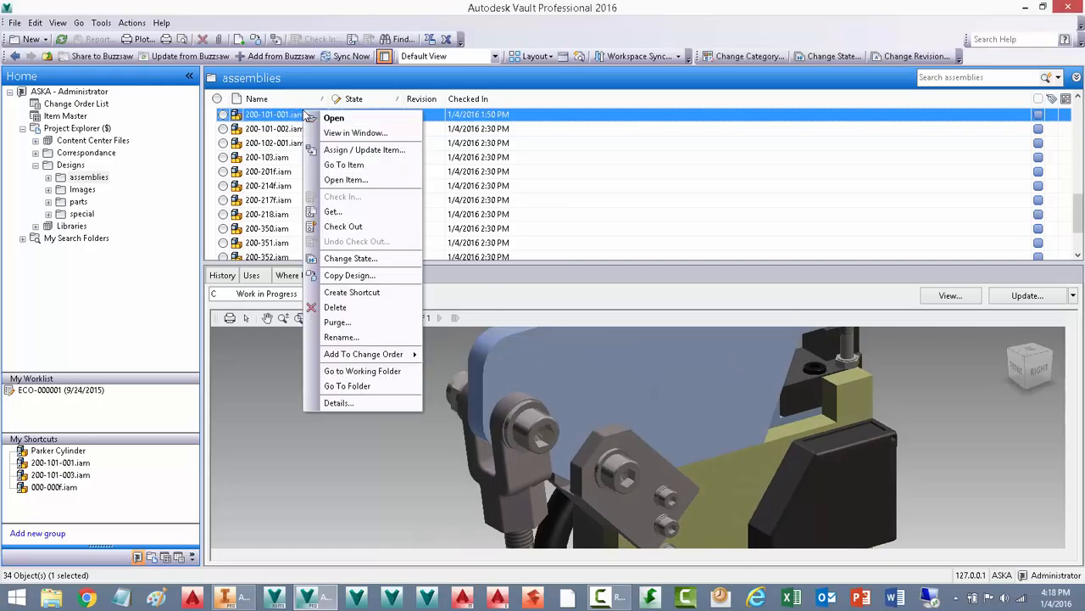
{"action": "left_click", "coordinate": [357, 280]}
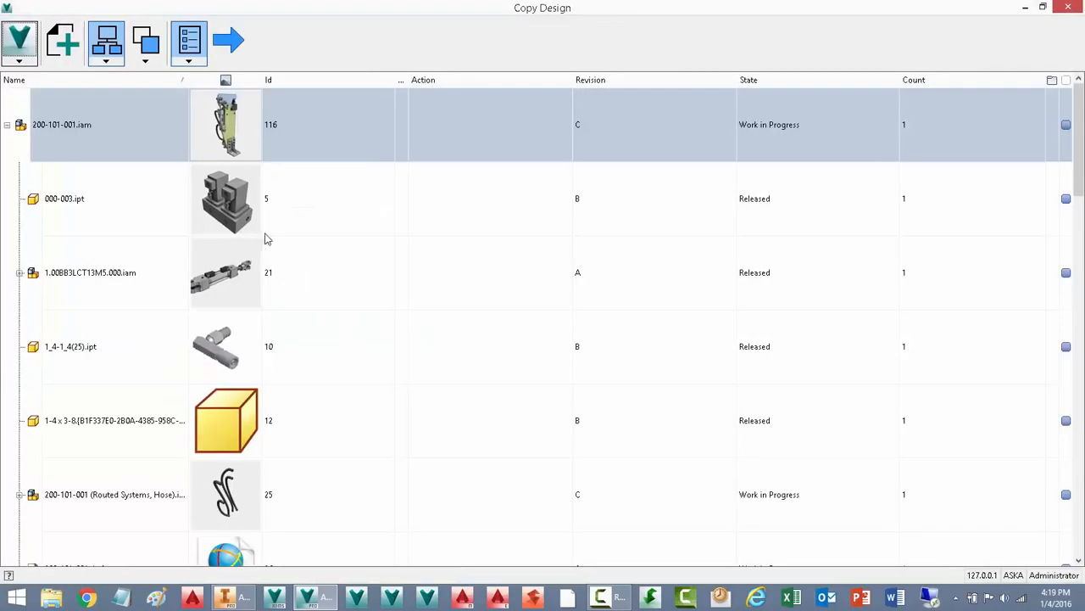
{"action": "left_click", "coordinate": [119, 136]}
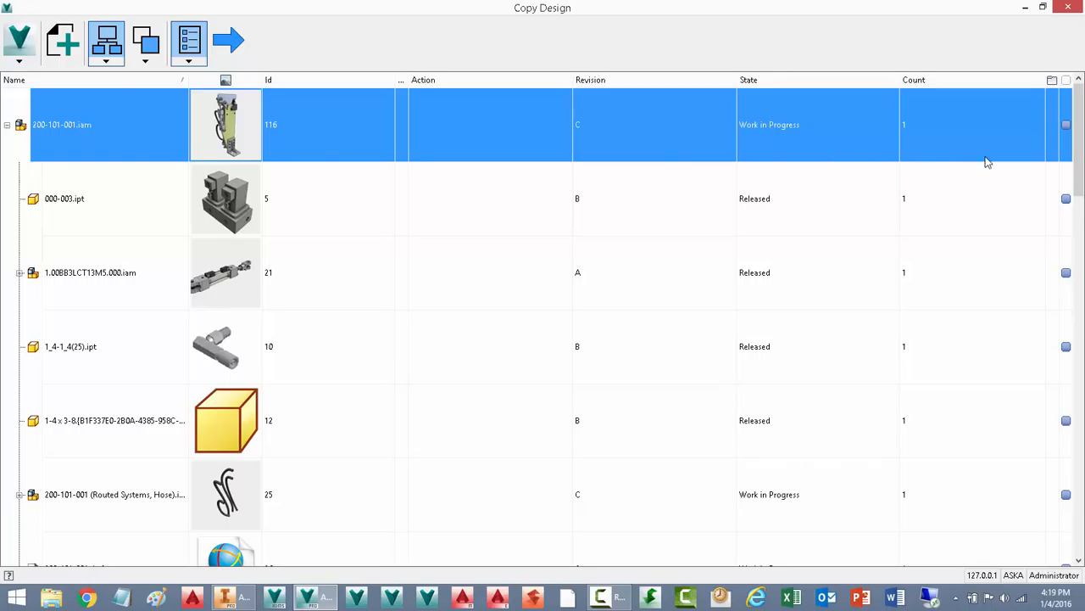
Step: Expand subassembly 200-102-001.iam and select it together with its part 200-107-001.ipt and the top assembly 200-101-001.iam
{"action": "left_click_drag", "start_coordinate": [1079, 150], "coordinate": [1076, 183]}
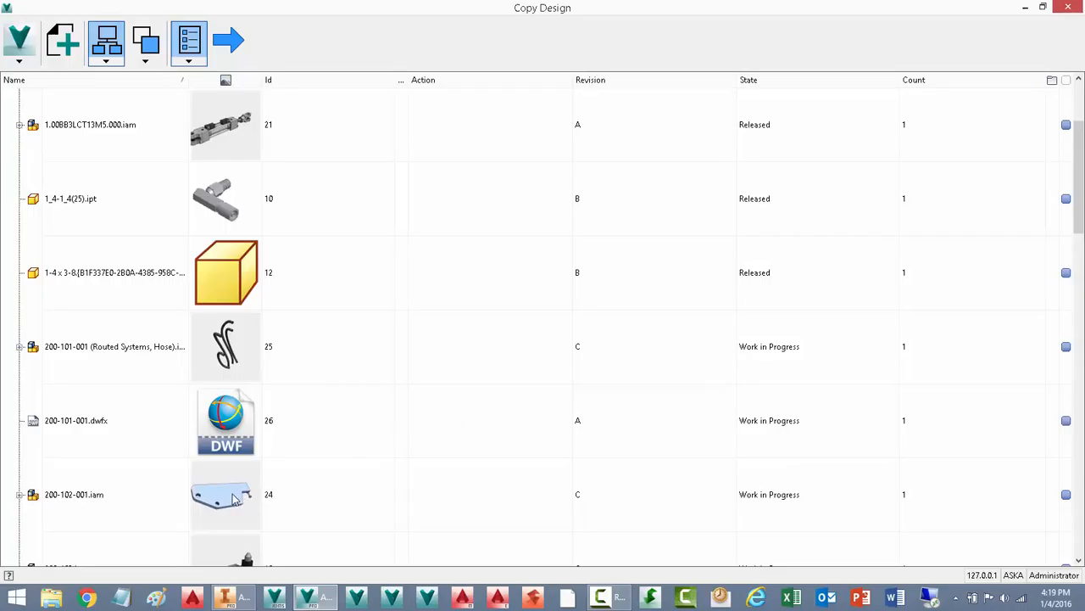
{"action": "left_click", "coordinate": [19, 496]}
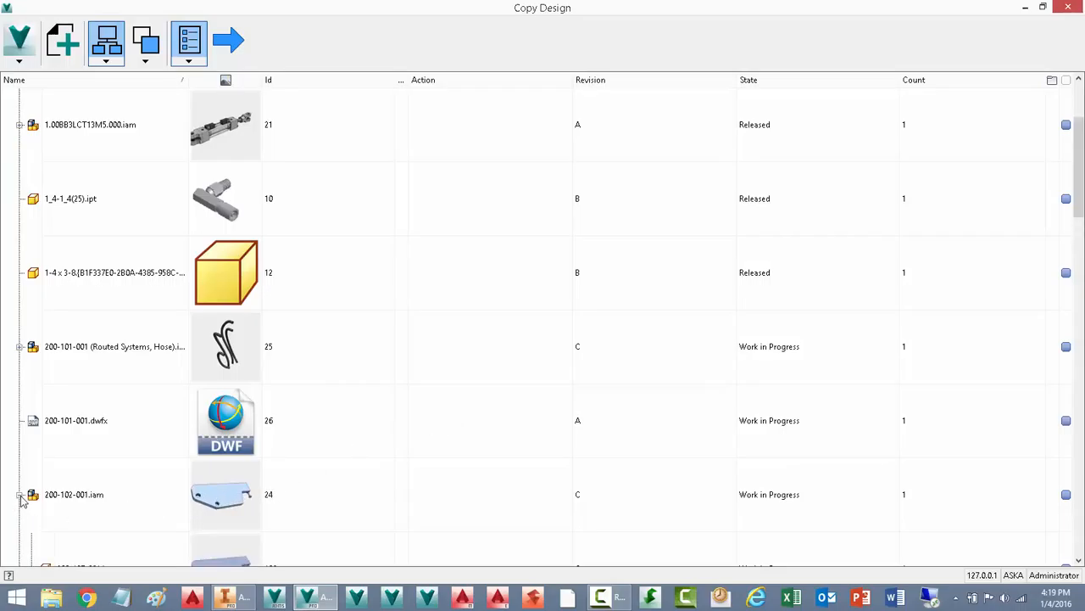
{"action": "left_click_drag", "start_coordinate": [1077, 208], "coordinate": [1081, 236]}
{"action": "left_click", "coordinate": [90, 349]}
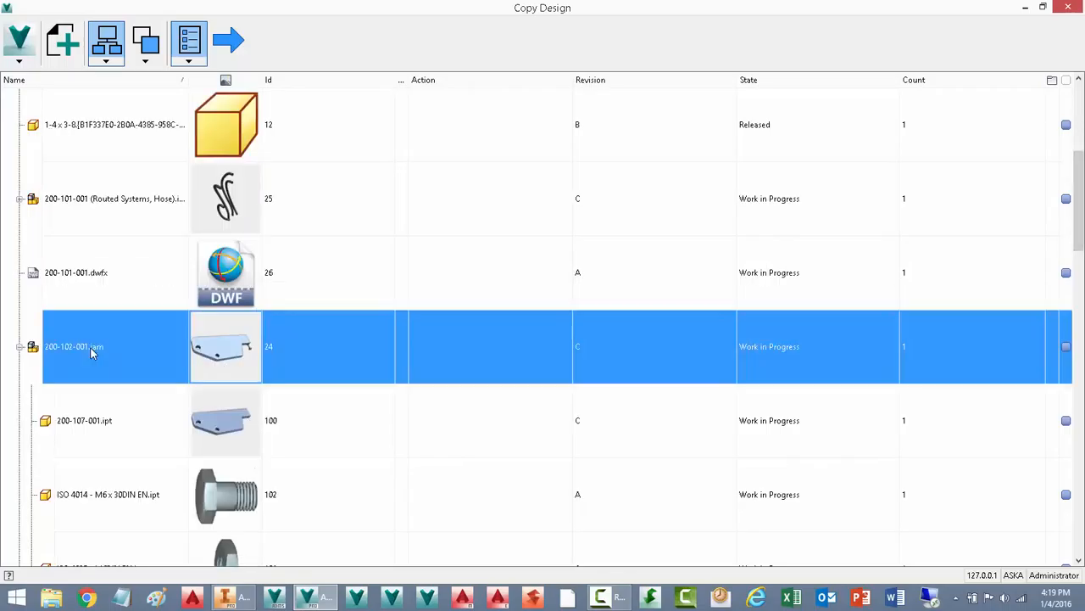
{"action": "left_click", "coordinate": [123, 420], "text": "ctrl"}
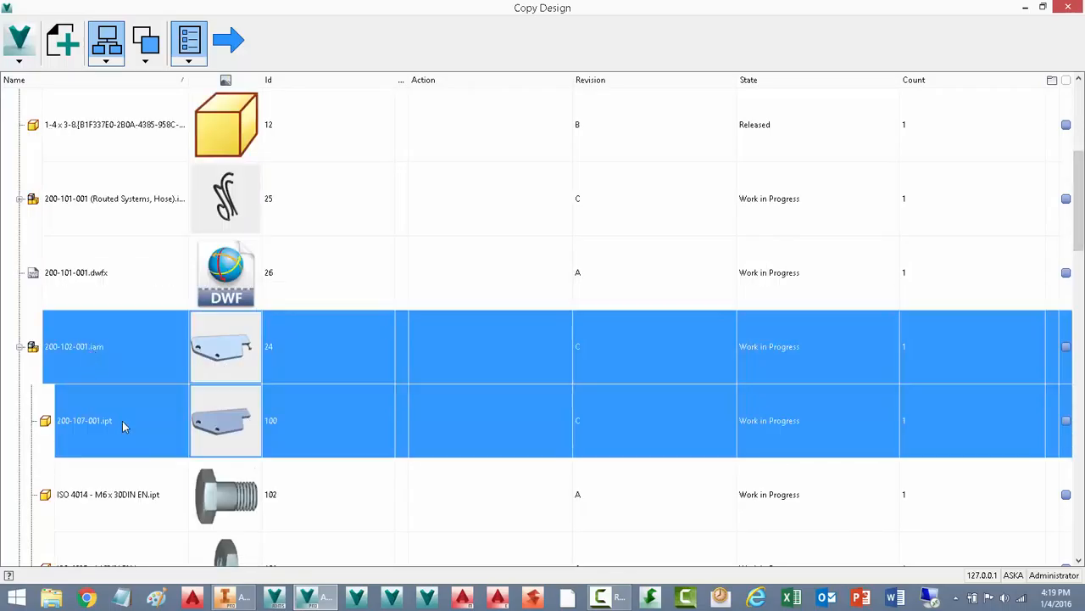
{"action": "scroll", "coordinate": [122, 420], "scroll_direction": "up", "scroll_amount": 2}
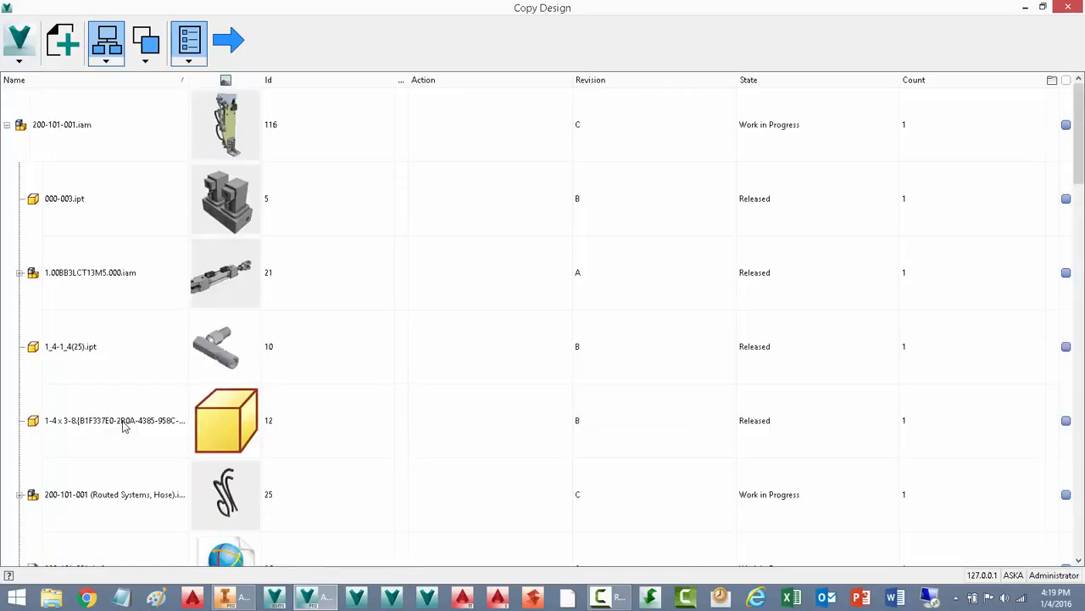
{"action": "left_click", "coordinate": [98, 130]}
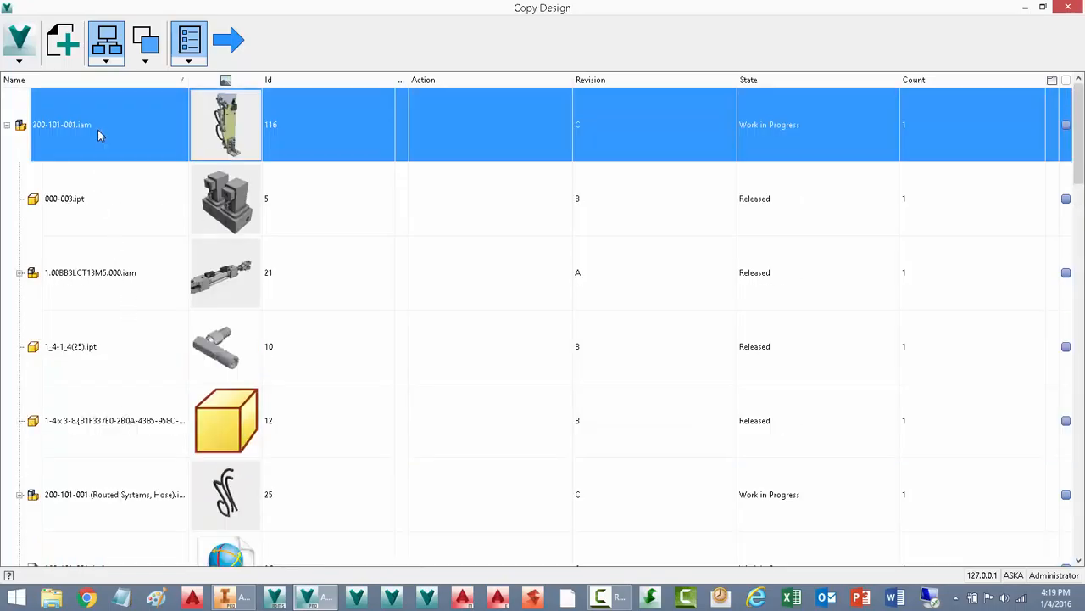
Step: Mark the selected files for copying to a new vault folder named Redesign under Designs > assemblies
{"action": "right_click", "coordinate": [133, 125]}
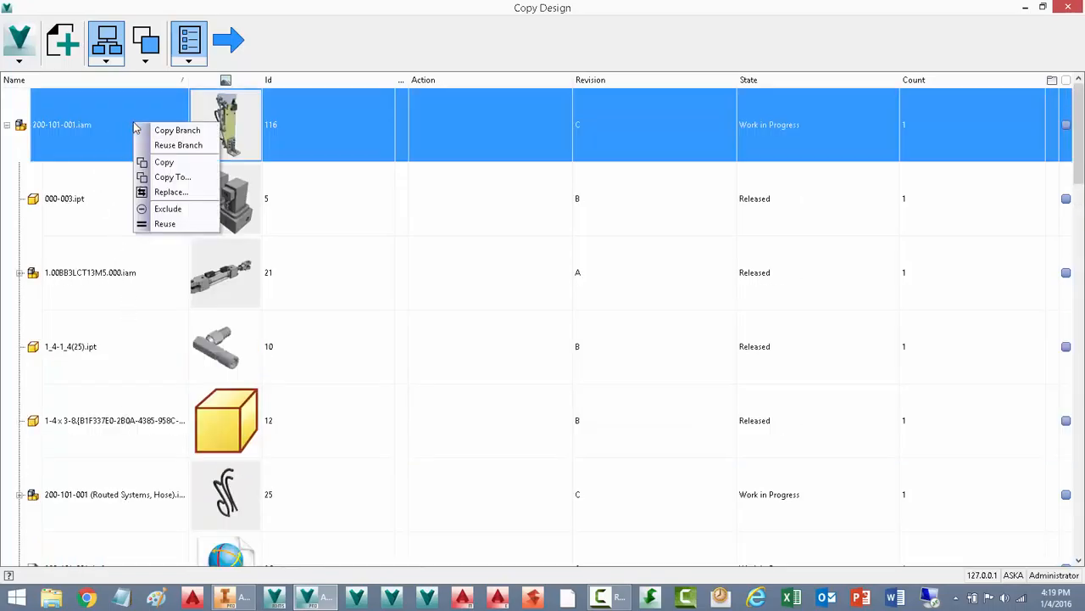
{"action": "left_click", "coordinate": [173, 180]}
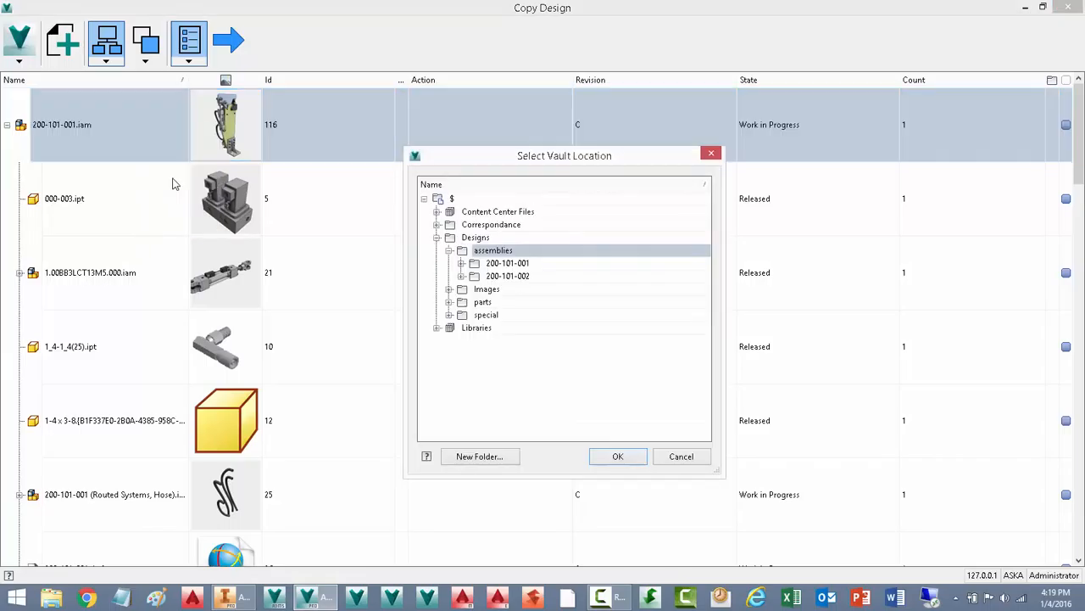
{"action": "left_click", "coordinate": [483, 252]}
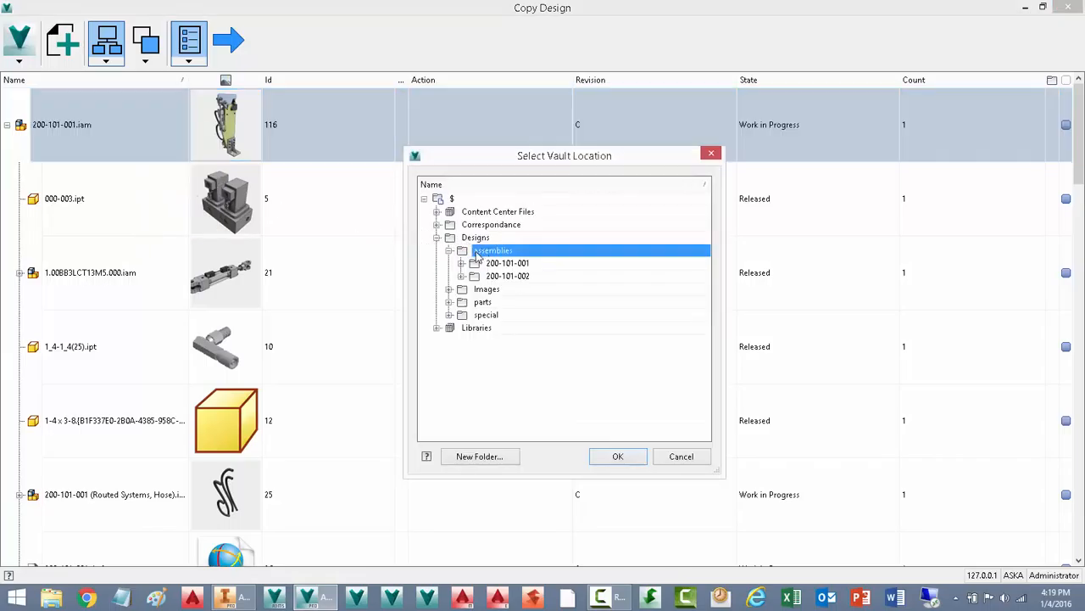
{"action": "left_click", "coordinate": [478, 459]}
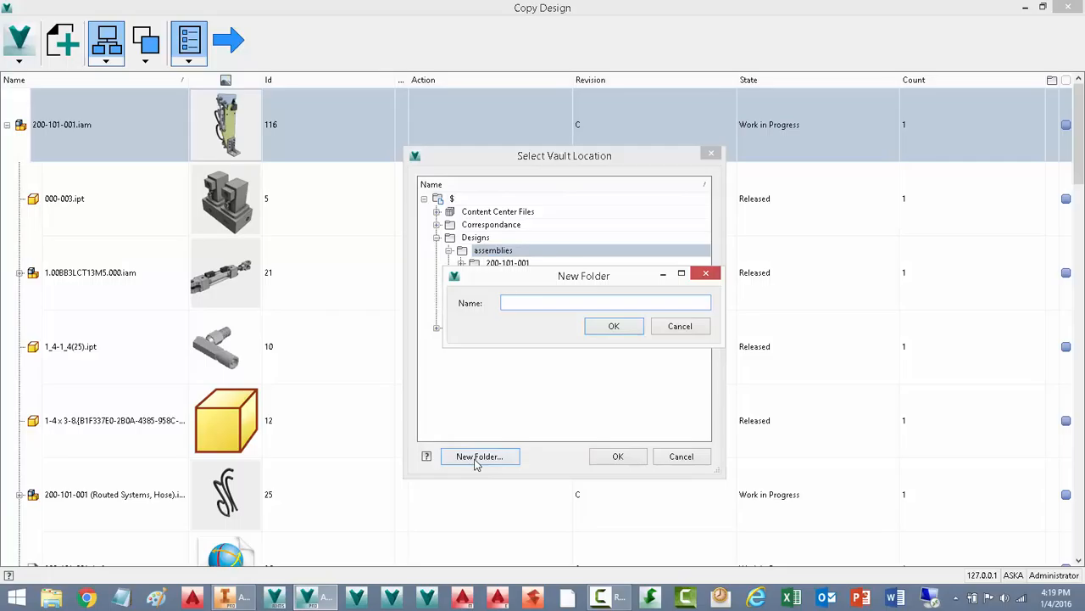
{"action": "type", "text": "Redesign"}
{"action": "left_click", "coordinate": [611, 328]}
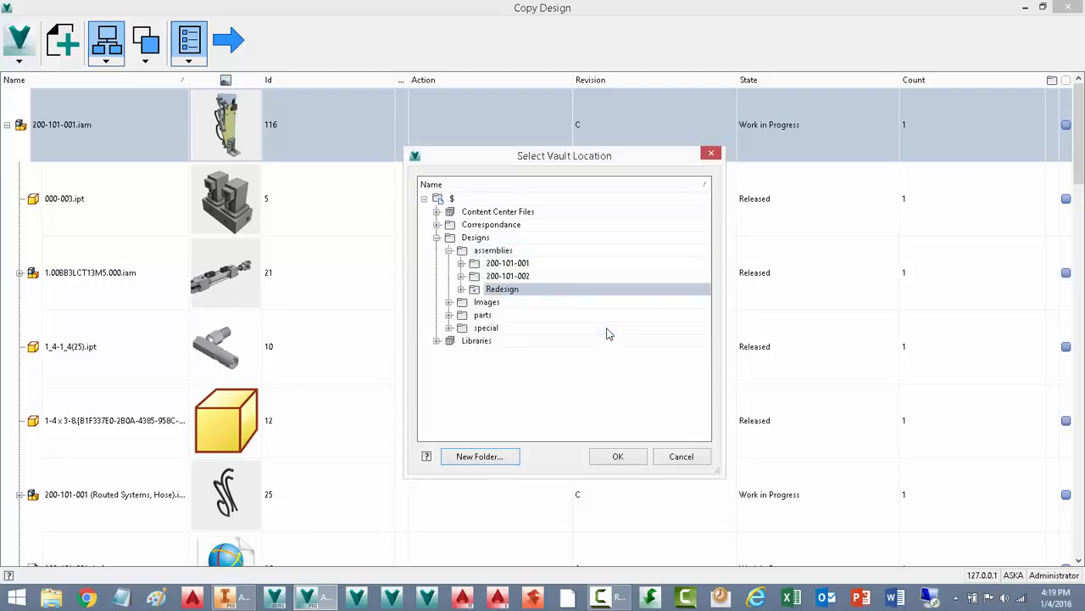
{"action": "left_click", "coordinate": [618, 457]}
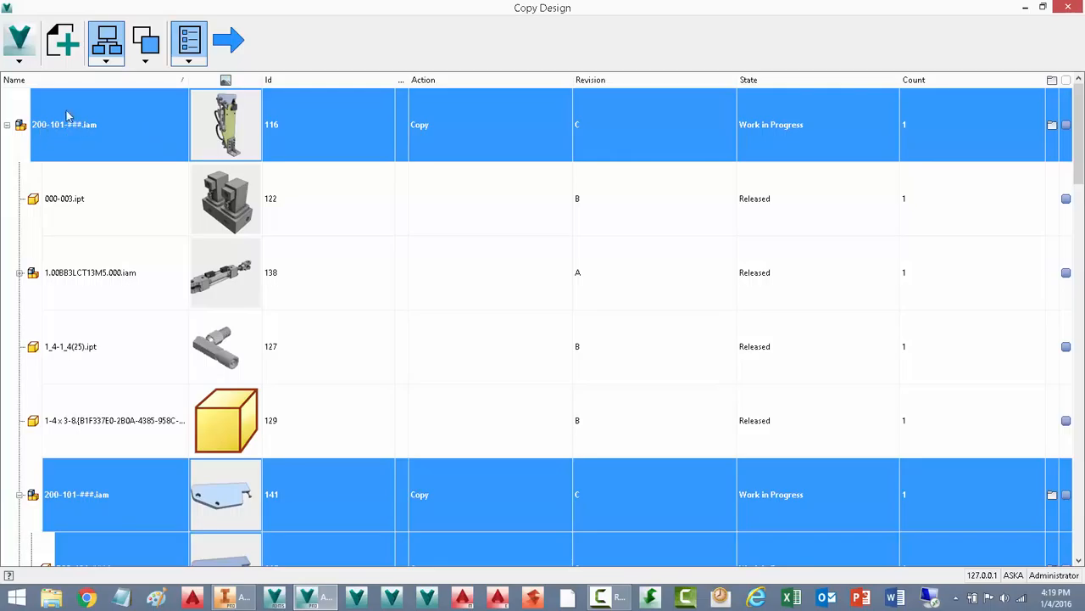
Step: Review which numbering schemes are shown and set as default for the copied files
{"action": "left_click", "coordinate": [19, 61]}
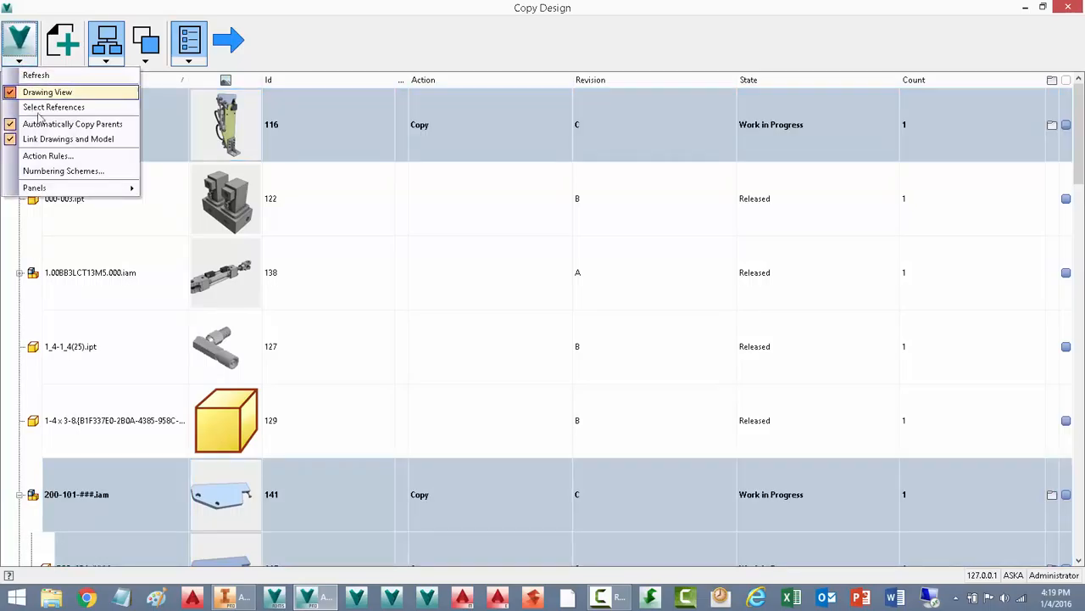
{"action": "left_click", "coordinate": [56, 172]}
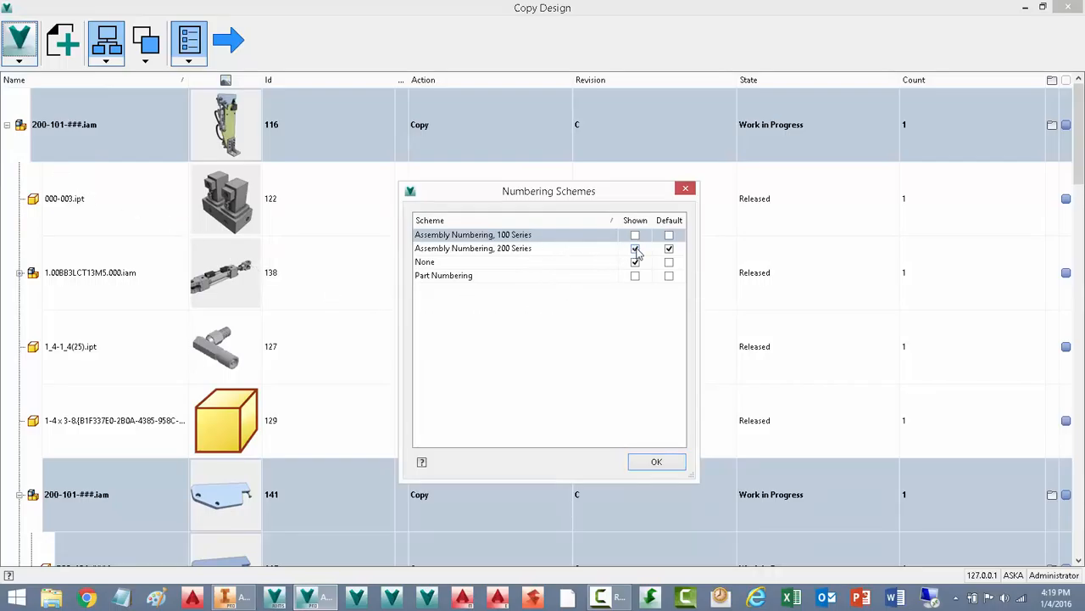
{"action": "left_click", "coordinate": [656, 462]}
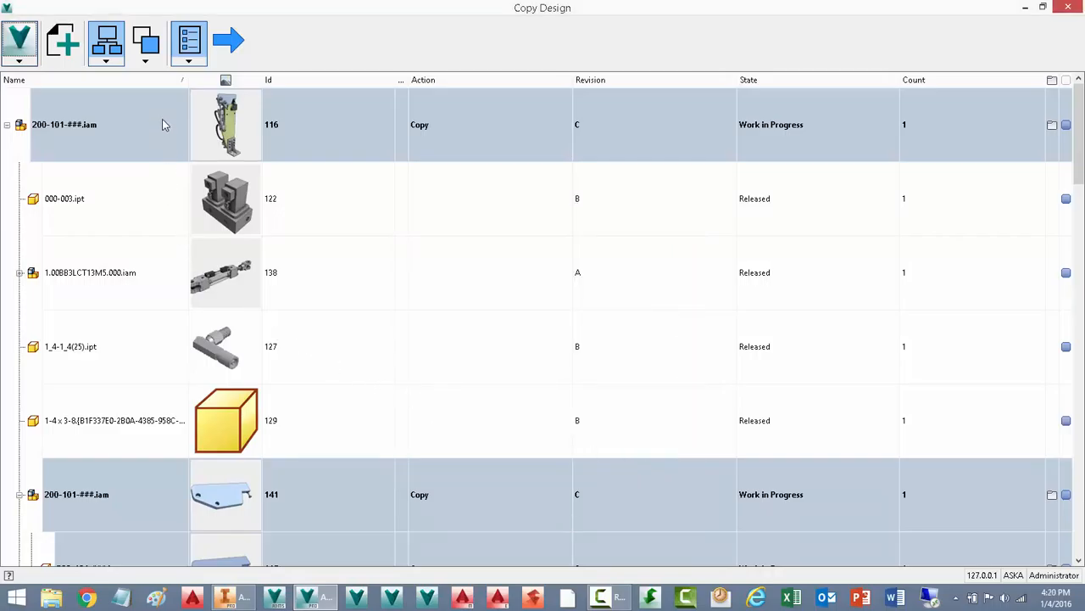
Step: Execute the design copy, and open the Redesign folder under assemblies to check the copied files
{"action": "left_click", "coordinate": [229, 43]}
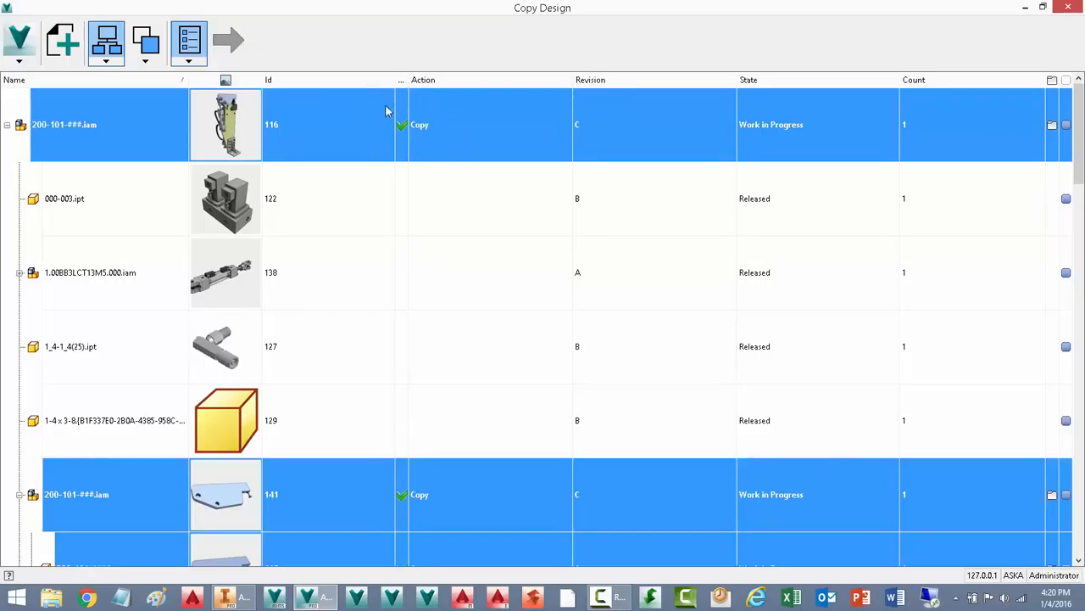
{"action": "left_click", "coordinate": [1068, 6]}
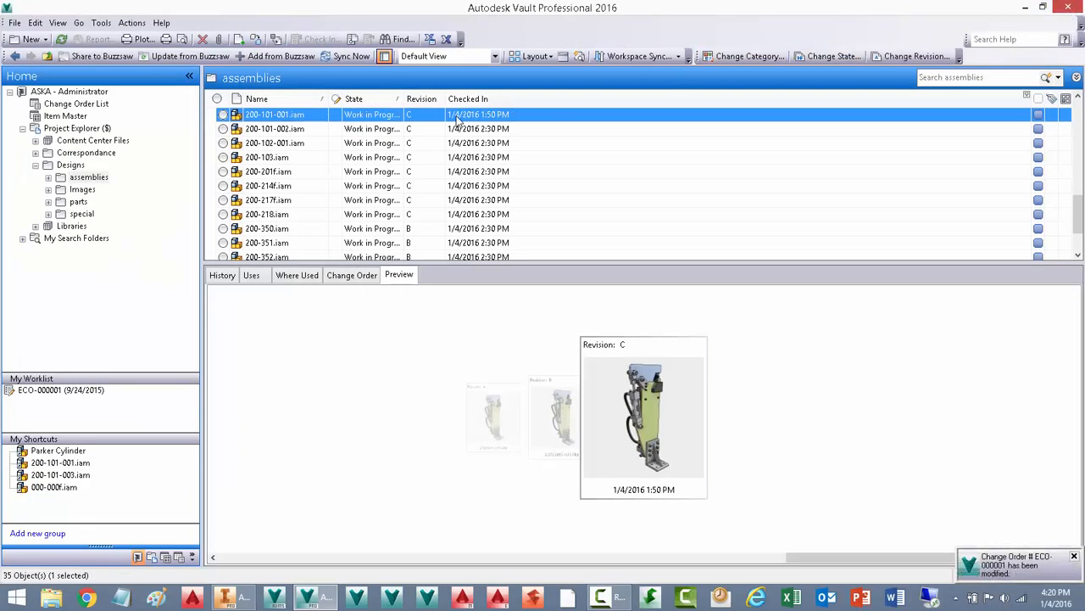
{"action": "left_click", "coordinate": [49, 177]}
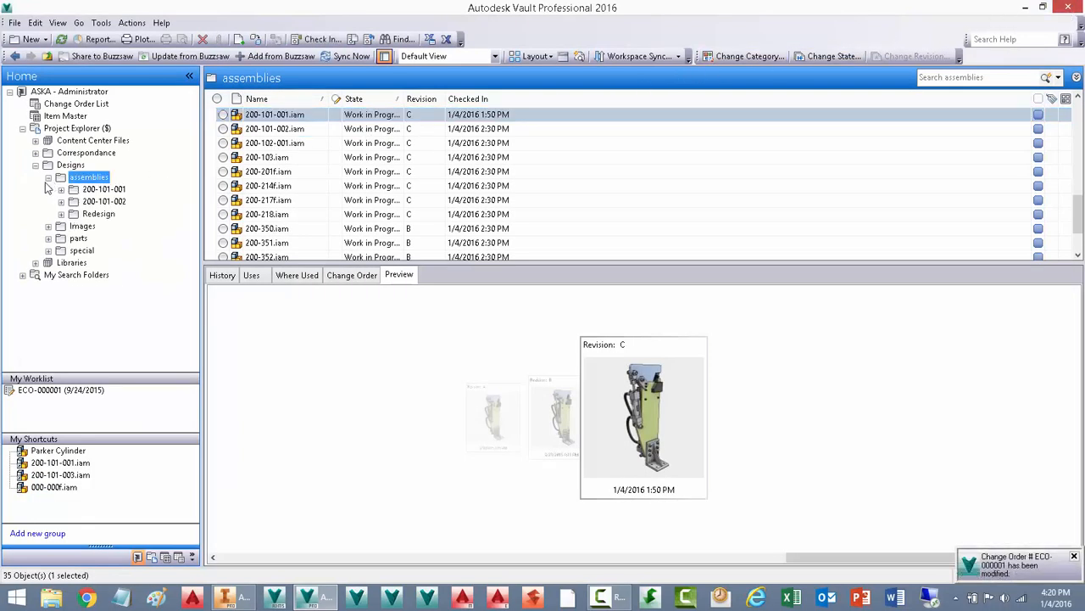
{"action": "left_click", "coordinate": [94, 215]}
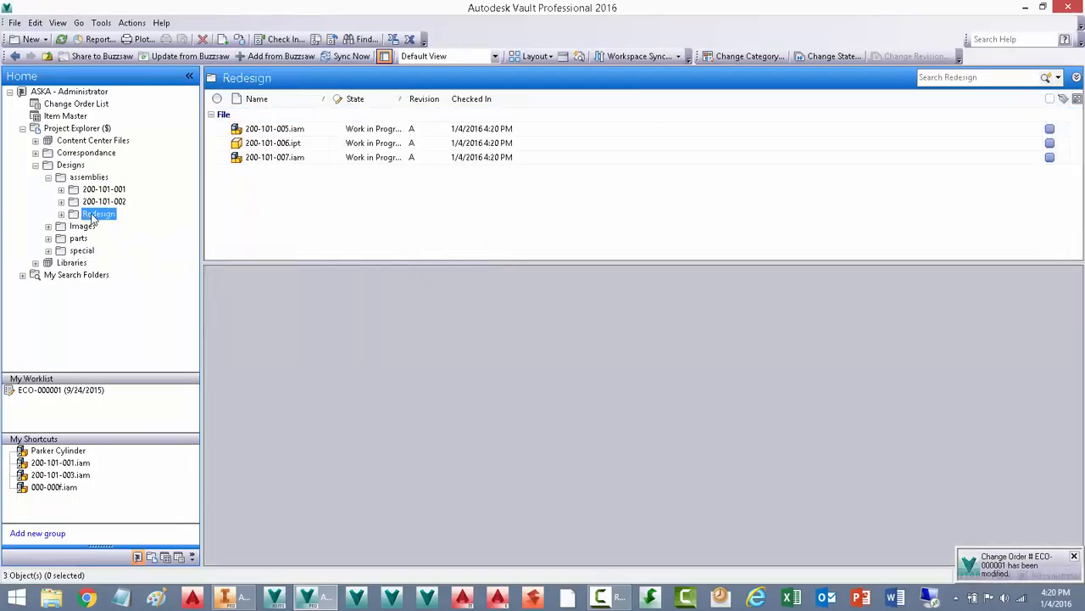
Step: Add the three copied files in the Redesign folder to existing change order ECO-000001, finding it by searching for 000001
{"action": "left_click", "coordinate": [264, 160]}
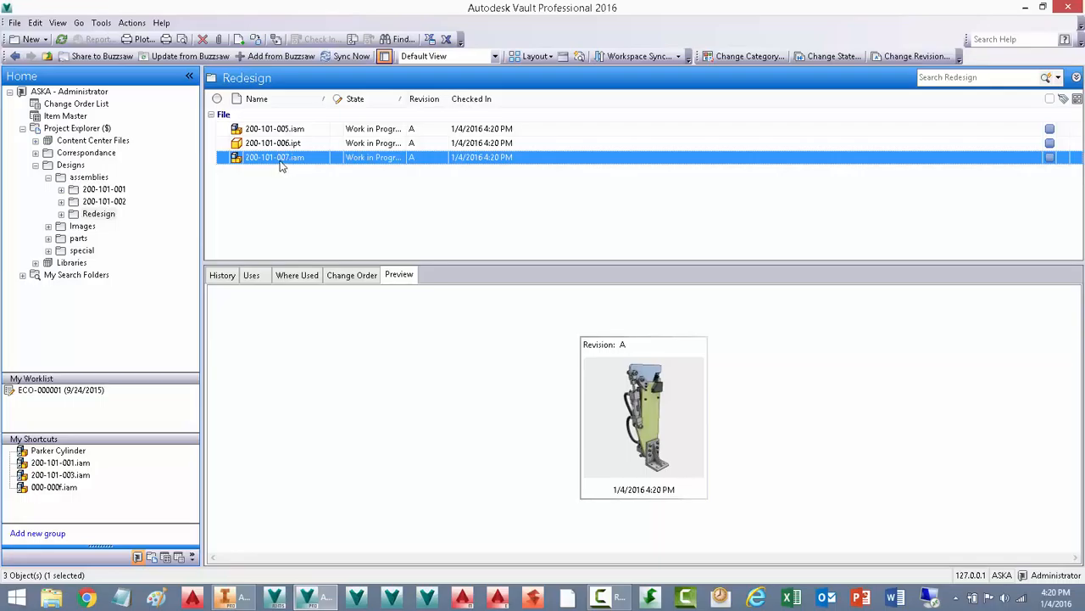
{"action": "left_click", "coordinate": [283, 130], "text": "shift"}
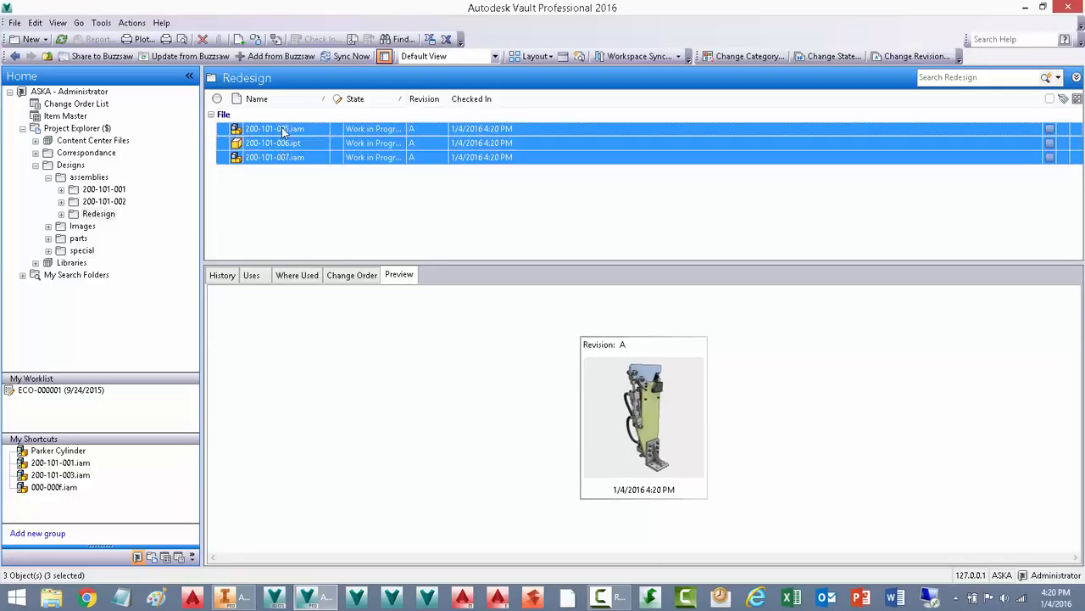
{"action": "right_click", "coordinate": [284, 132]}
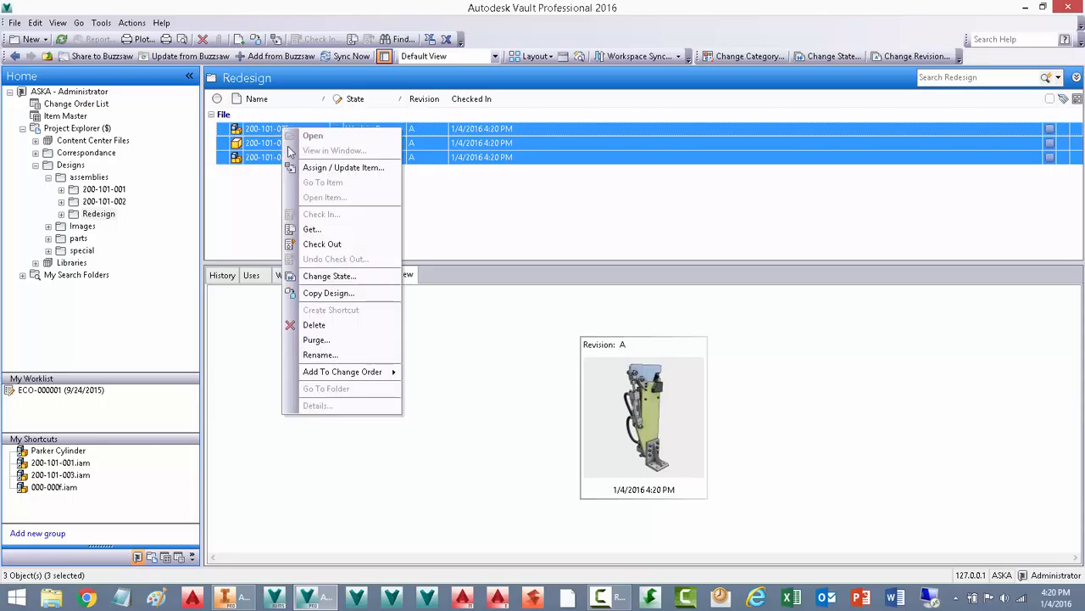
{"action": "mouse_move", "coordinate": [364, 374]}
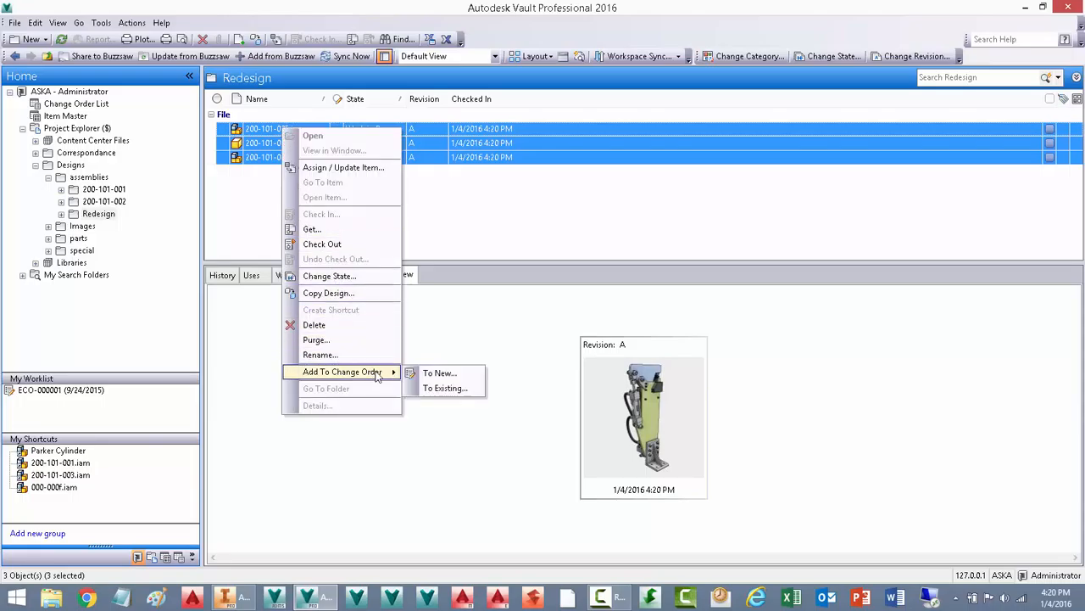
{"action": "left_click", "coordinate": [449, 388]}
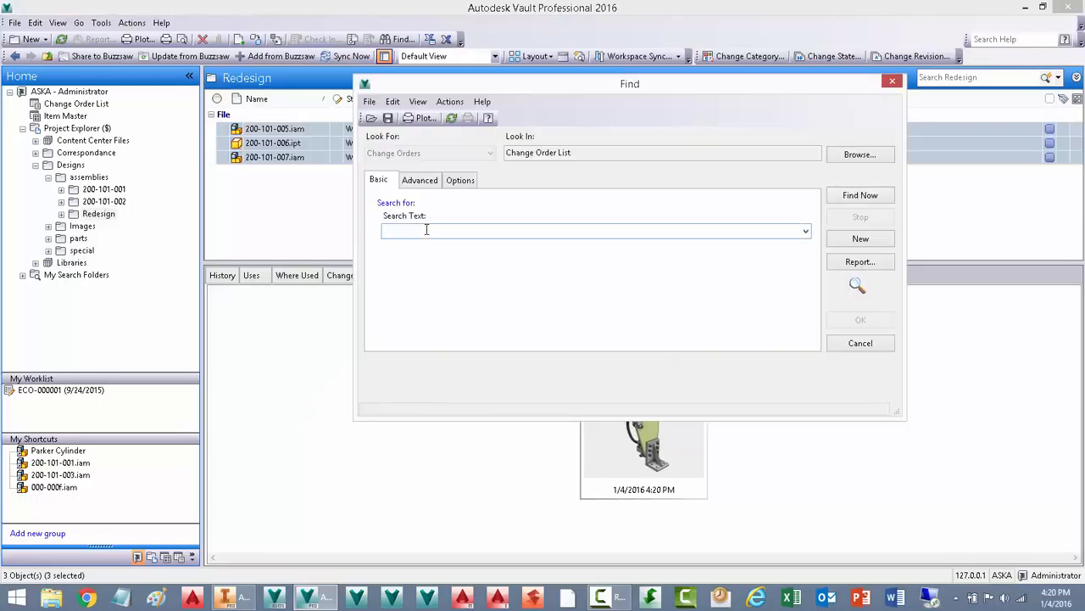
{"action": "type", "text": "000001"}
{"action": "key", "text": "Return"}
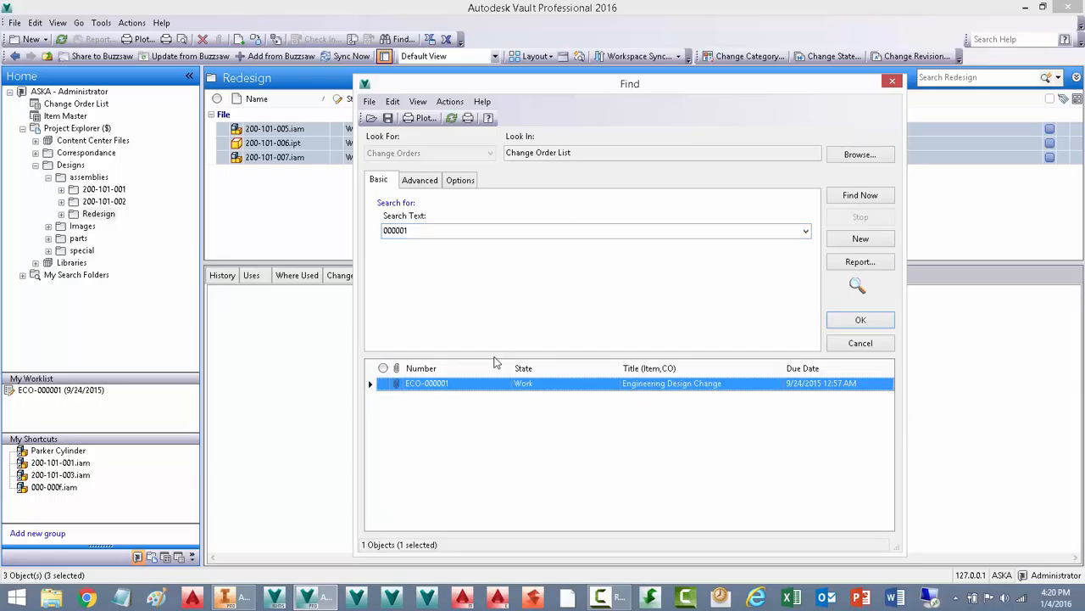
{"action": "double_click", "coordinate": [445, 384]}
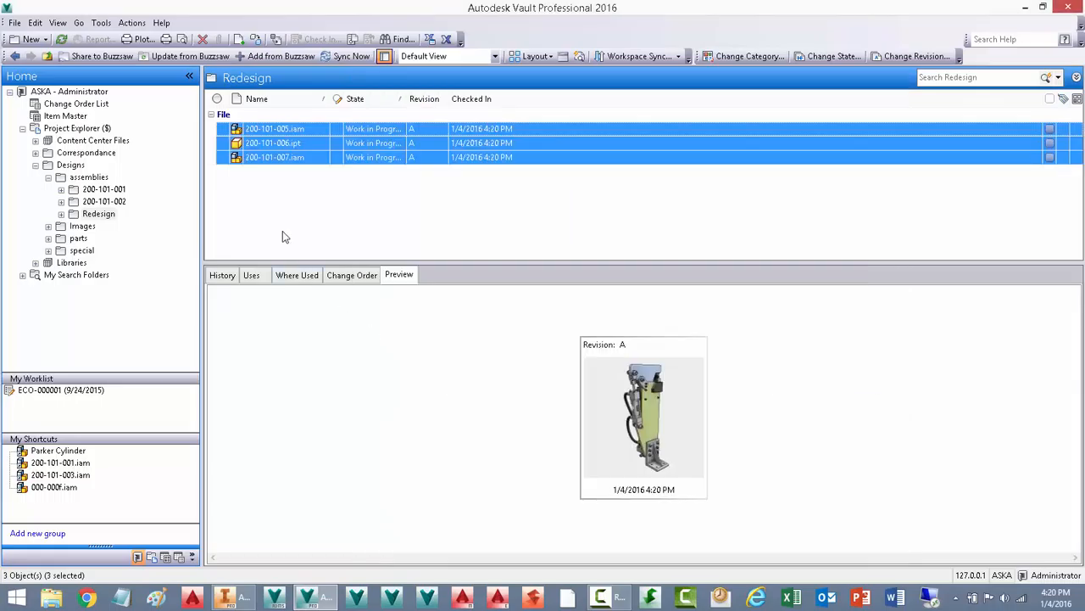
Step: Preview the copied part 200-101-006.ipt and the copied assemblies 200-101-005.iam and 200-101-007.iam one by one
{"action": "left_click", "coordinate": [264, 145]}
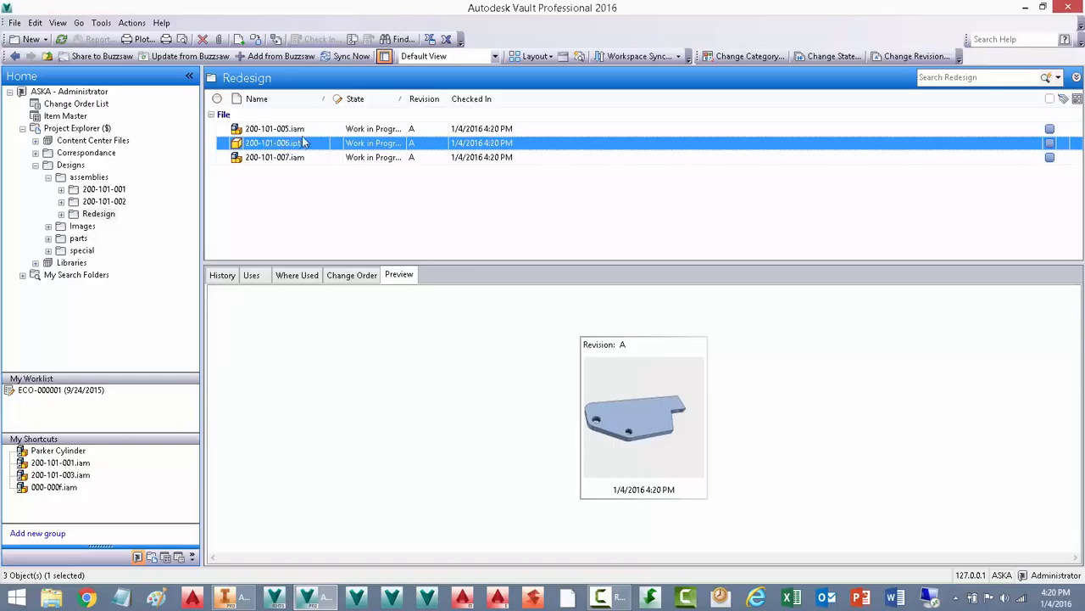
{"action": "left_click", "coordinate": [299, 130]}
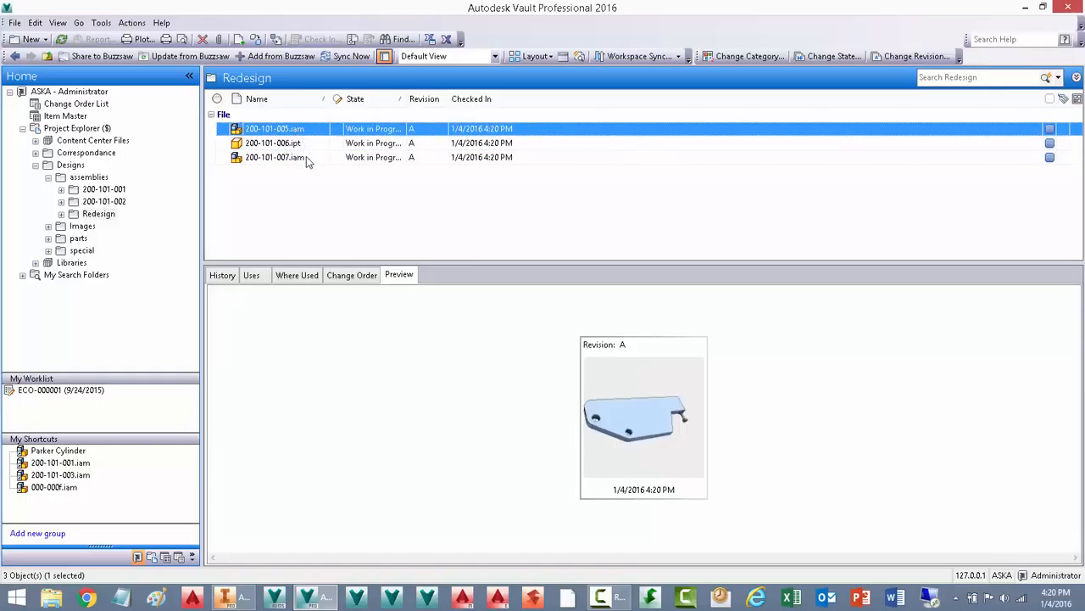
{"action": "right_click", "coordinate": [306, 157]}
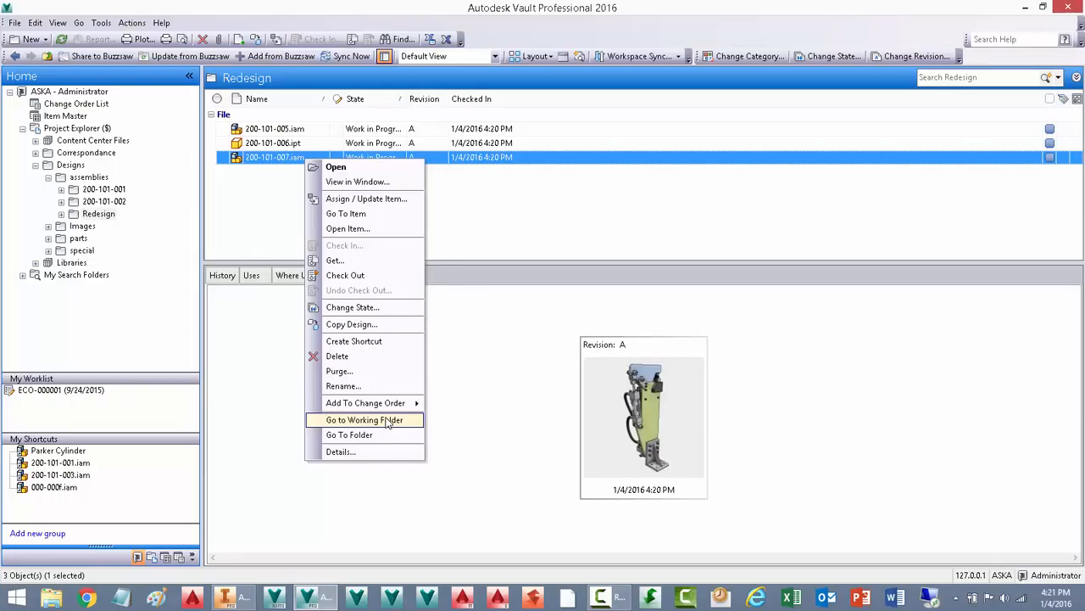
{"action": "left_click", "coordinate": [284, 159]}
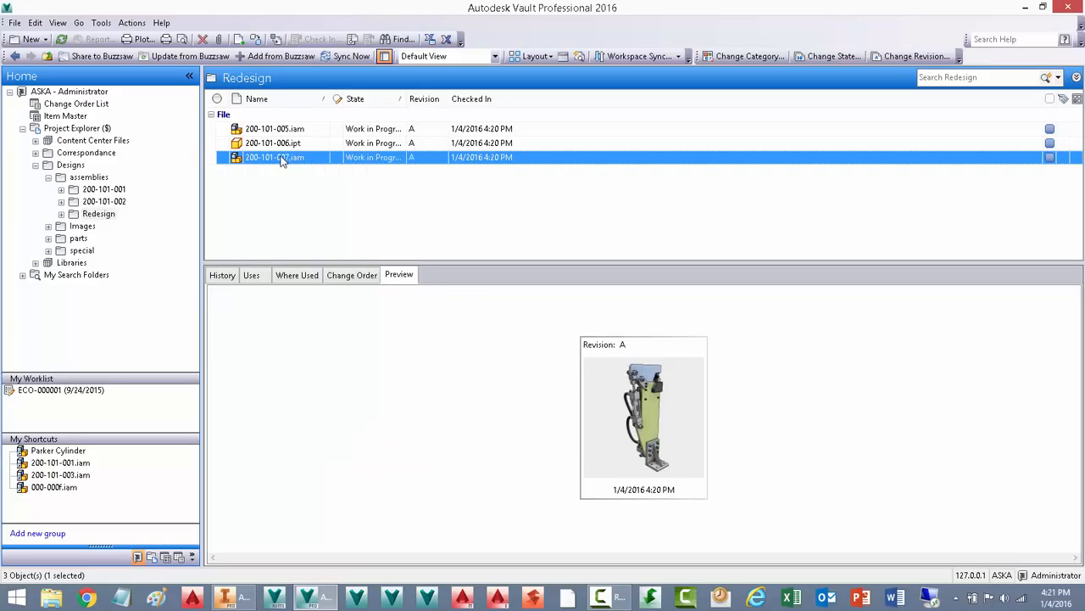
Step: Look up the change order linked to 200-101-007.iam and go to it in the Change Order List
{"action": "left_click", "coordinate": [349, 277]}
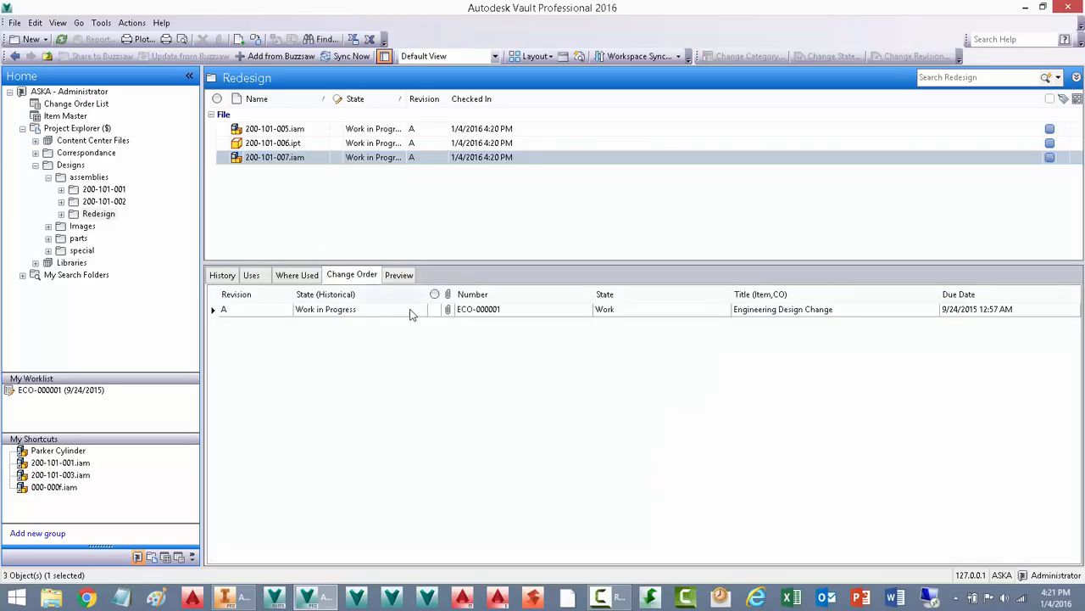
{"action": "left_click", "coordinate": [479, 316]}
{"action": "right_click", "coordinate": [479, 316]}
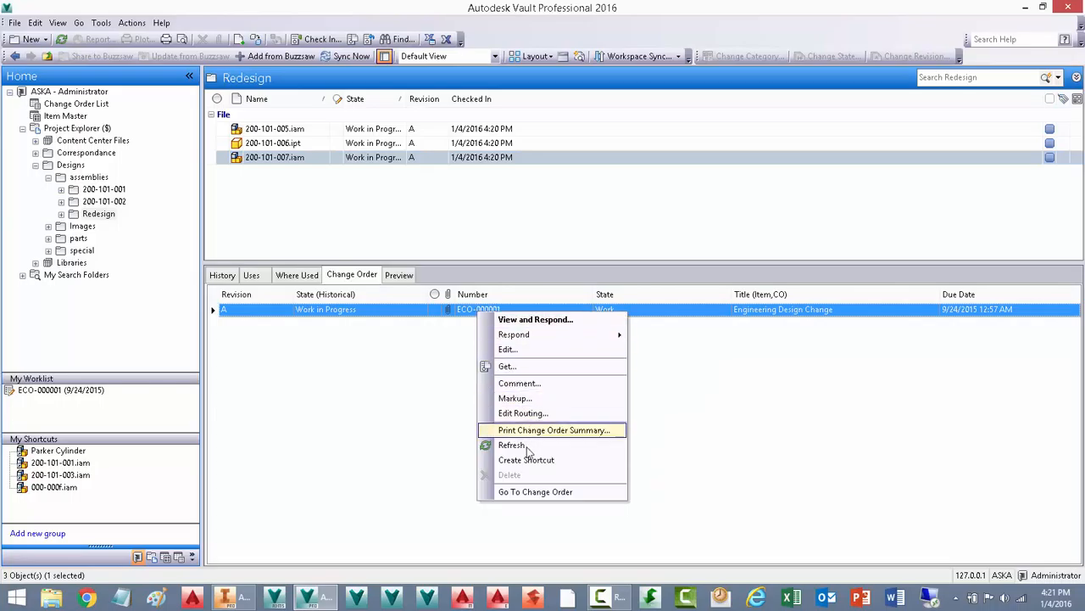
{"action": "left_click", "coordinate": [527, 492]}
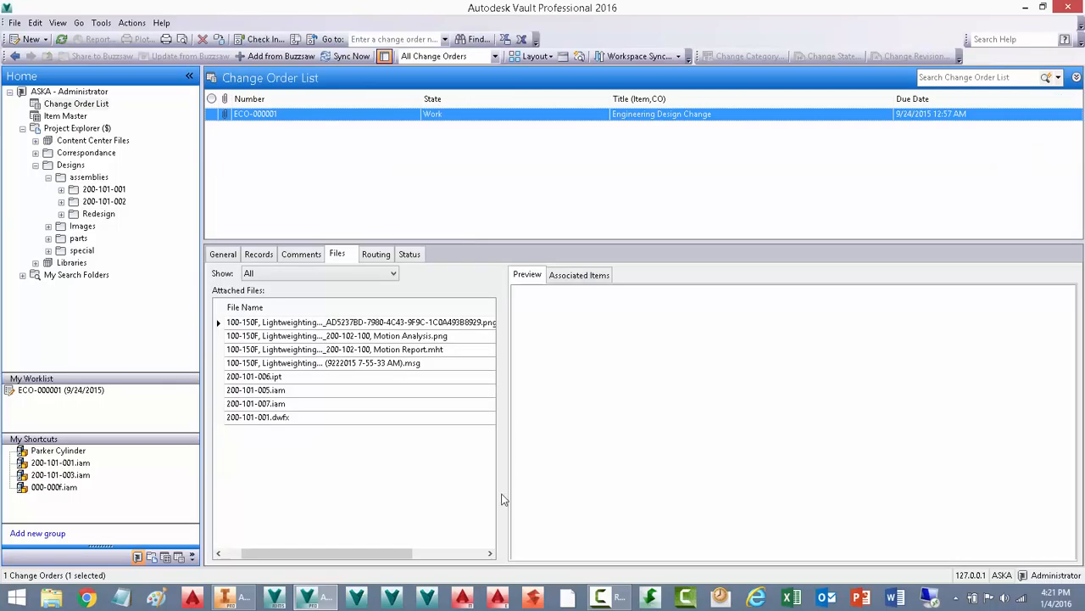
Step: Check out and open 200-101-007.iam in Inventor from the change order's attached files, updating it and checking out its routed hose assembly
{"action": "left_click", "coordinate": [281, 406]}
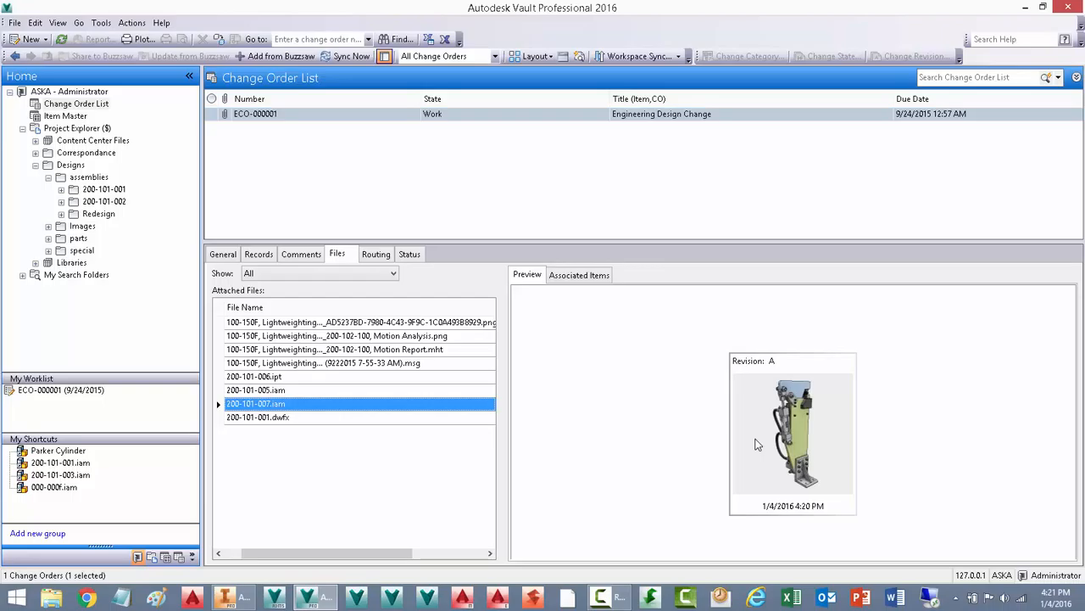
{"action": "right_click", "coordinate": [299, 407]}
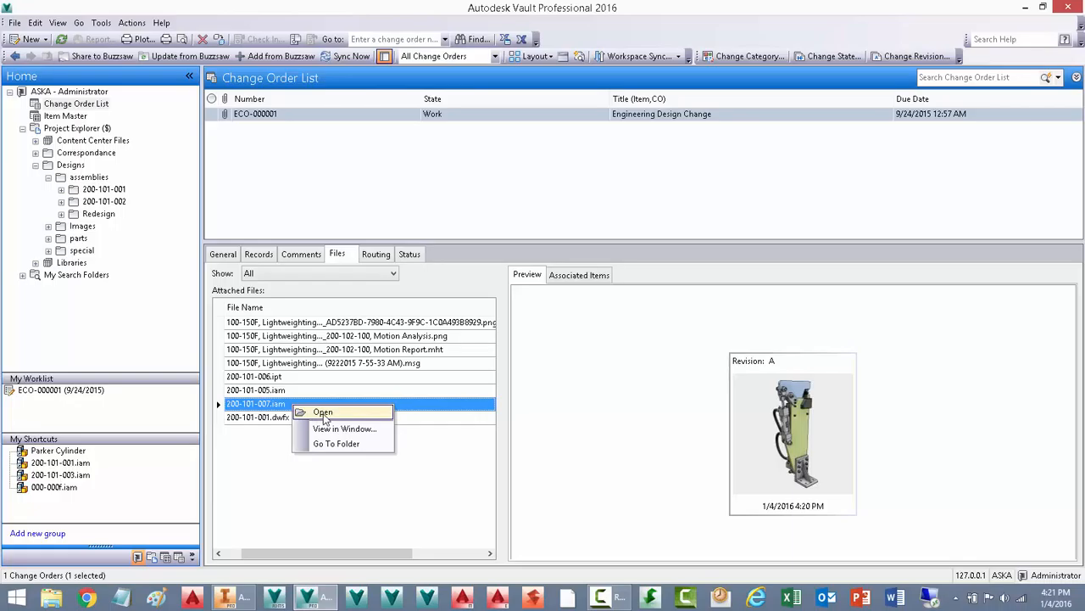
{"action": "left_click", "coordinate": [323, 412]}
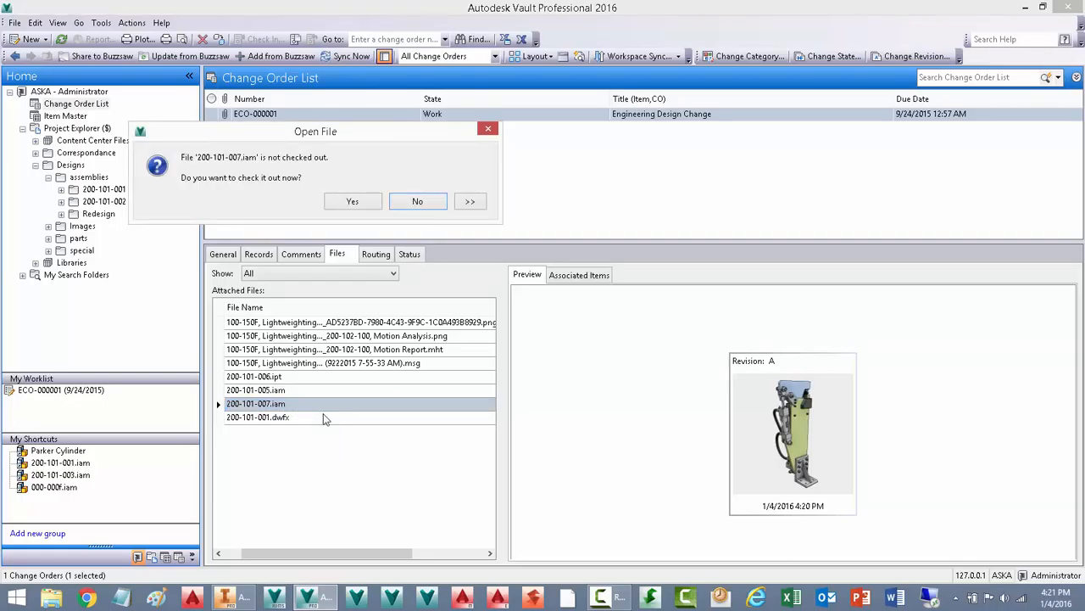
{"action": "left_click", "coordinate": [353, 202]}
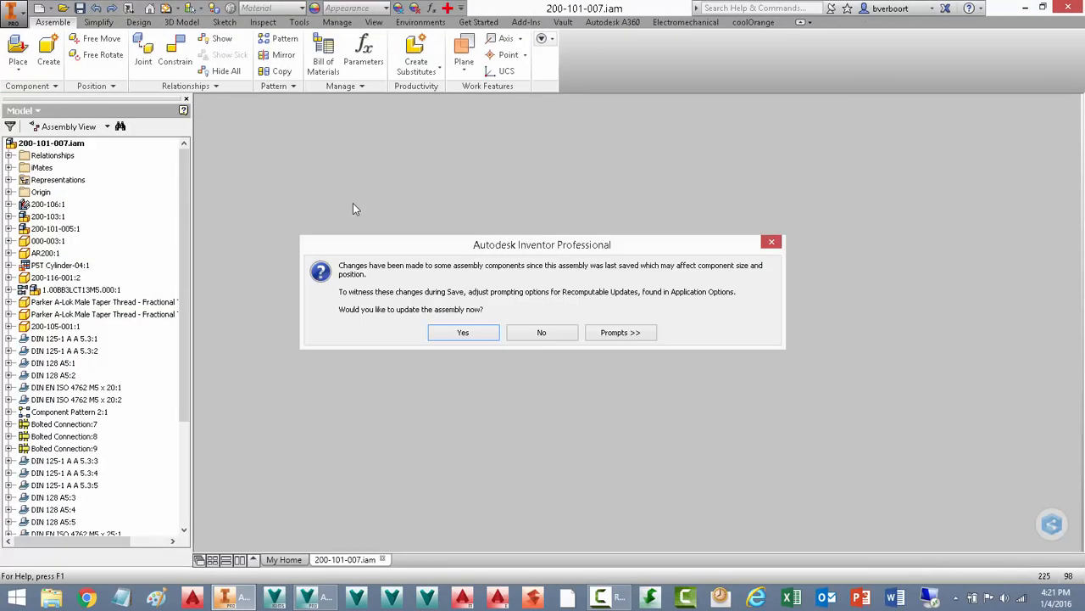
{"action": "left_click", "coordinate": [458, 333]}
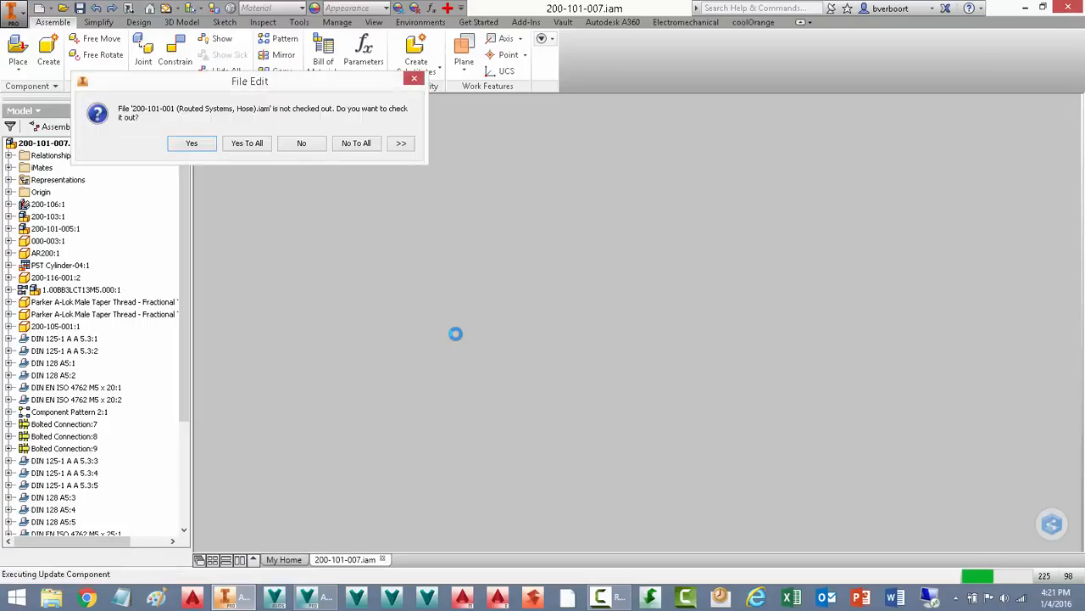
{"action": "left_click", "coordinate": [192, 143]}
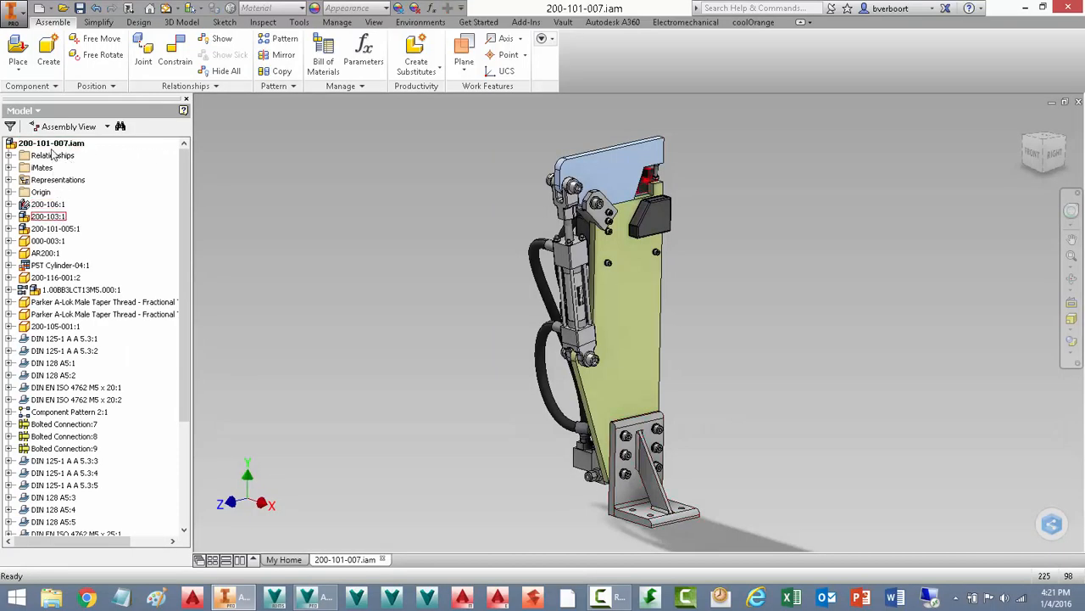
Step: Check the vault status of the assembly's files in the browser, and return to the model structure
{"action": "left_click", "coordinate": [40, 110]}
{"action": "left_click", "coordinate": [36, 171]}
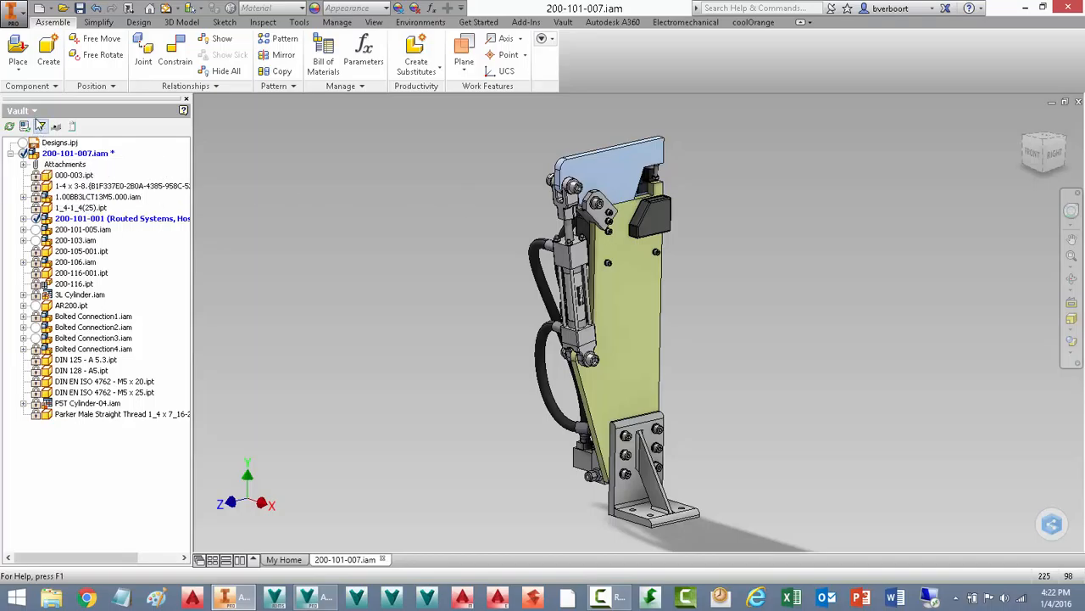
{"action": "left_click", "coordinate": [34, 112]}
{"action": "left_click", "coordinate": [37, 126]}
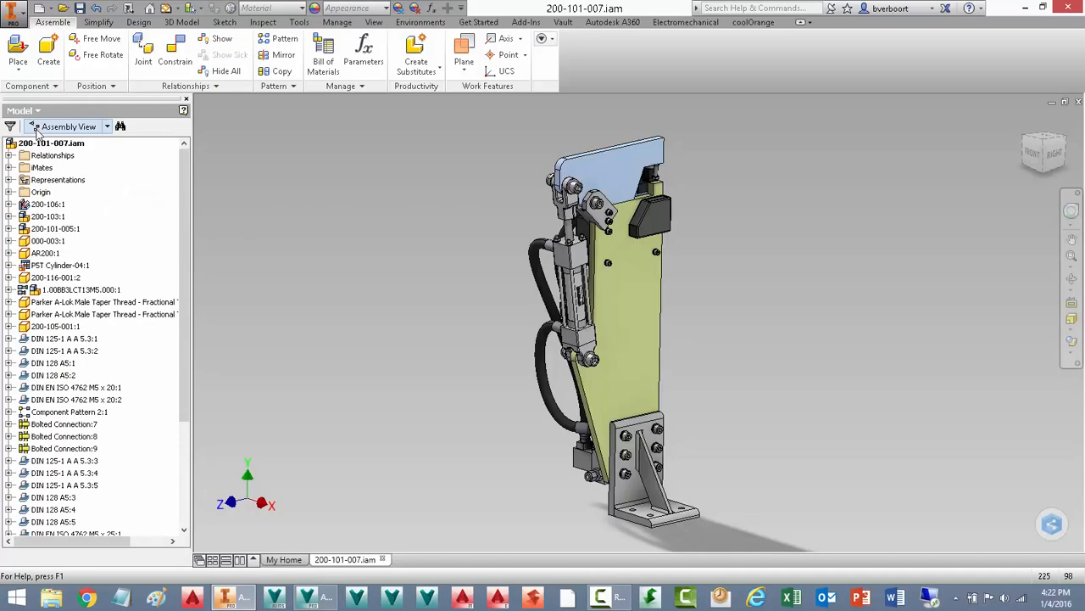
{"action": "right_click", "coordinate": [314, 188]}
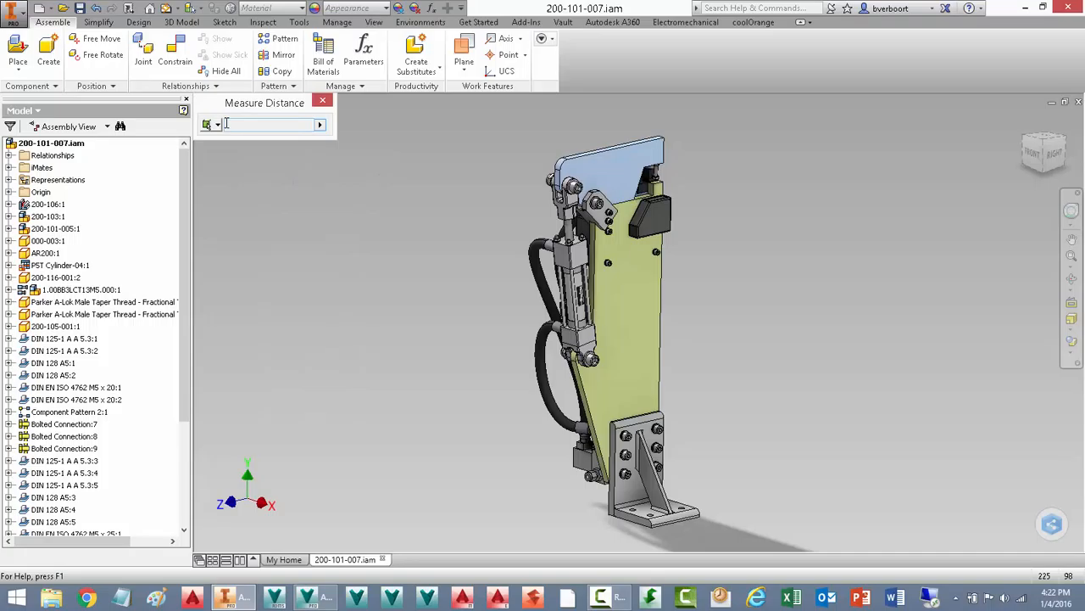
{"action": "key", "text": "Escape"}
{"action": "left_click", "coordinate": [54, 144]}
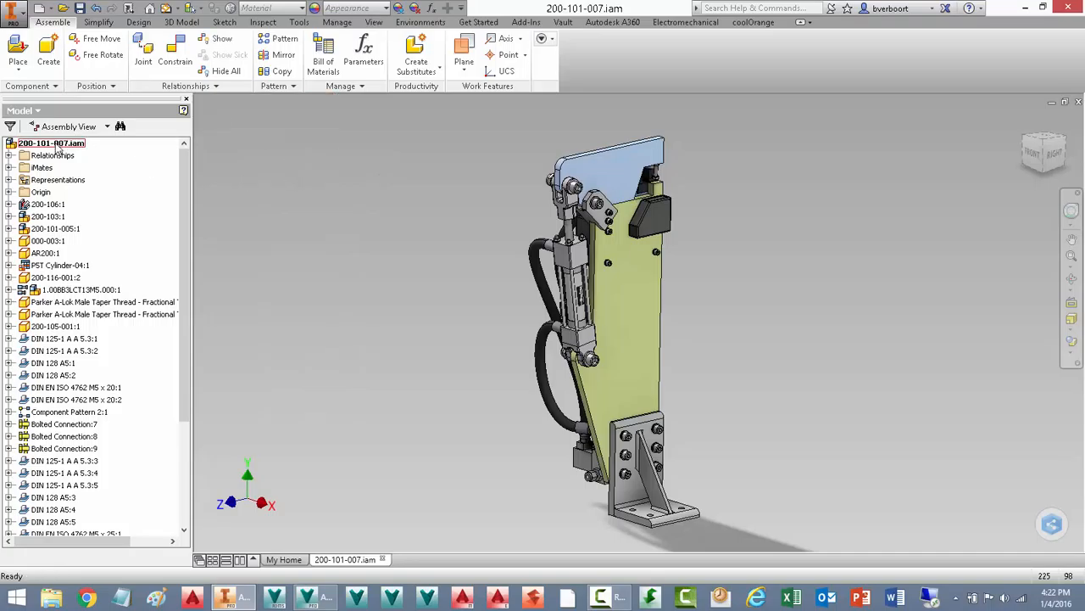
{"action": "left_click", "coordinate": [56, 145]}
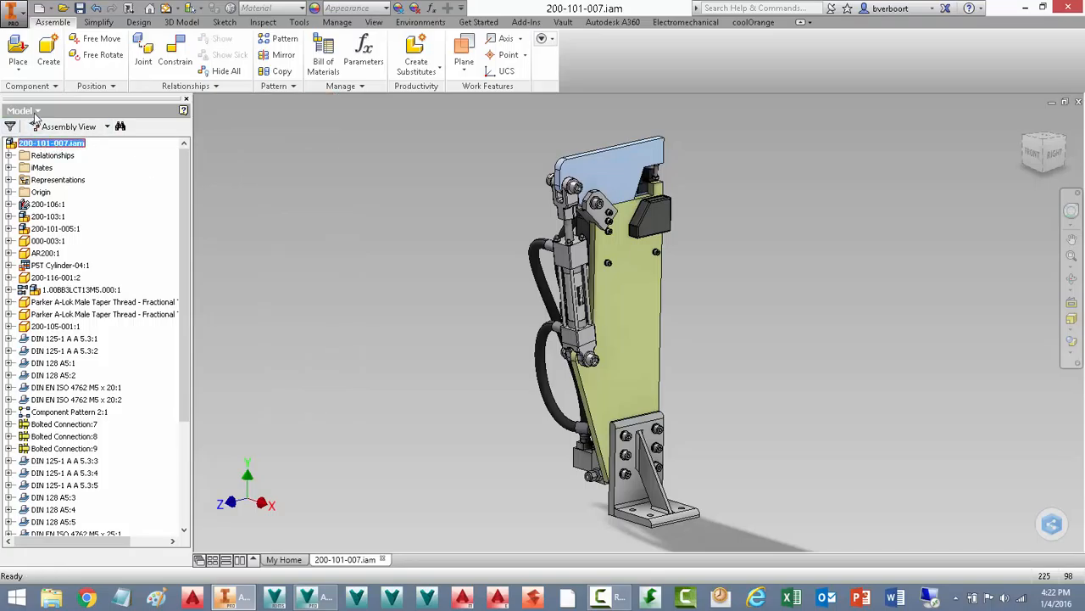
{"action": "left_click", "coordinate": [37, 111]}
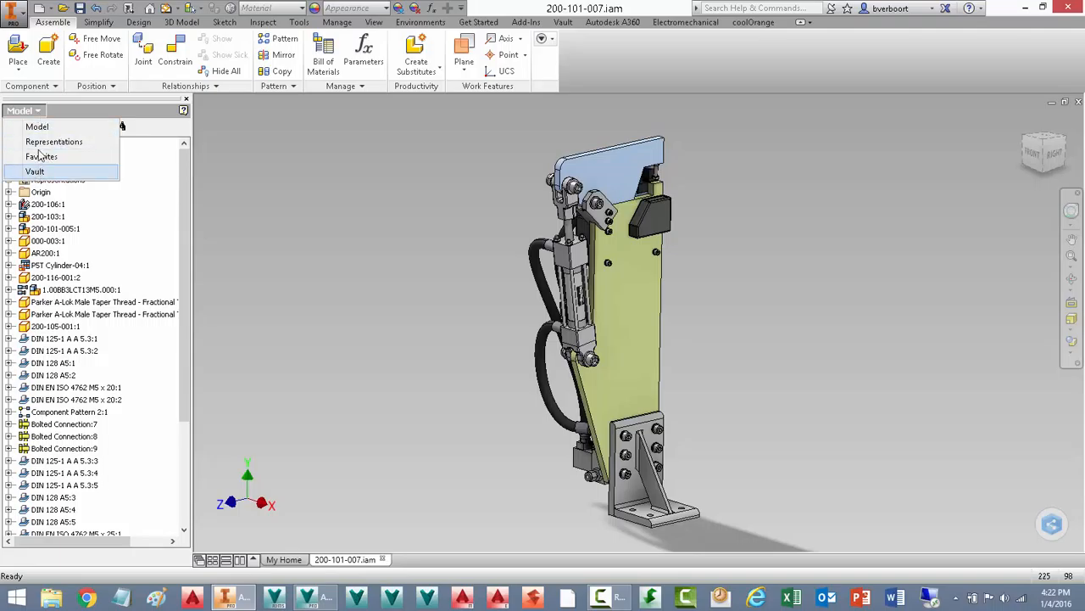
{"action": "left_click", "coordinate": [37, 127]}
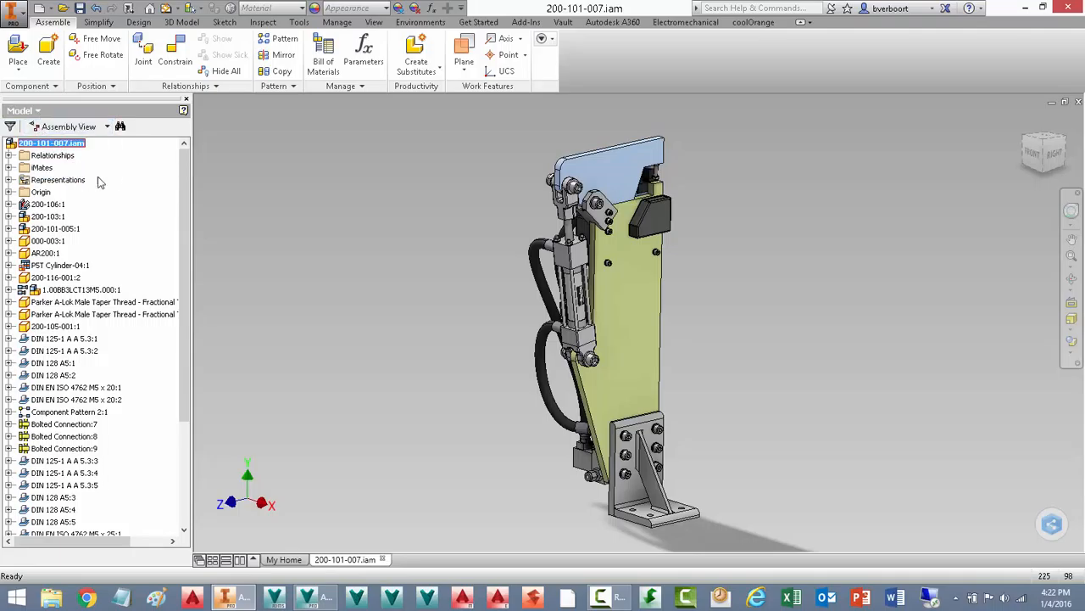
{"action": "left_click", "coordinate": [311, 185]}
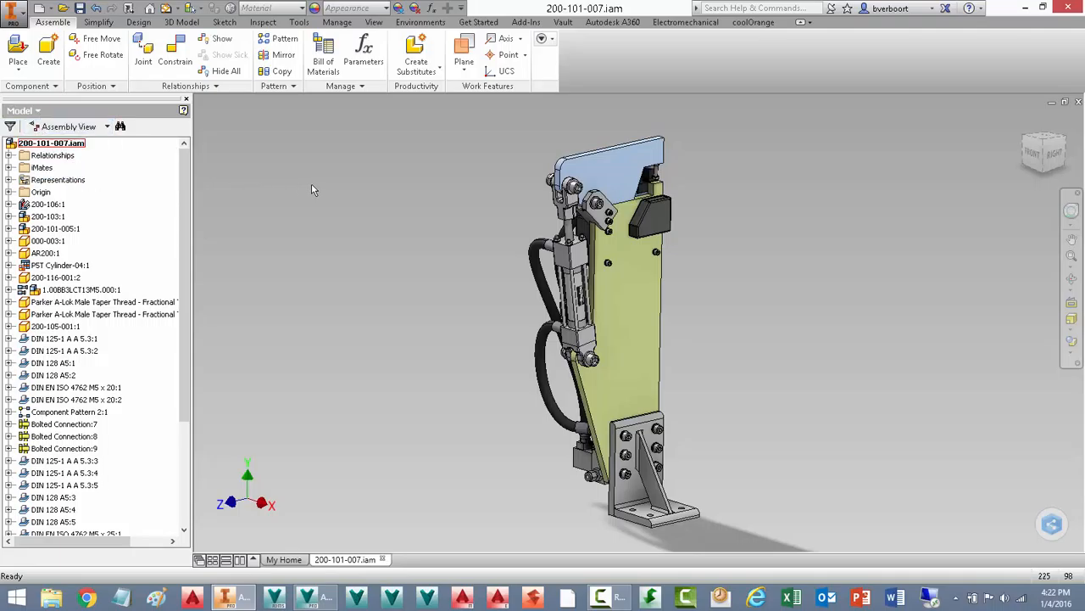
Step: Start a new assembly sketch on the YZ Plane of the origin, with the clamp assembly shown upright
{"action": "right_click", "coordinate": [311, 190]}
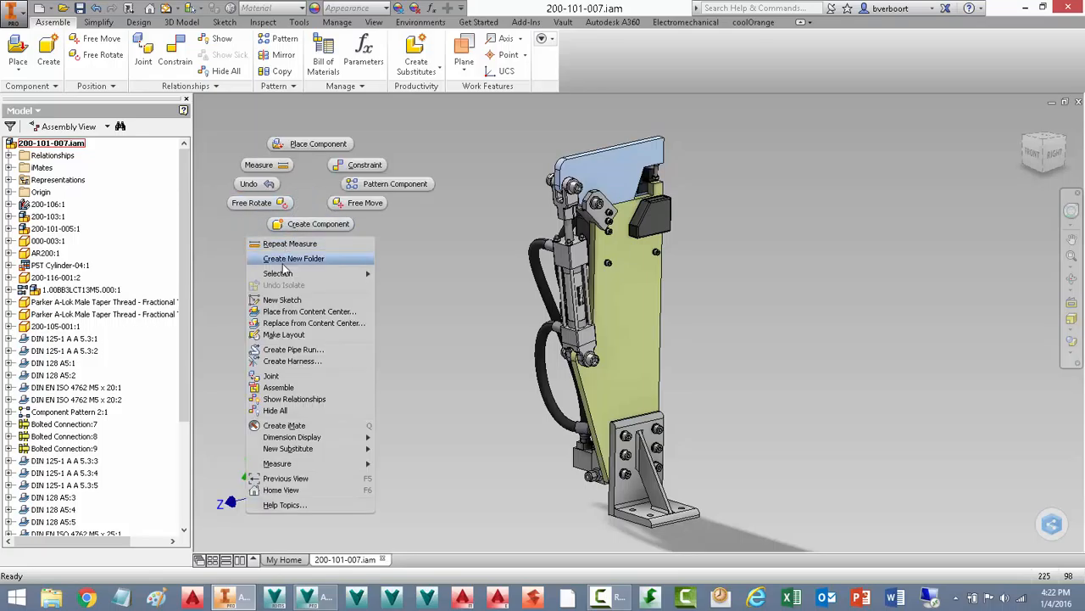
{"action": "left_click", "coordinate": [295, 301]}
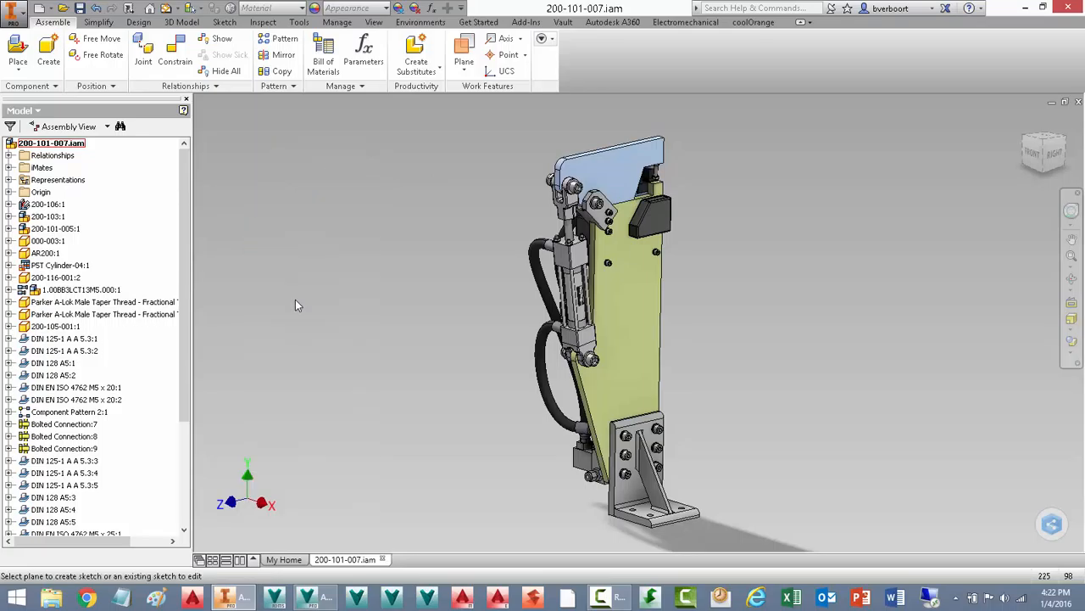
{"action": "left_click", "coordinate": [10, 193]}
{"action": "left_click", "coordinate": [56, 206]}
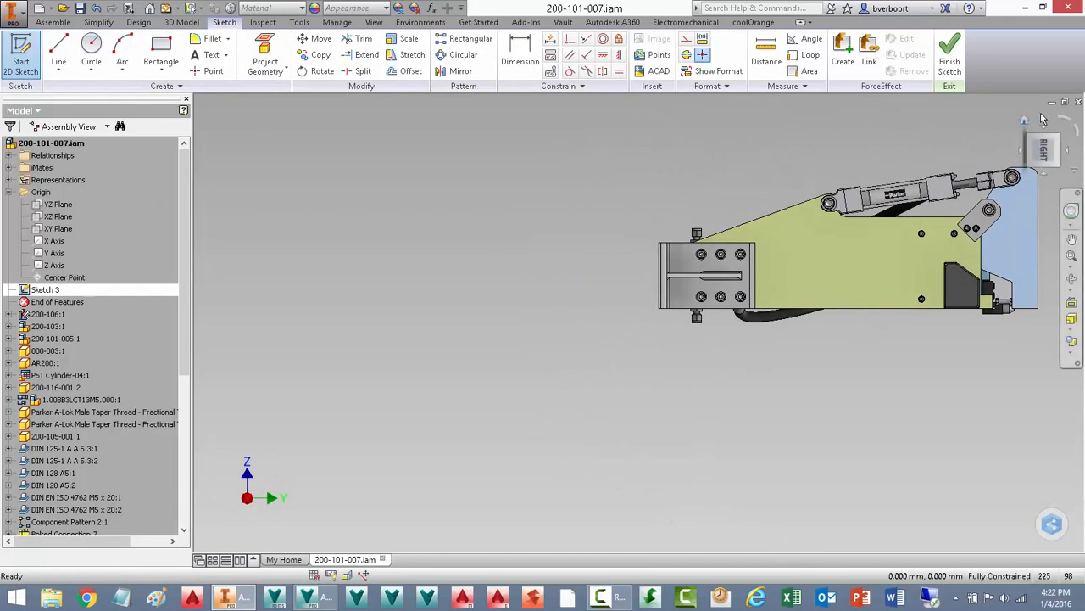
{"action": "left_click", "coordinate": [1065, 120]}
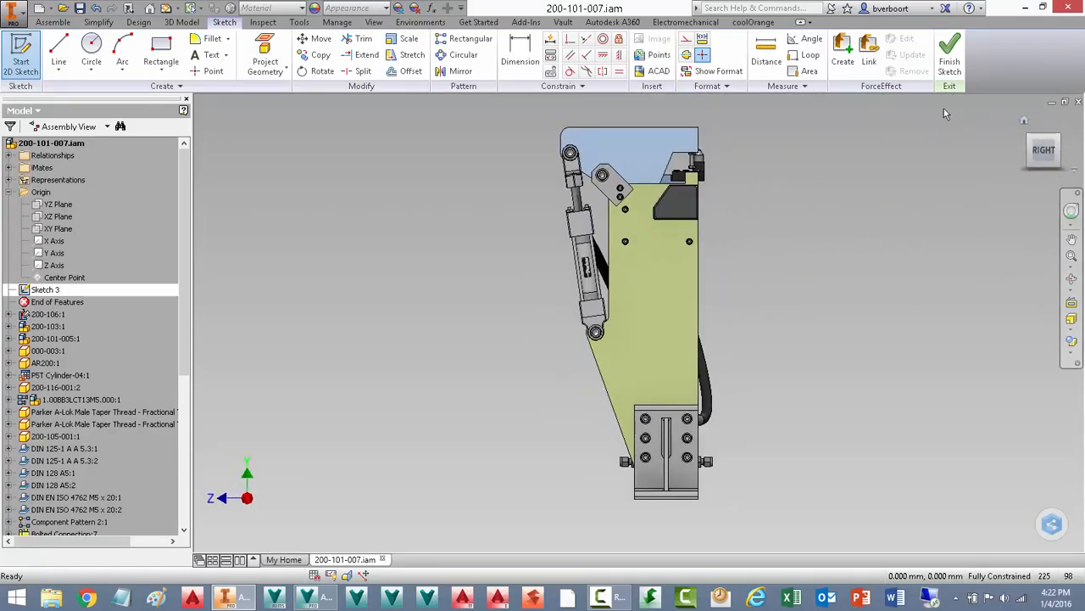
Step: Create a ForceEffect diagram from the sketch and save it as Redesign in the assemblies\Redesign folder
{"action": "left_click", "coordinate": [842, 64]}
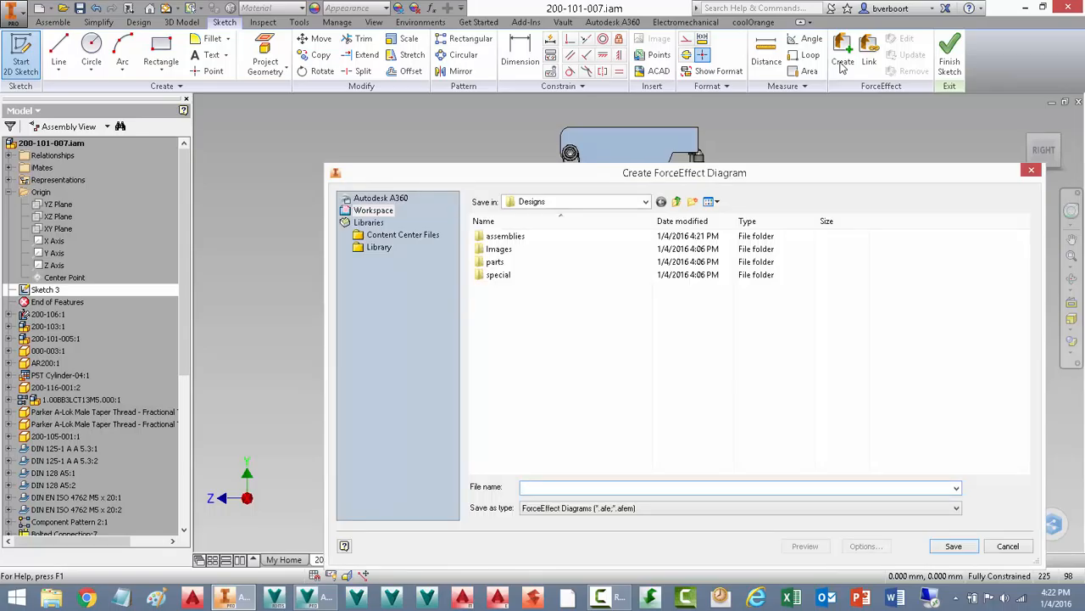
{"action": "double_click", "coordinate": [515, 239]}
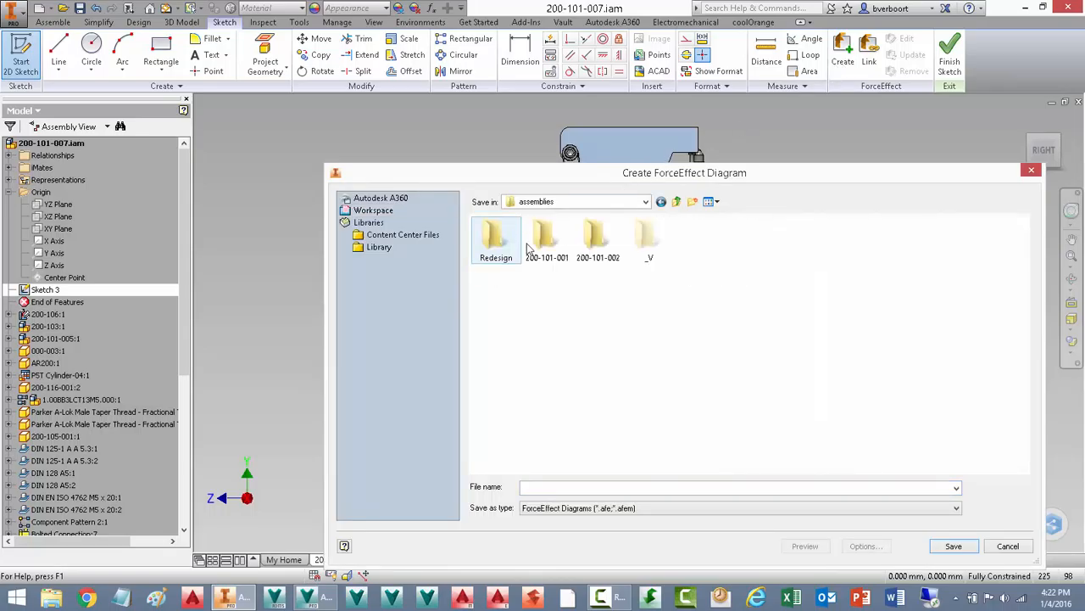
{"action": "double_click", "coordinate": [501, 258]}
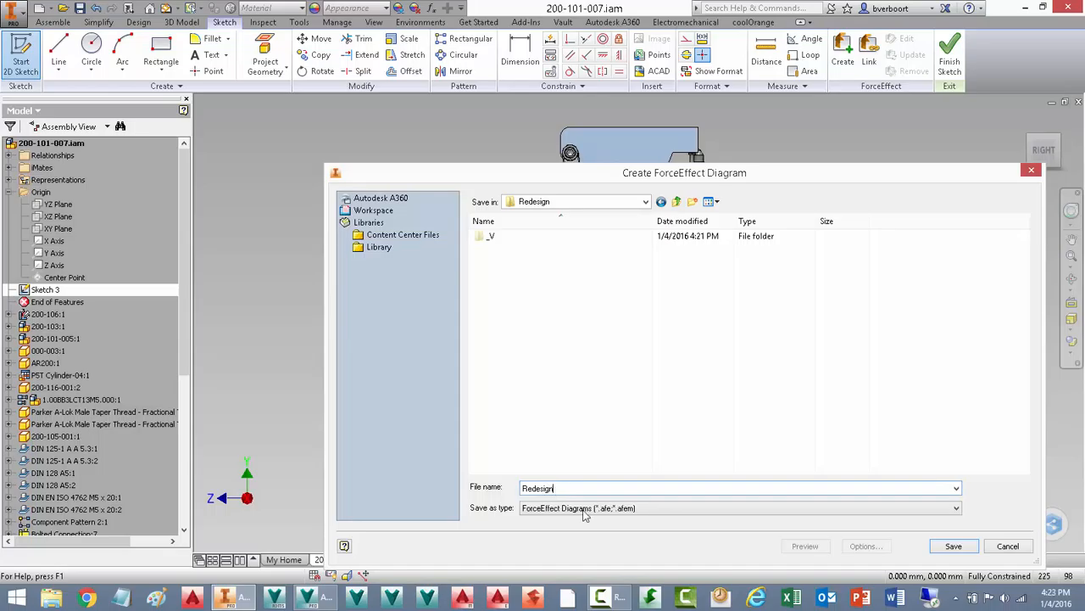
{"action": "type", "text": "Redesign"}
{"action": "left_click", "coordinate": [948, 546]}
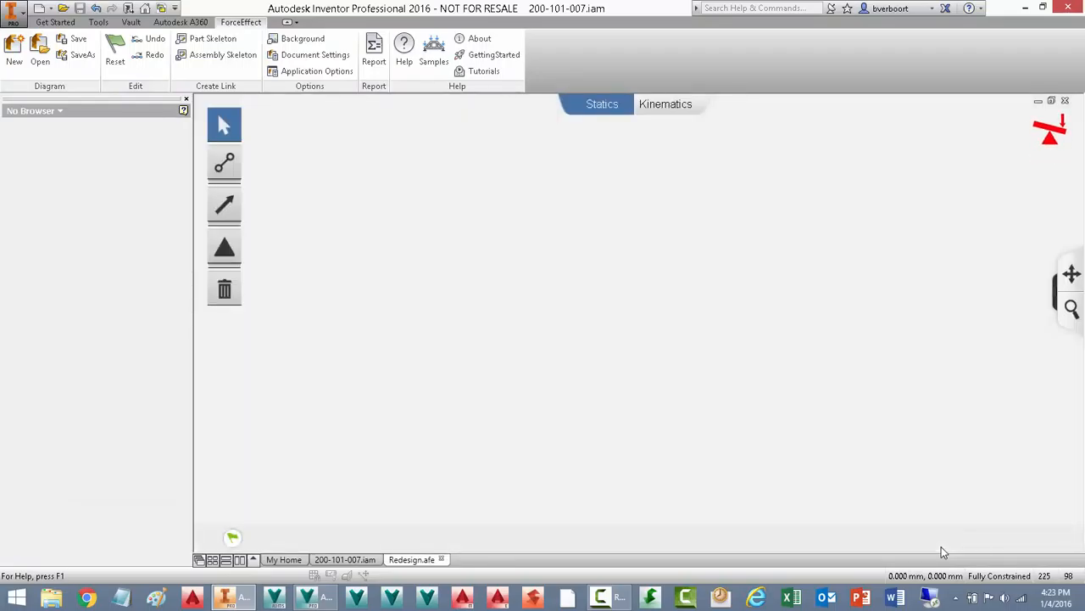
Step: Set the diagram's background to the image Layout, Clamp Assembly 02.png from the special folder
{"action": "right_click", "coordinate": [607, 185]}
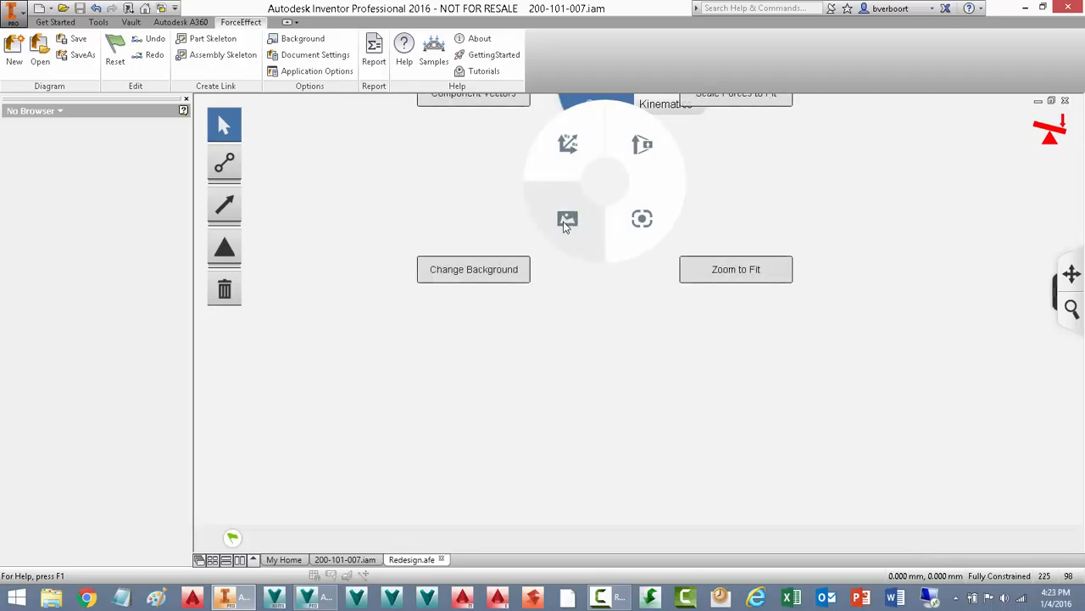
{"action": "left_click", "coordinate": [565, 219]}
{"action": "left_click", "coordinate": [619, 179]}
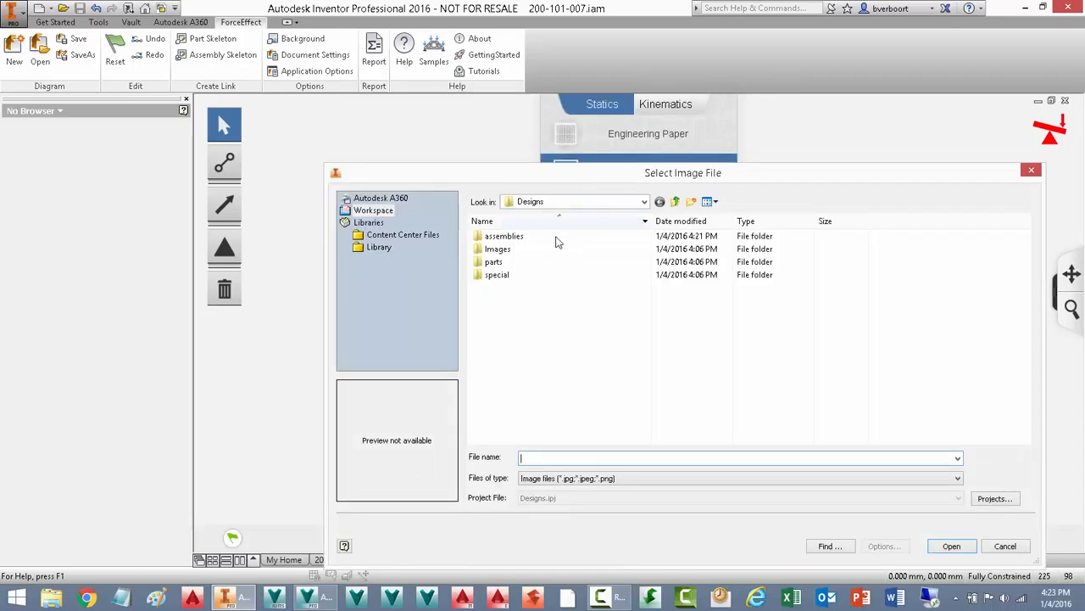
{"action": "double_click", "coordinate": [498, 275]}
{"action": "left_click", "coordinate": [508, 315]}
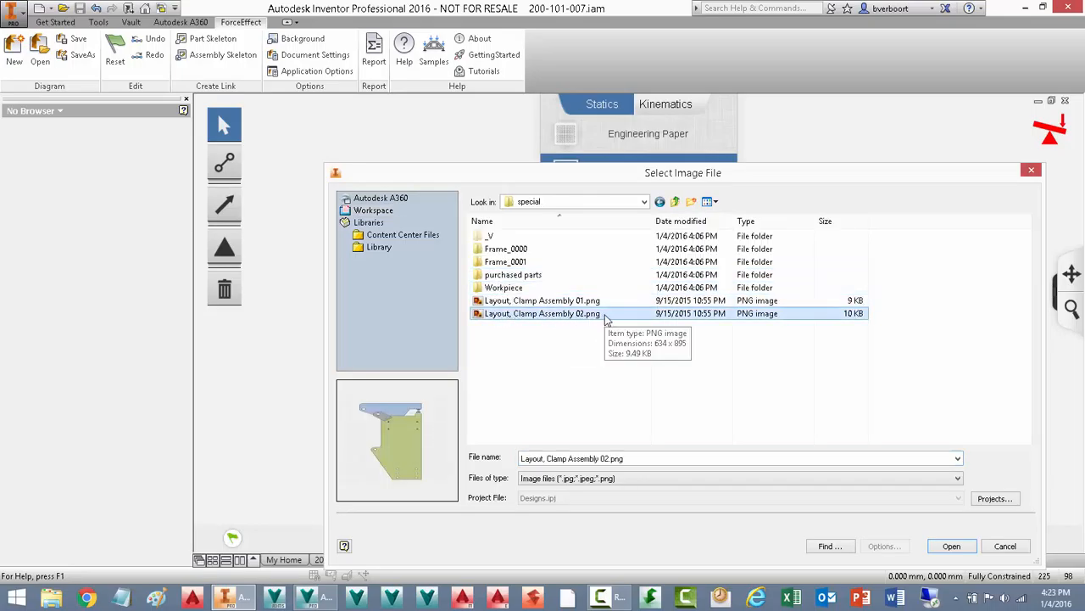
{"action": "left_click", "coordinate": [946, 546]}
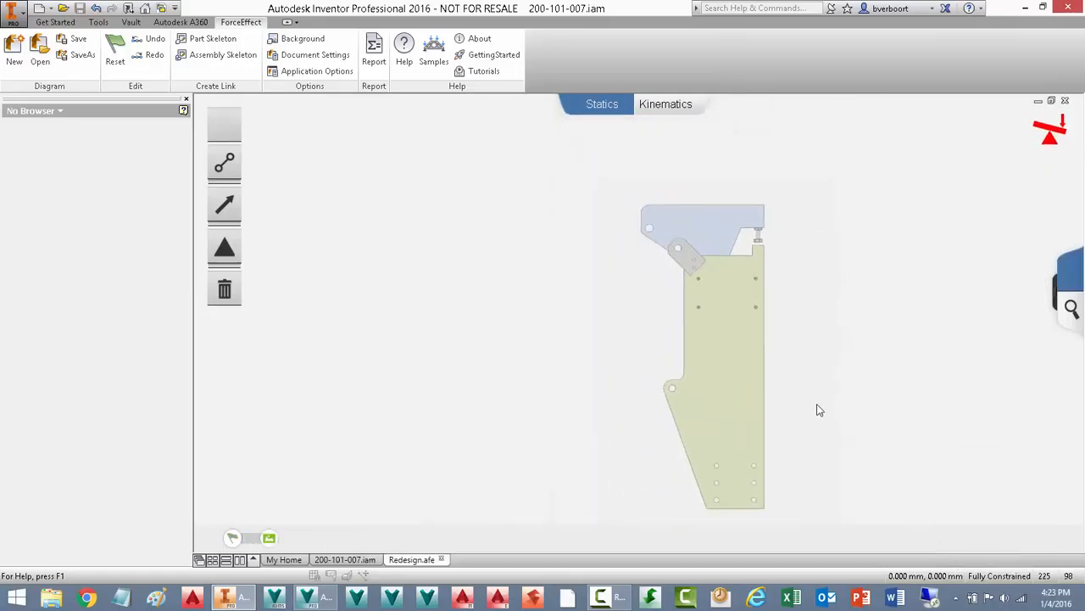
{"action": "left_click", "coordinate": [755, 381]}
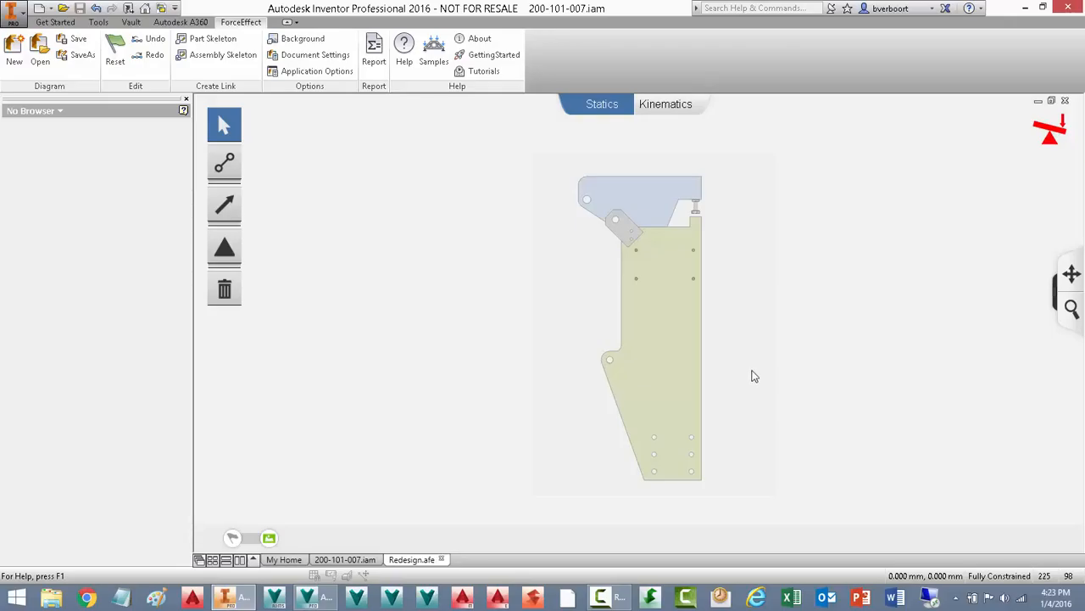
Step: Draw a horizontal element from the blue arm's pin hole to above the clamping bolt, and set its length to 190 mm
{"action": "scroll", "coordinate": [642, 204], "scroll_direction": "up", "scroll_amount": 5}
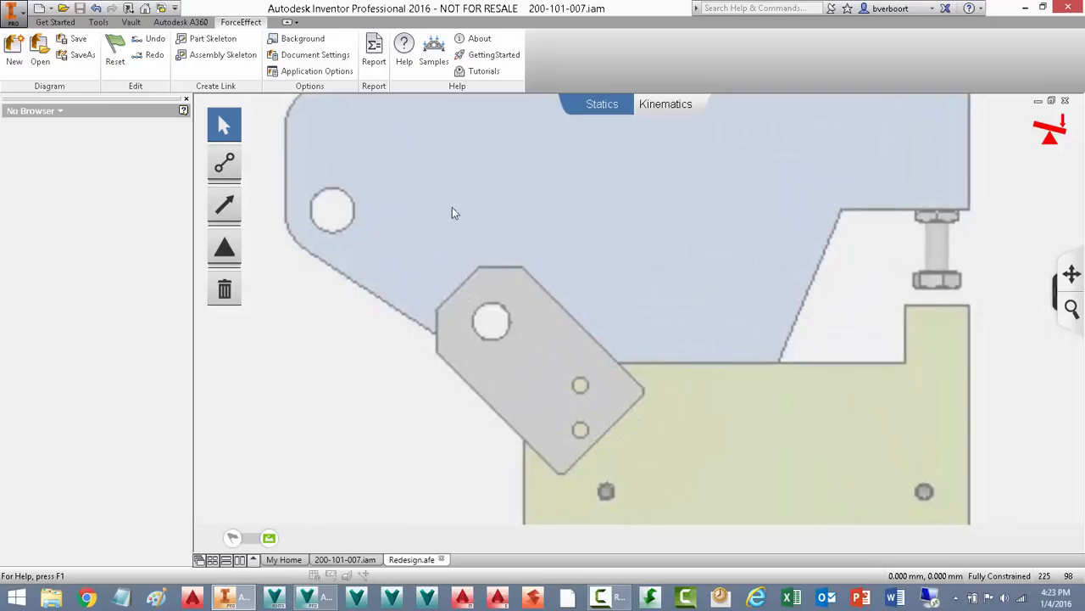
{"action": "left_click", "coordinate": [226, 163]}
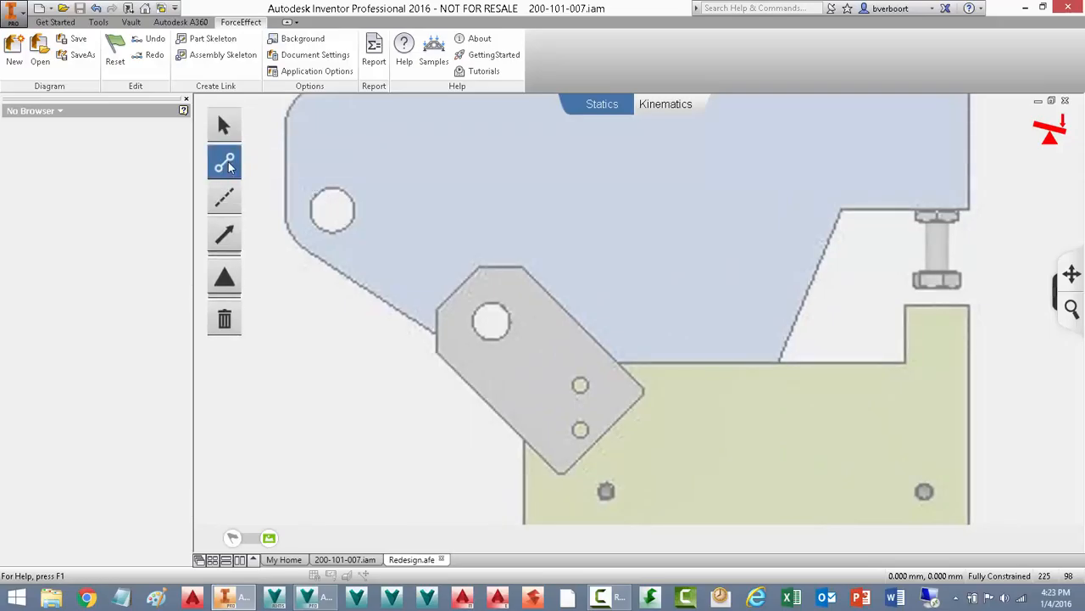
{"action": "left_click_drag", "start_coordinate": [333, 210], "coordinate": [940, 211]}
{"action": "left_click", "coordinate": [633, 187]}
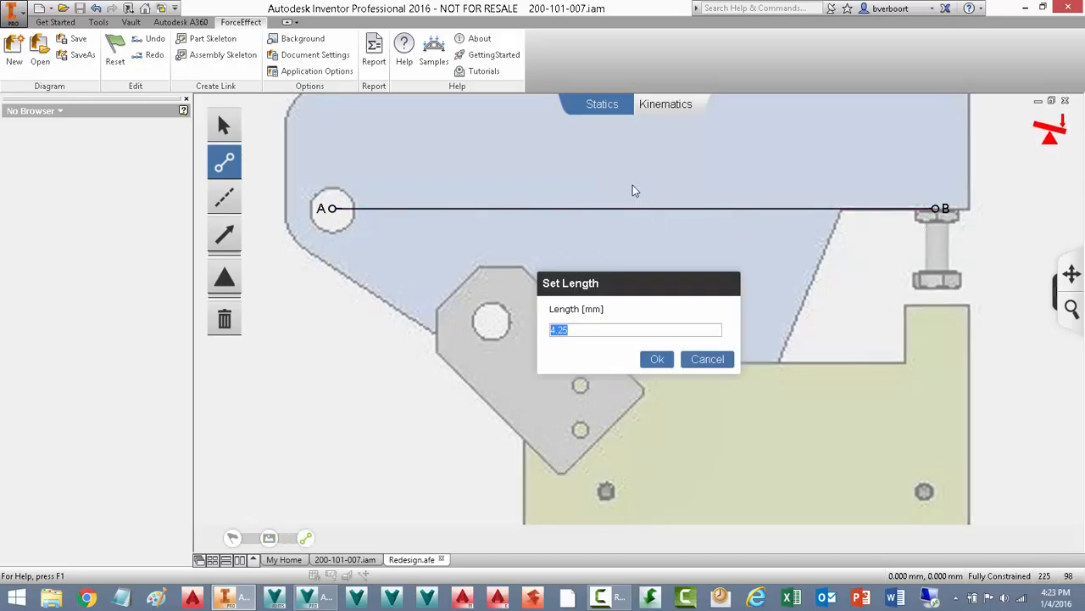
{"action": "type", "text": "190"}
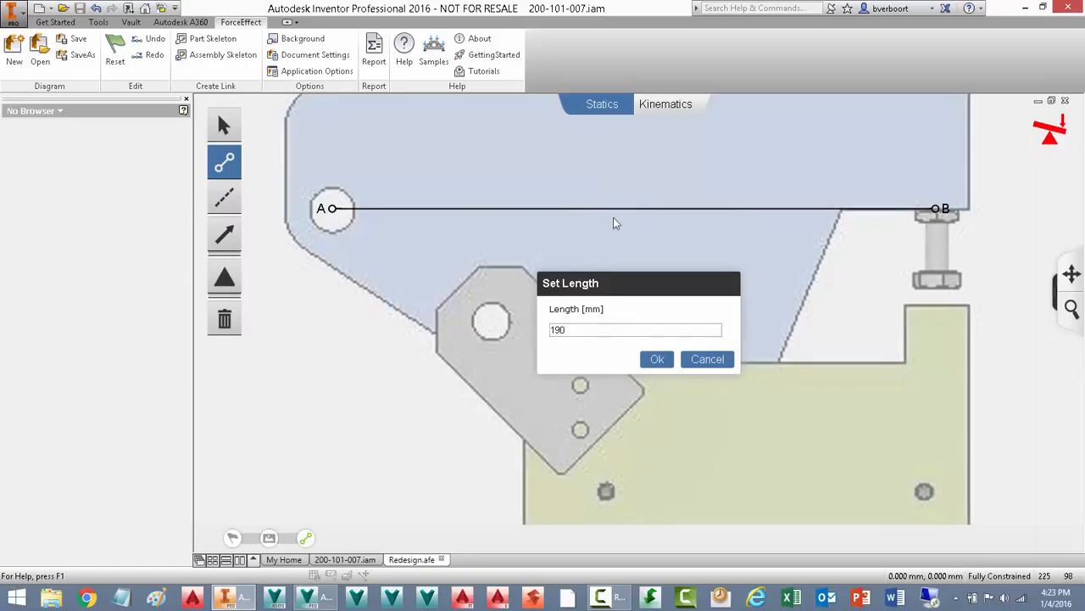
{"action": "left_click", "coordinate": [658, 360]}
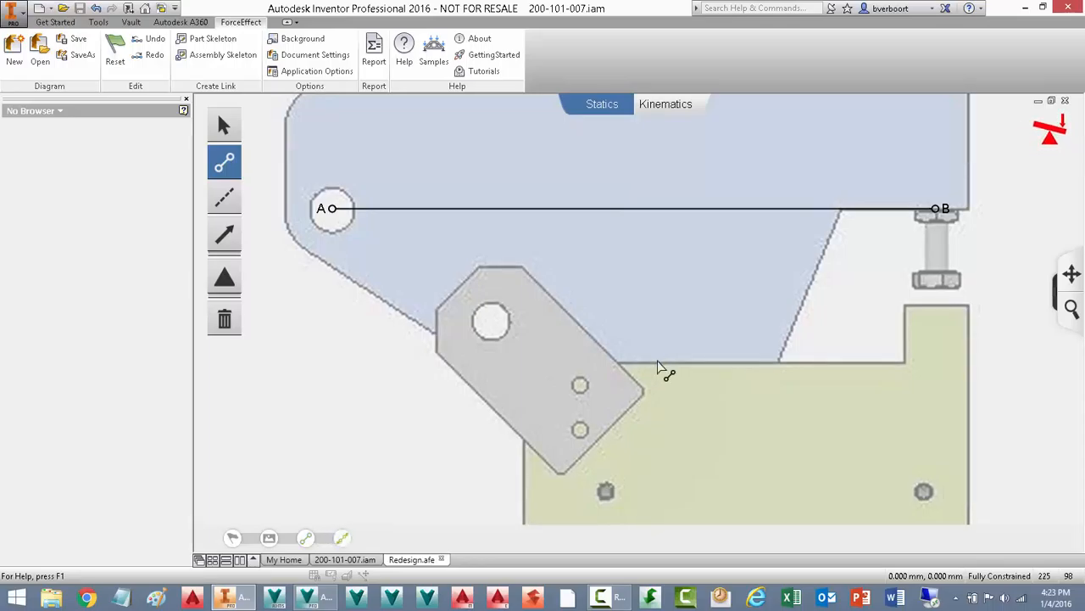
Step: Draw a second element about 62 mm long from joint A to the centre of the grey bracket's pivot hole
{"action": "scroll", "coordinate": [407, 265], "scroll_direction": "up", "scroll_amount": 3}
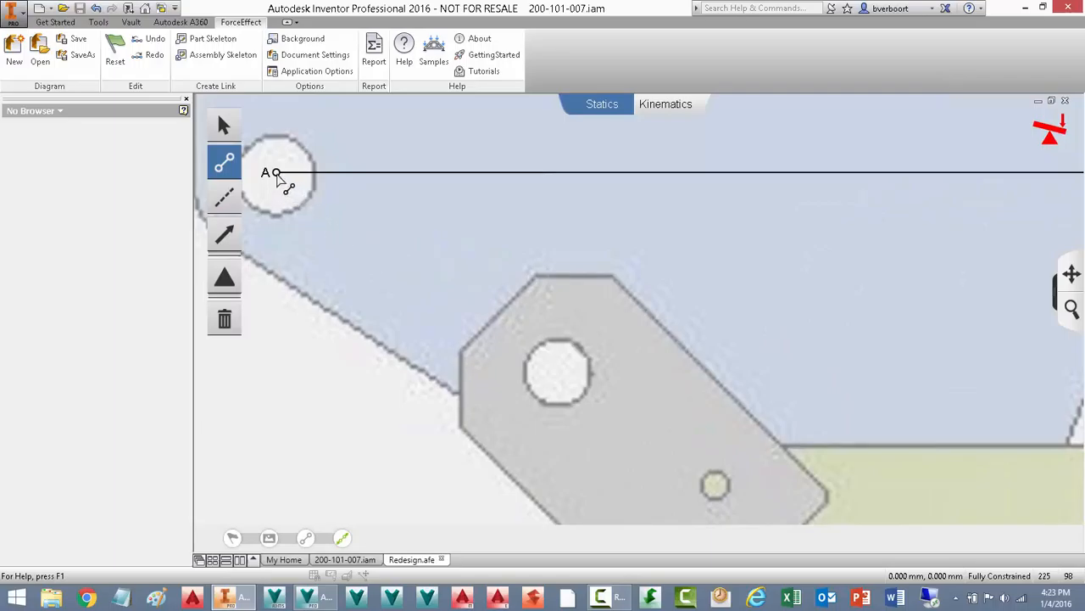
{"action": "mouse_move", "coordinate": [286, 180]}
{"action": "left_mouse_down"}
{"action": "mouse_move", "coordinate": [453, 305]}
{"action": "mouse_move", "coordinate": [574, 373]}
{"action": "mouse_move", "coordinate": [564, 379]}
{"action": "left_mouse_up"}
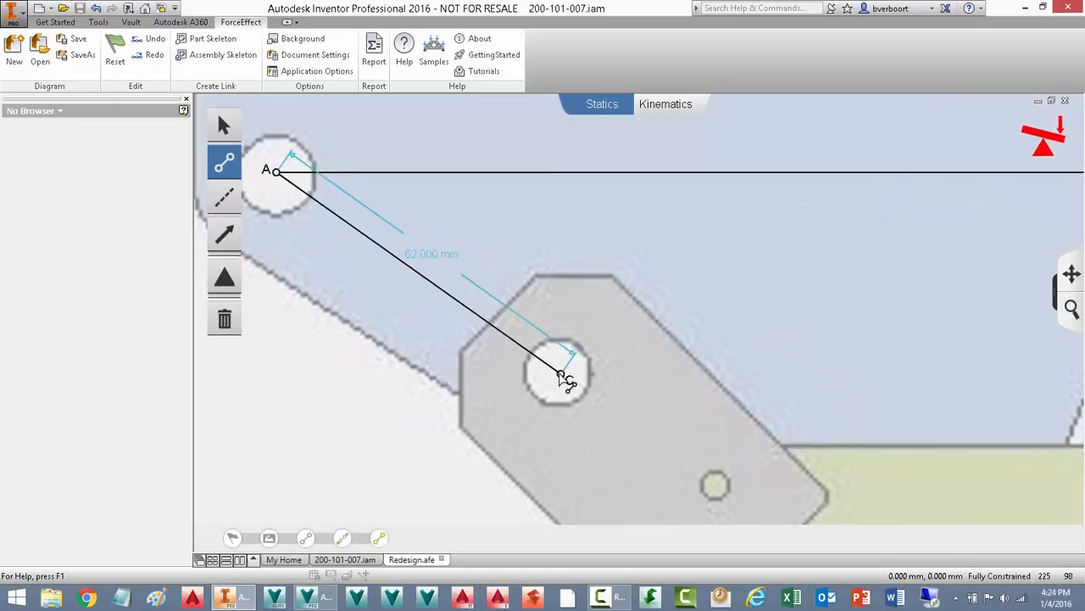
{"action": "left_click", "coordinate": [430, 257]}
{"action": "left_click", "coordinate": [575, 329]}
{"action": "left_click", "coordinate": [654, 361]}
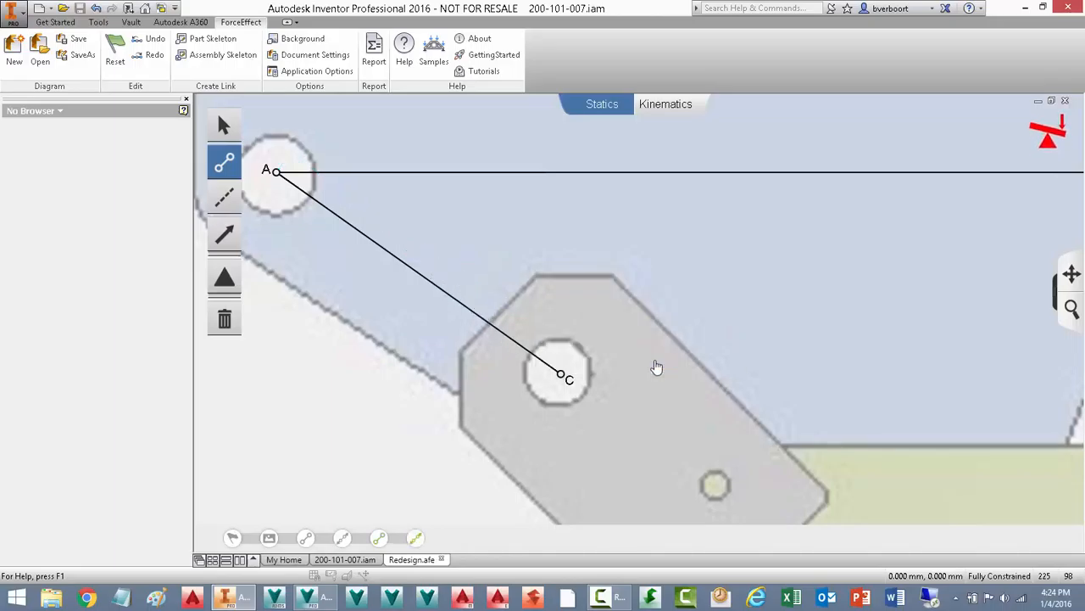
Step: Draw a vertical element from joint C down to the base of the green plate, and set its length to 455 mm
{"action": "scroll", "coordinate": [727, 325], "scroll_direction": "up", "scroll_amount": 1}
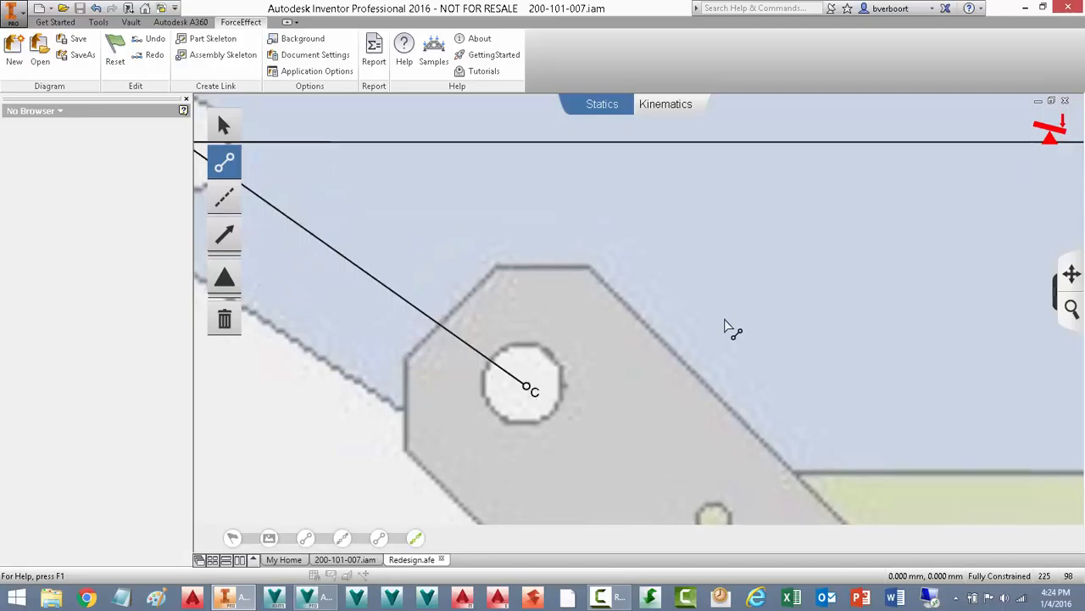
{"action": "scroll", "coordinate": [730, 327], "scroll_direction": "down", "scroll_amount": 6}
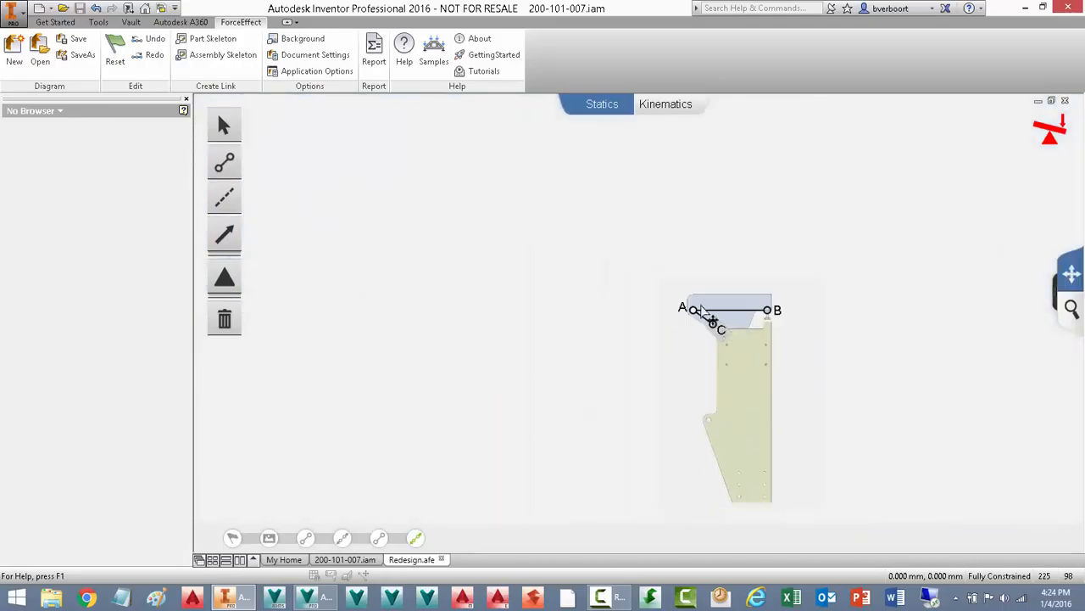
{"action": "middle_click_drag", "start_coordinate": [701, 305], "coordinate": [582, 235]}
{"action": "scroll", "coordinate": [576, 275], "scroll_direction": "up", "scroll_amount": 2}
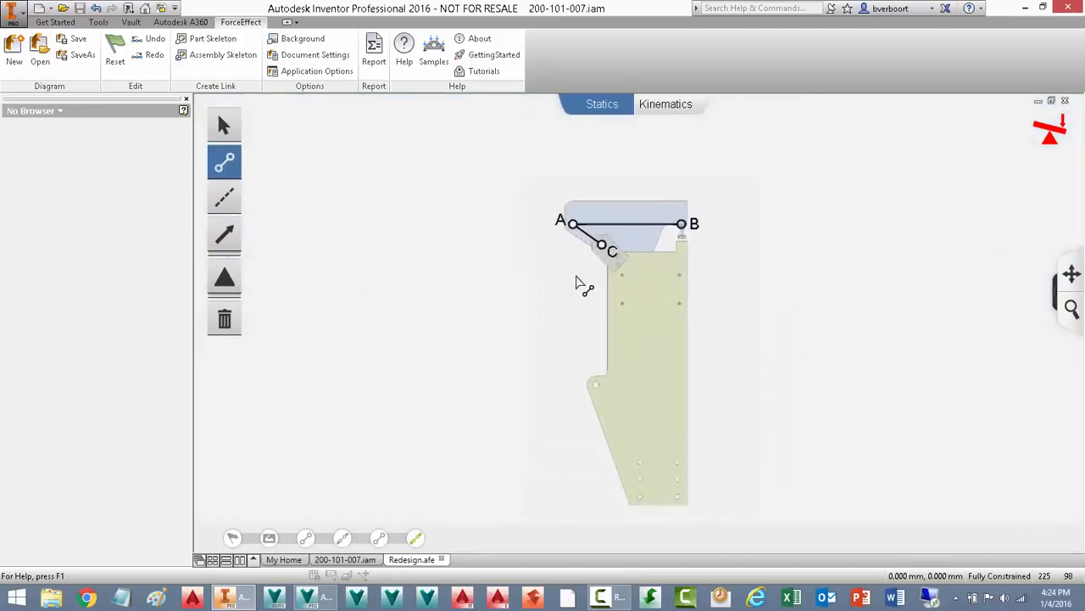
{"action": "left_click", "coordinate": [602, 245]}
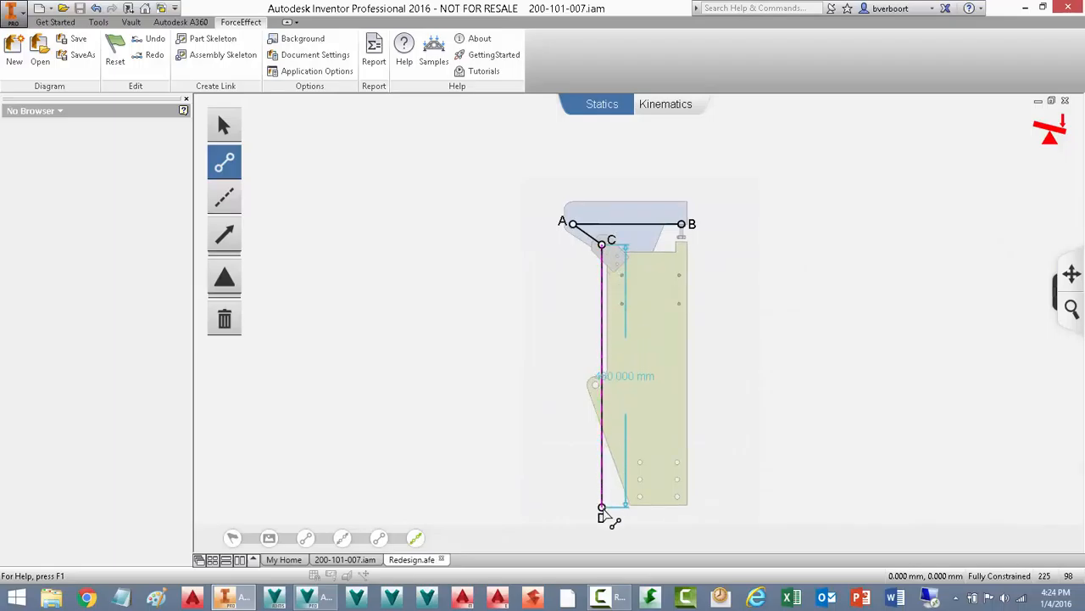
{"action": "left_click", "coordinate": [602, 509]}
{"action": "left_click", "coordinate": [620, 377]}
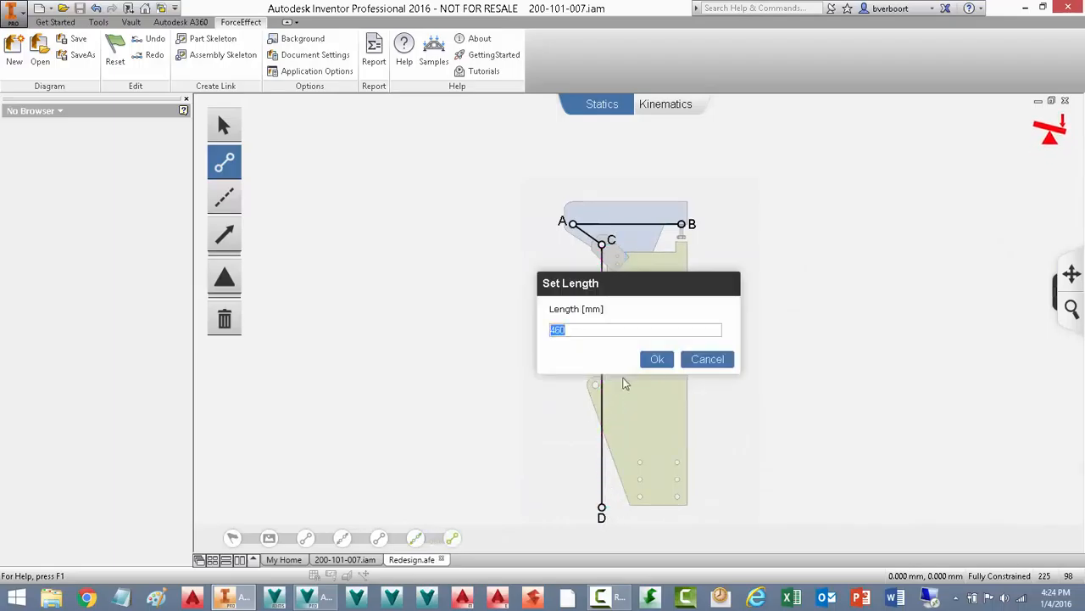
{"action": "type", "text": "455"}
{"action": "left_click", "coordinate": [658, 359]}
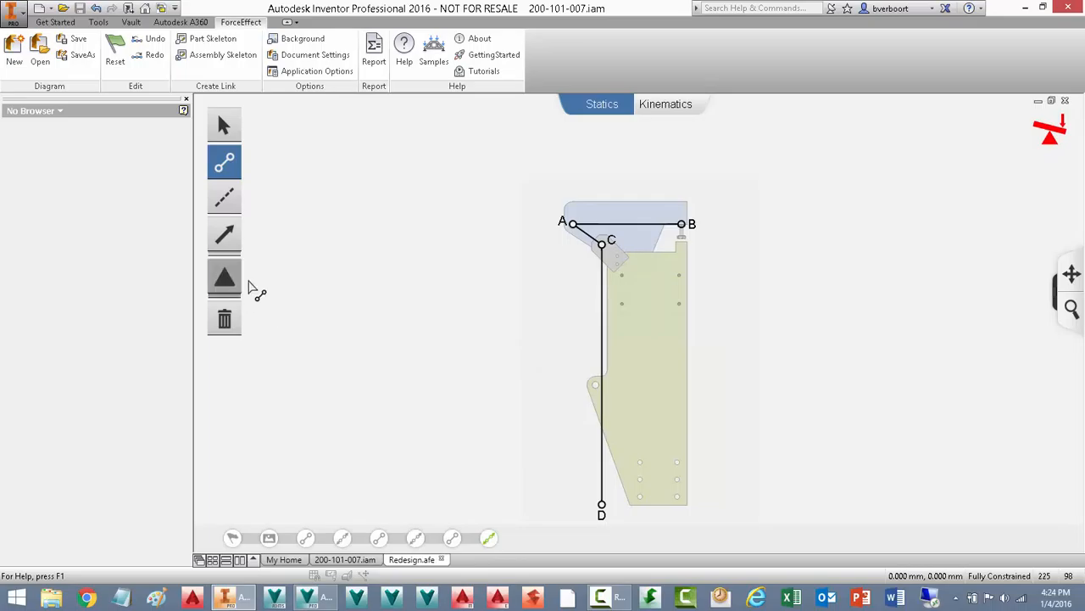
{"action": "key", "text": "Escape"}
Step: Add a fixed support at joint D and turn joint A into a rigid welded joint
{"action": "left_click", "coordinate": [225, 253]}
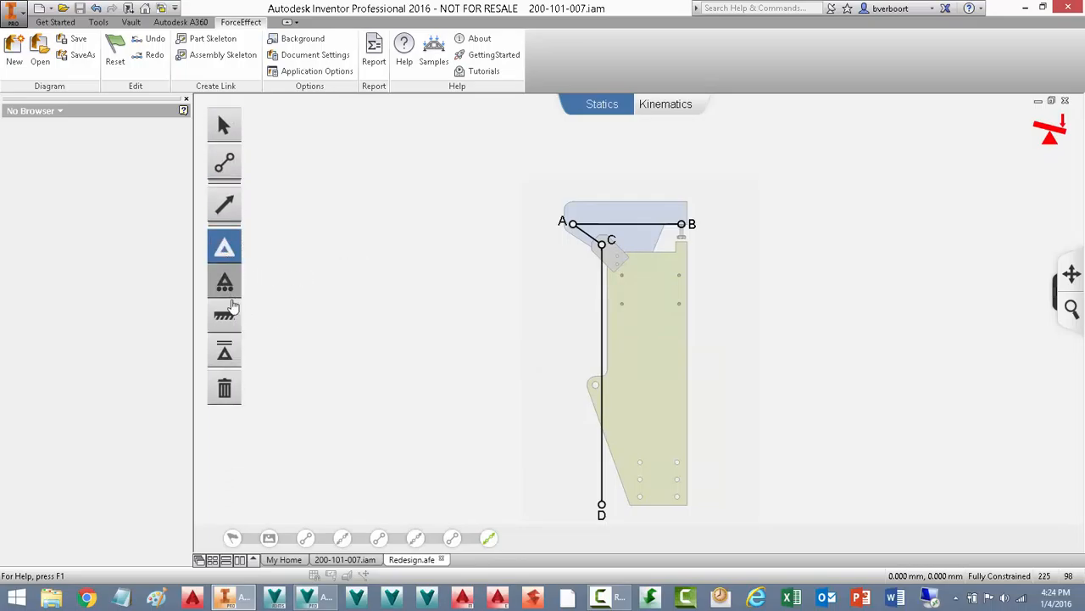
{"action": "left_click", "coordinate": [224, 316]}
{"action": "left_click", "coordinate": [602, 506]}
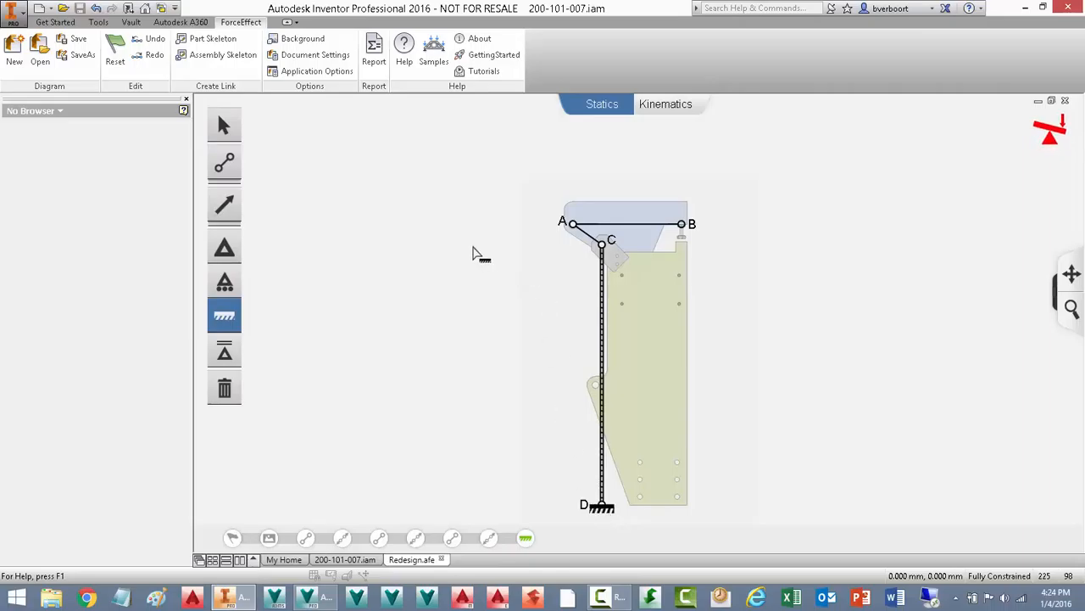
{"action": "key", "text": "Escape"}
{"action": "left_click", "coordinate": [574, 226]}
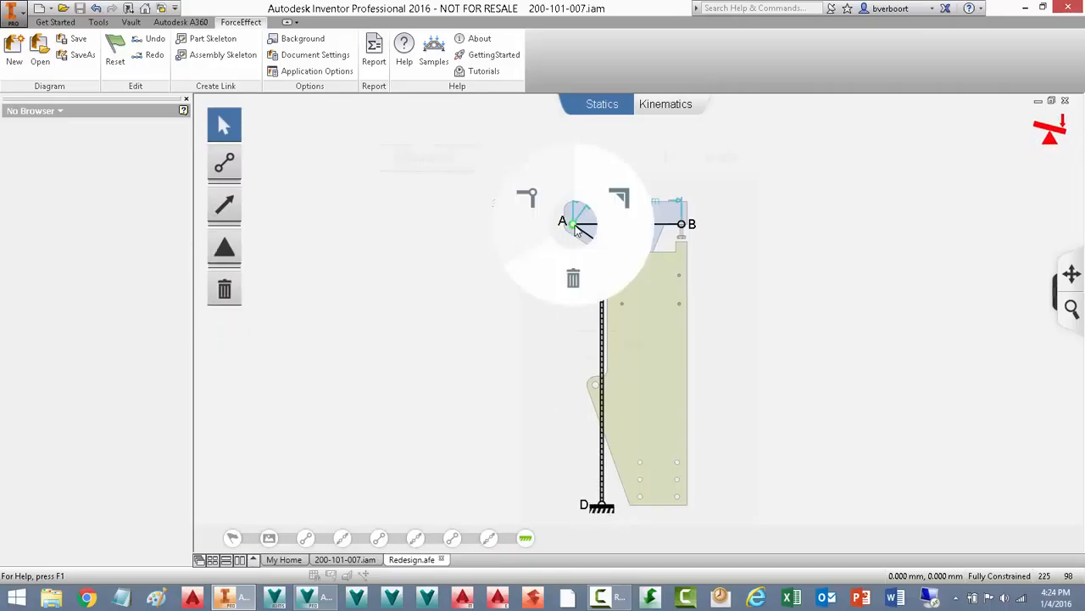
{"action": "left_click", "coordinate": [622, 199]}
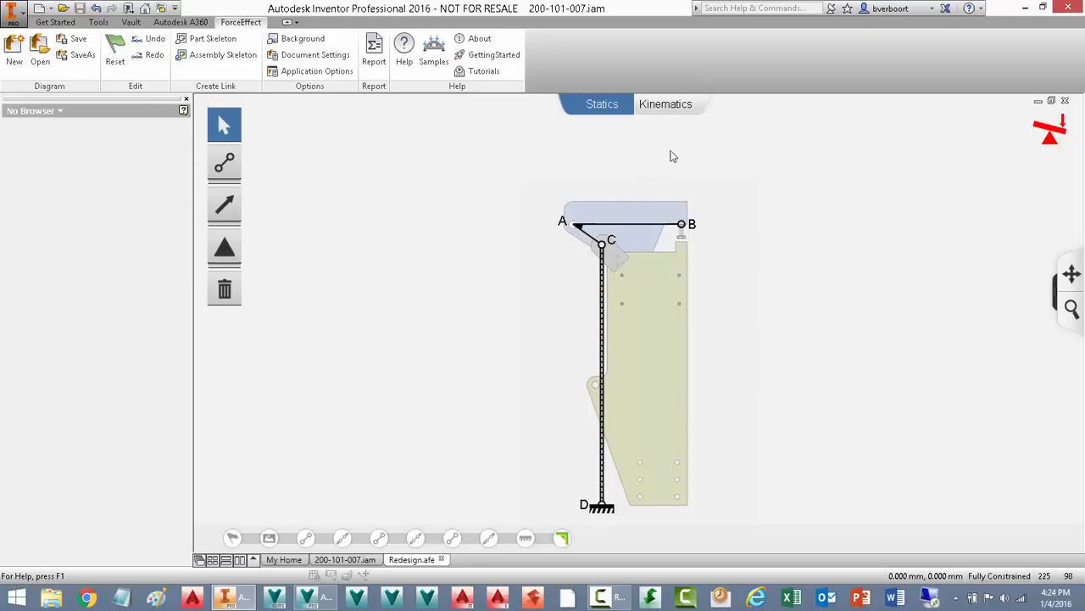
Step: Test the linkage's motion in Kinematics mode by swinging joint B upward, and undo the movement
{"action": "left_click", "coordinate": [667, 108]}
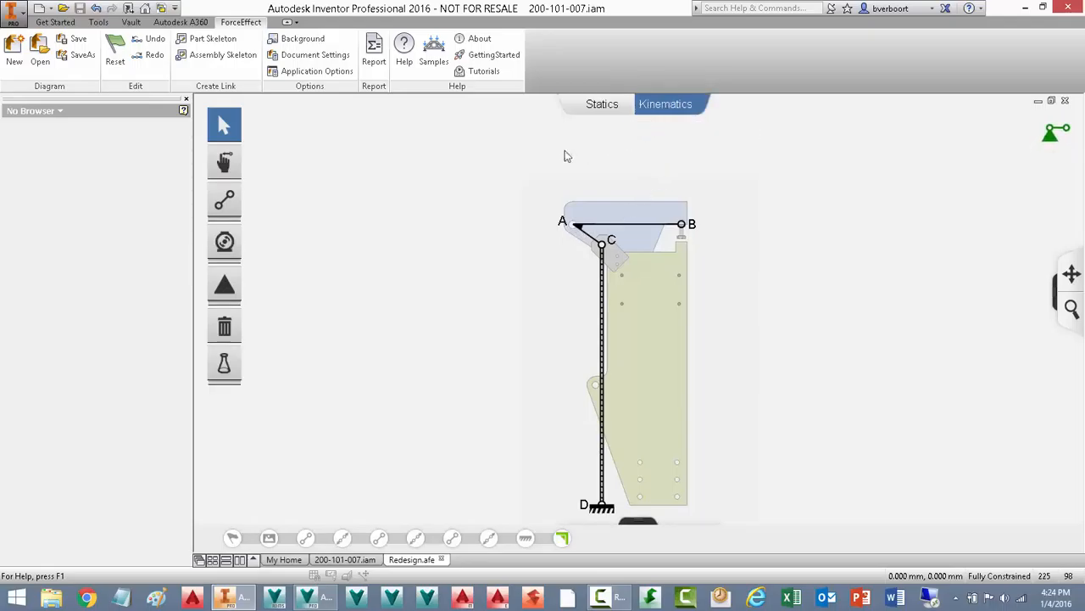
{"action": "left_click", "coordinate": [226, 162]}
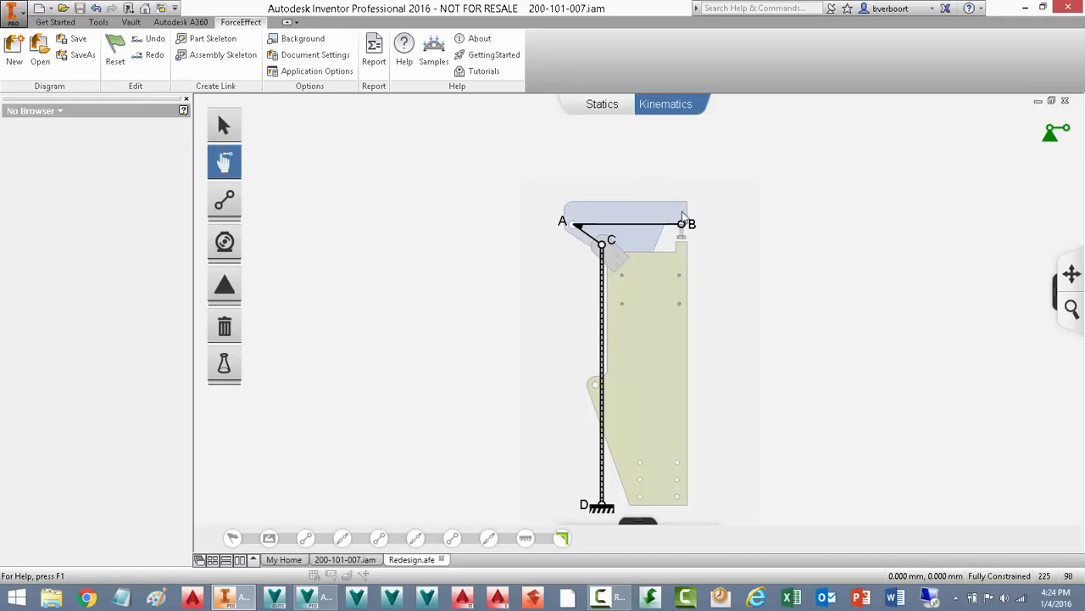
{"action": "left_click_drag", "start_coordinate": [682, 212], "coordinate": [644, 178]}
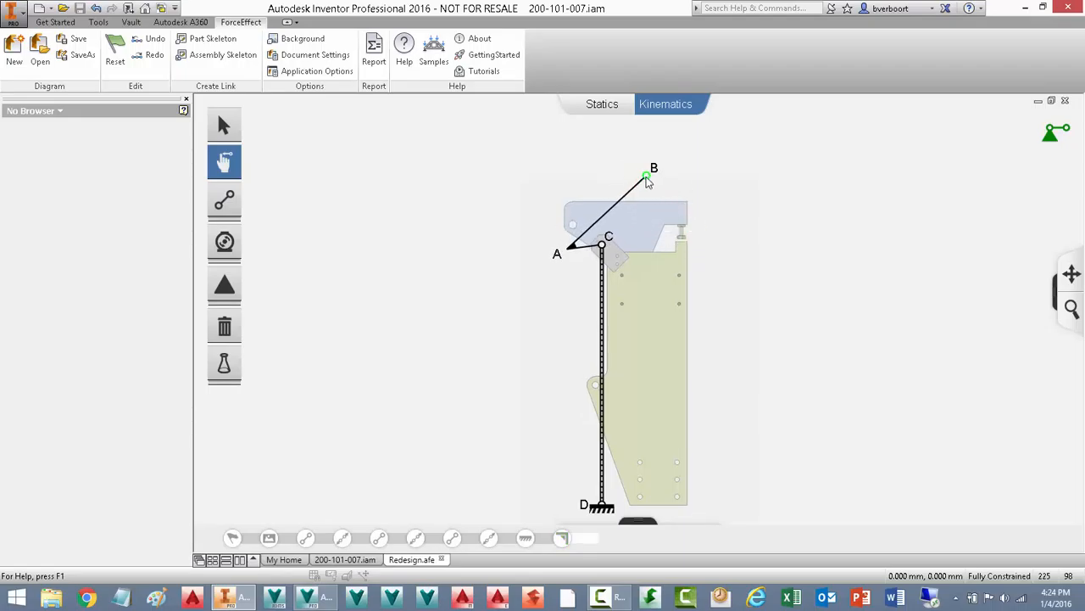
{"action": "left_click", "coordinate": [151, 39]}
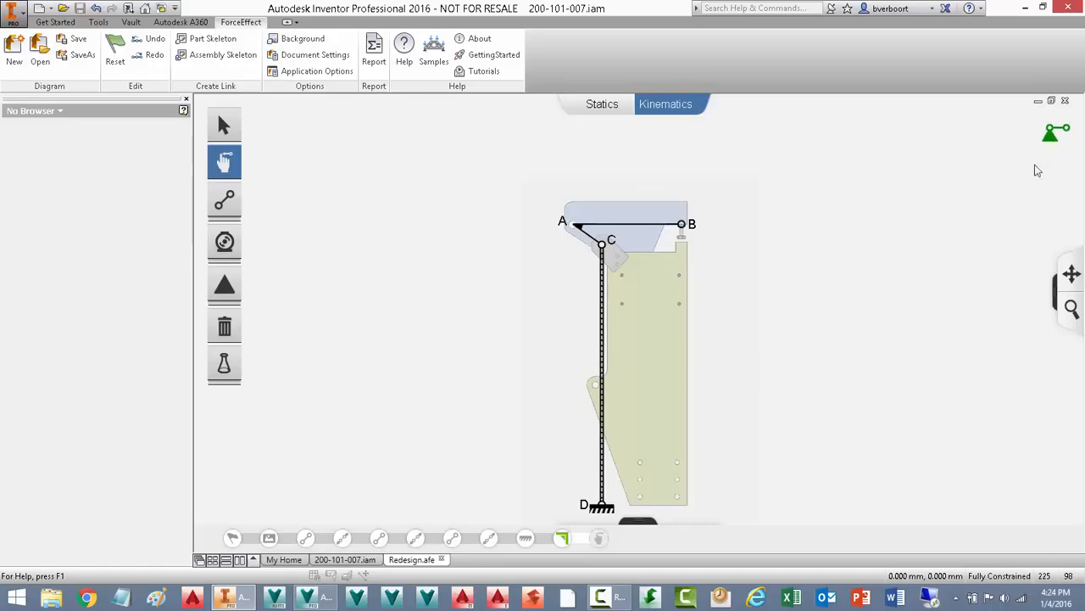
Step: Check the diagram's state indicator in Kinematics mode, and return to Statics mode to check it there
{"action": "mouse_move", "coordinate": [1052, 146]}
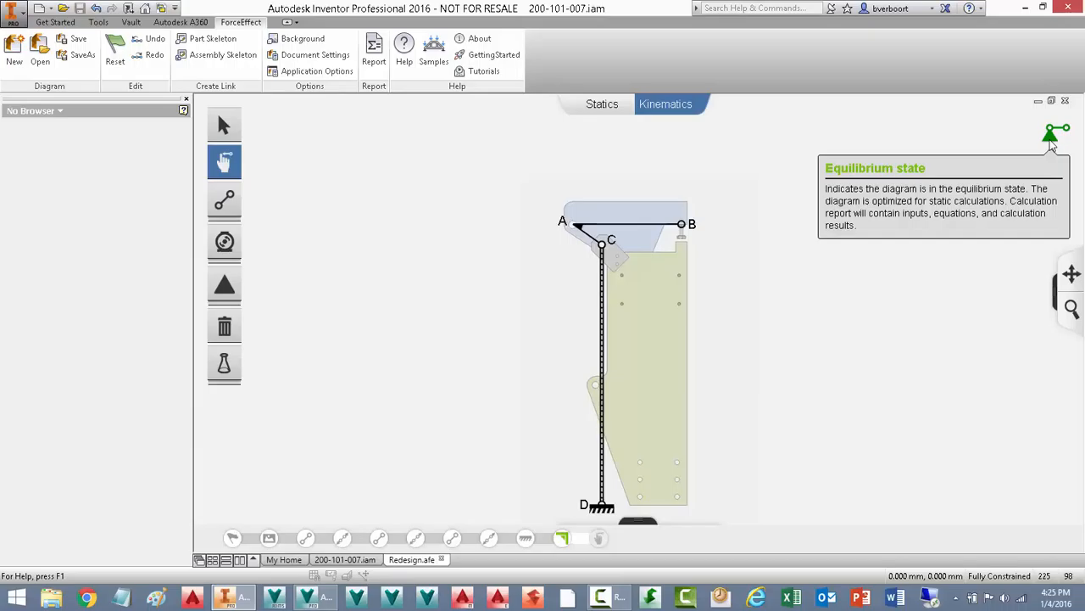
{"action": "left_click", "coordinate": [604, 105]}
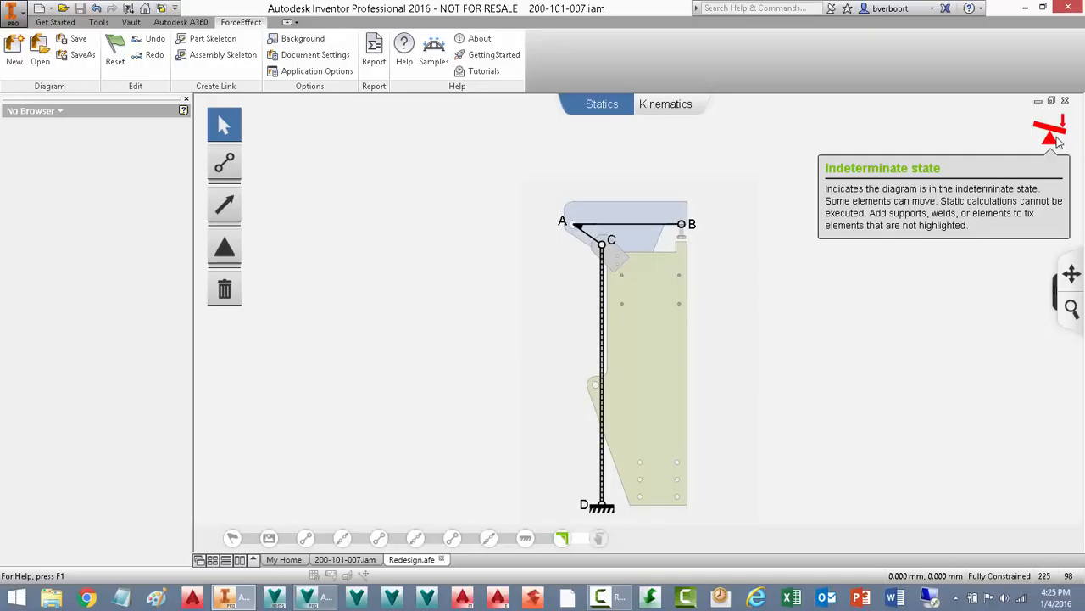
{"action": "scroll", "coordinate": [722, 290], "scroll_direction": "up", "scroll_amount": 2}
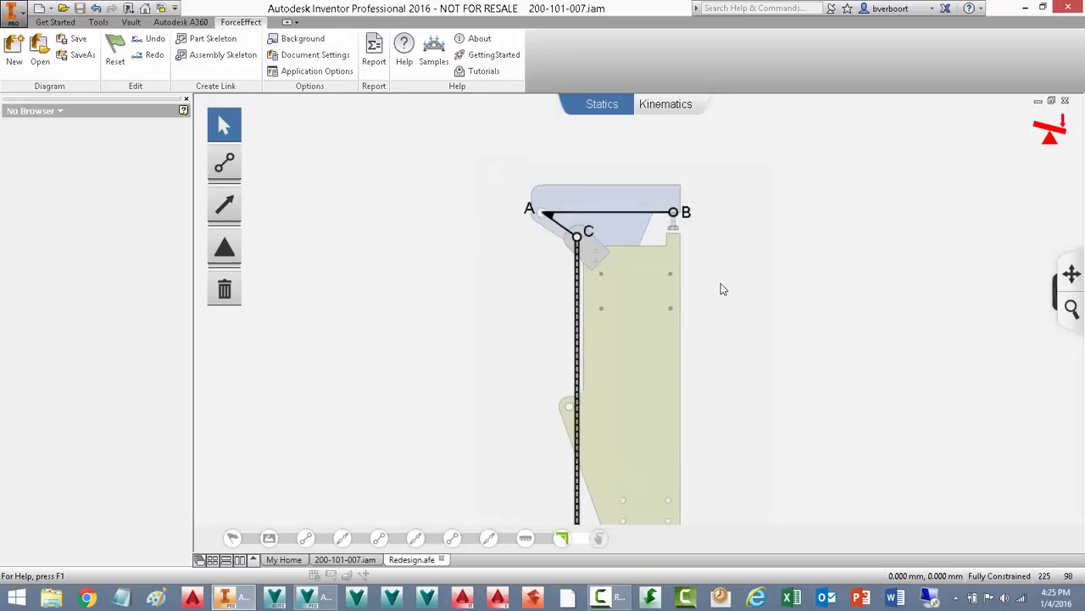
{"action": "scroll", "coordinate": [722, 289], "scroll_direction": "up", "scroll_amount": 1}
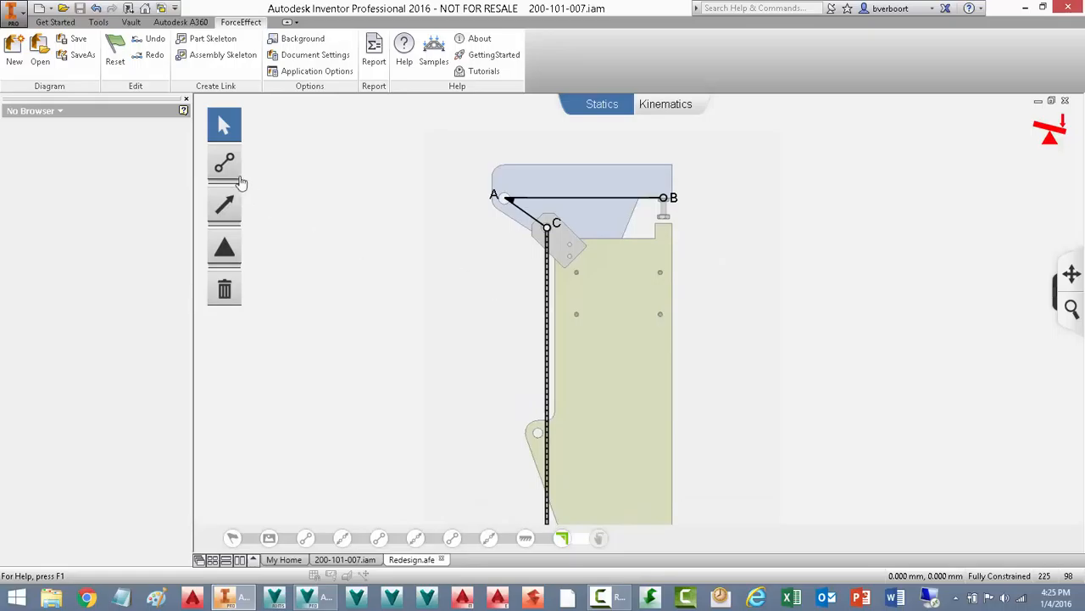
Step: Add a known force of 300 kN acting vertically upward on joint B
{"action": "left_click", "coordinate": [224, 204]}
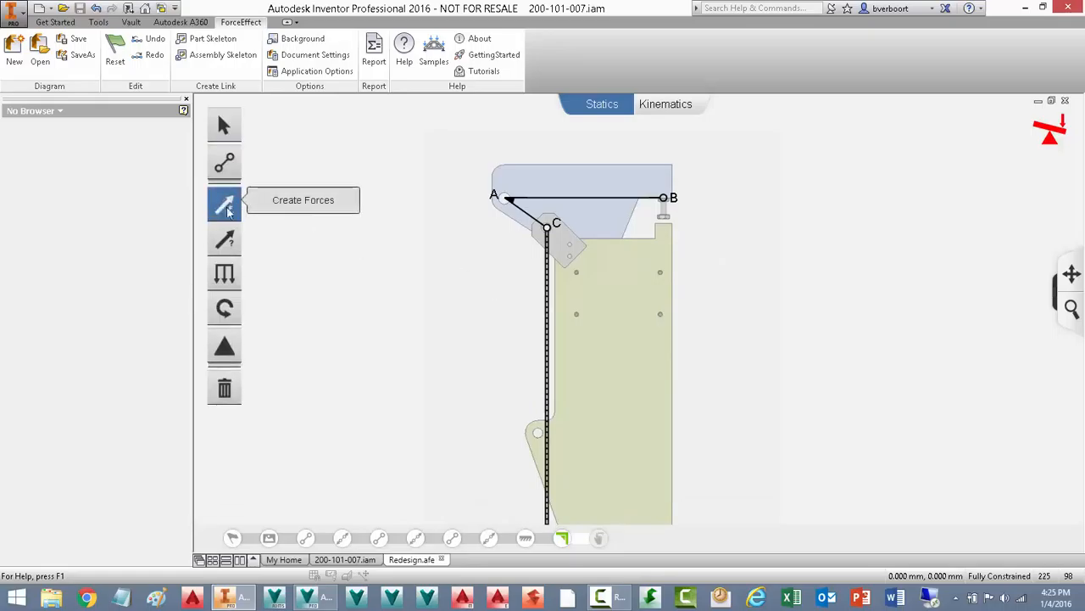
{"action": "left_click_drag", "start_coordinate": [666, 203], "coordinate": [670, 308]}
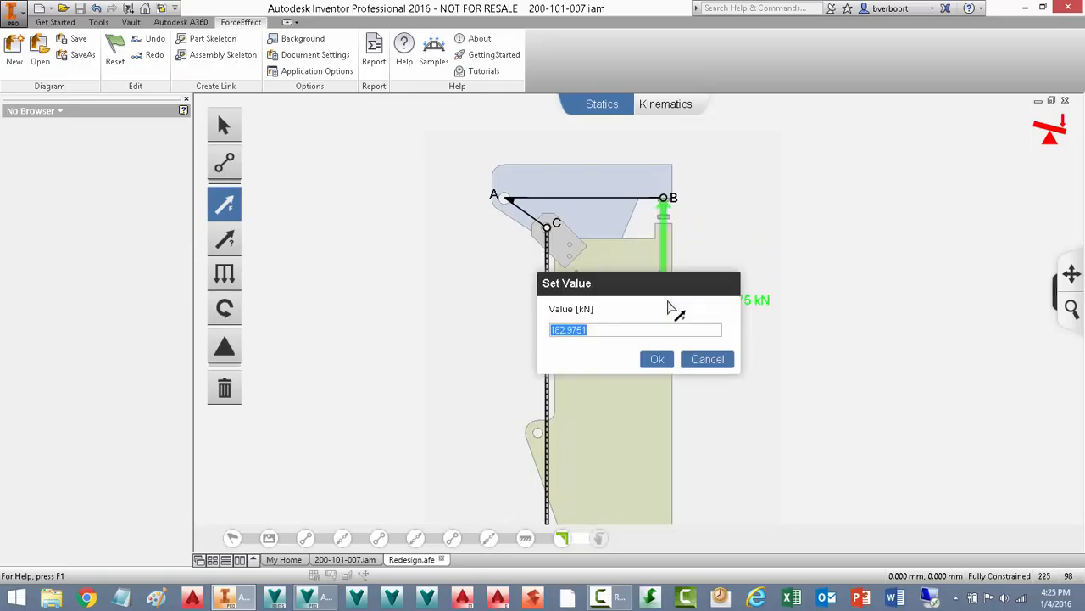
{"action": "type", "text": "300"}
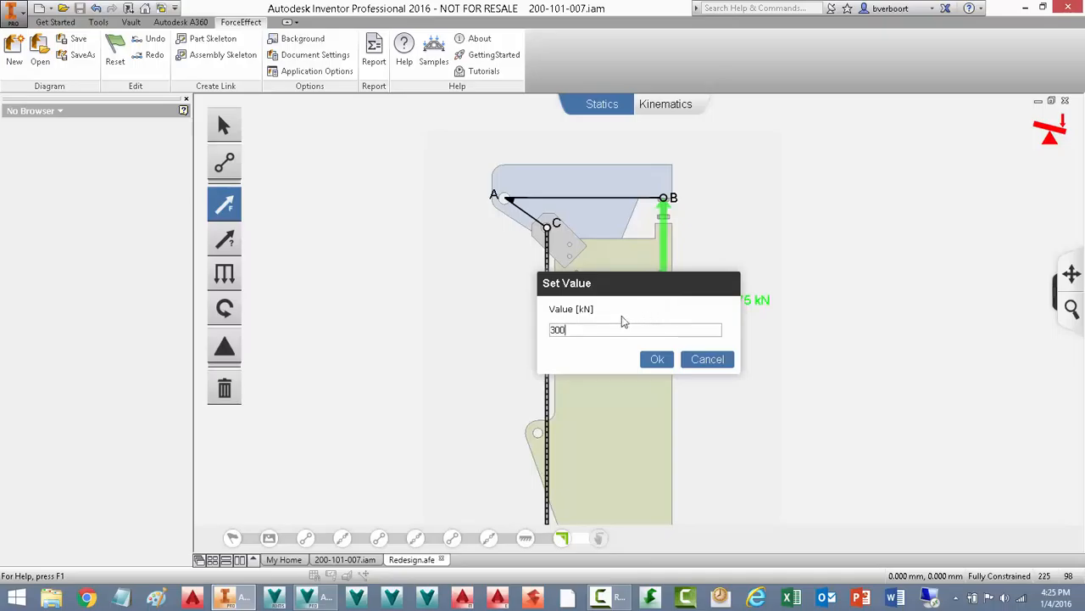
{"action": "left_click", "coordinate": [656, 360]}
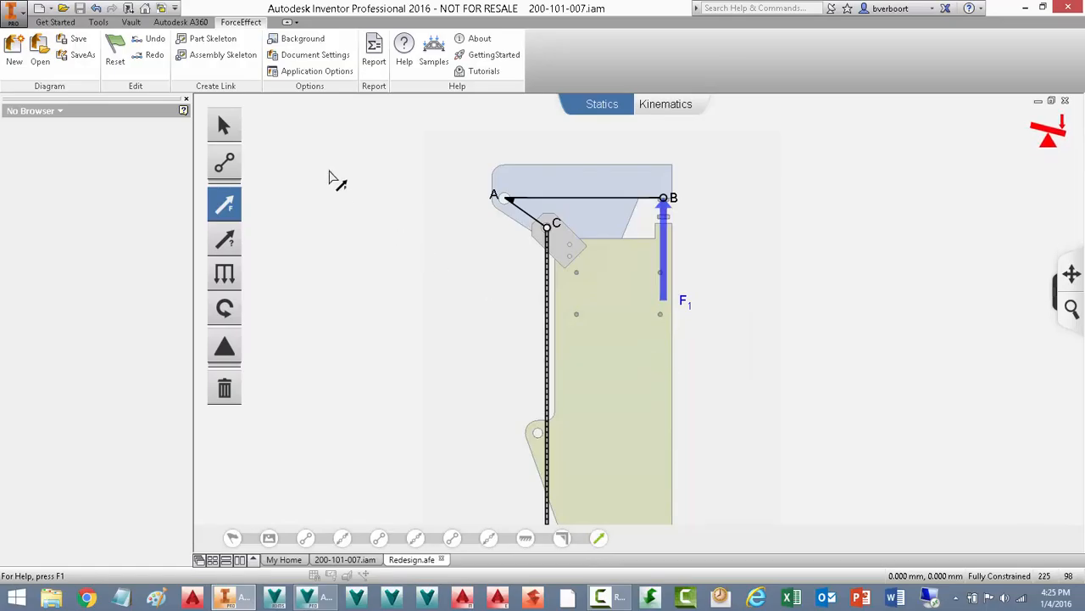
{"action": "key", "text": "Escape"}
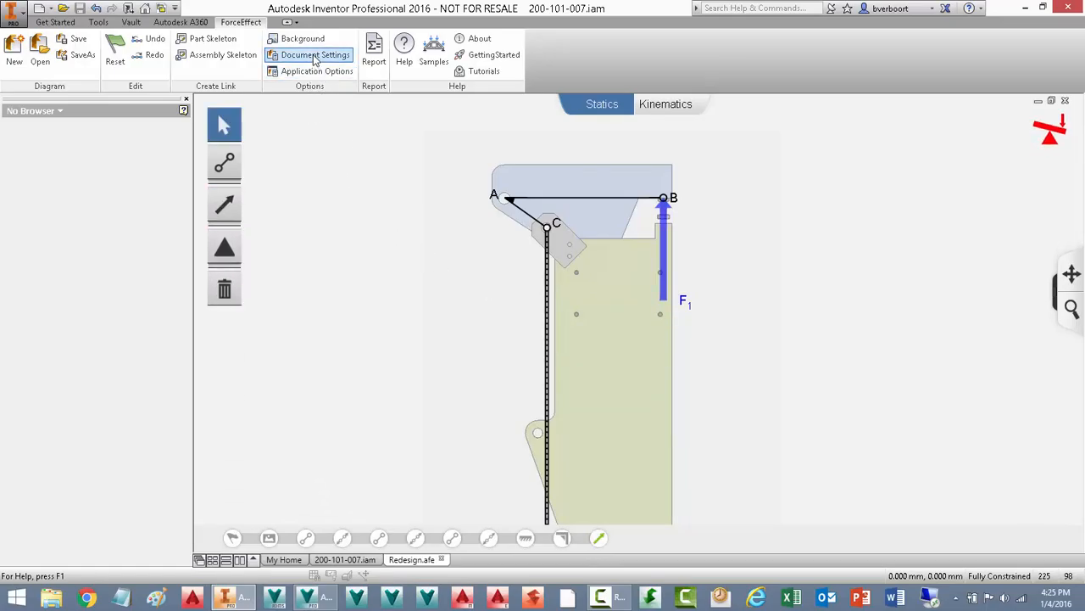
Step: Change the diagram's force units to newtons (N) in the document's unit settings
{"action": "left_click", "coordinate": [315, 56]}
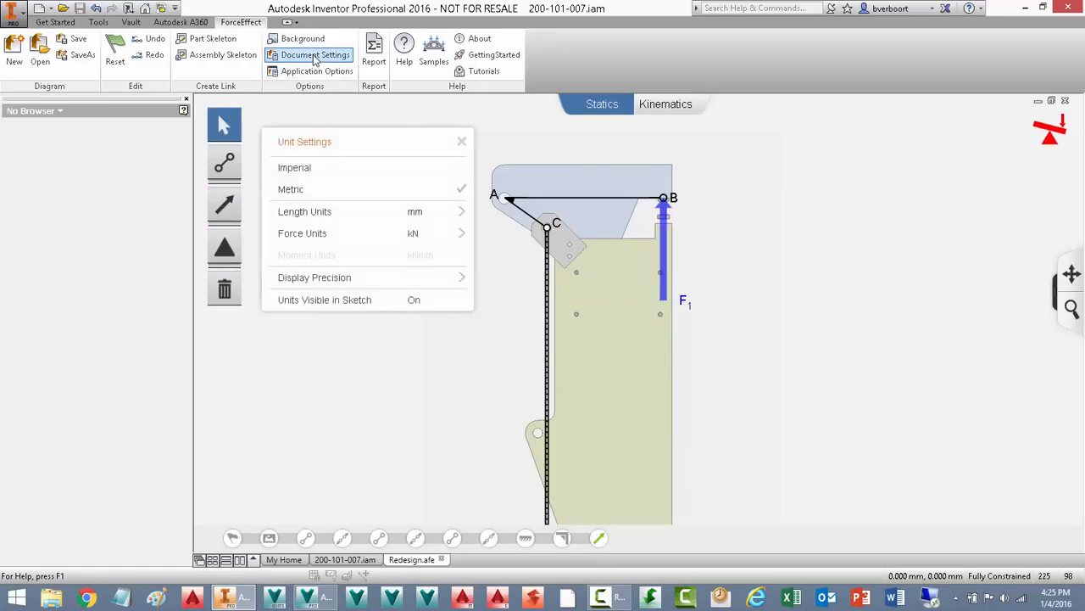
{"action": "left_click", "coordinate": [328, 233]}
{"action": "left_click", "coordinate": [288, 162]}
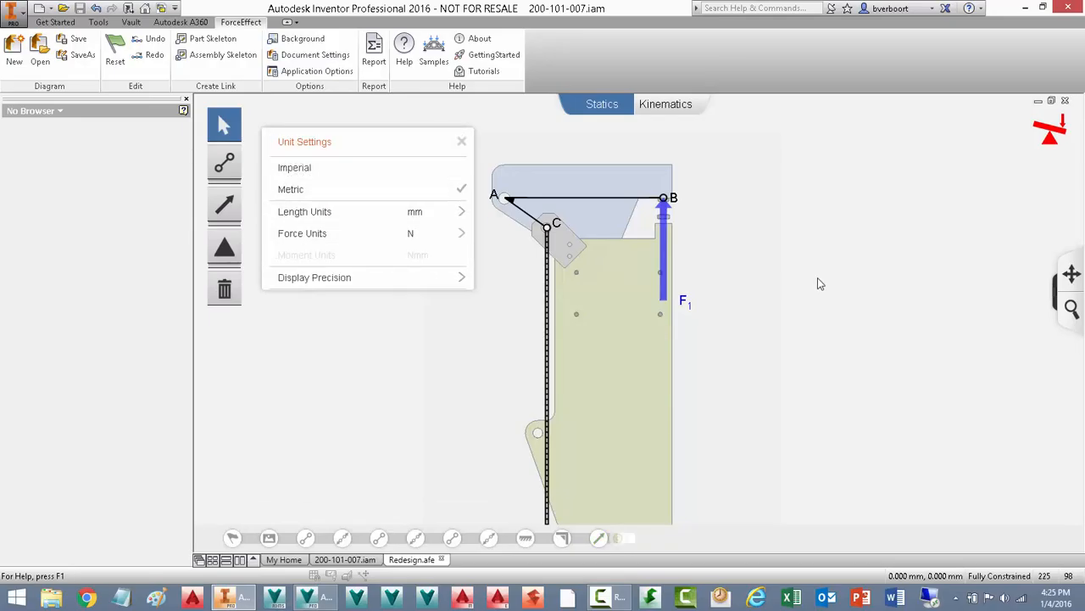
{"action": "left_click", "coordinate": [817, 278]}
Step: Set the upward force at joint B to 300 N
{"action": "left_click", "coordinate": [687, 304]}
{"action": "left_click", "coordinate": [688, 303]}
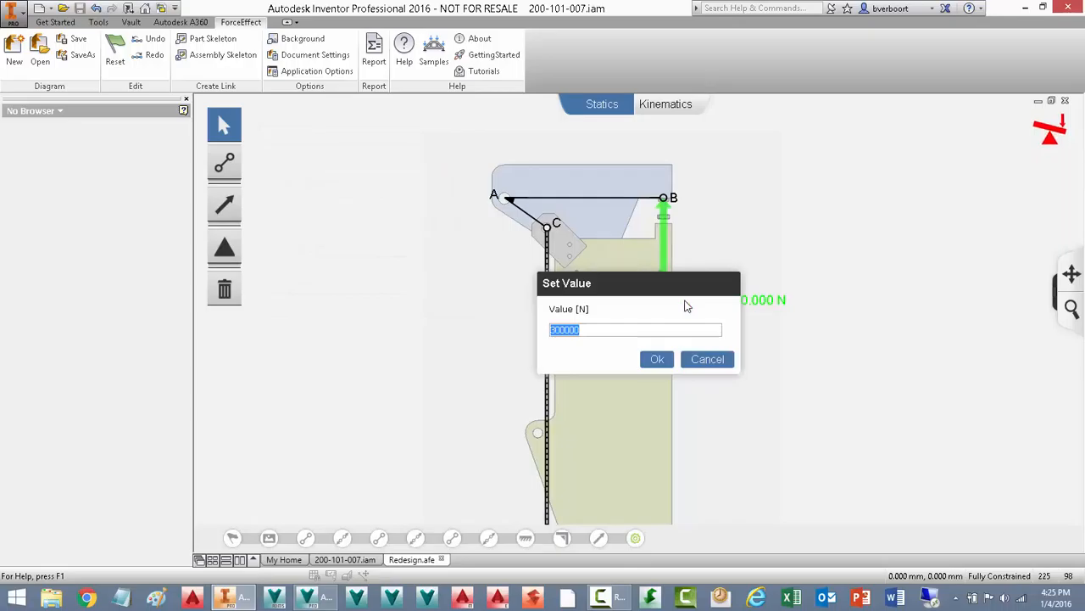
{"action": "type", "text": "300"}
{"action": "left_click", "coordinate": [663, 361]}
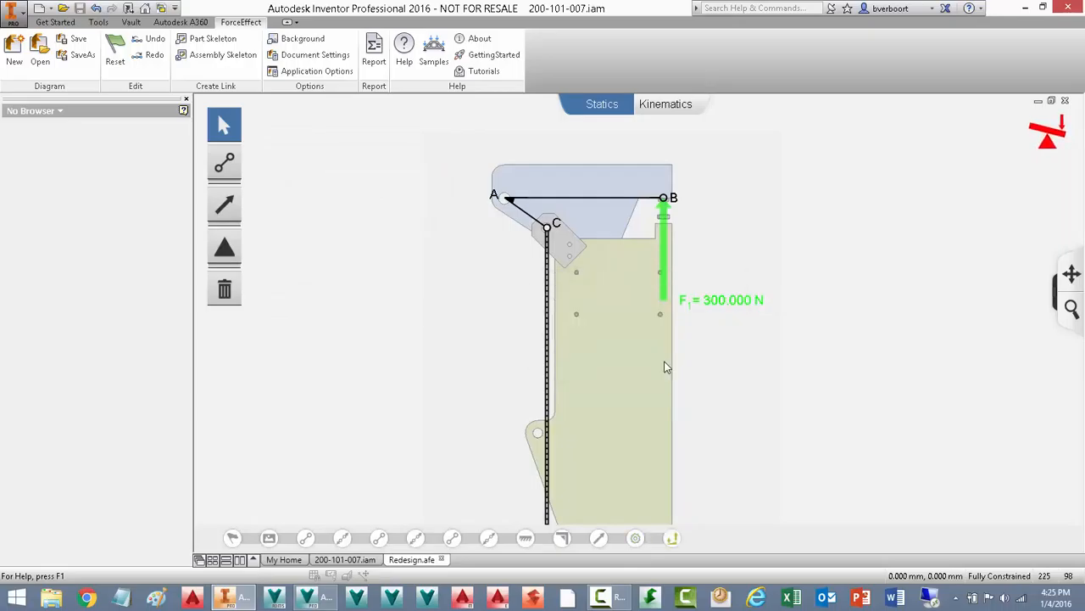
{"action": "left_click", "coordinate": [508, 334]}
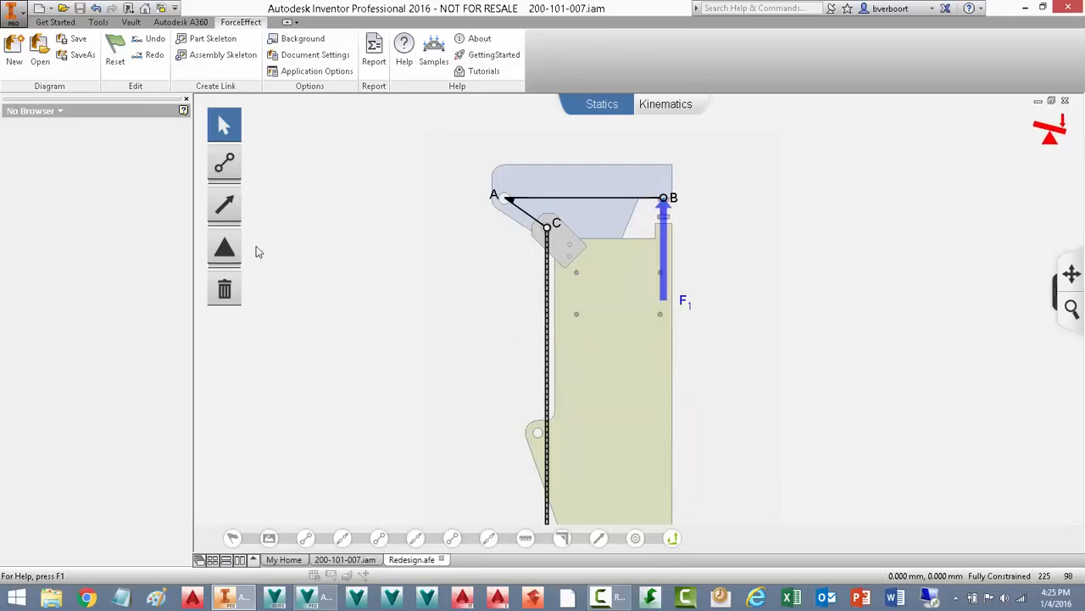
Step: Add an unknown force acting on joint A, with its tail placed below and outside the linkage, away from the green plate
{"action": "left_click", "coordinate": [225, 208]}
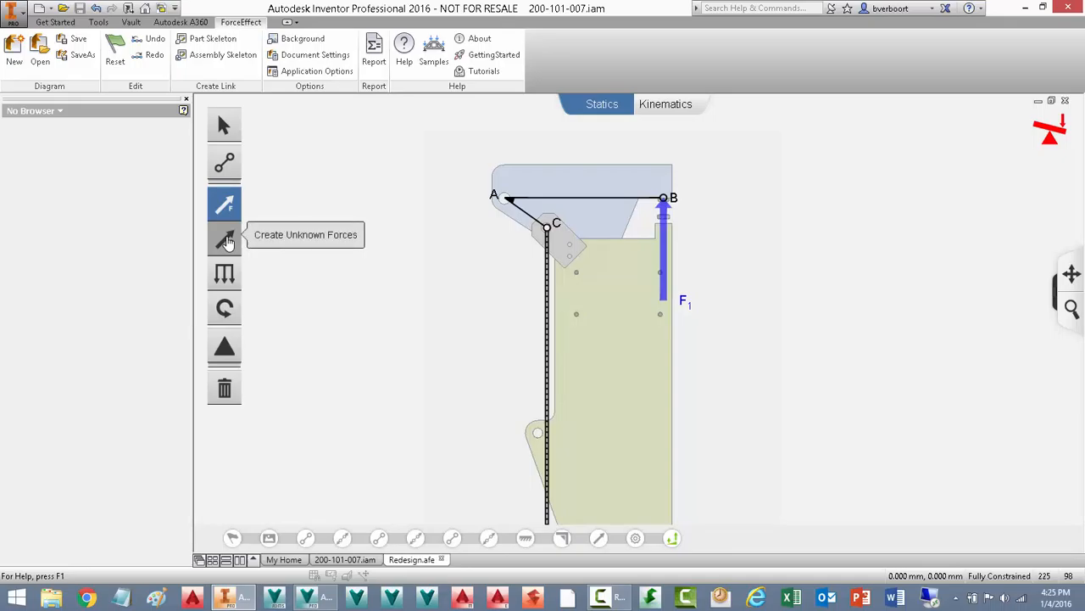
{"action": "left_click", "coordinate": [227, 241]}
{"action": "left_click_drag", "start_coordinate": [507, 202], "coordinate": [426, 424]}
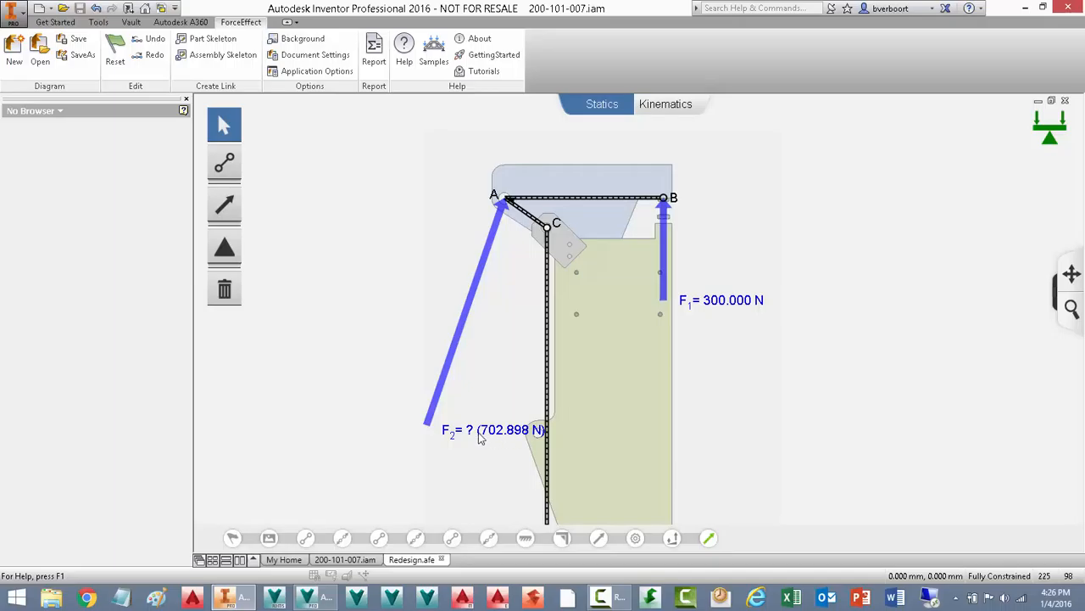
Step: Try swinging the unknown force's tail across the green plate, and undo the accidental shift of the force off joint A
{"action": "left_click_drag", "start_coordinate": [428, 424], "coordinate": [602, 407]}
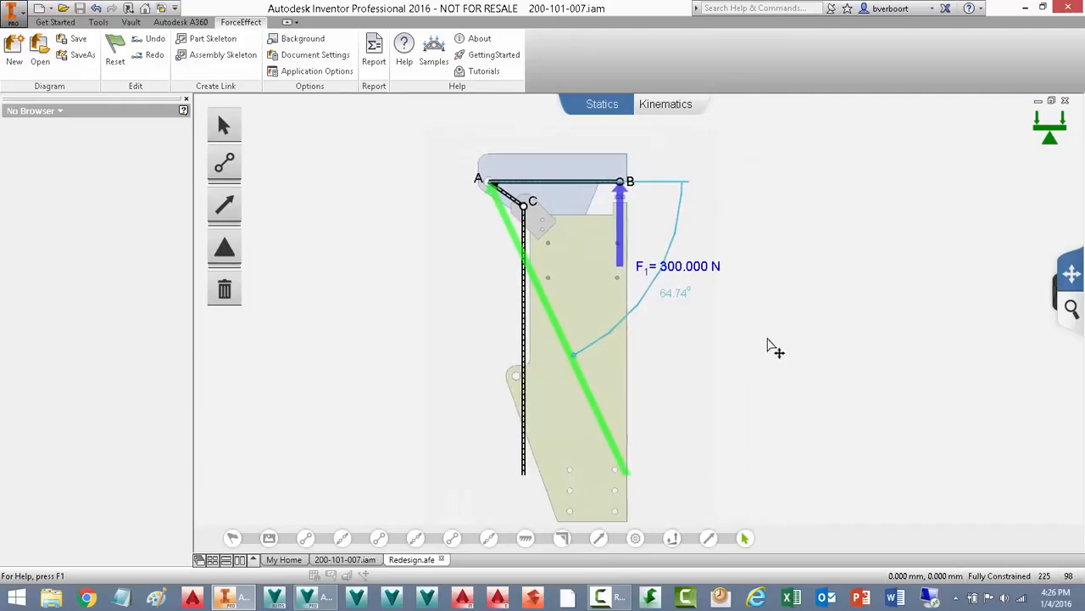
{"action": "middle_click_drag", "start_coordinate": [736, 452], "coordinate": [725, 424]}
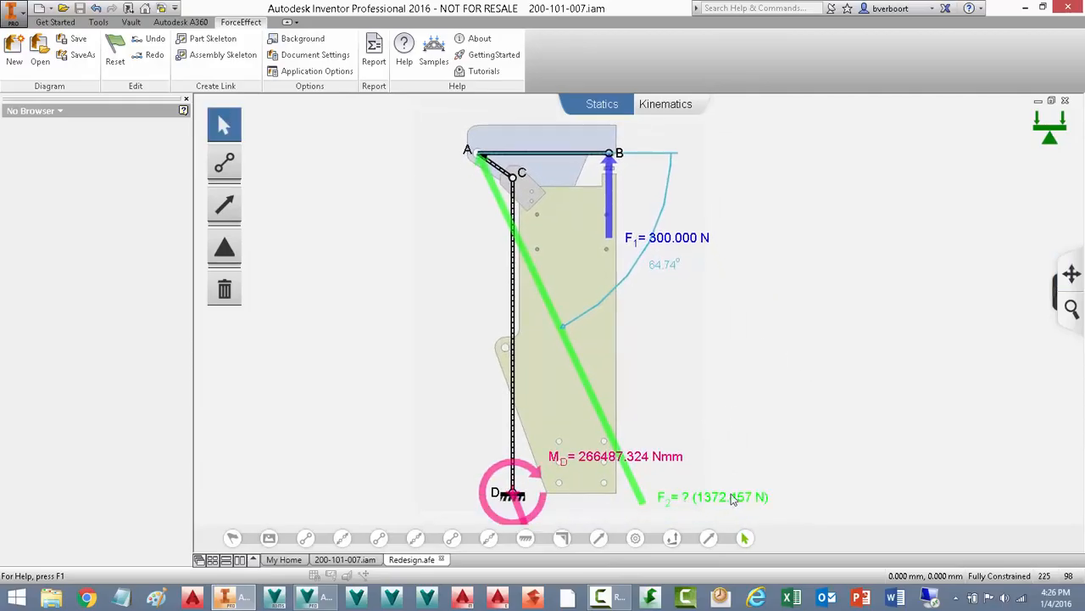
{"action": "left_click", "coordinate": [672, 402]}
{"action": "left_click_drag", "start_coordinate": [618, 442], "coordinate": [552, 402]}
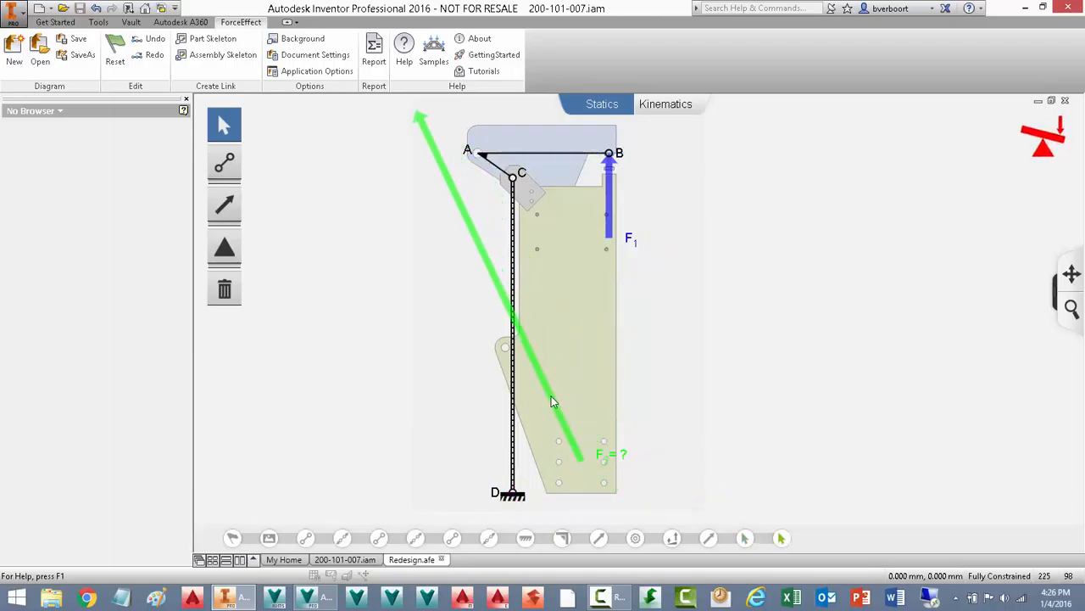
{"action": "left_click", "coordinate": [152, 45]}
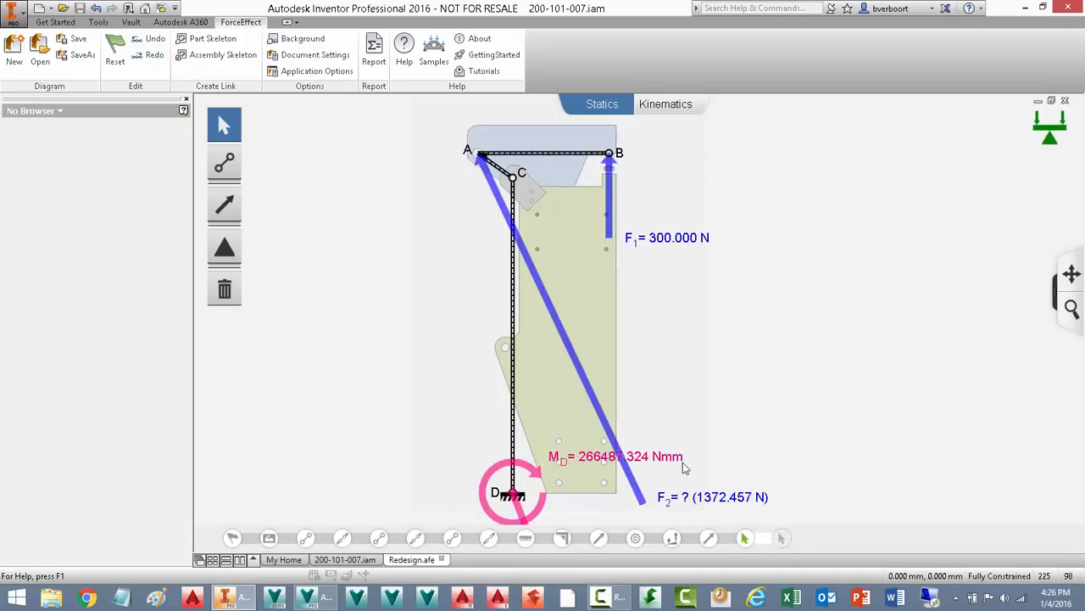
Step: Swing the unknown force at joint A in line with the green plate's cylinder mounting hole, and set its angle to element A-B to 82°
{"action": "left_click_drag", "start_coordinate": [643, 506], "coordinate": [507, 361]}
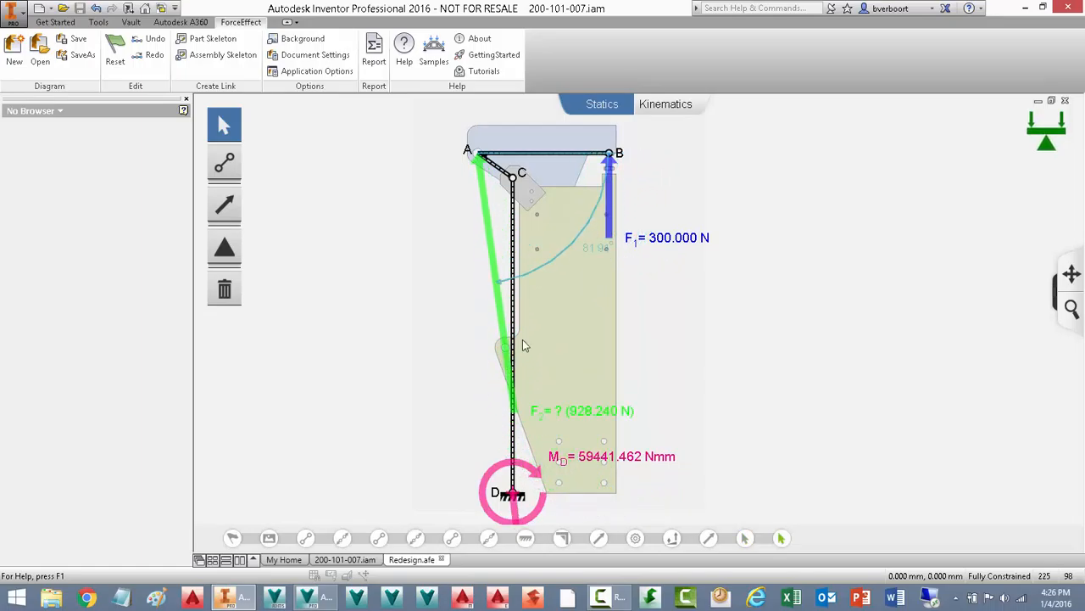
{"action": "double_click", "coordinate": [591, 254]}
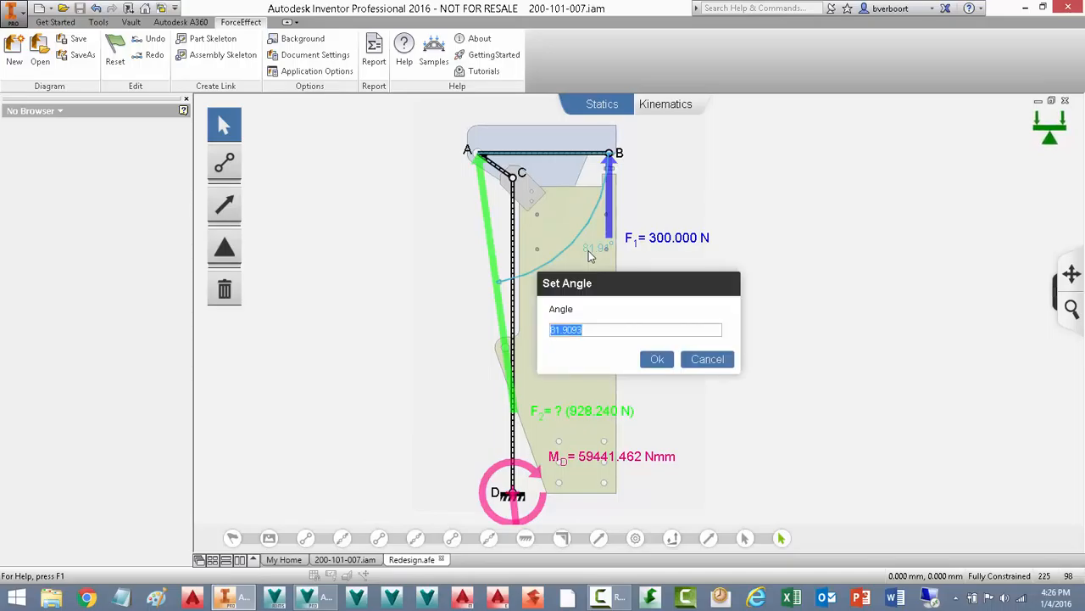
{"action": "type", "text": "82"}
{"action": "left_click", "coordinate": [658, 361]}
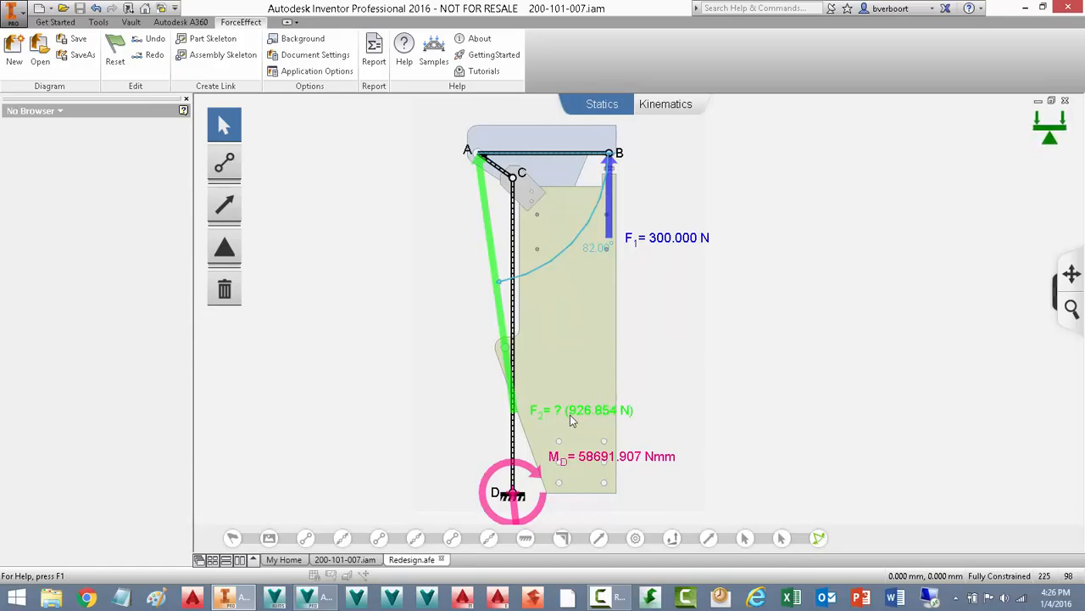
Step: Generate the ForceEffect report and review its diagram, element lengths, forces, reaction results and the Element A-B section
{"action": "scroll", "coordinate": [570, 415], "scroll_direction": "down", "scroll_amount": 1}
{"action": "scroll", "coordinate": [569, 415], "scroll_direction": "up", "scroll_amount": 2}
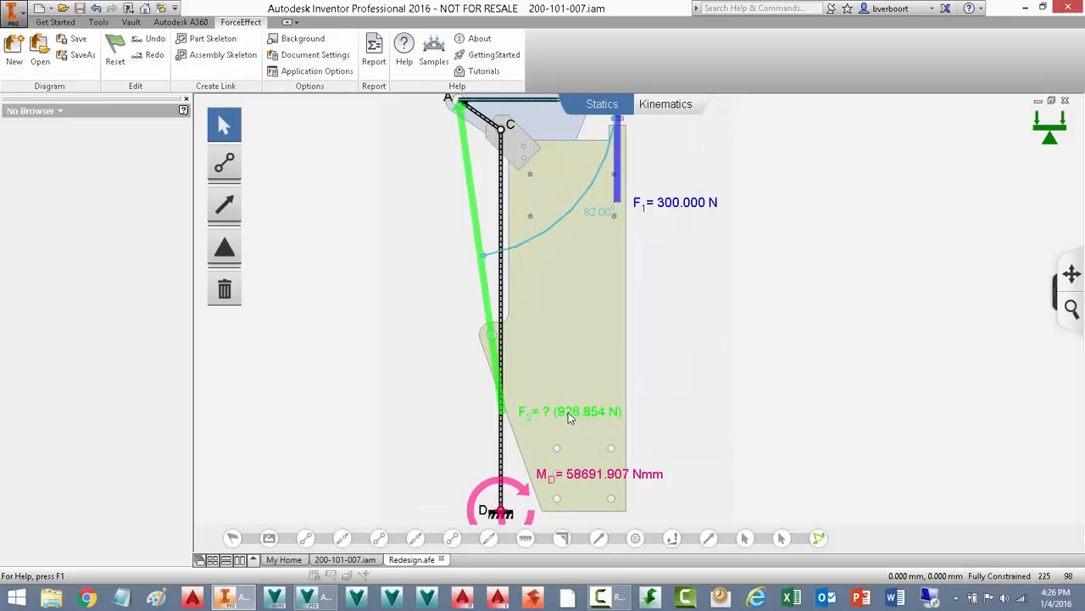
{"action": "scroll", "coordinate": [568, 412], "scroll_direction": "down", "scroll_amount": 2}
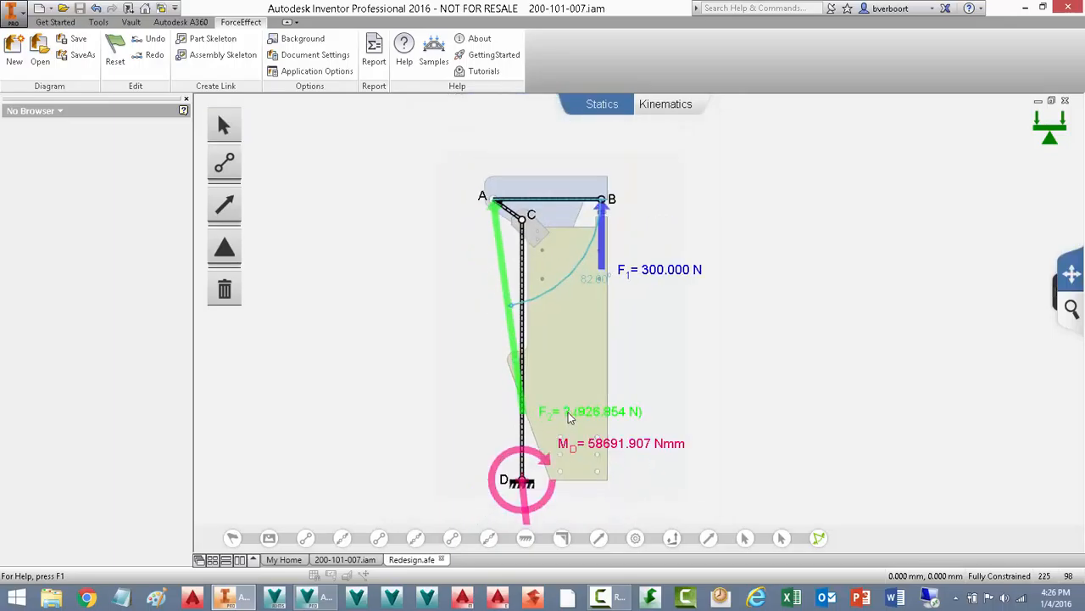
{"action": "middle_click_drag", "start_coordinate": [585, 403], "coordinate": [621, 394]}
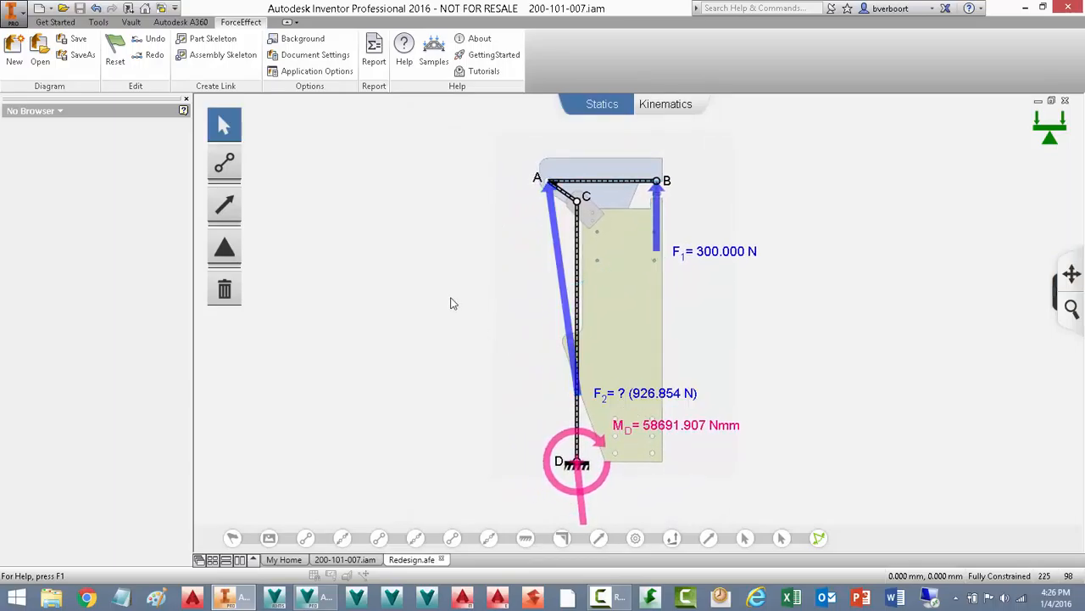
{"action": "left_click", "coordinate": [374, 50]}
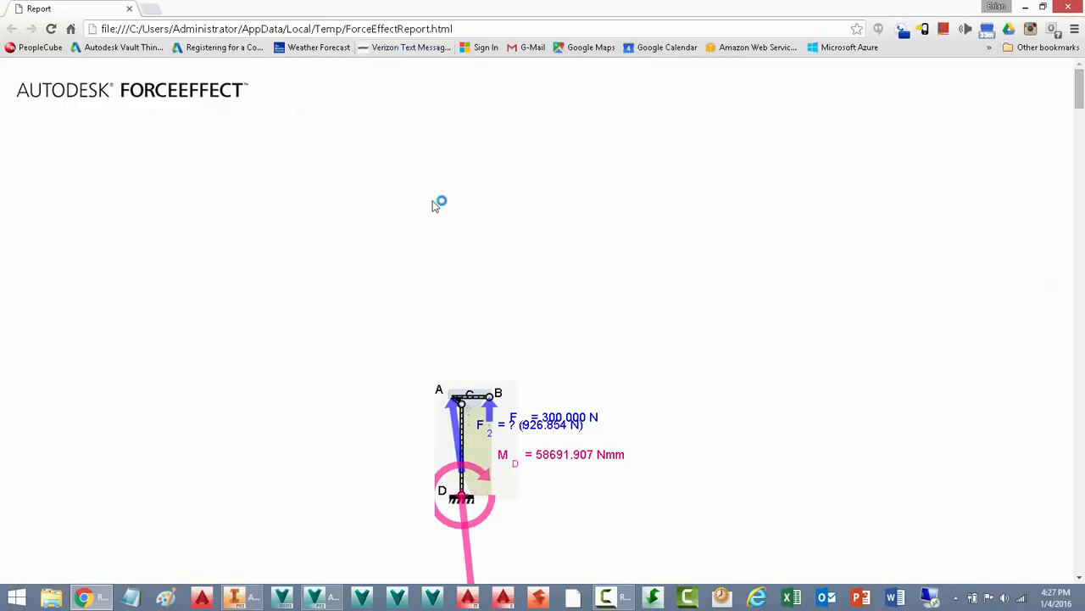
{"action": "scroll", "coordinate": [322, 241], "scroll_direction": "down", "scroll_amount": 2}
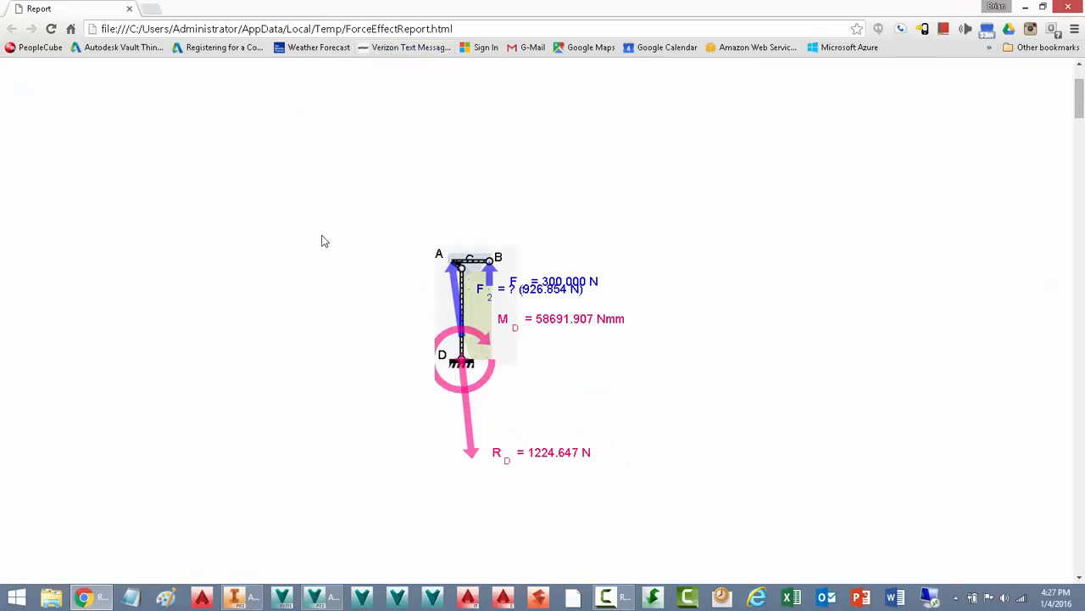
{"action": "scroll", "coordinate": [364, 291], "scroll_direction": "down", "scroll_amount": 6}
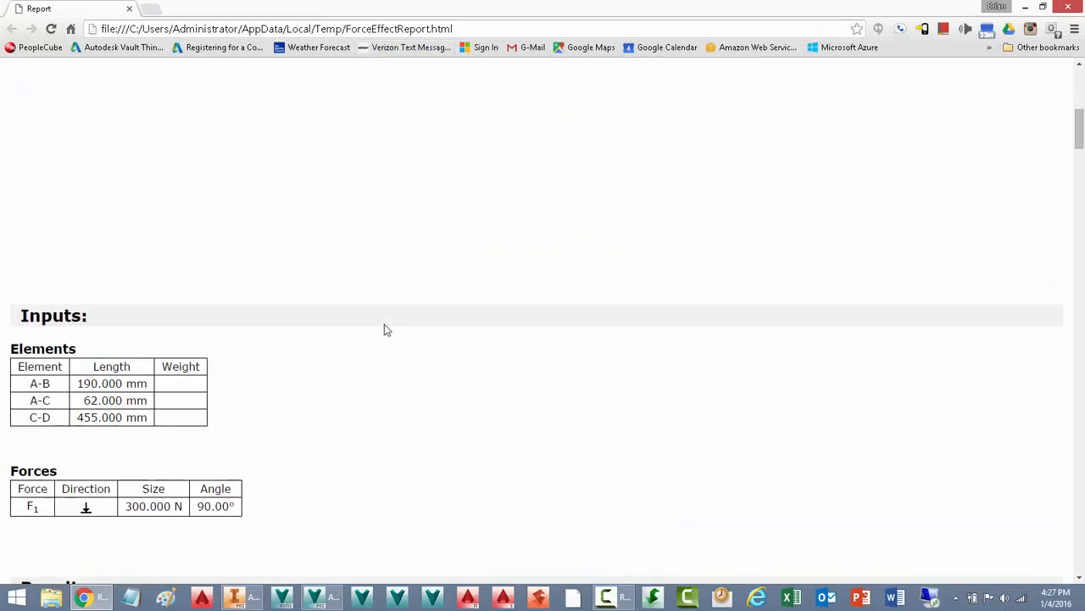
{"action": "scroll", "coordinate": [385, 329], "scroll_direction": "down", "scroll_amount": 3}
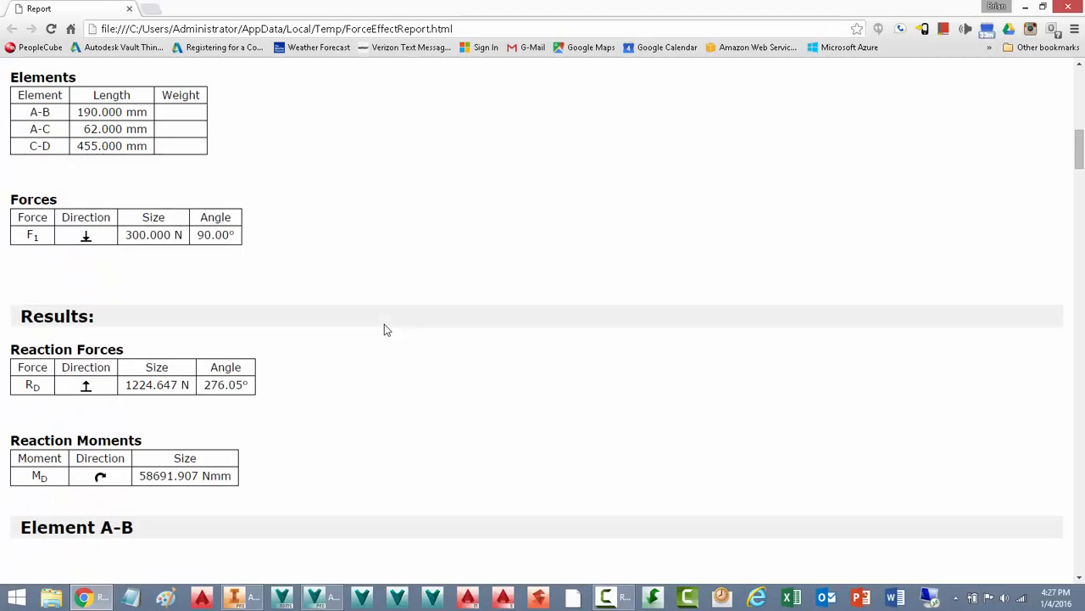
{"action": "scroll", "coordinate": [384, 329], "scroll_direction": "down", "scroll_amount": 2}
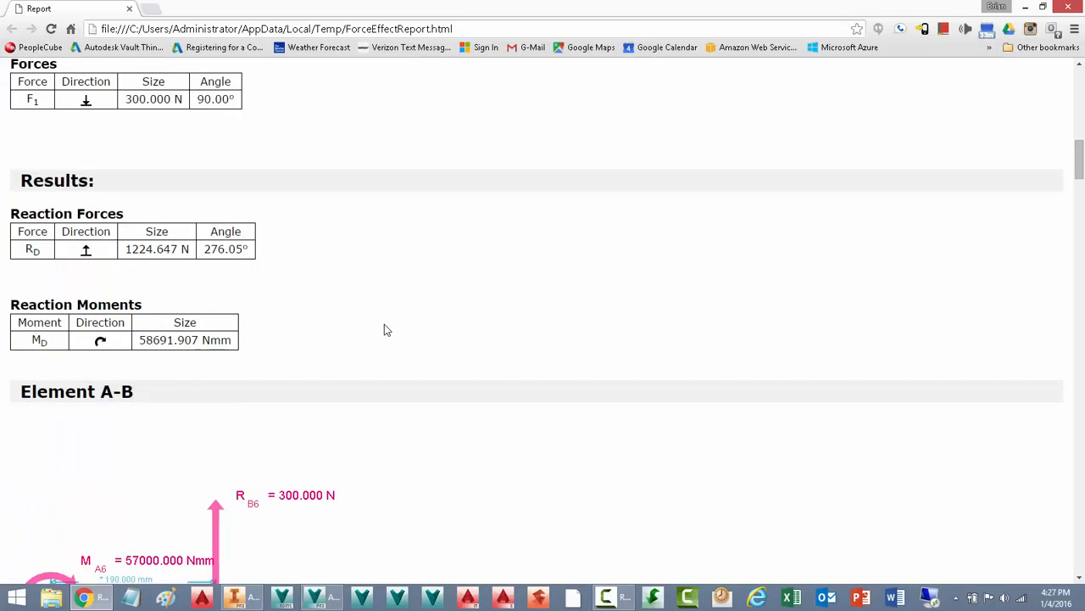
{"action": "scroll", "coordinate": [385, 329], "scroll_direction": "down", "scroll_amount": 6}
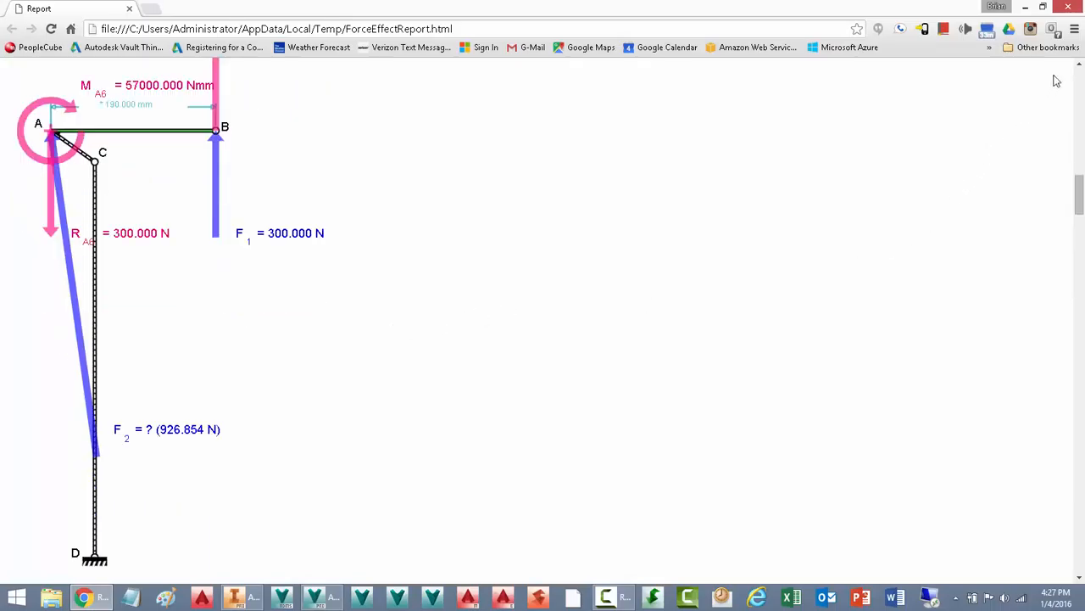
{"action": "left_click", "coordinate": [1070, 9]}
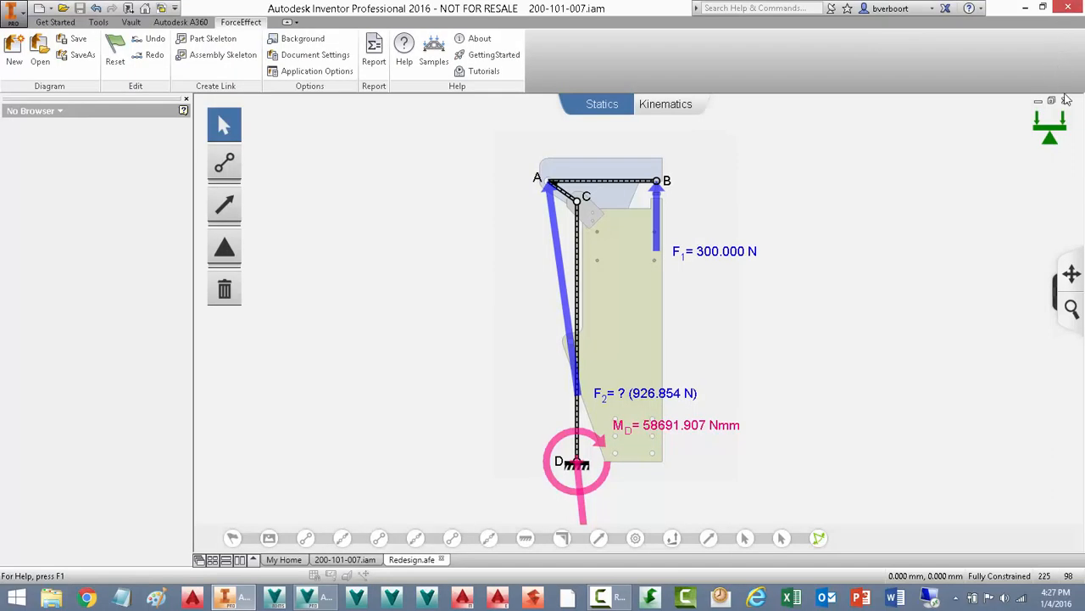
Step: Close the ForceEffect diagram with its edits saved, and finish Sketch 3 in the assembly
{"action": "mouse_move", "coordinate": [1057, 129]}
{"action": "left_click", "coordinate": [1065, 101]}
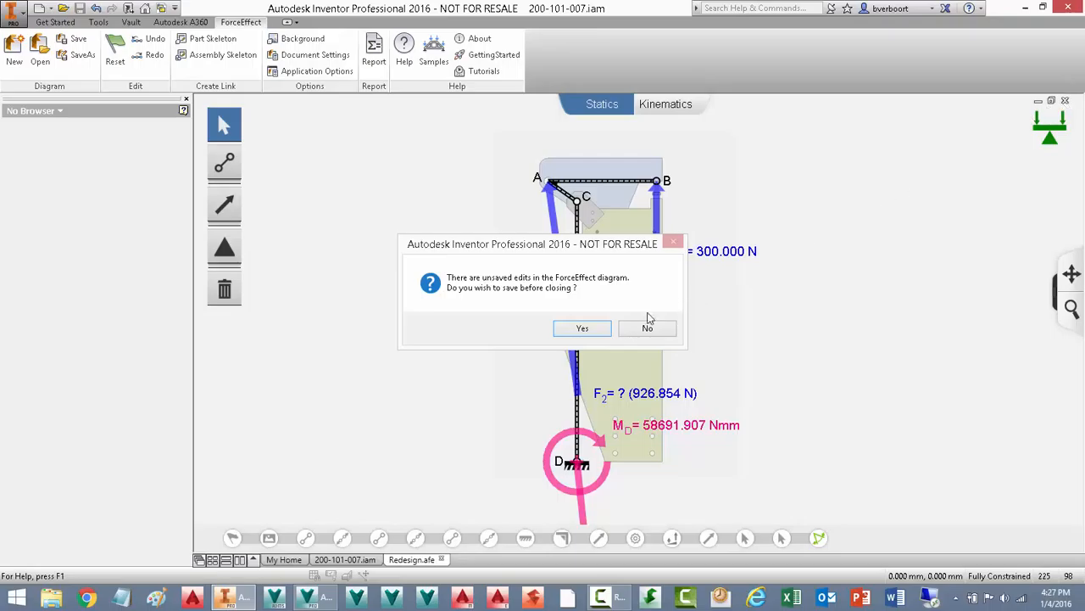
{"action": "left_click", "coordinate": [572, 331]}
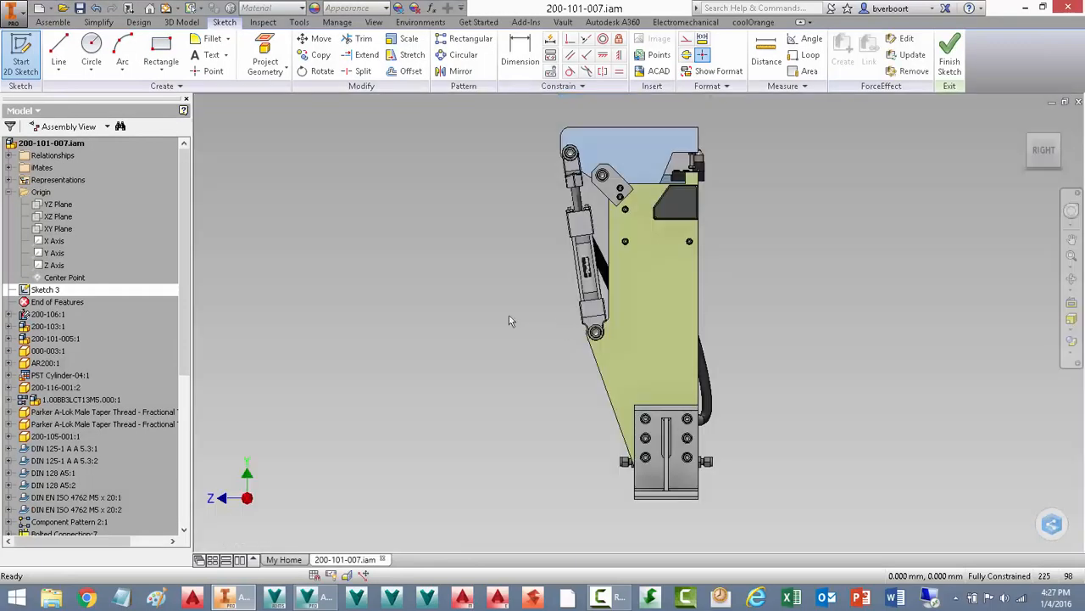
{"action": "right_click", "coordinate": [389, 302]}
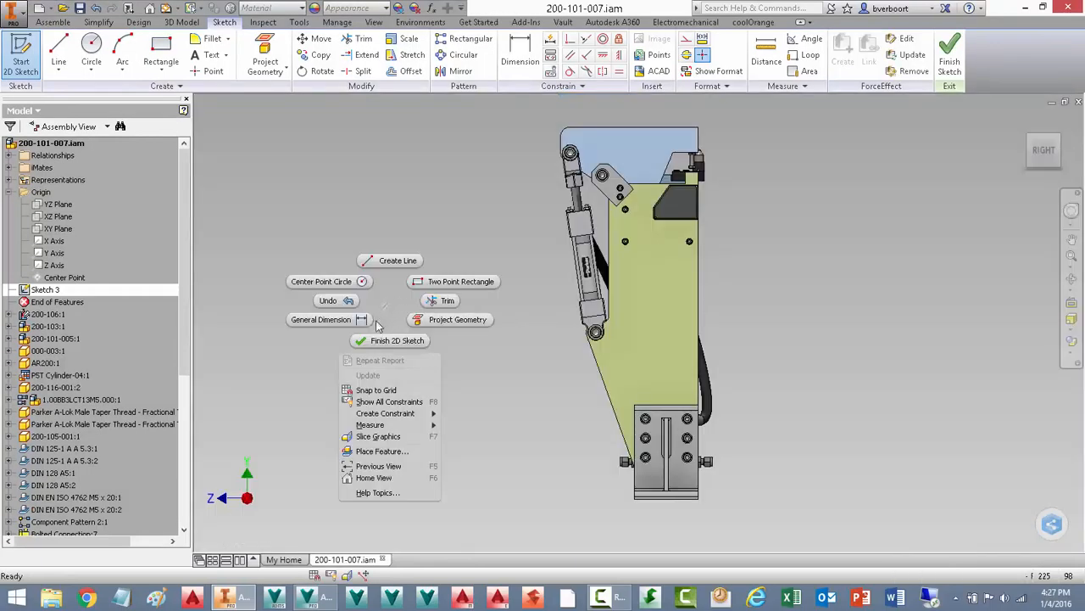
{"action": "left_click", "coordinate": [381, 346]}
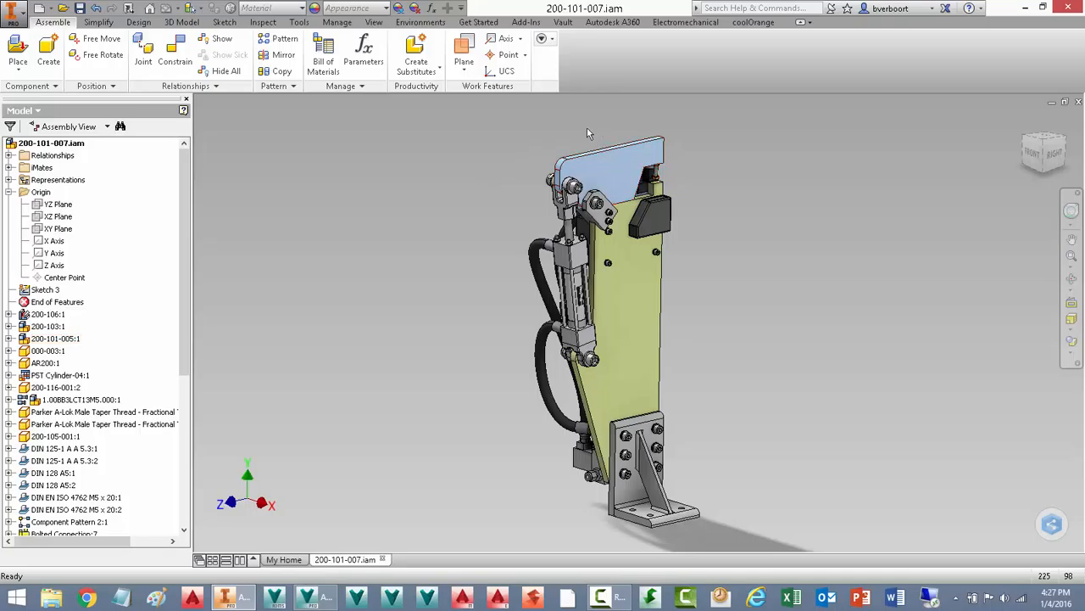
Step: Set the assembly's selection filter to Part Priority
{"action": "right_click", "coordinate": [533, 154]}
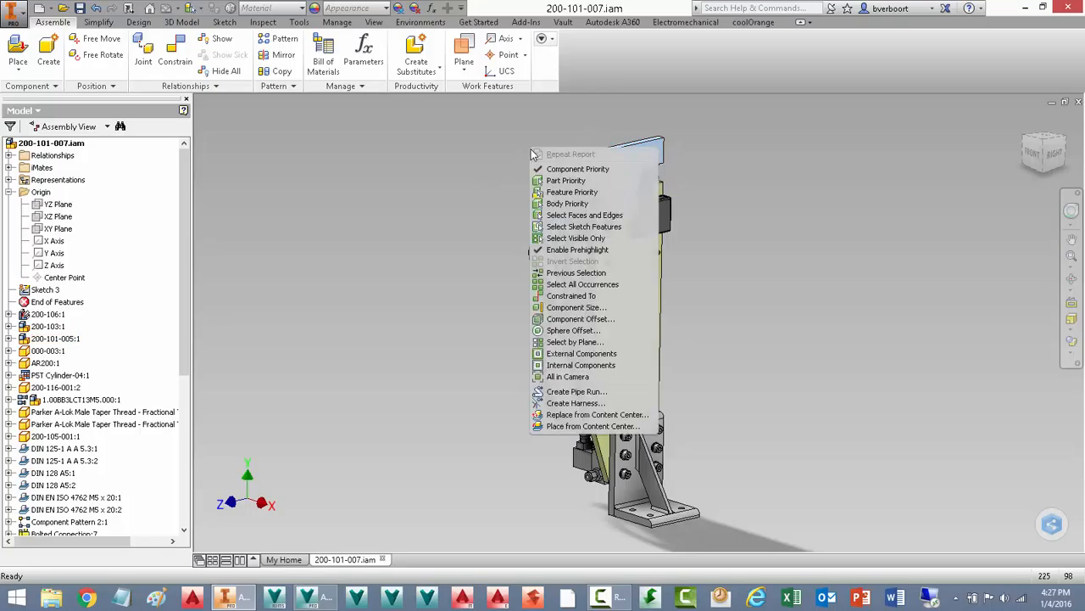
{"action": "left_click", "coordinate": [567, 181]}
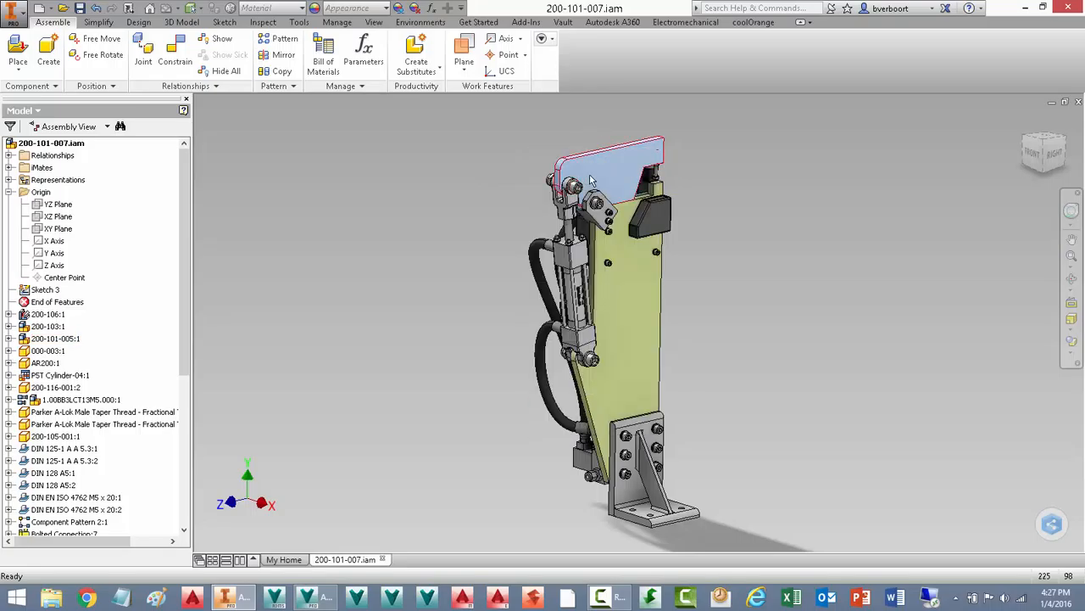
Step: Open the blue clamp arm plate, part 200-101-006.ipt, from the assembly in its own window
{"action": "left_click", "coordinate": [608, 167]}
{"action": "right_click", "coordinate": [611, 165]}
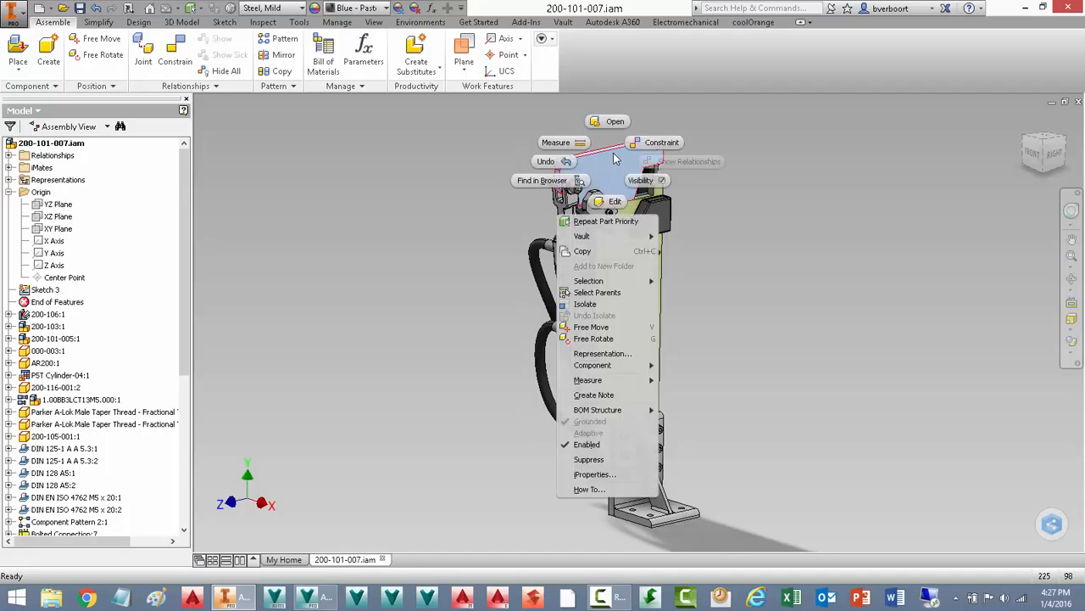
{"action": "left_click", "coordinate": [612, 123]}
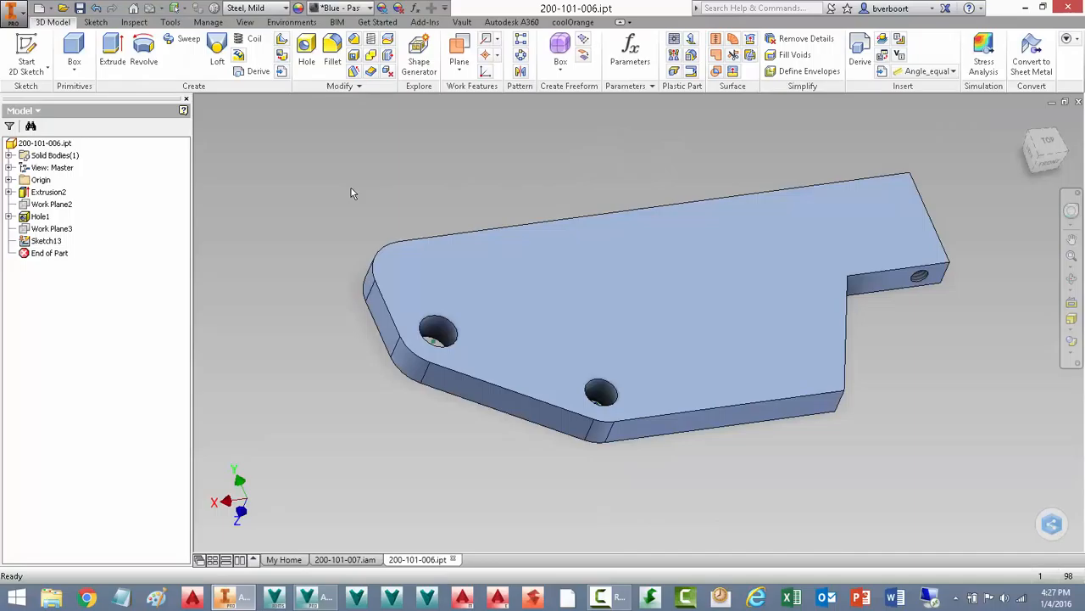
Step: Move the plate's vertical step face 20 mm outward toward the threaded end with Direct Edit, checking the part file out of the vault
{"action": "left_click", "coordinate": [390, 56]}
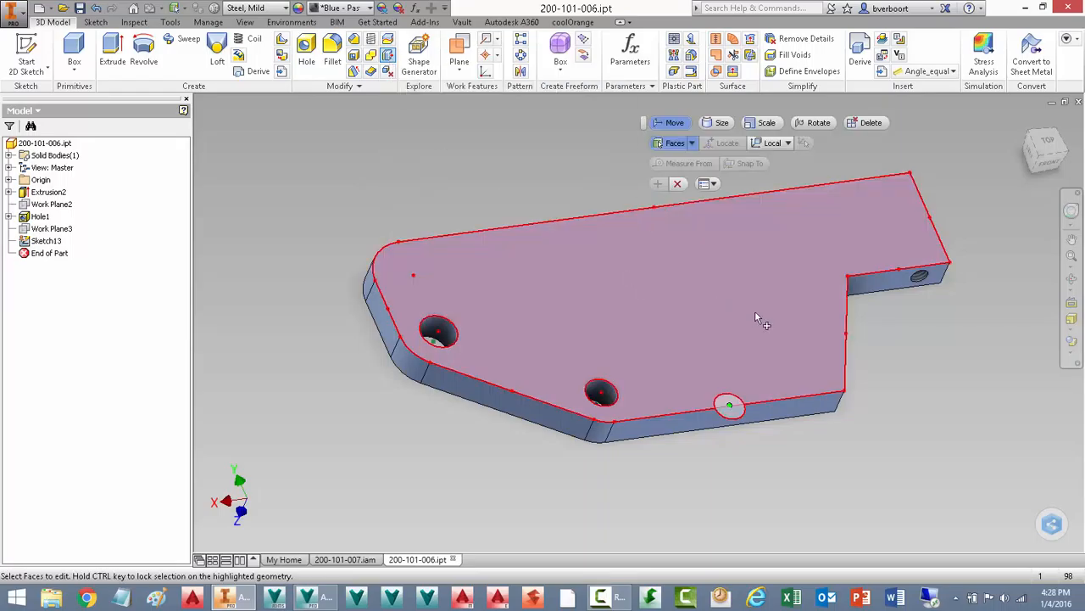
{"action": "left_click", "coordinate": [847, 357]}
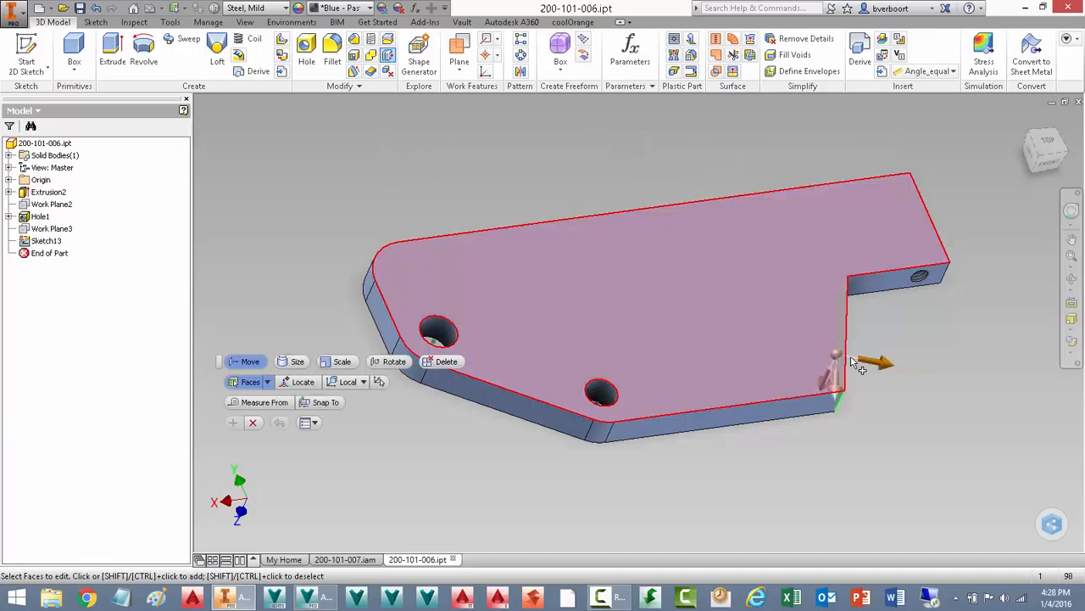
{"action": "left_click_drag", "start_coordinate": [873, 363], "coordinate": [935, 372]}
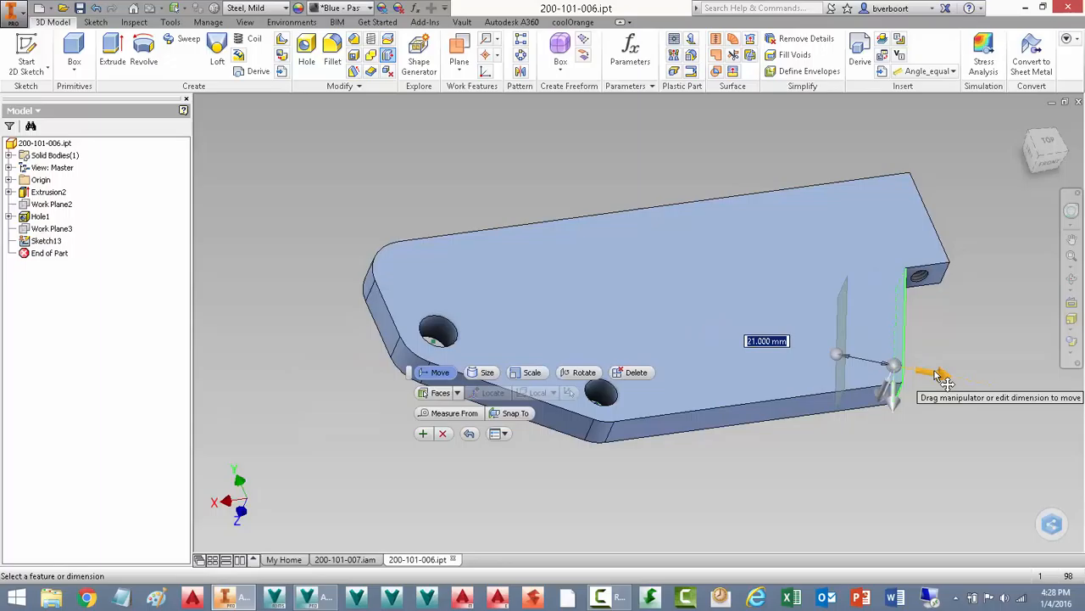
{"action": "type", "text": "20"}
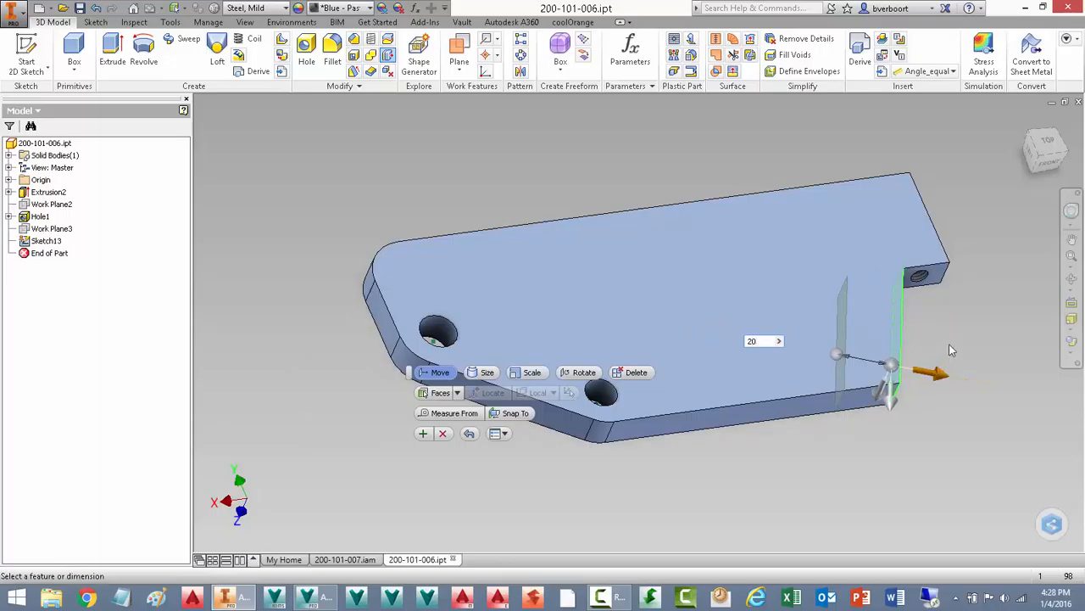
{"action": "right_click", "coordinate": [949, 344]}
{"action": "left_click", "coordinate": [1007, 344]}
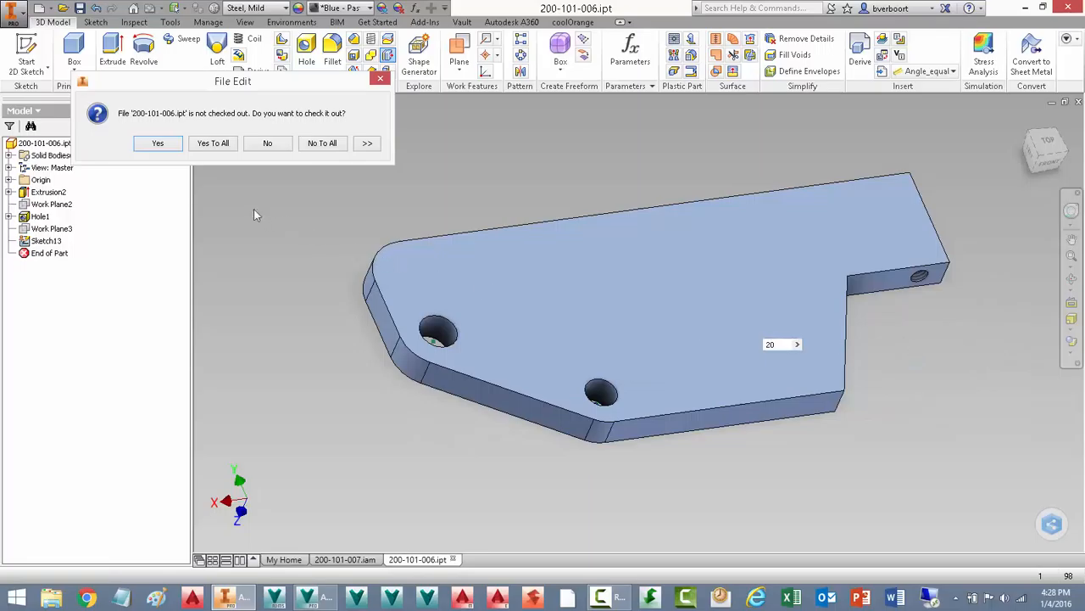
{"action": "left_click", "coordinate": [158, 144]}
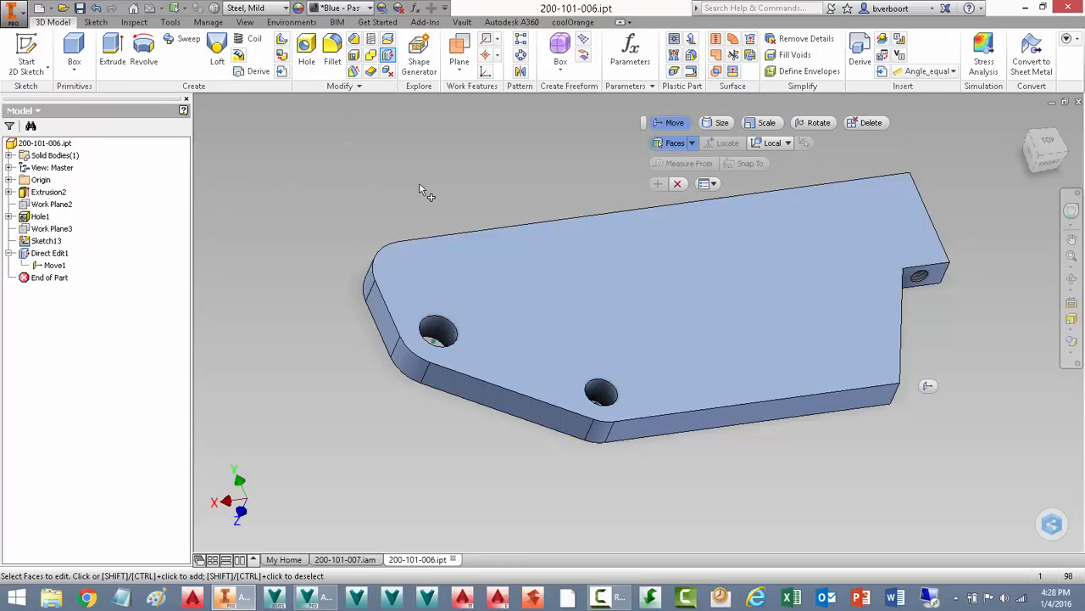
Step: Move the plate's long upper edge face 45 mm outward with Direct Edit, and finish the direct edit
{"action": "left_click", "coordinate": [631, 202]}
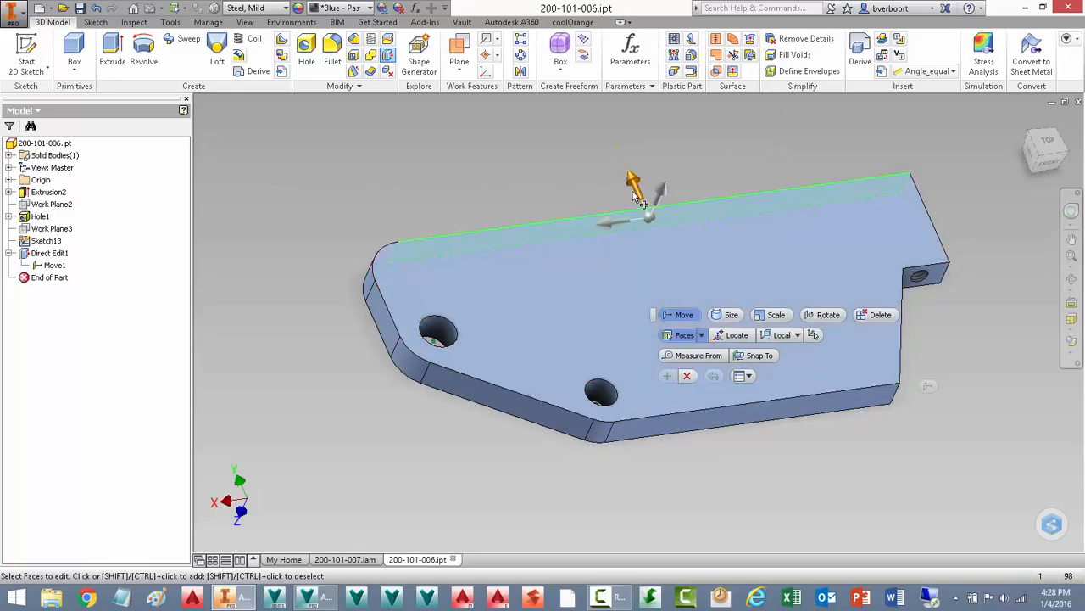
{"action": "left_click_drag", "start_coordinate": [635, 187], "coordinate": [565, 81]}
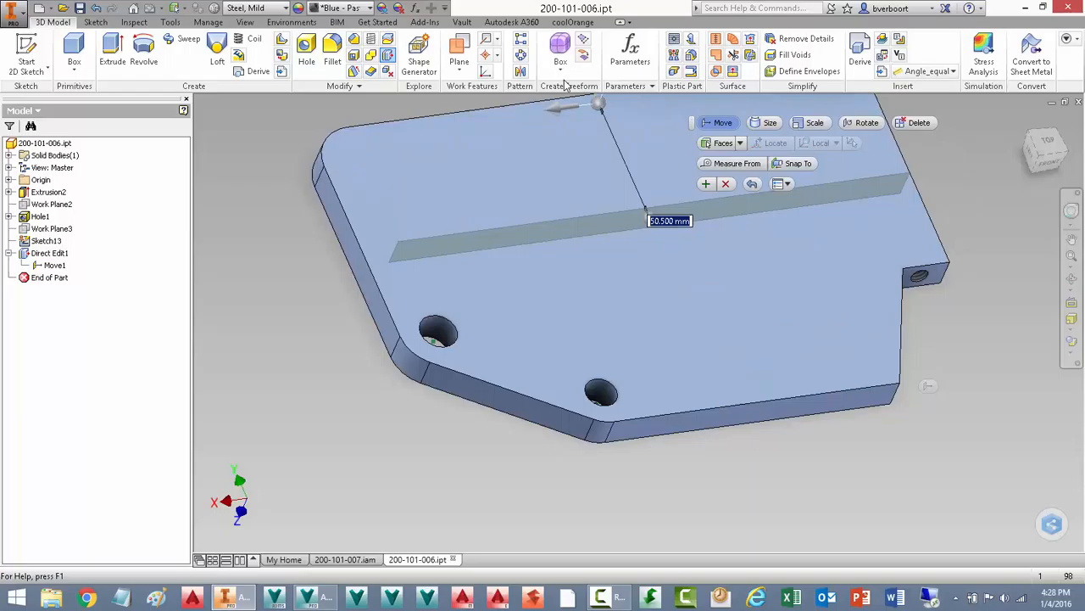
{"action": "type", "text": "45"}
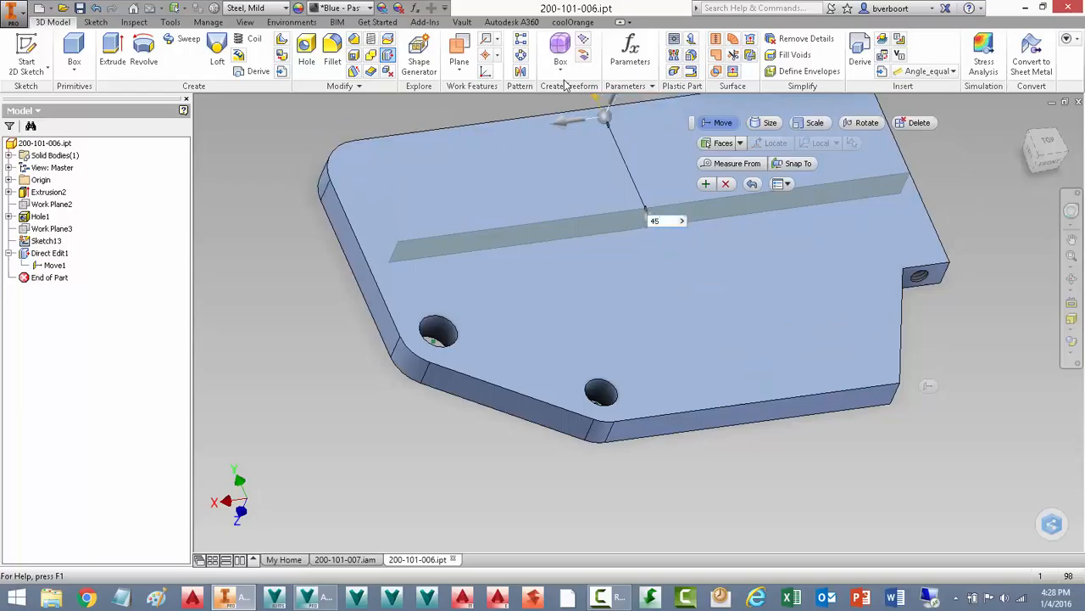
{"action": "key", "text": "Return"}
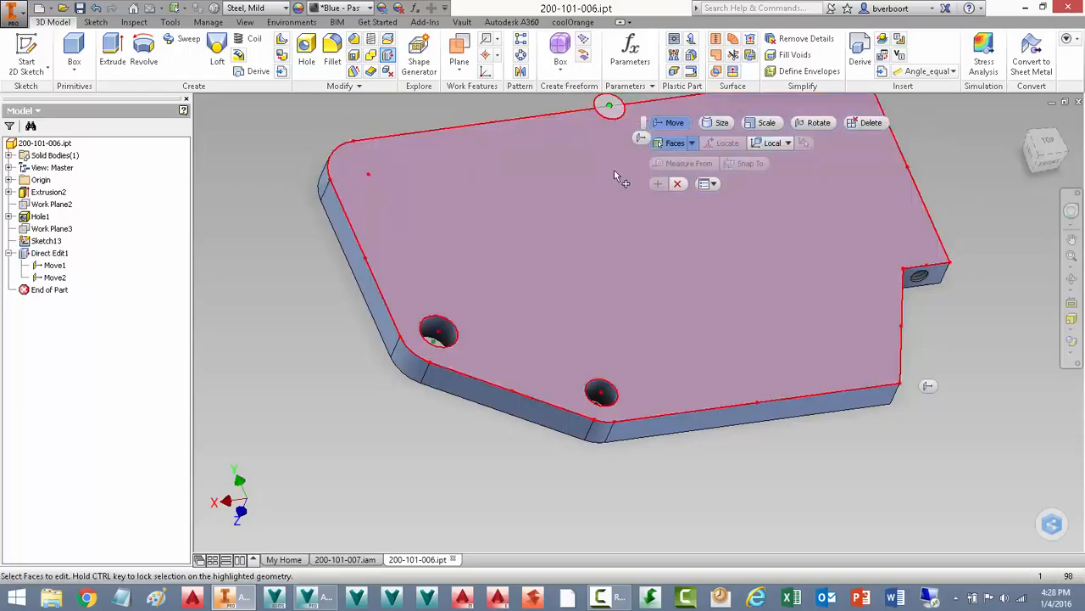
{"action": "left_click", "coordinate": [677, 183]}
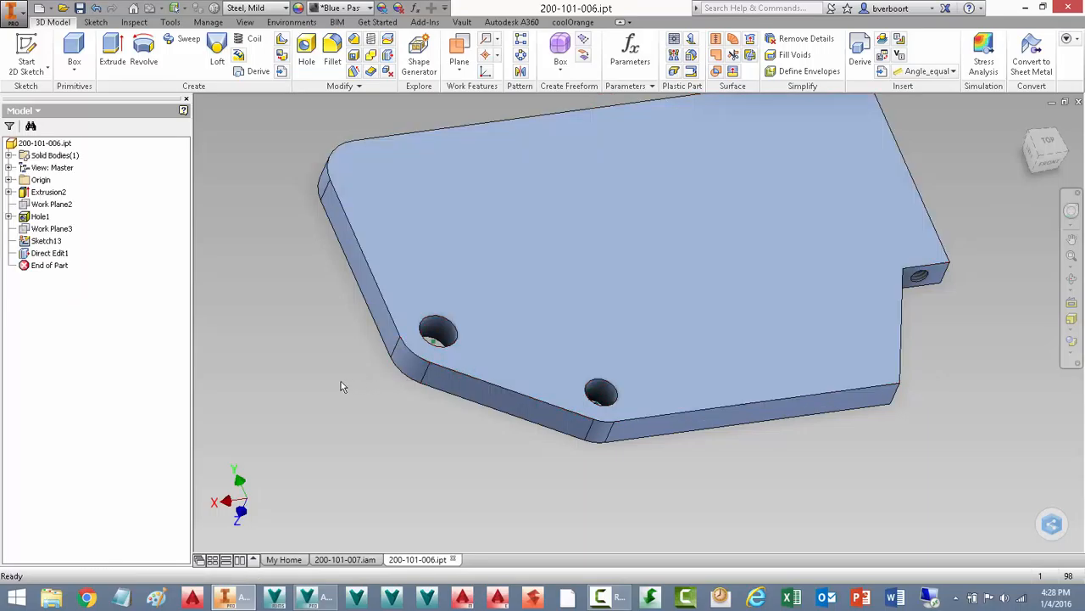
Step: Begin a Shape Generator study of the enlarged plate and apply a pin constraint to the smaller through hole on the lower edge
{"action": "key", "text": "F2"}
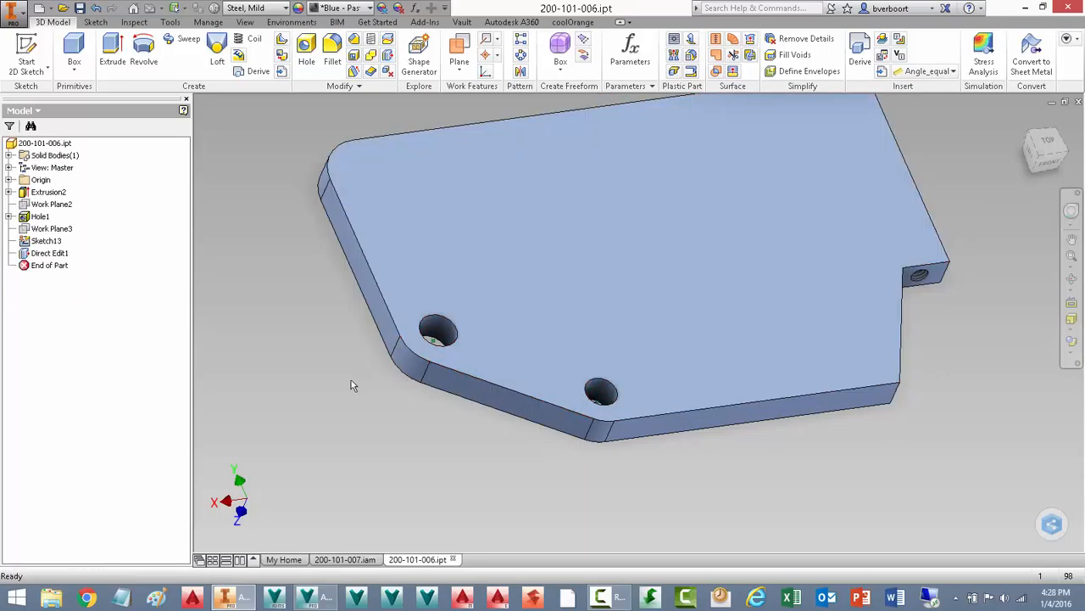
{"action": "middle_click", "coordinate": [350, 380]}
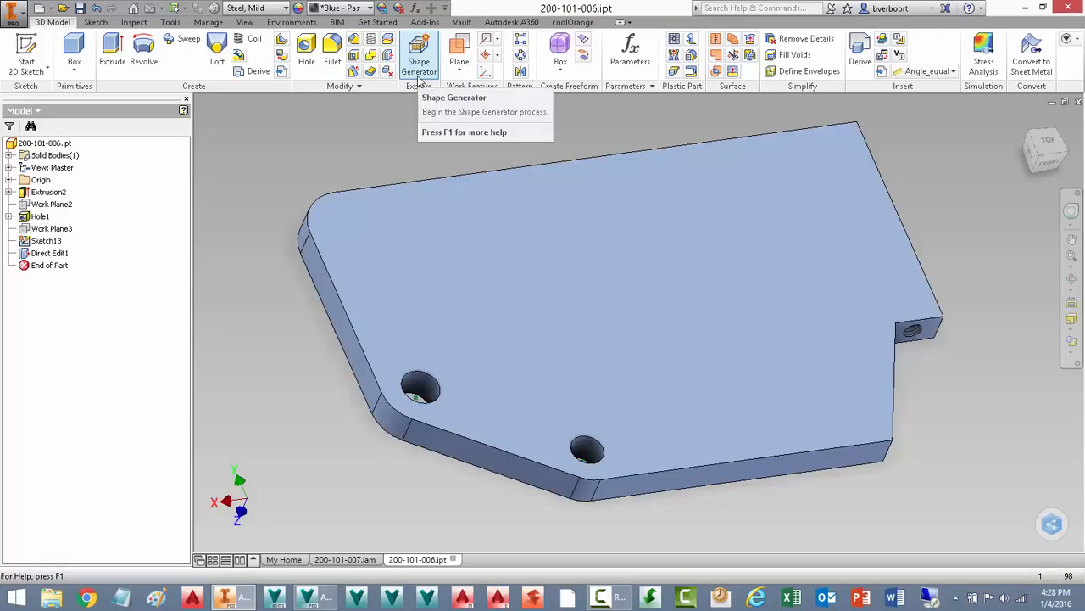
{"action": "left_click", "coordinate": [418, 63]}
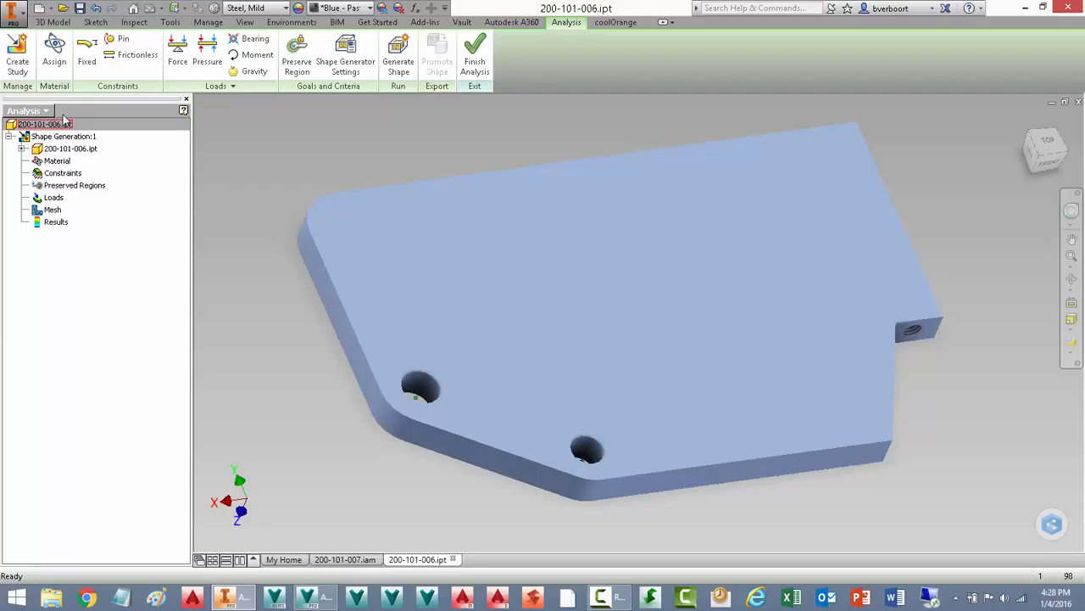
{"action": "left_click", "coordinate": [124, 40]}
{"action": "left_click", "coordinate": [585, 449]}
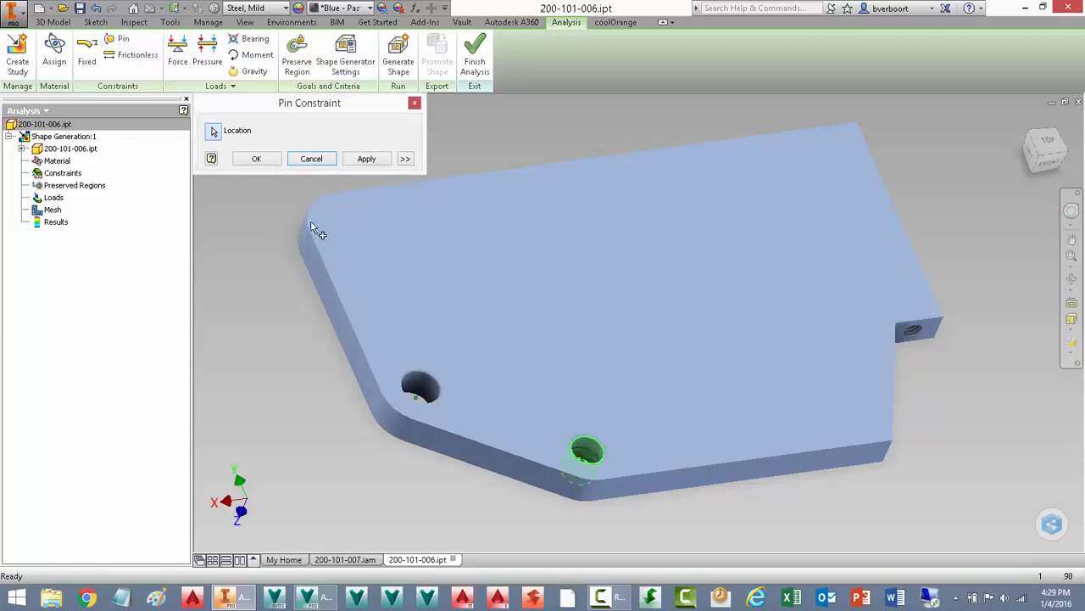
{"action": "left_click", "coordinate": [265, 160]}
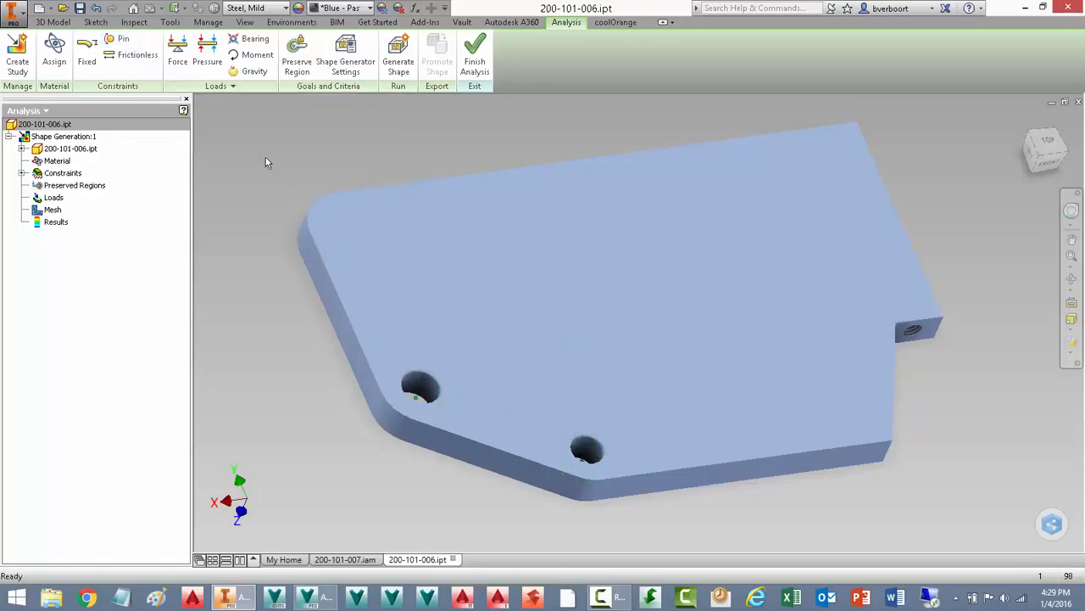
{"action": "left_click", "coordinate": [253, 43]}
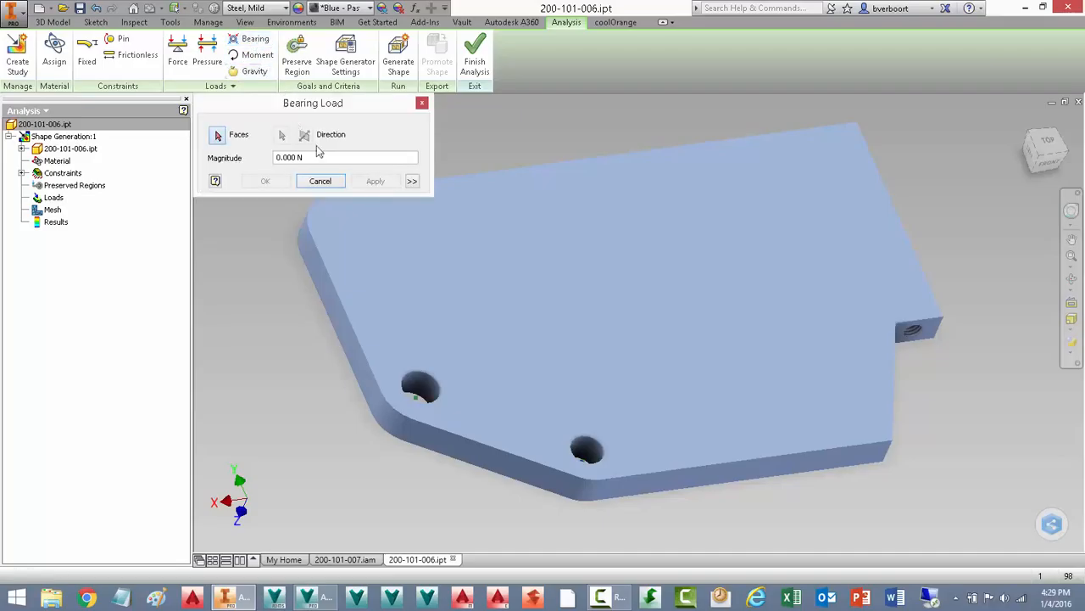
{"action": "left_click", "coordinate": [424, 390]}
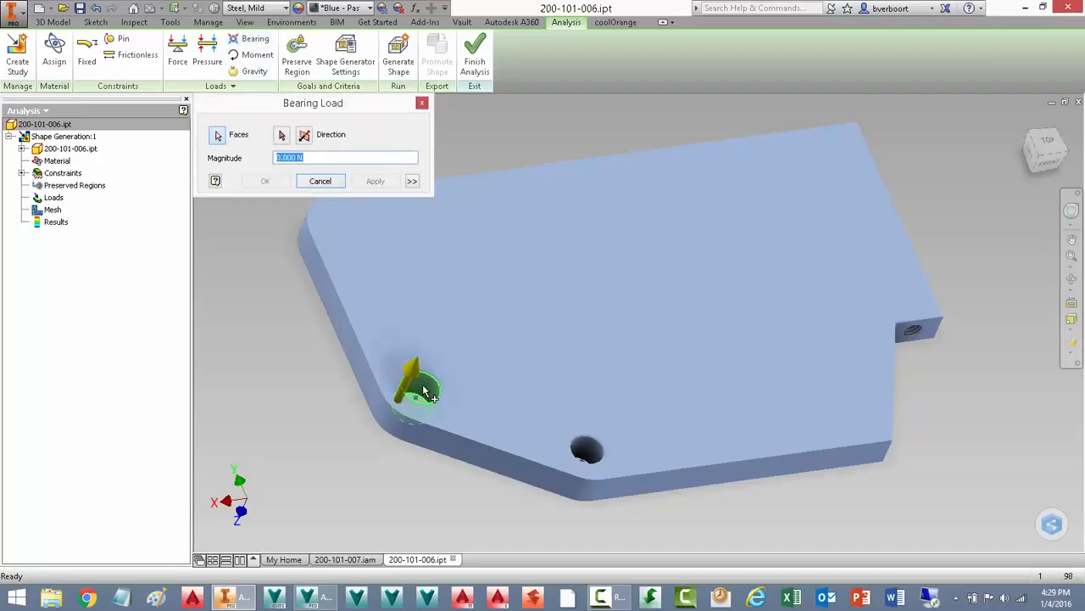
{"action": "left_click", "coordinate": [282, 135]}
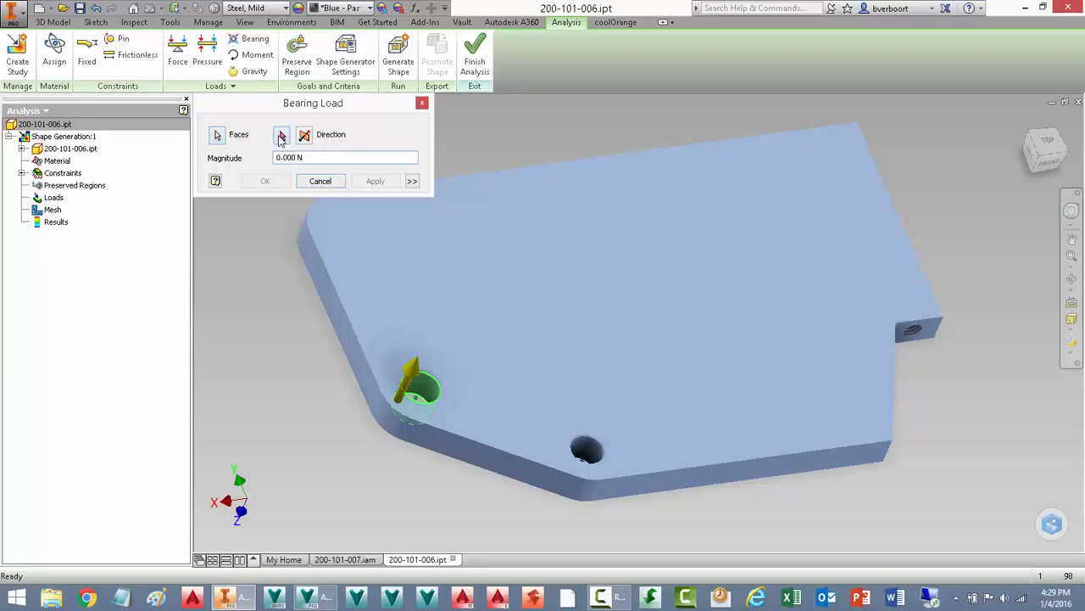
{"action": "left_click", "coordinate": [356, 339]}
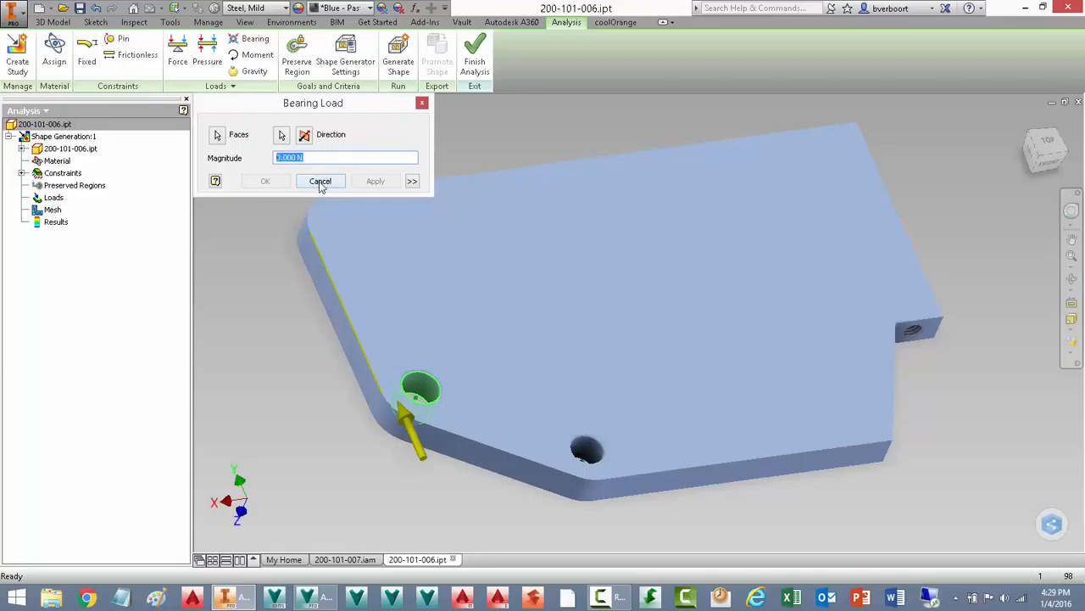
{"action": "left_click", "coordinate": [282, 136]}
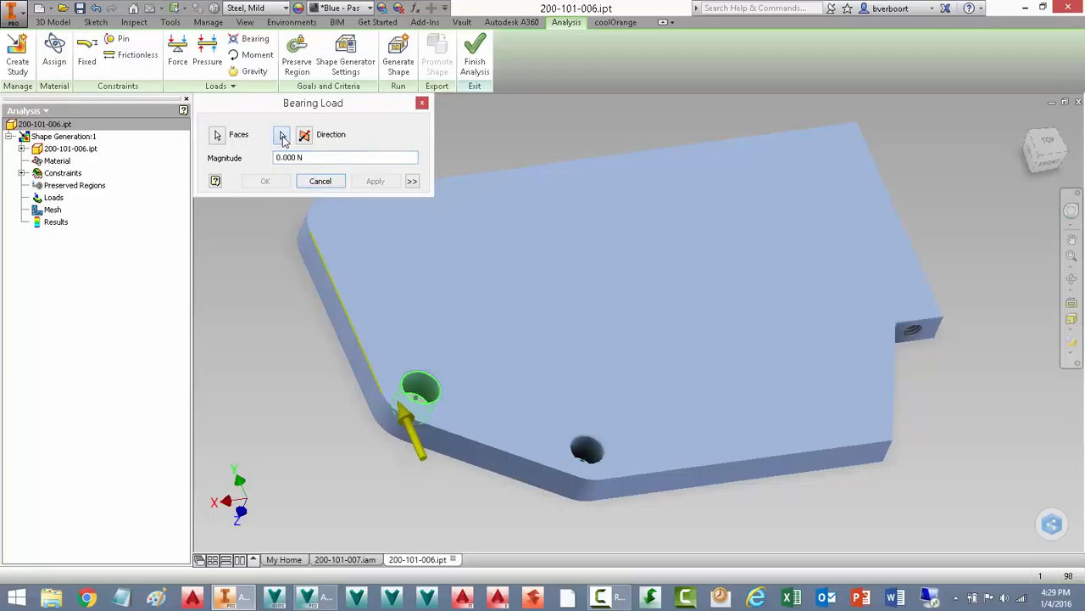
{"action": "left_click", "coordinate": [319, 180]}
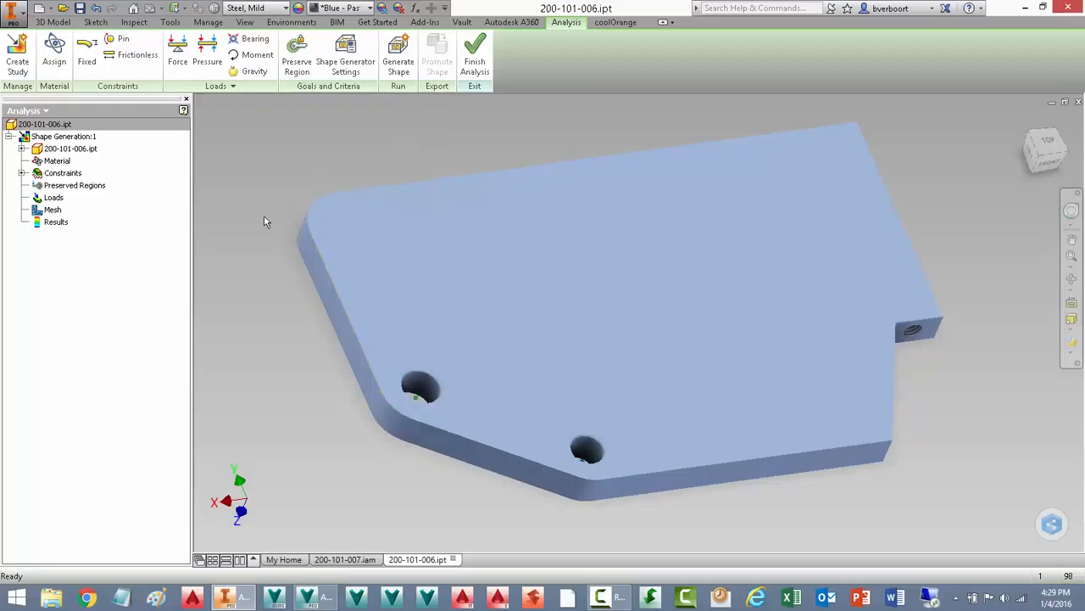
Step: Apply a 1000 N bearing load to the larger hole near the rounded corner, directed along the plate's adjacent slanted straight edge
{"action": "left_click", "coordinate": [252, 43]}
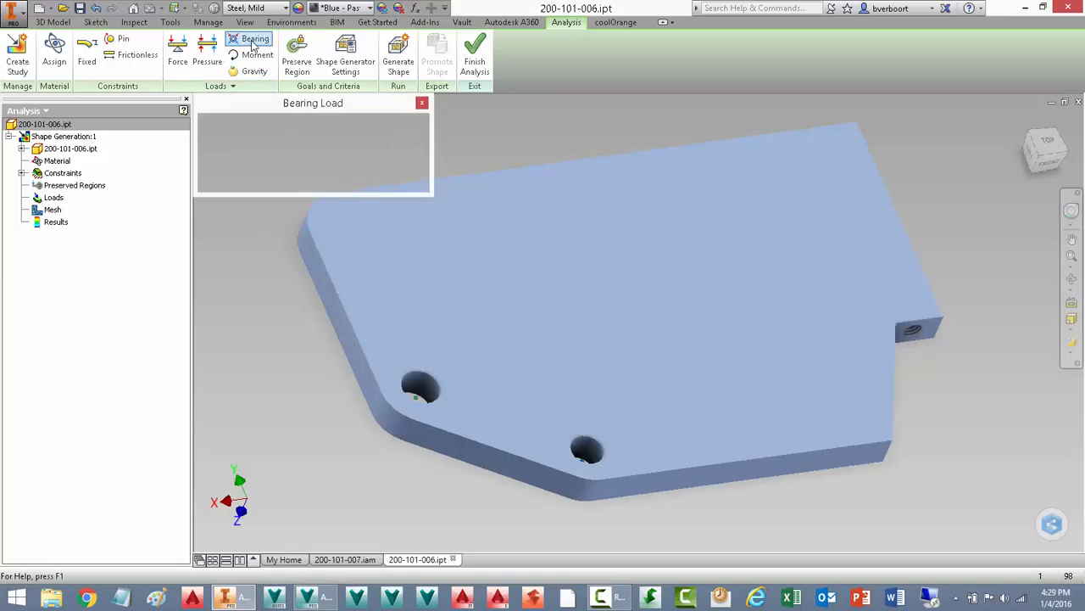
{"action": "left_click", "coordinate": [430, 397]}
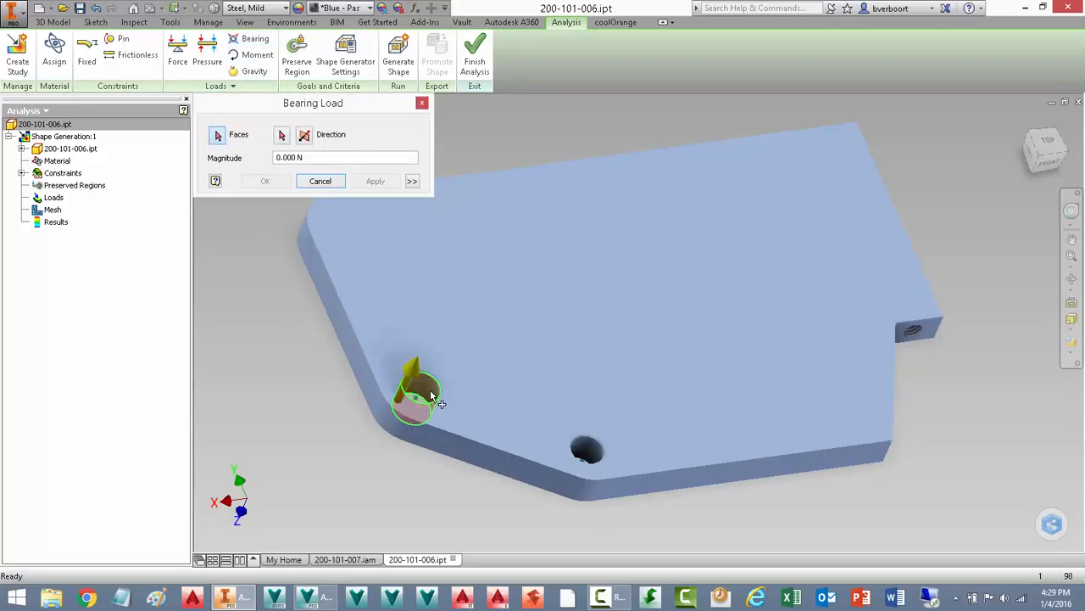
{"action": "left_click", "coordinate": [283, 135]}
{"action": "left_click", "coordinate": [334, 289]}
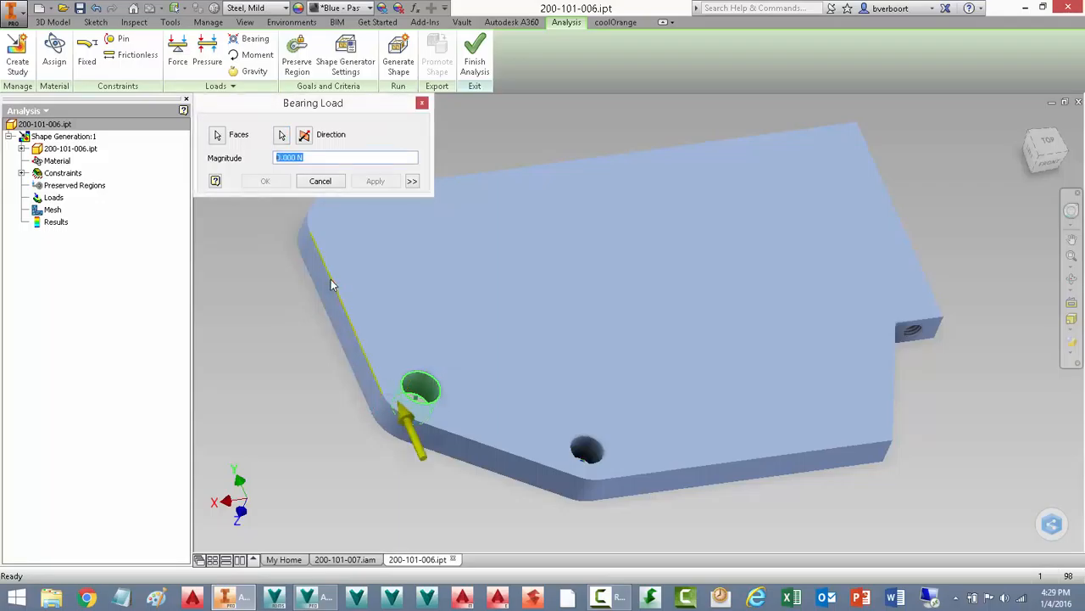
{"action": "type", "text": "1000"}
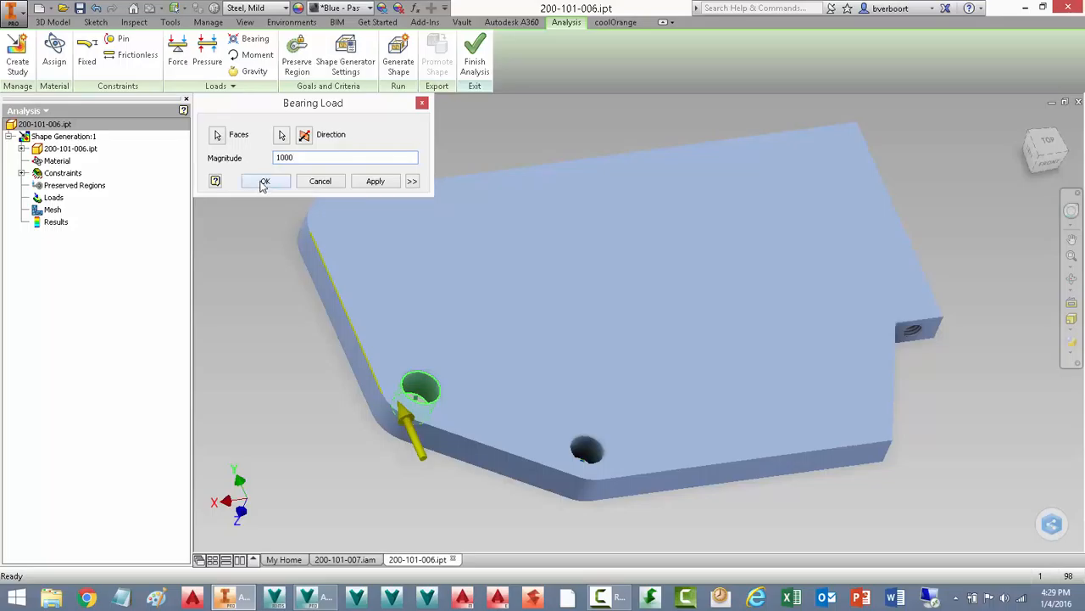
{"action": "left_click", "coordinate": [263, 182]}
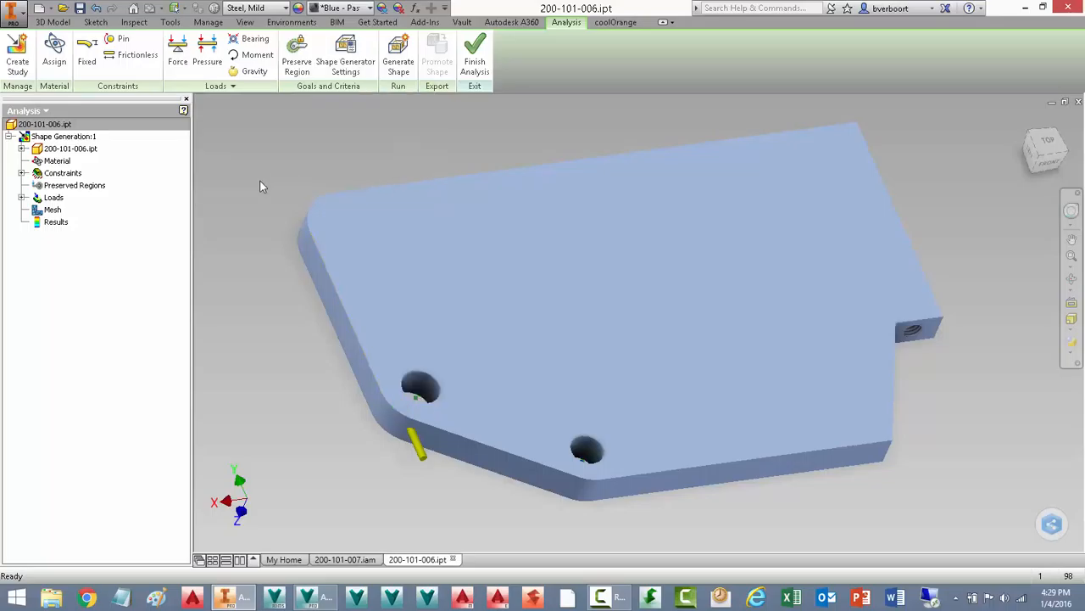
Step: Apply a frictionless constraint to the small end face containing the threaded hole
{"action": "left_click", "coordinate": [131, 55]}
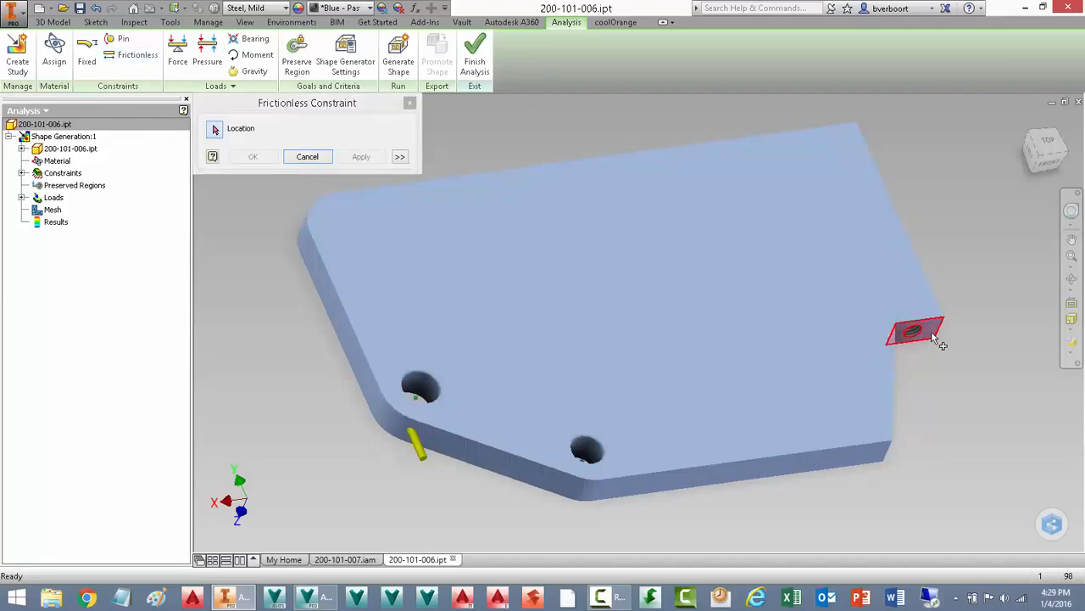
{"action": "left_click", "coordinate": [933, 336]}
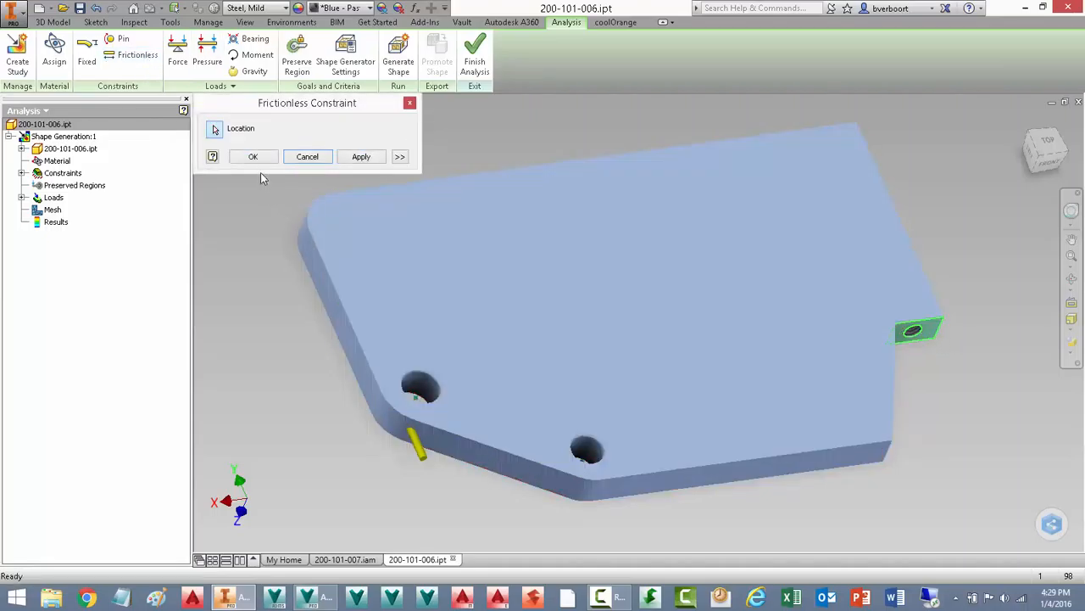
{"action": "left_click", "coordinate": [253, 158]}
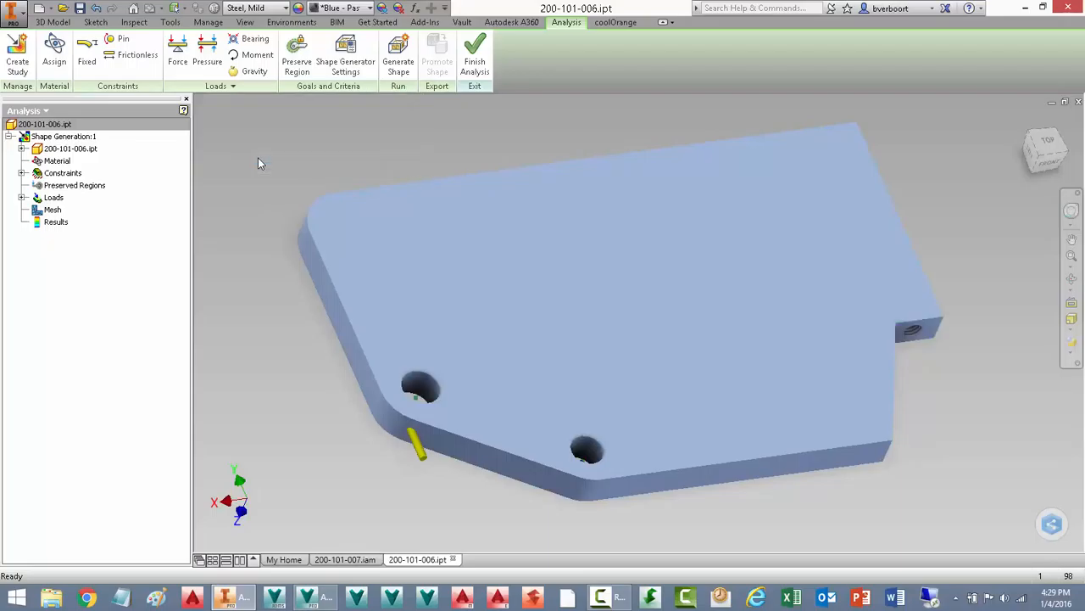
Step: Preserve cylindrical regions of 15 mm radius around the larger hole and 13 mm around the smaller hole, plus a box region around the threaded end tab
{"action": "left_click", "coordinate": [299, 72]}
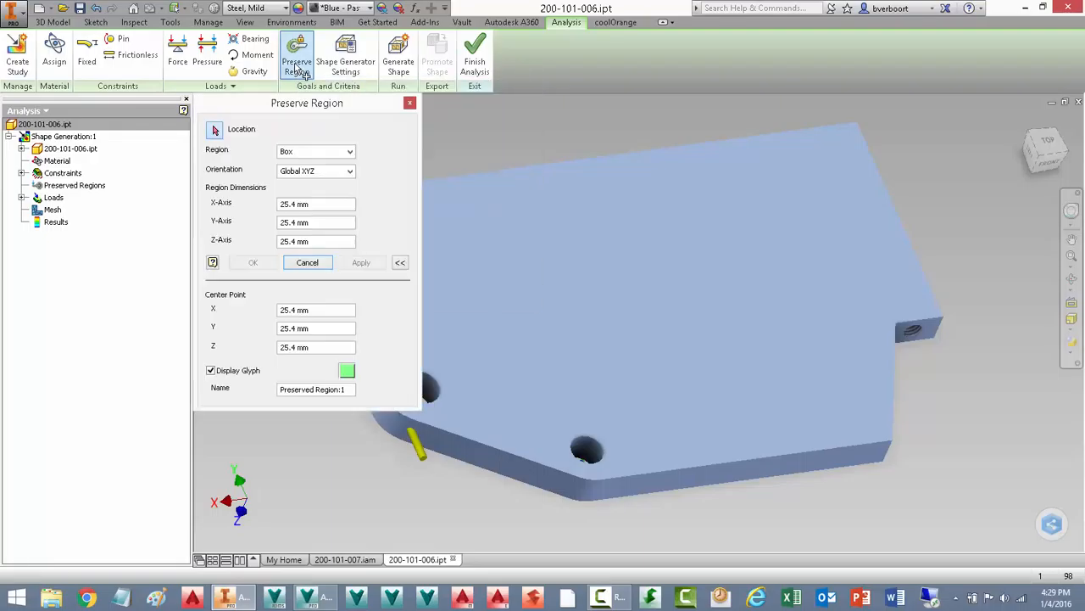
{"action": "middle_click_drag", "start_coordinate": [461, 268], "coordinate": [581, 292]}
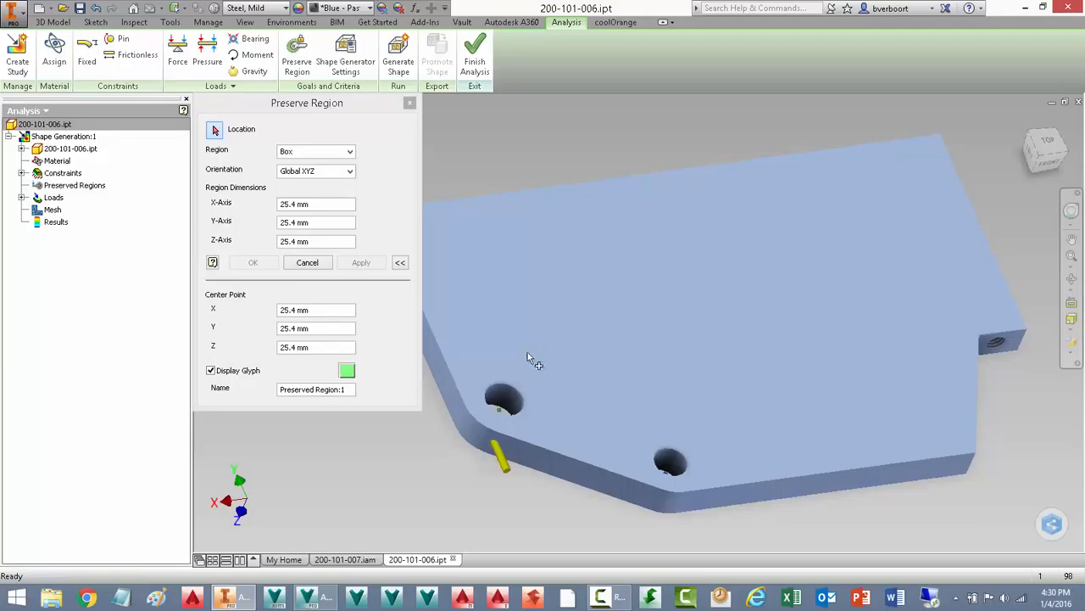
{"action": "left_click", "coordinate": [479, 442]}
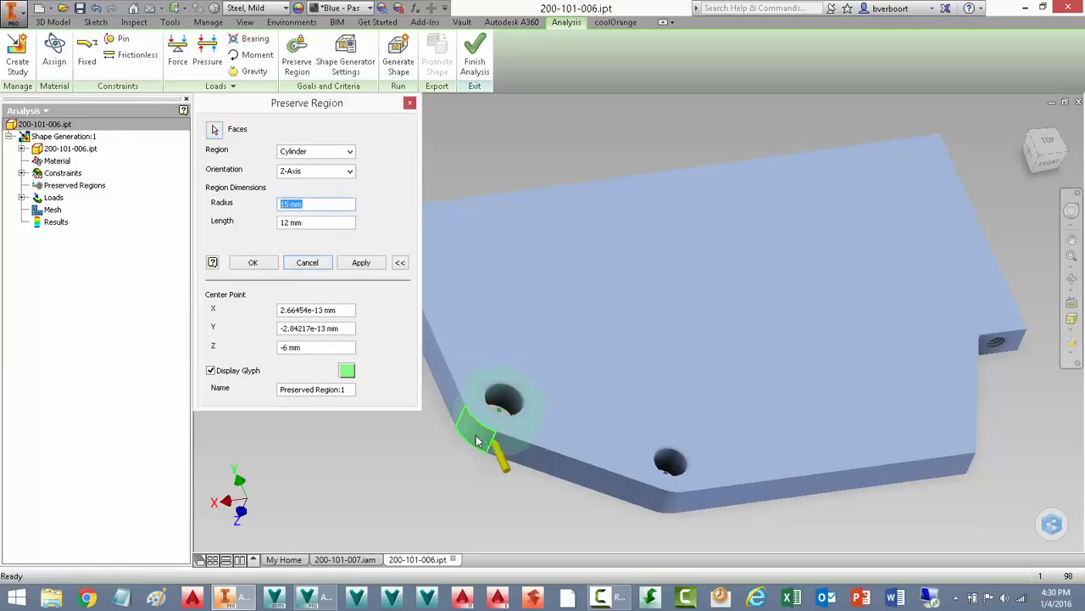
{"action": "left_click", "coordinate": [361, 264]}
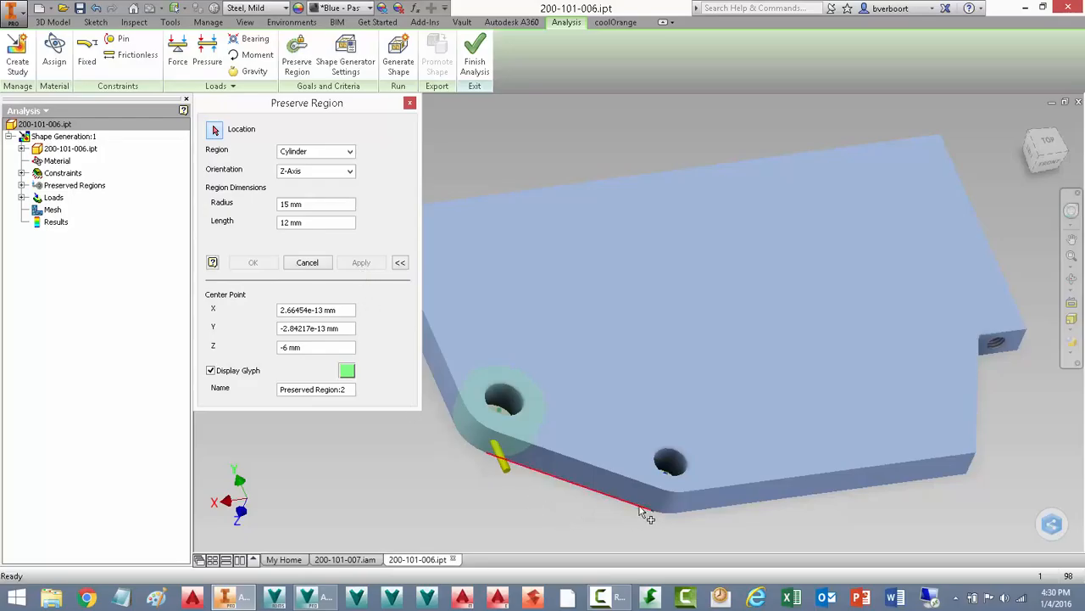
{"action": "left_click", "coordinate": [671, 508]}
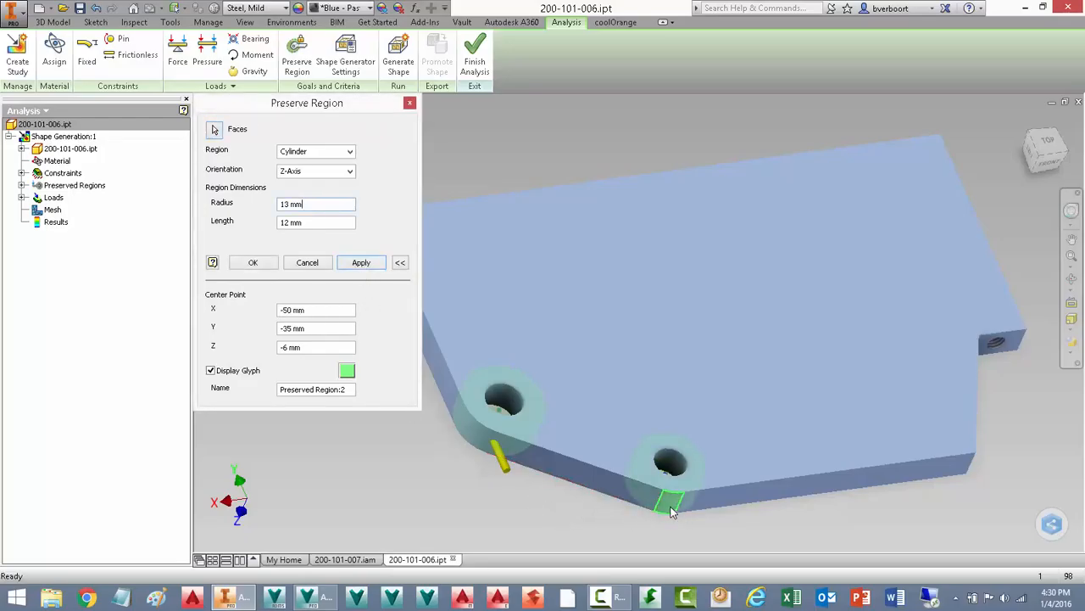
{"action": "left_click", "coordinate": [361, 263]}
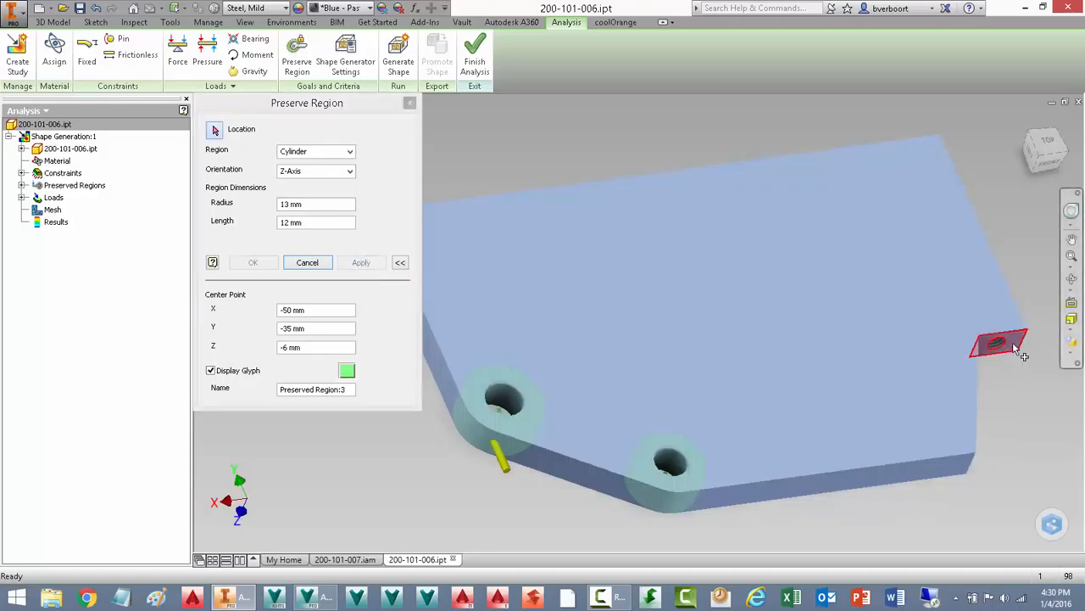
{"action": "left_click", "coordinate": [1015, 346]}
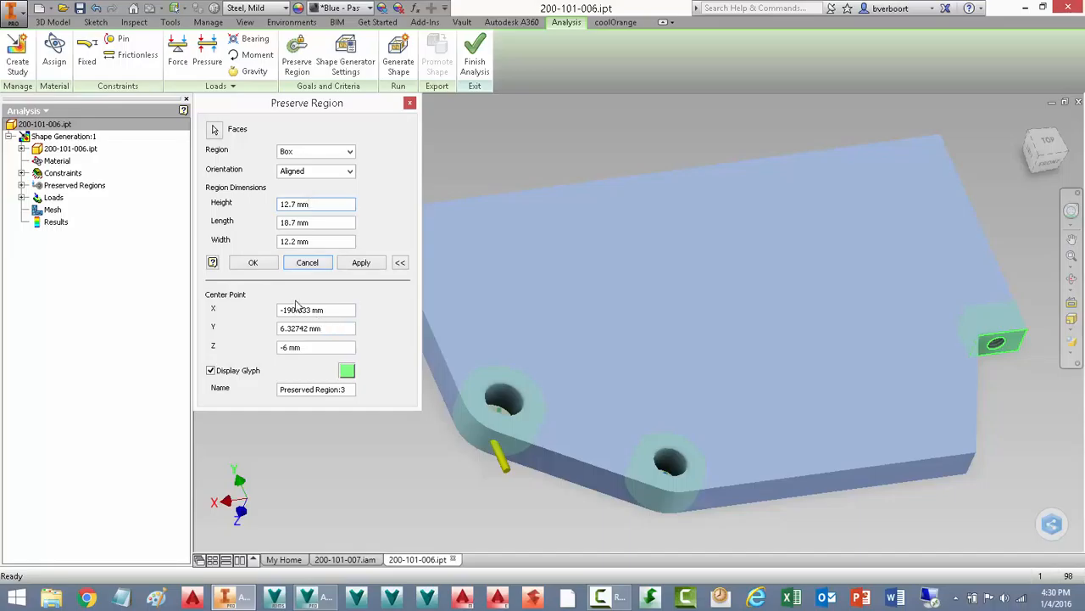
{"action": "left_click", "coordinate": [253, 263]}
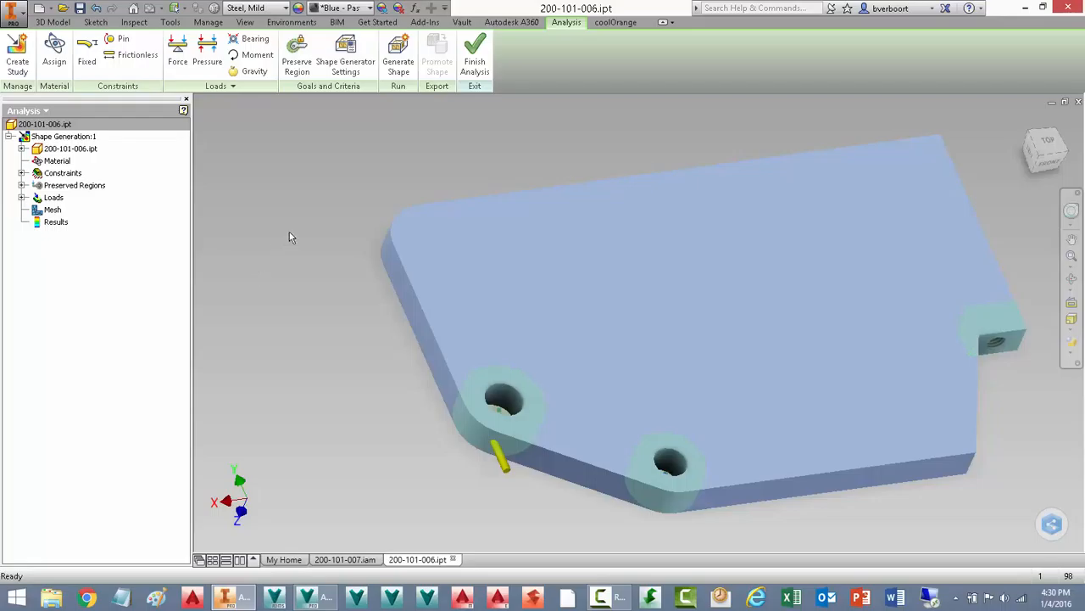
Step: Generate the shape for the current study configuration and inspect the resulting mesh from above
{"action": "left_click", "coordinate": [400, 59]}
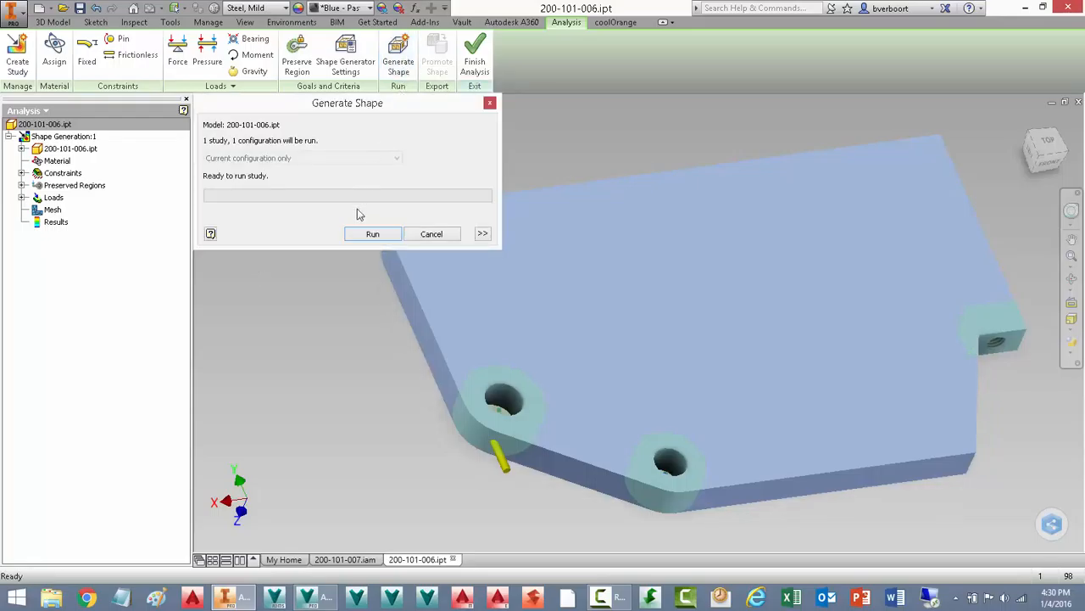
{"action": "left_click", "coordinate": [370, 234]}
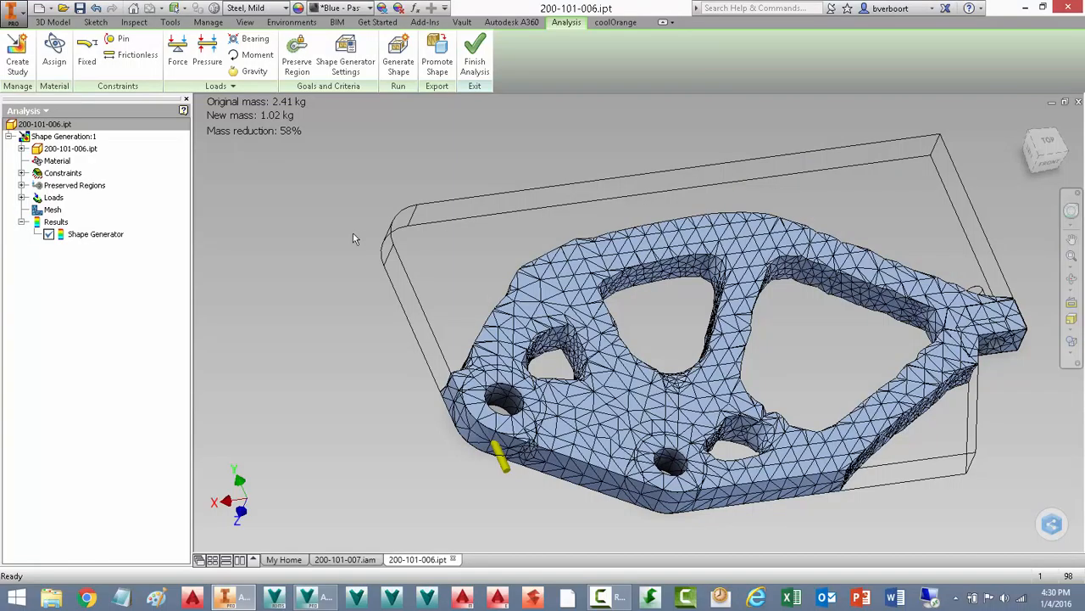
{"action": "left_click", "coordinate": [1049, 143]}
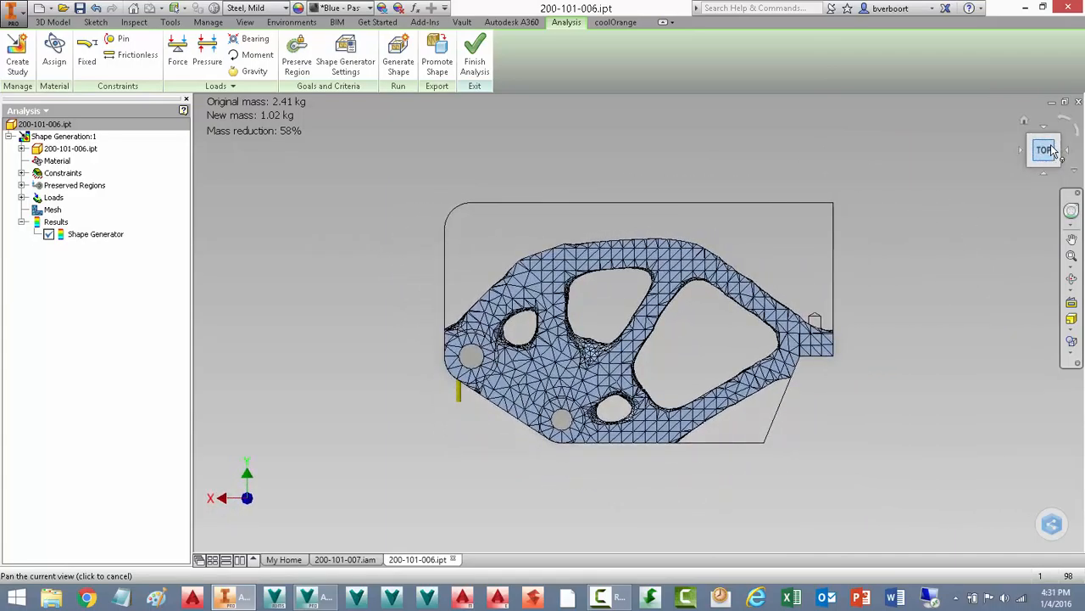
{"action": "left_click", "coordinate": [1024, 122]}
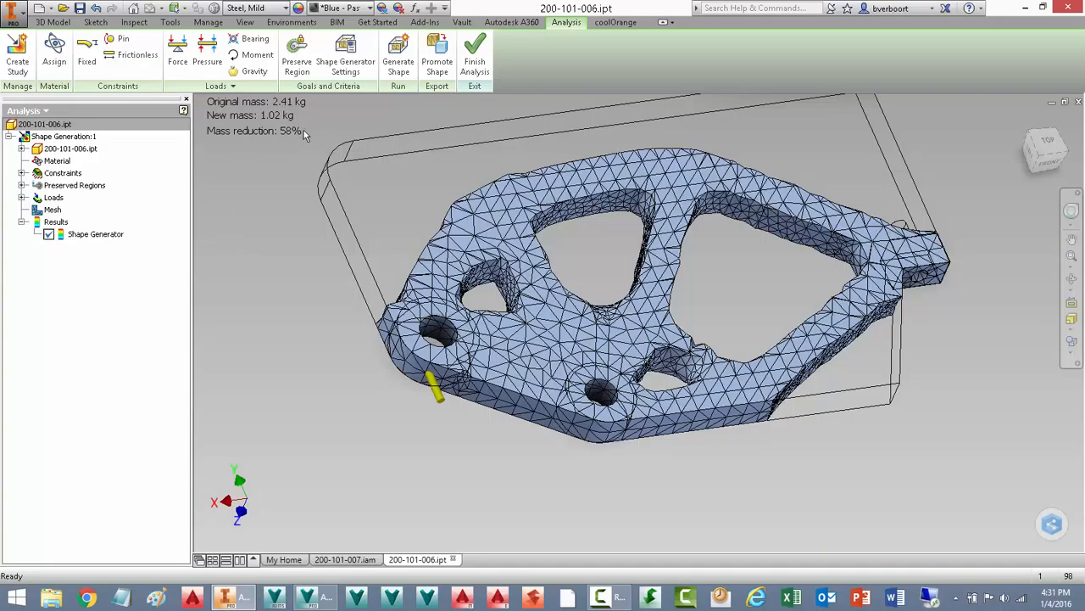
Step: Set the Shape Generator mass target to reduce the original mass by 75%
{"action": "left_click", "coordinate": [346, 65]}
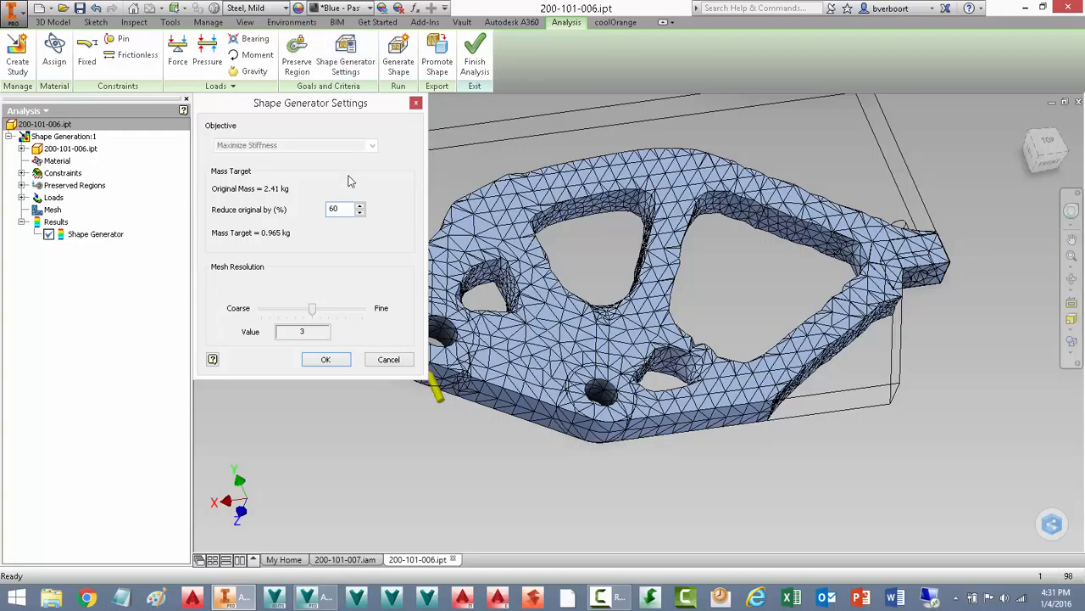
{"action": "left_click_drag", "start_coordinate": [341, 209], "coordinate": [322, 209]}
{"action": "type", "text": "75"}
{"action": "left_click", "coordinate": [324, 363]}
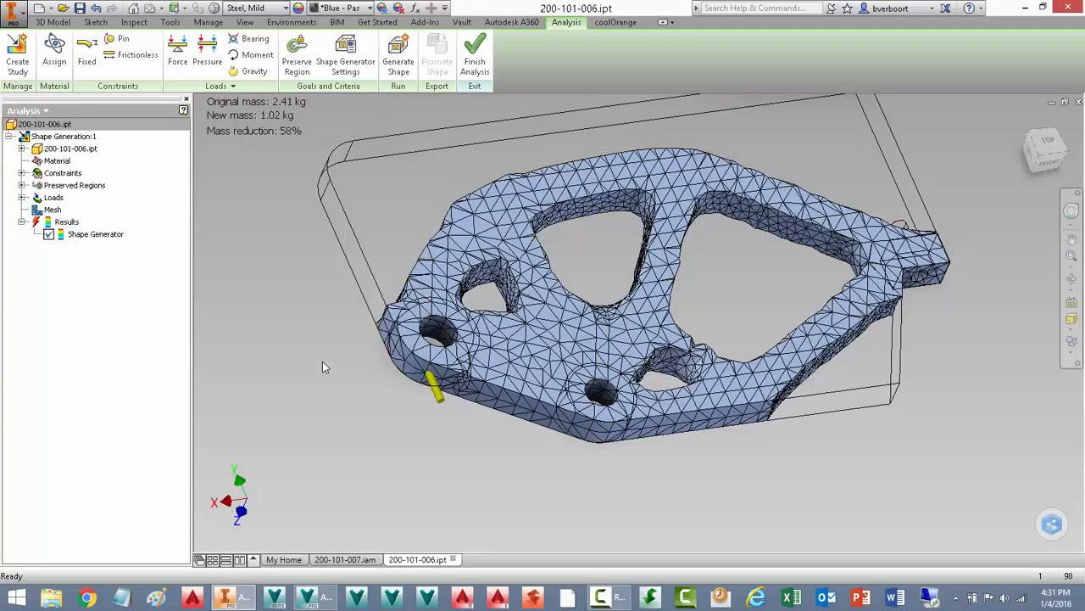
Step: Override the plate's material in the study with Steel, Alloy
{"action": "right_click", "coordinate": [58, 161]}
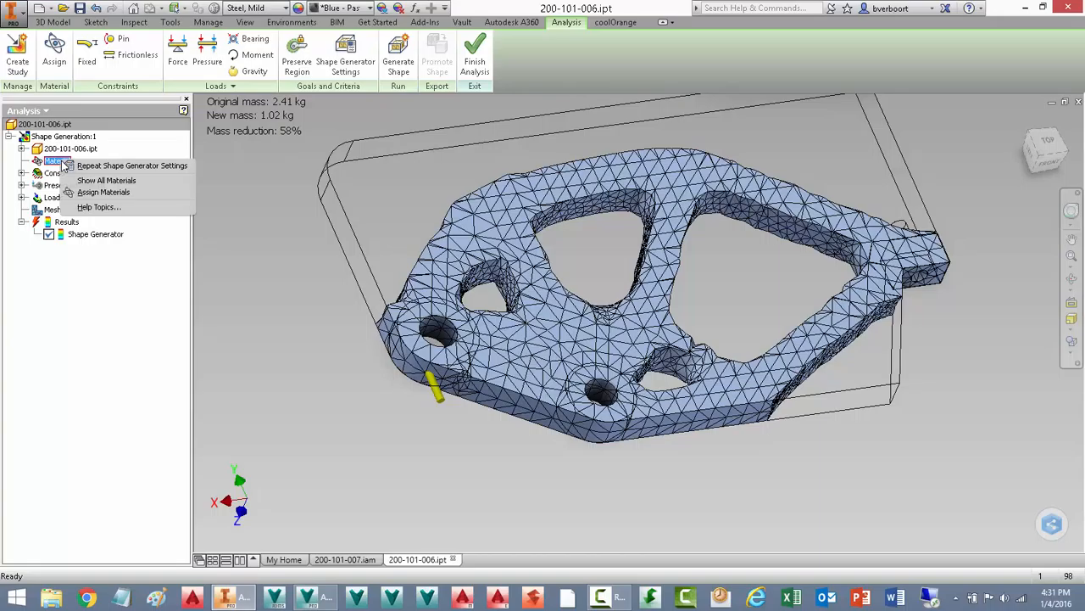
{"action": "left_click", "coordinate": [95, 194]}
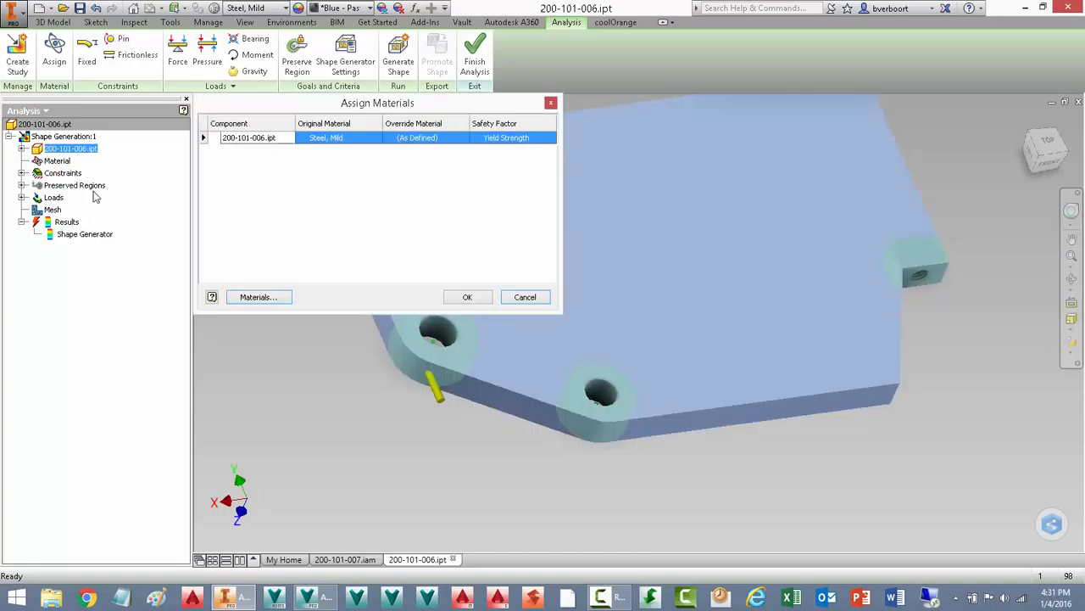
{"action": "left_click", "coordinate": [329, 141]}
{"action": "left_click", "coordinate": [436, 143]}
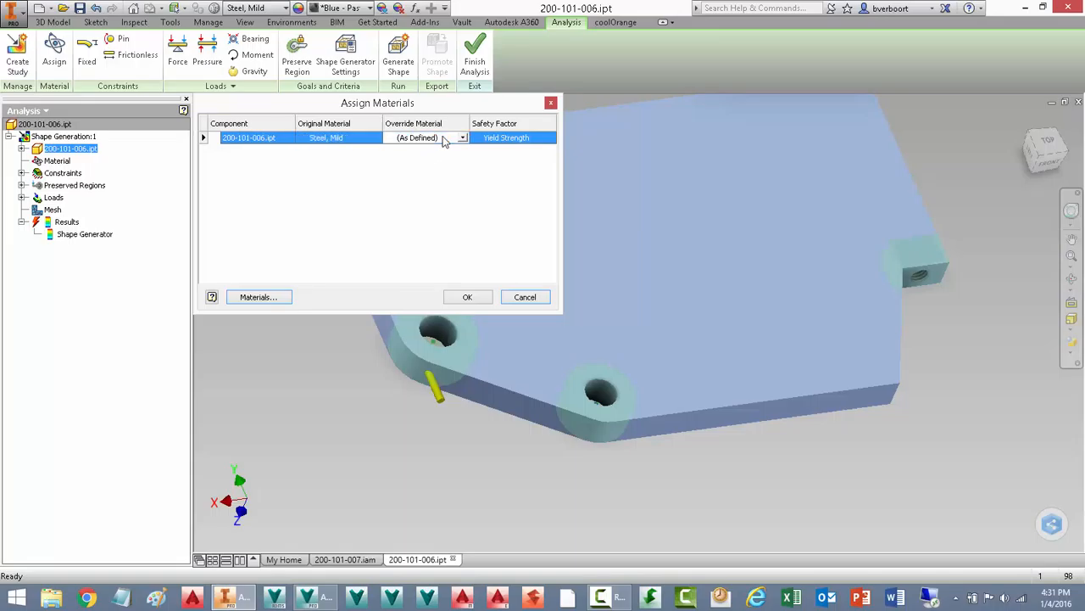
{"action": "left_click", "coordinate": [463, 140]}
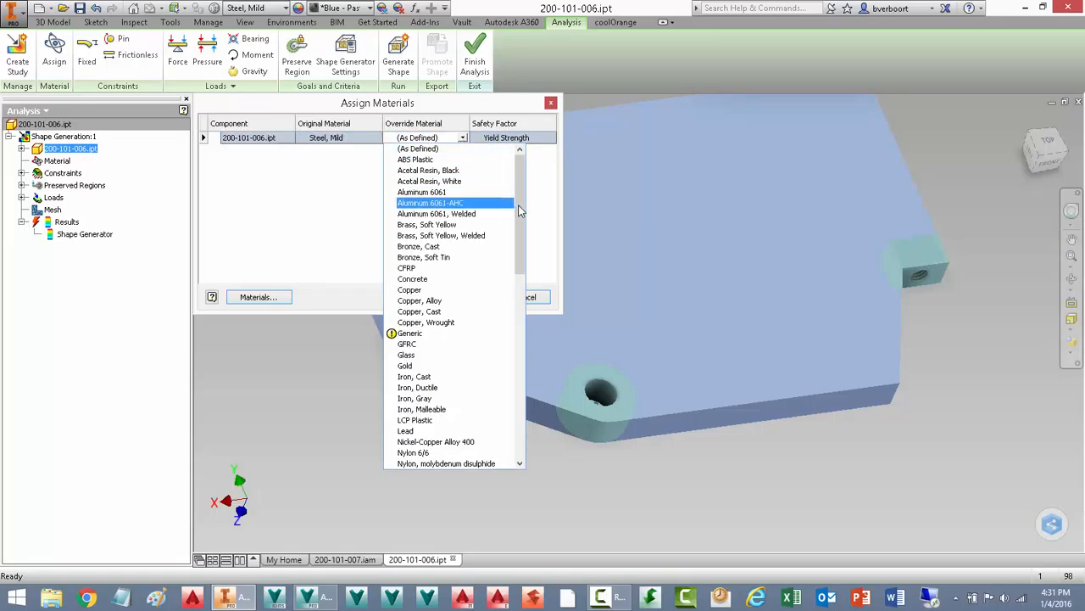
{"action": "left_click_drag", "start_coordinate": [519, 211], "coordinate": [506, 291]}
{"action": "scroll", "coordinate": [503, 291], "scroll_direction": "down", "scroll_amount": 4}
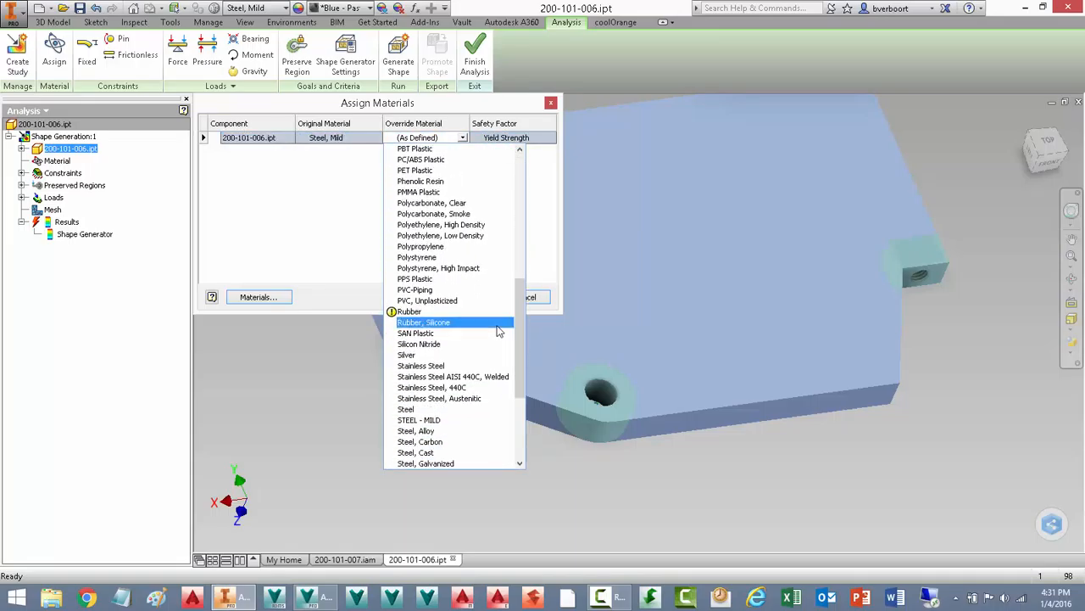
{"action": "left_click", "coordinate": [434, 431]}
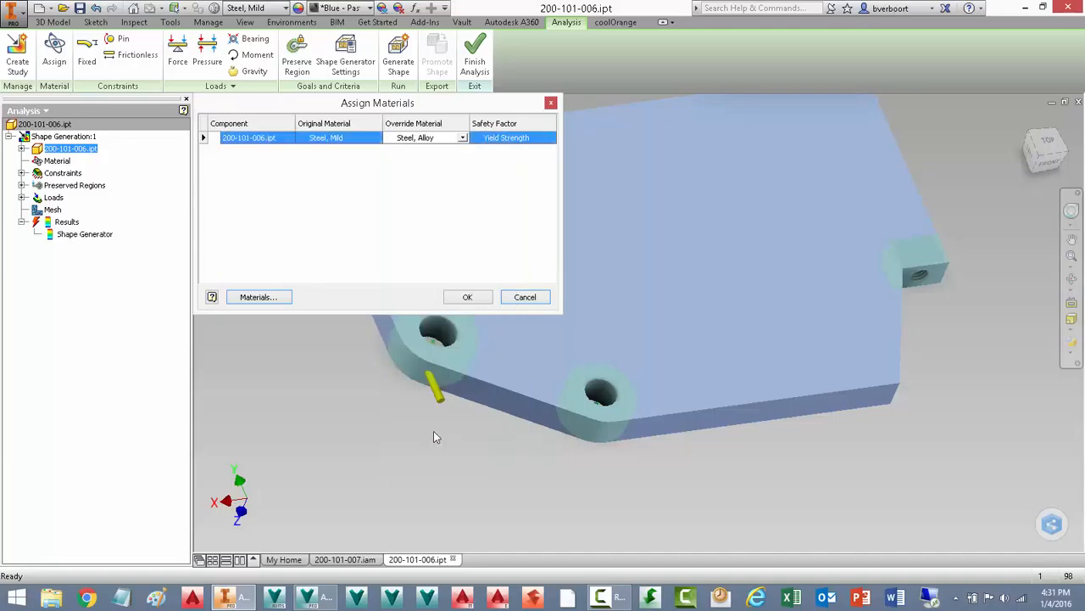
{"action": "left_click", "coordinate": [467, 296]}
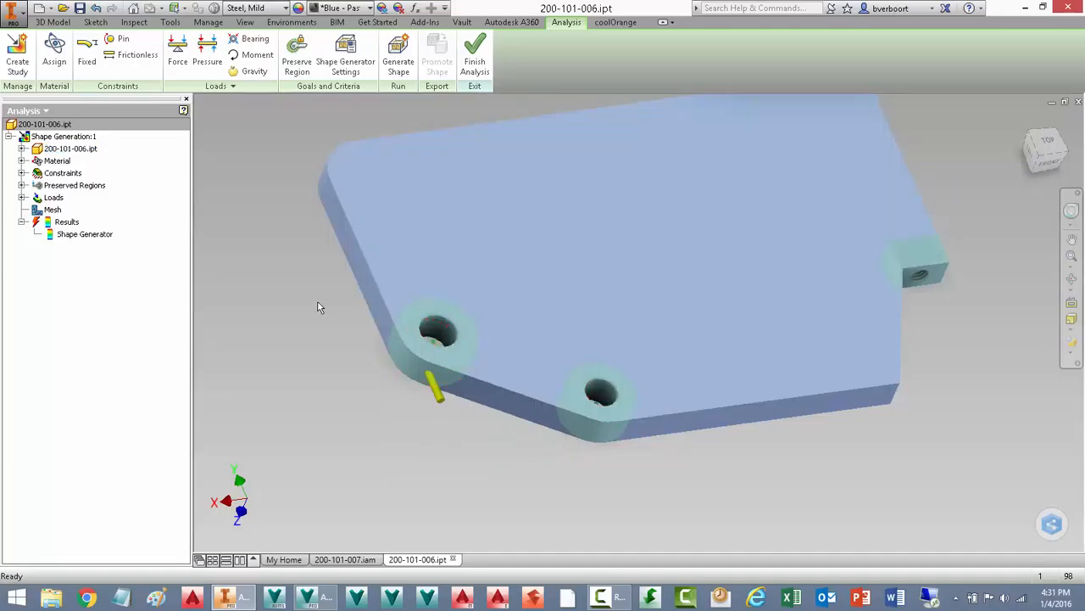
Step: Run the shape generation again with the updated mass target and material
{"action": "middle_click_drag", "start_coordinate": [318, 306], "coordinate": [360, 382]}
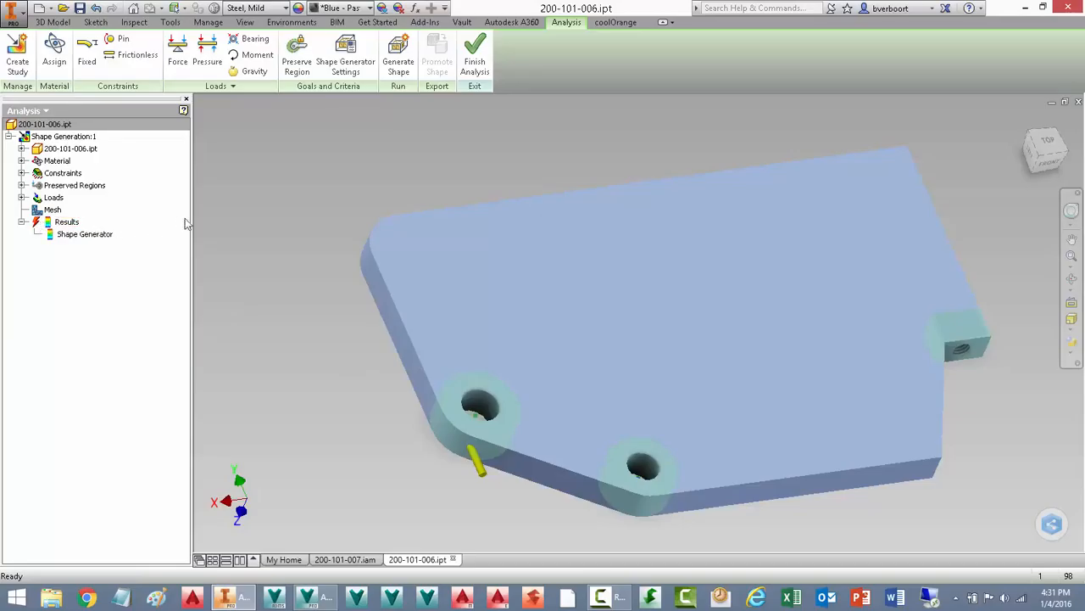
{"action": "left_click", "coordinate": [399, 64]}
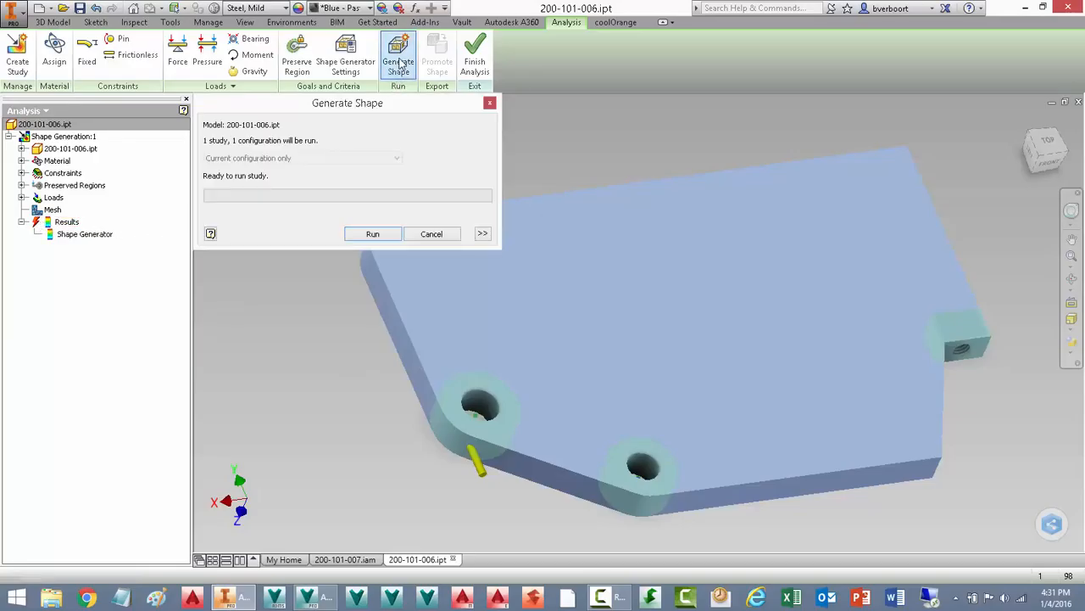
{"action": "left_click", "coordinate": [371, 235]}
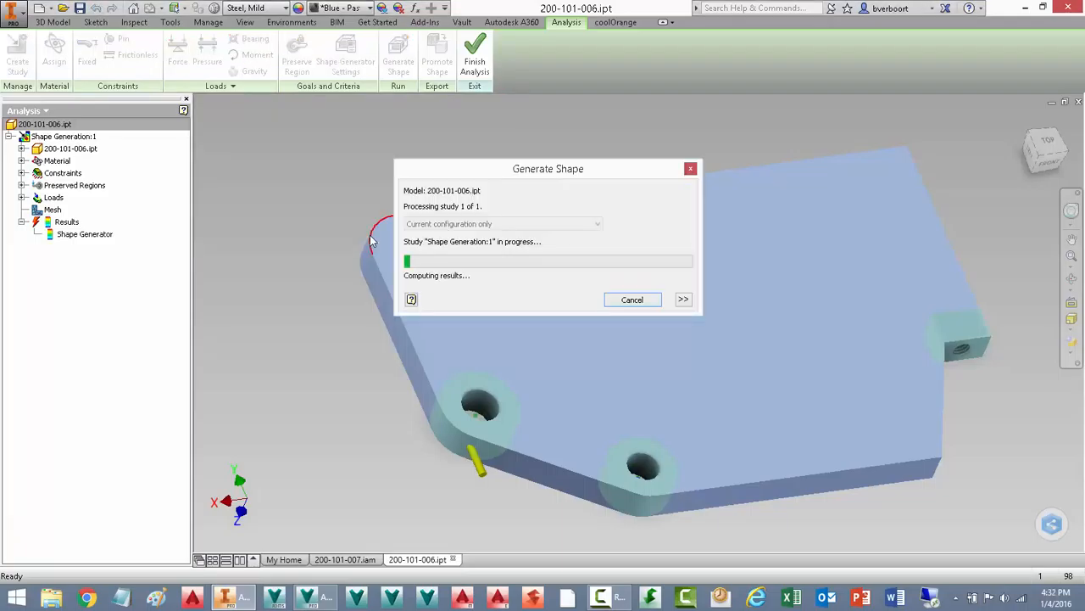
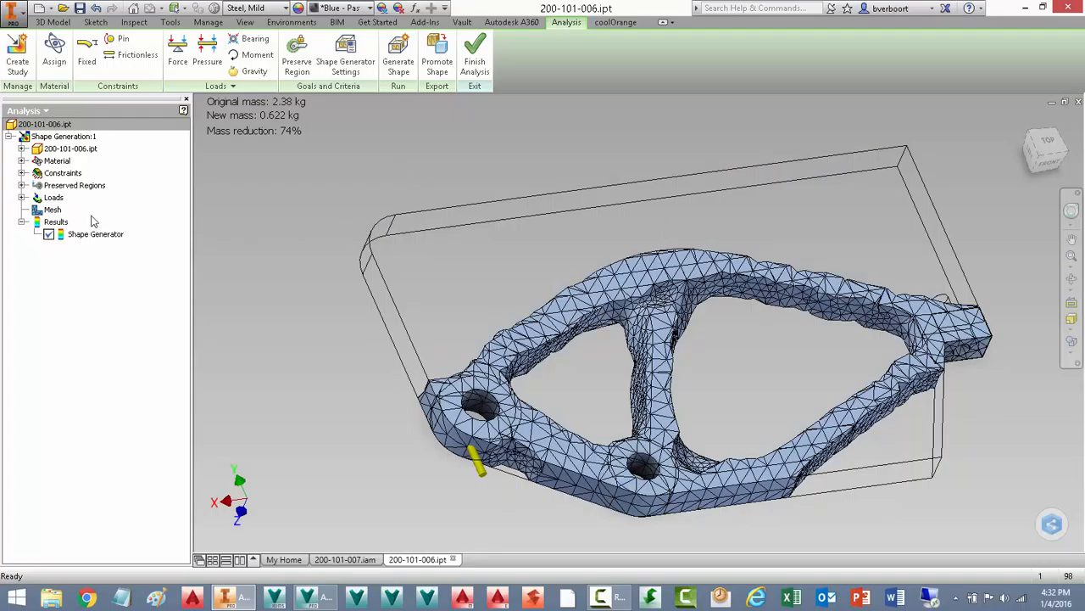
Step: Promote the generated shape to the current part file and set the part's visual style to Wireframe
{"action": "left_click", "coordinate": [49, 223]}
{"action": "left_click", "coordinate": [434, 66]}
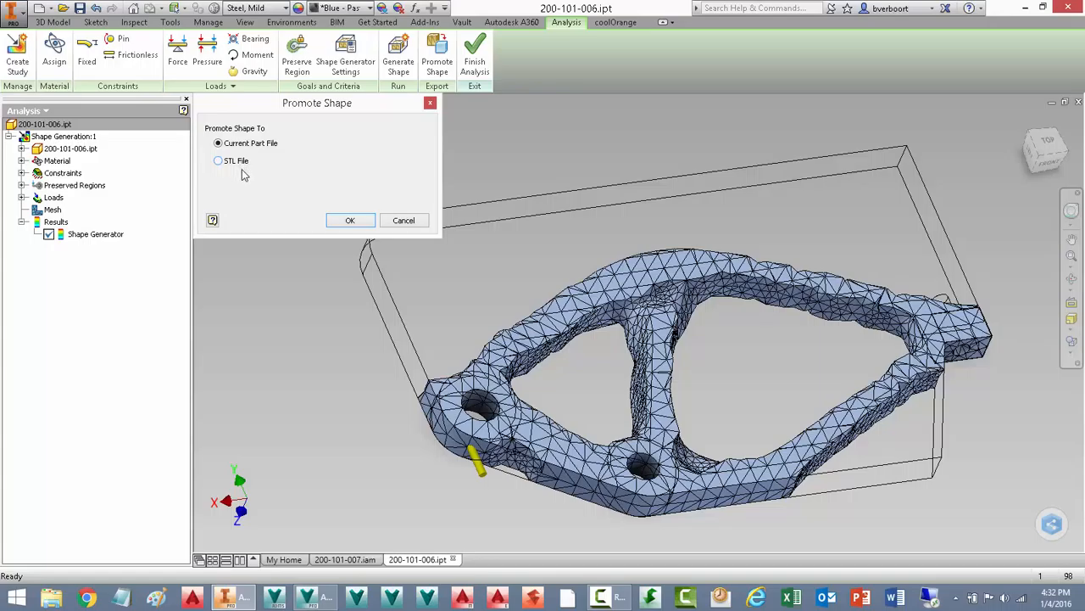
{"action": "left_click", "coordinate": [351, 222]}
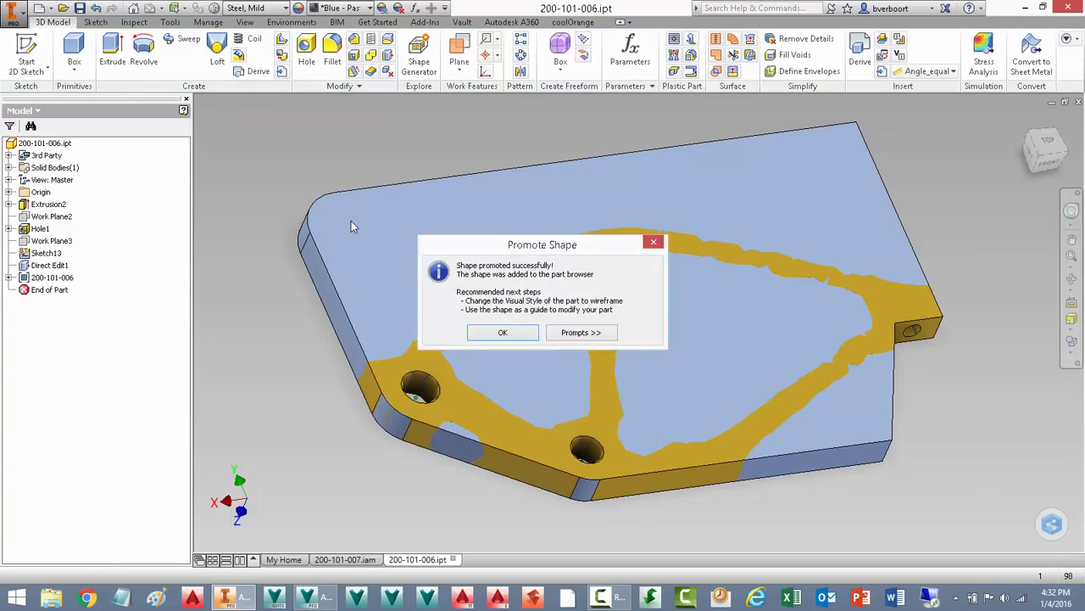
{"action": "left_click", "coordinate": [473, 332]}
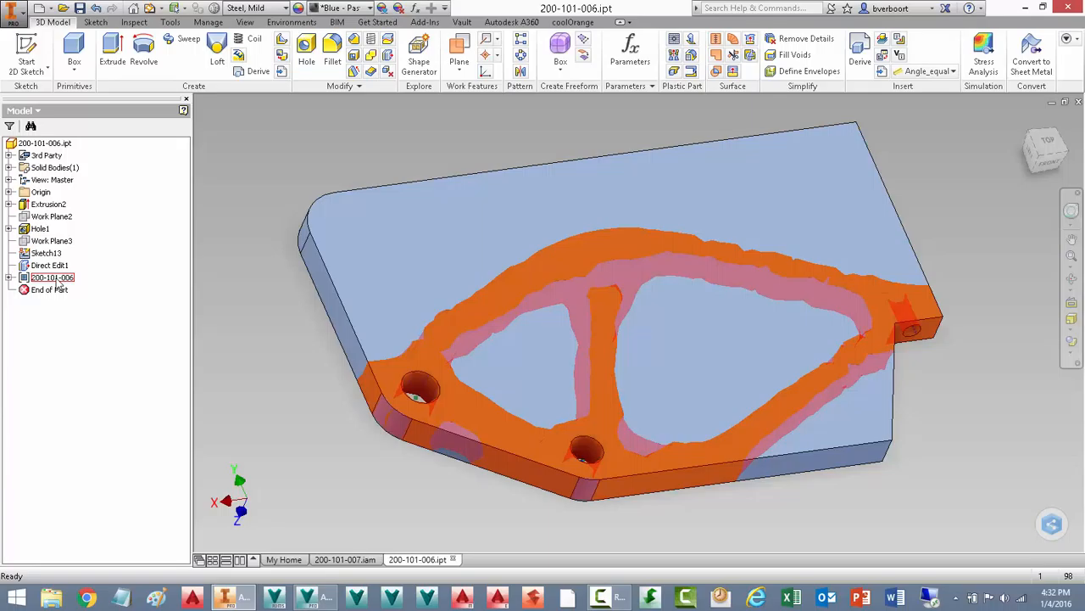
{"action": "left_click", "coordinate": [1074, 358]}
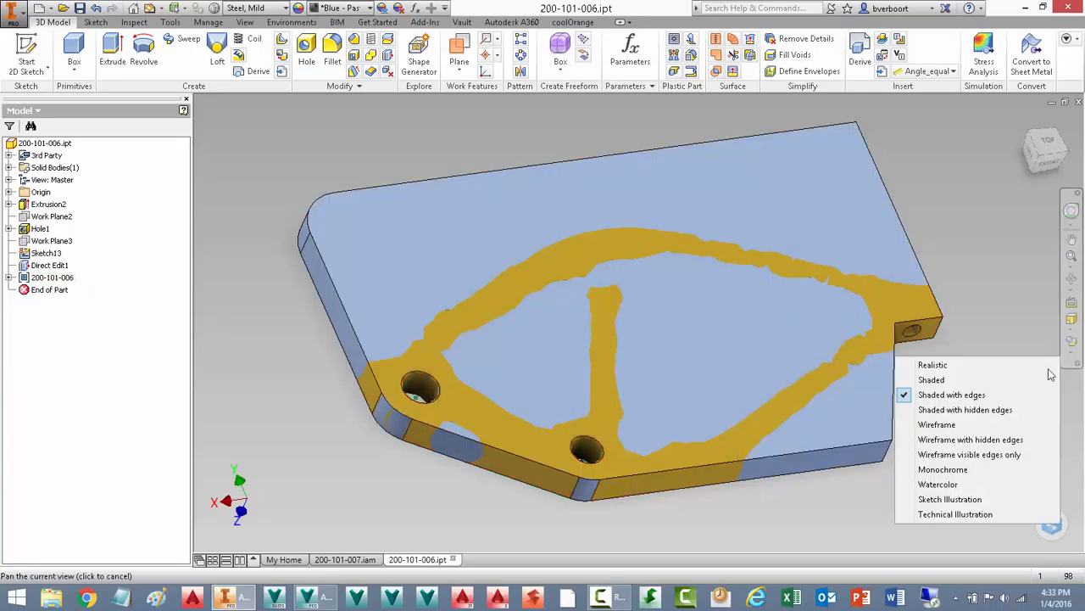
{"action": "left_click", "coordinate": [955, 426]}
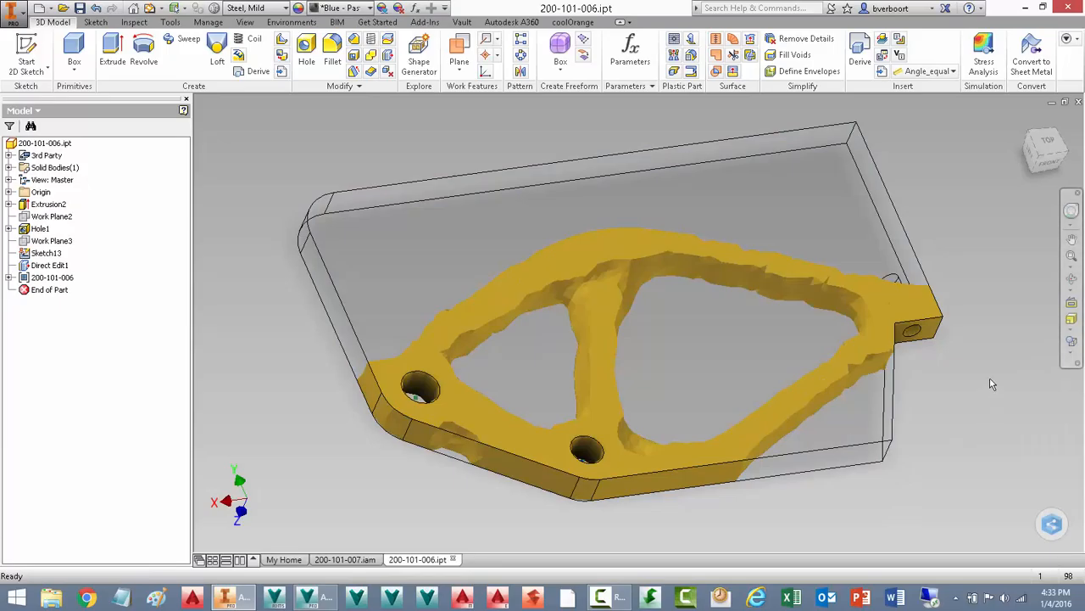
Step: Start a new 2D sketch on the top face of the wireframe plate
{"action": "right_click", "coordinate": [972, 235]}
{"action": "left_click", "coordinate": [974, 274]}
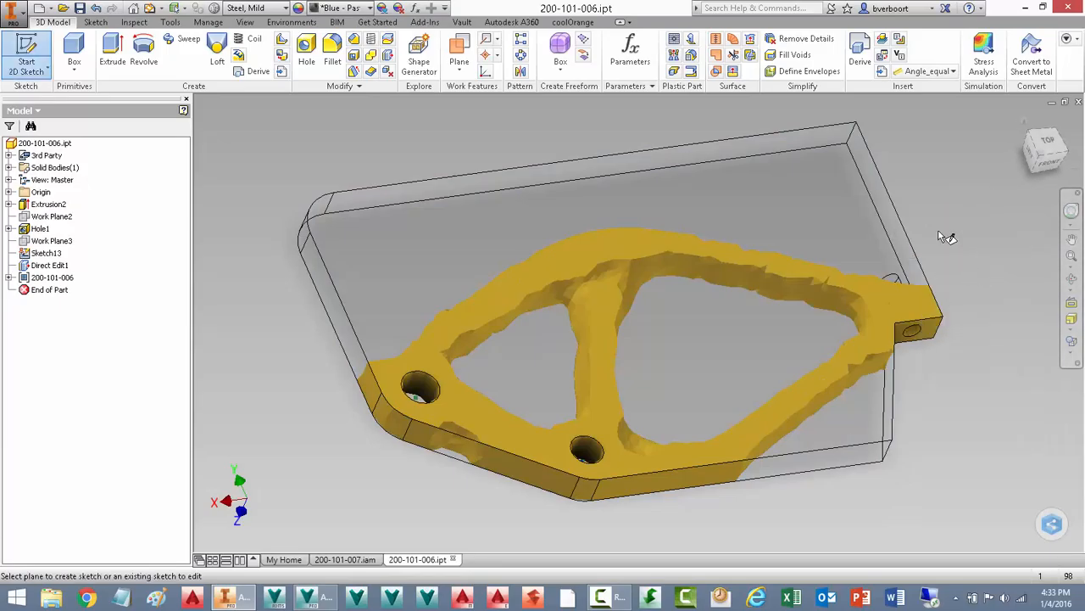
{"action": "left_click", "coordinate": [814, 192]}
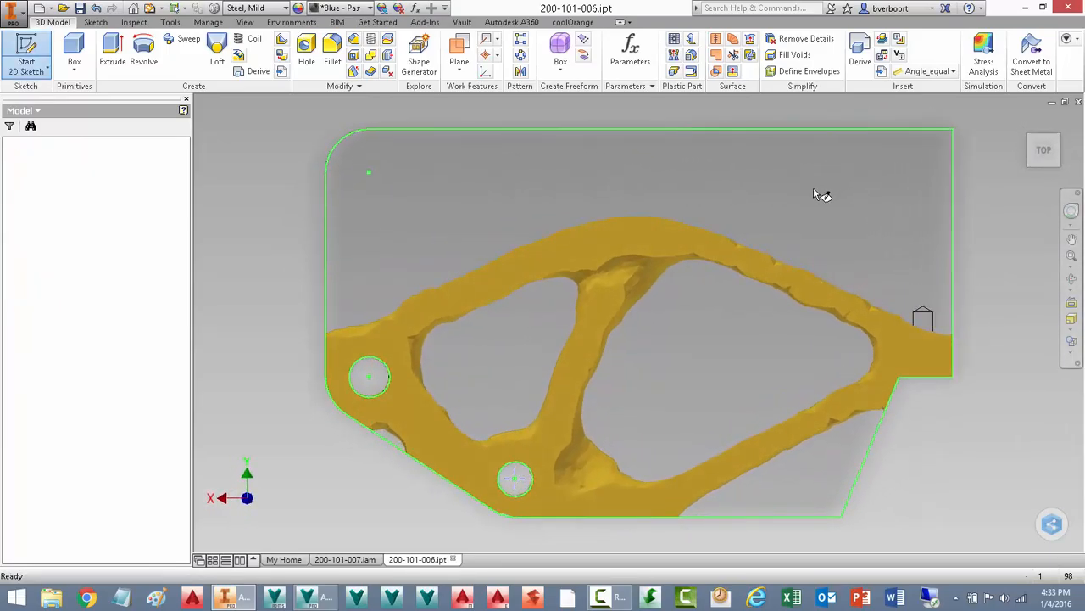
Step: Sketch the profile above the shape: a line about 84 mm long, a tangent arc over the crest, and a line about 93 mm long
{"action": "right_click", "coordinate": [220, 153]}
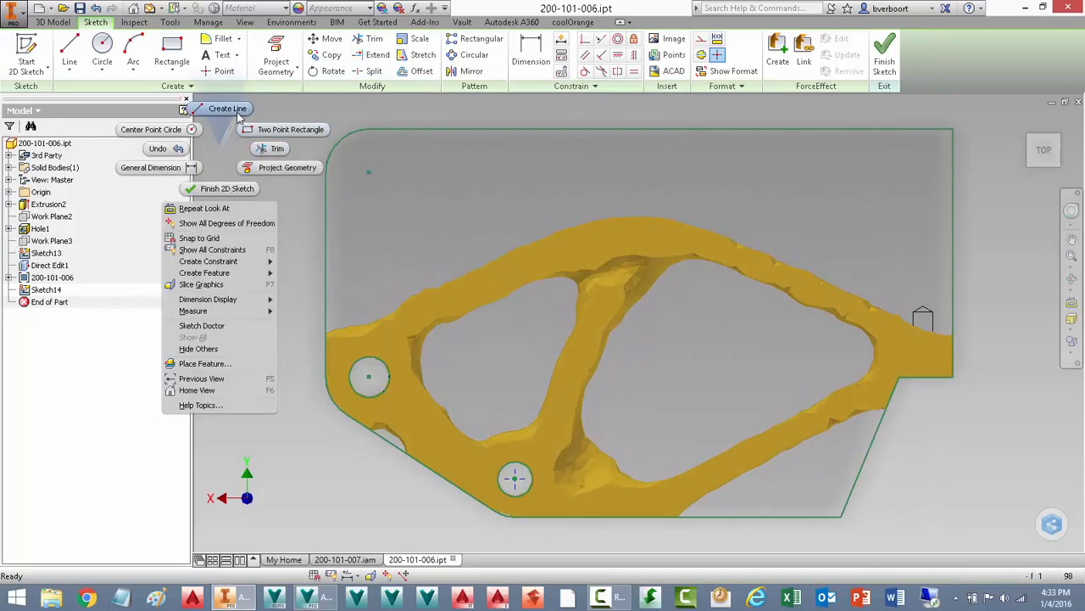
{"action": "left_click", "coordinate": [224, 109]}
{"action": "left_click", "coordinate": [327, 323]}
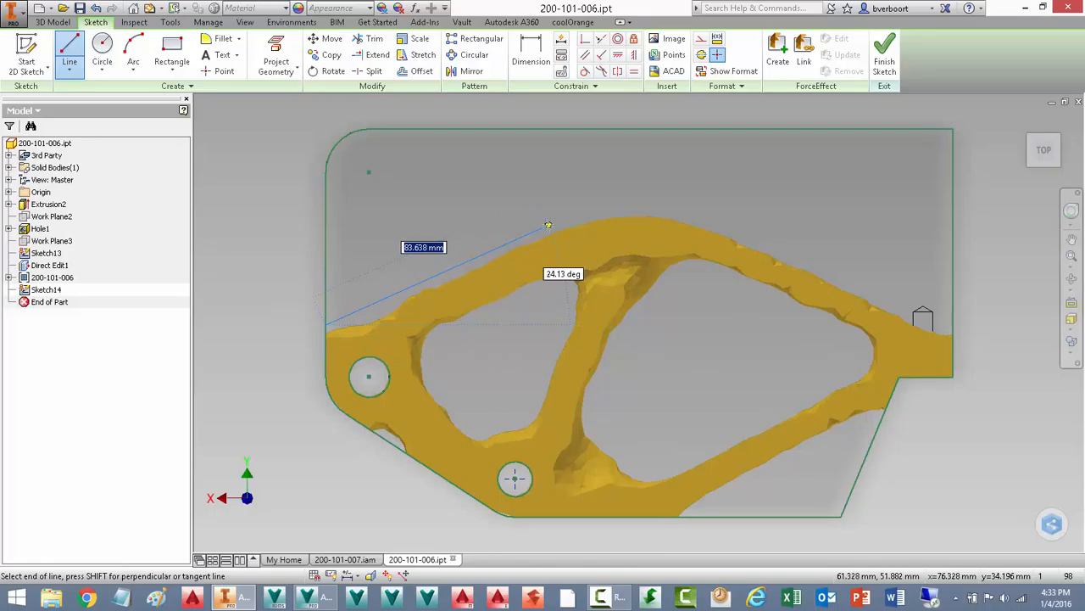
{"action": "left_click", "coordinate": [548, 224]}
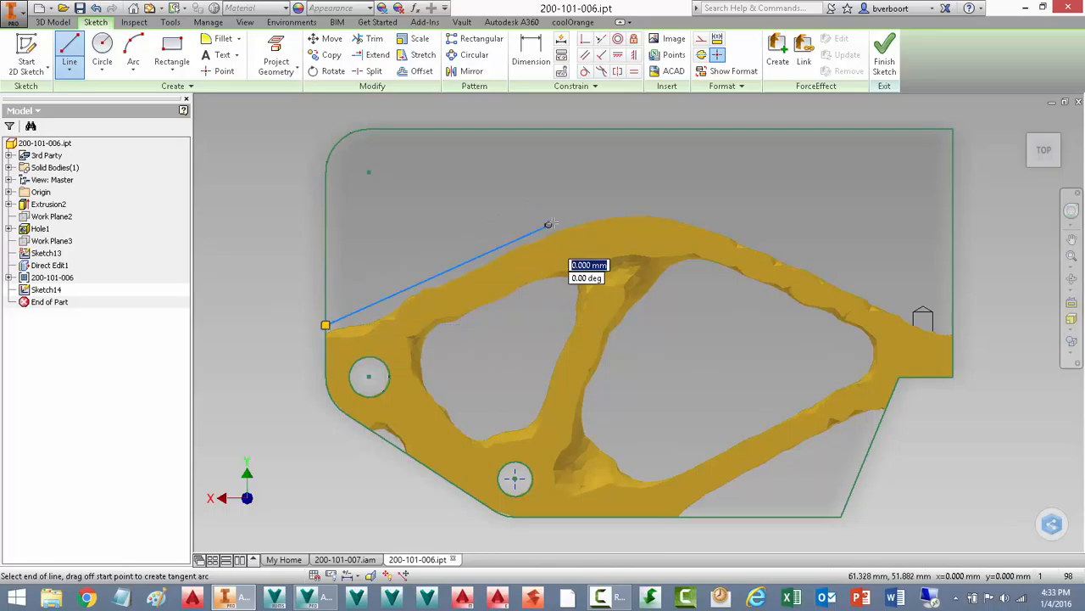
{"action": "left_click_drag", "start_coordinate": [549, 224], "coordinate": [690, 212]}
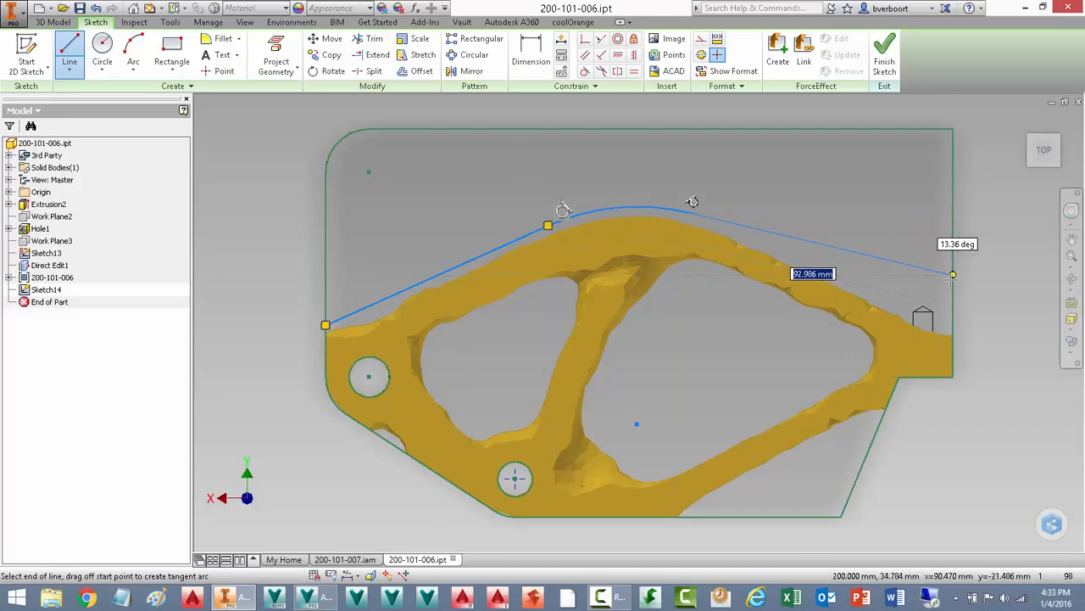
{"action": "left_click", "coordinate": [953, 274]}
{"action": "right_click", "coordinate": [970, 328]}
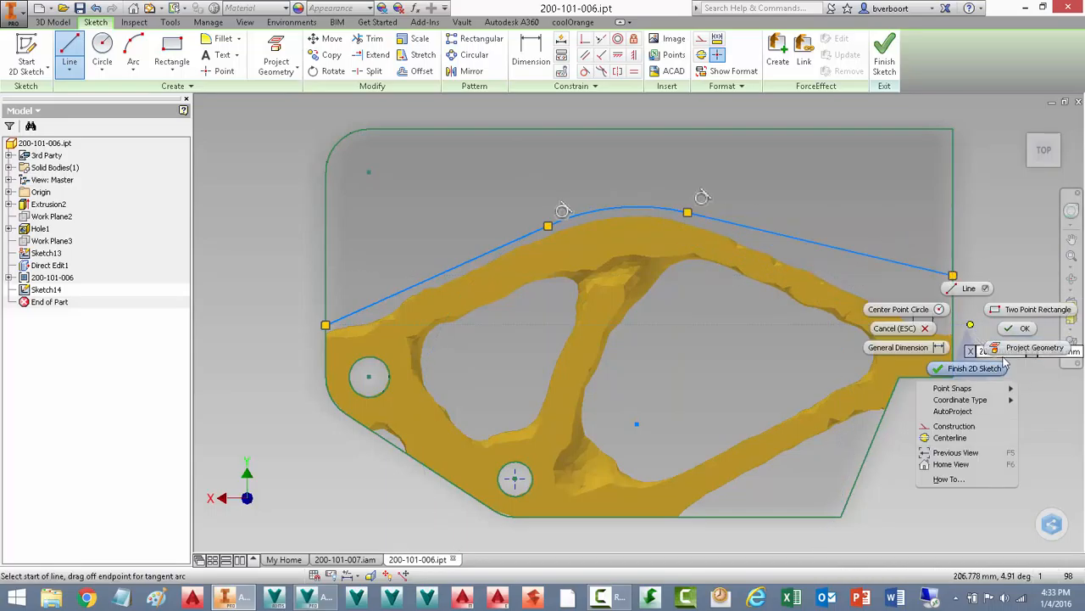
{"action": "left_click", "coordinate": [1013, 331]}
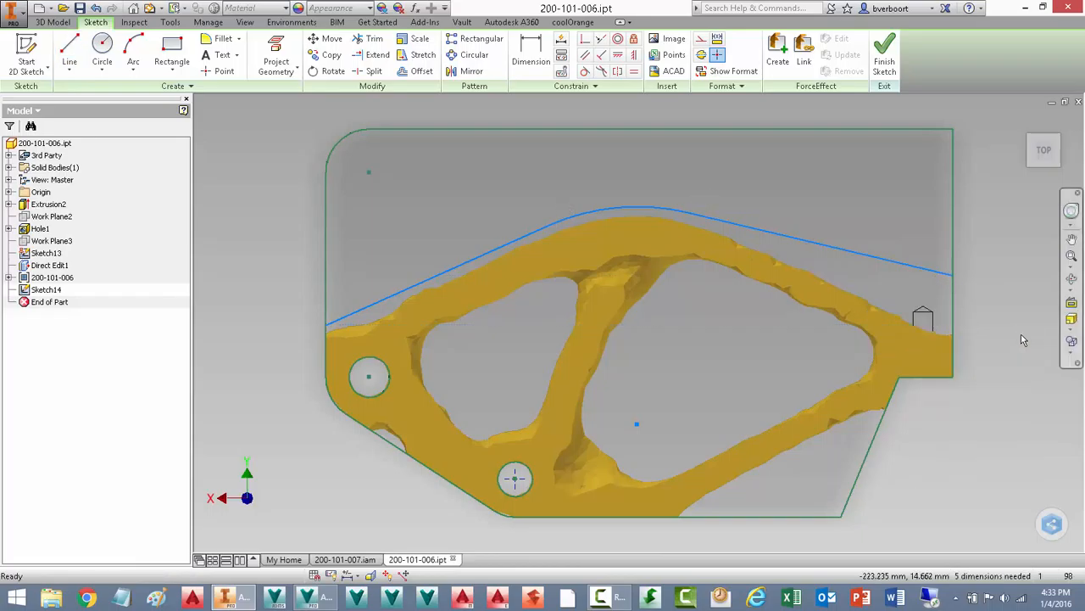
Step: Draw a diagonal line beneath the shape's lower right arm, between the plate's slanted edge and its bottom edge
{"action": "right_click", "coordinate": [932, 450]}
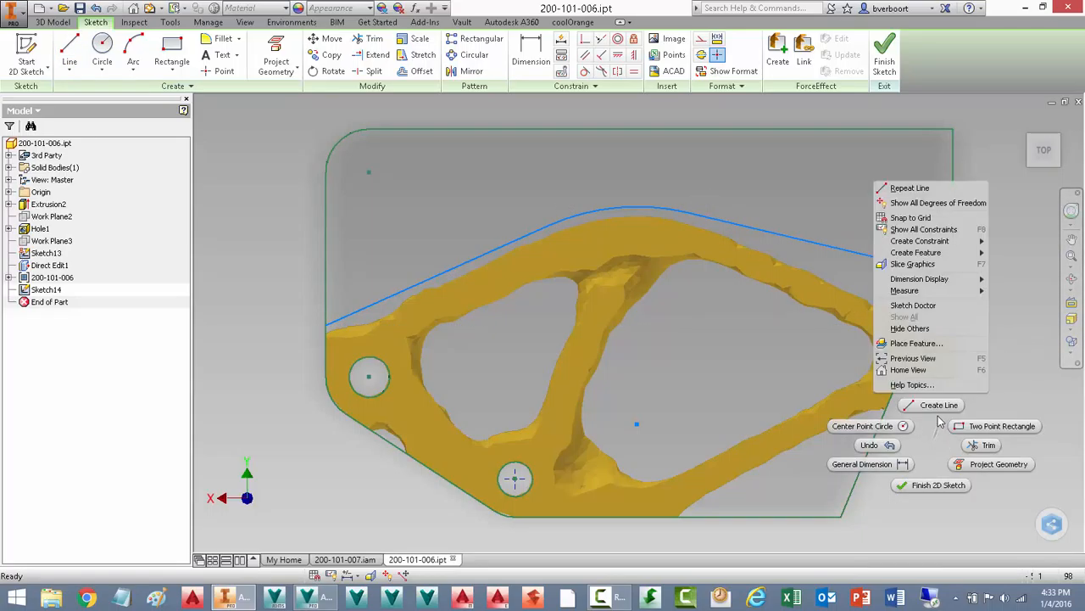
{"action": "left_click", "coordinate": [938, 404]}
{"action": "left_click", "coordinate": [880, 422]}
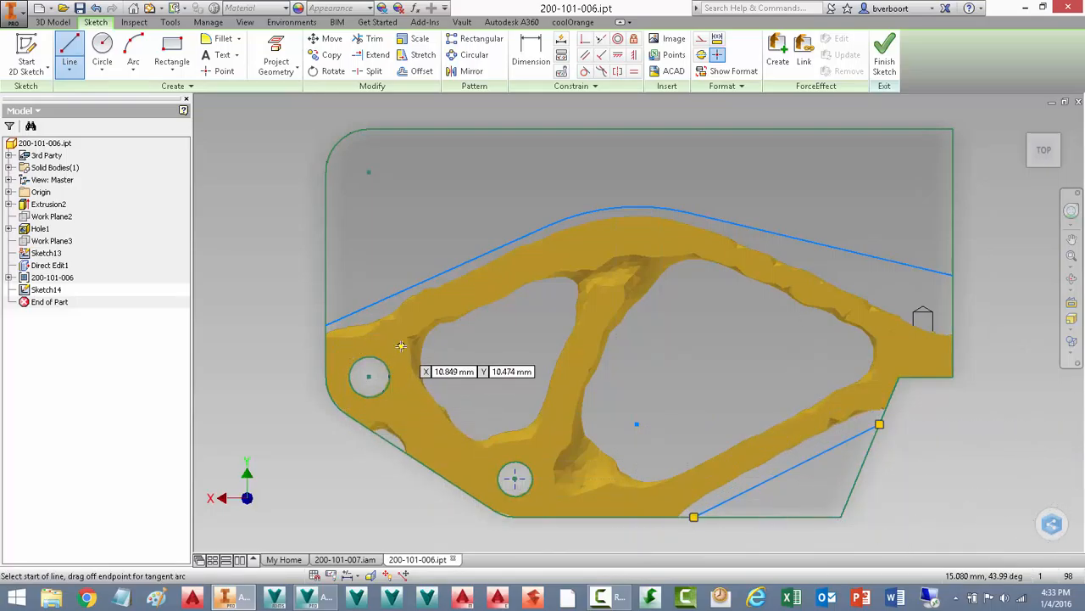
Step: Draw a closed four-sided line outline around the generated shape's smaller left opening
{"action": "left_click", "coordinate": [399, 344]}
{"action": "left_click", "coordinate": [588, 255]}
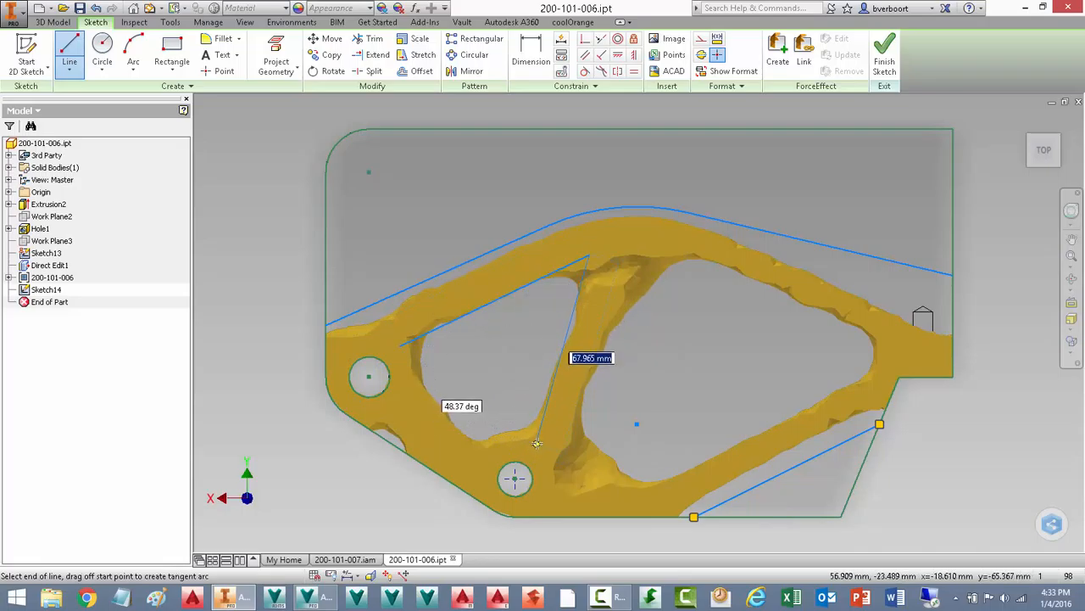
{"action": "left_click", "coordinate": [539, 434]}
{"action": "left_click", "coordinate": [468, 445]}
{"action": "left_click", "coordinate": [399, 345]}
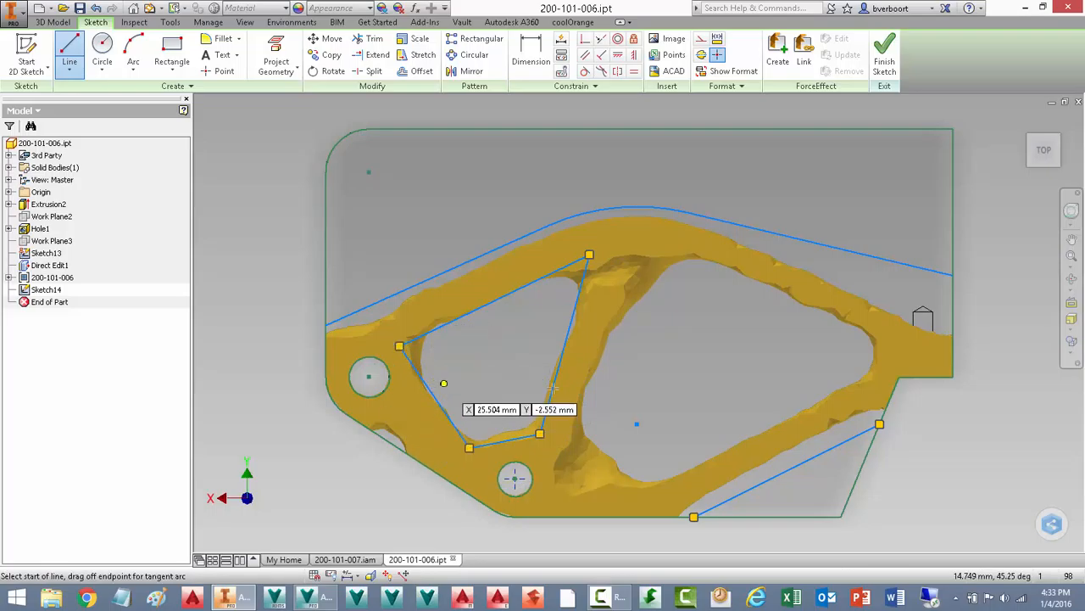
Step: Draw a closed four-sided line outline around the generated shape's larger right opening
{"action": "left_click", "coordinate": [667, 247]}
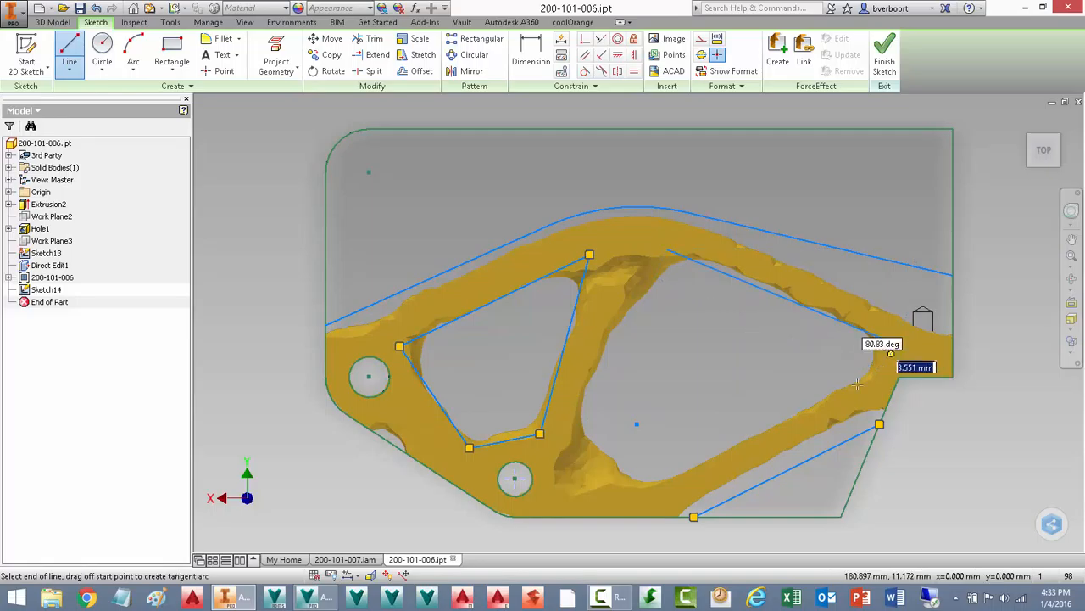
{"action": "left_click", "coordinate": [897, 342]}
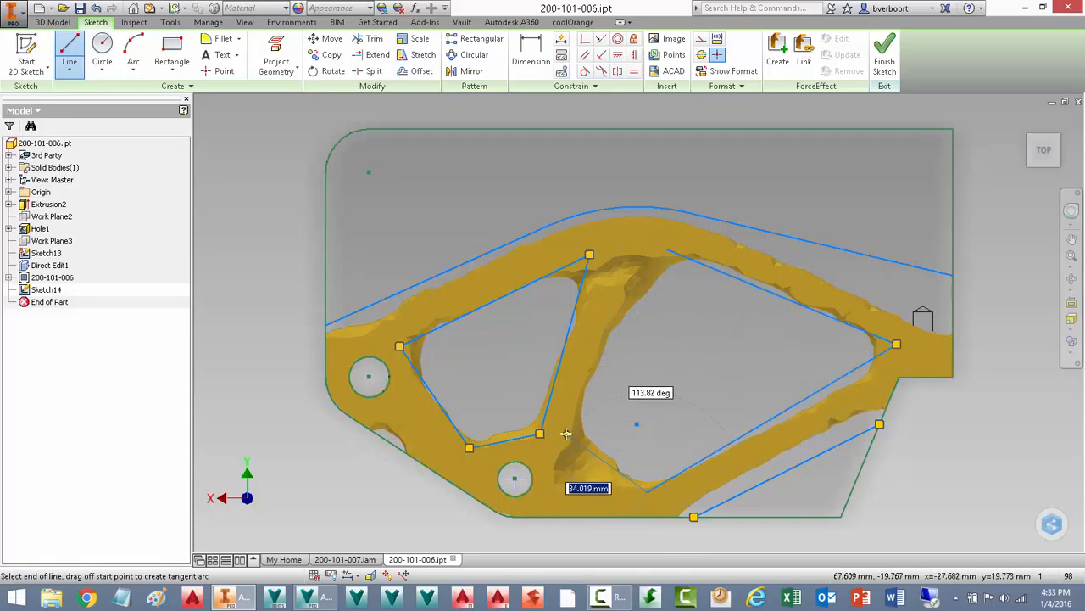
{"action": "left_click", "coordinate": [647, 491]}
{"action": "left_click", "coordinate": [666, 249]}
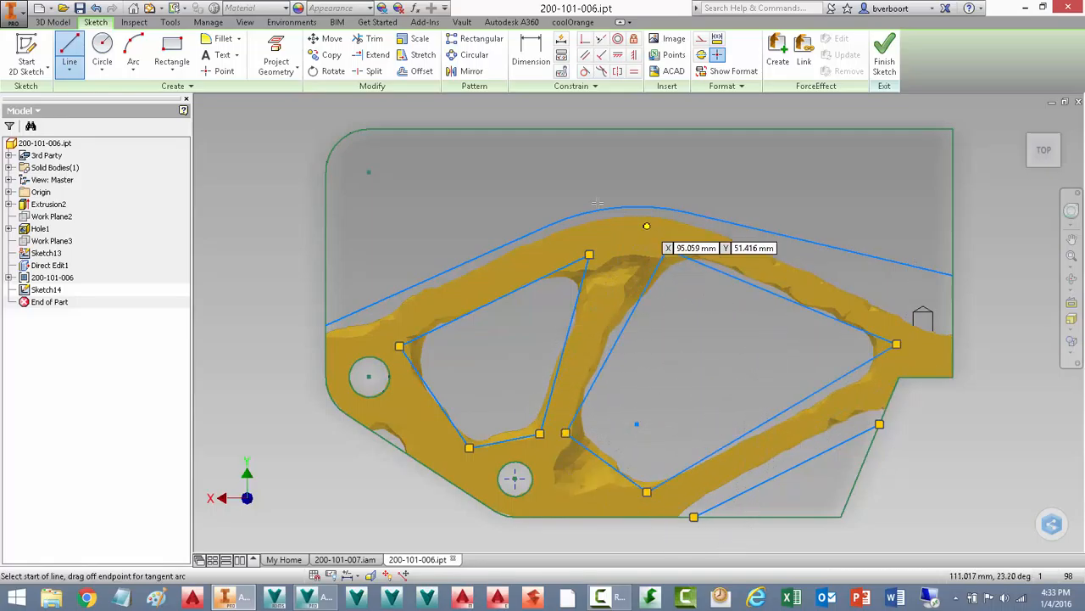
{"action": "right_click", "coordinate": [254, 225]}
{"action": "left_click", "coordinate": [294, 226]}
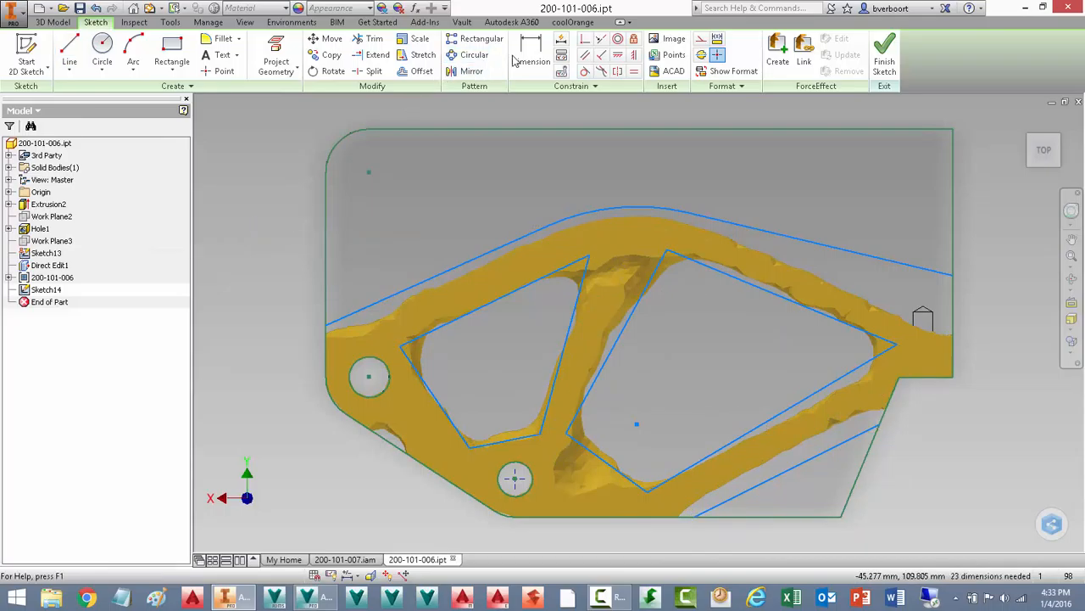
Step: Constrain the large opening's lower side parallel to the lower diagonal line, and the small opening's upper side parallel to the outer profile's left line
{"action": "left_click", "coordinate": [586, 55]}
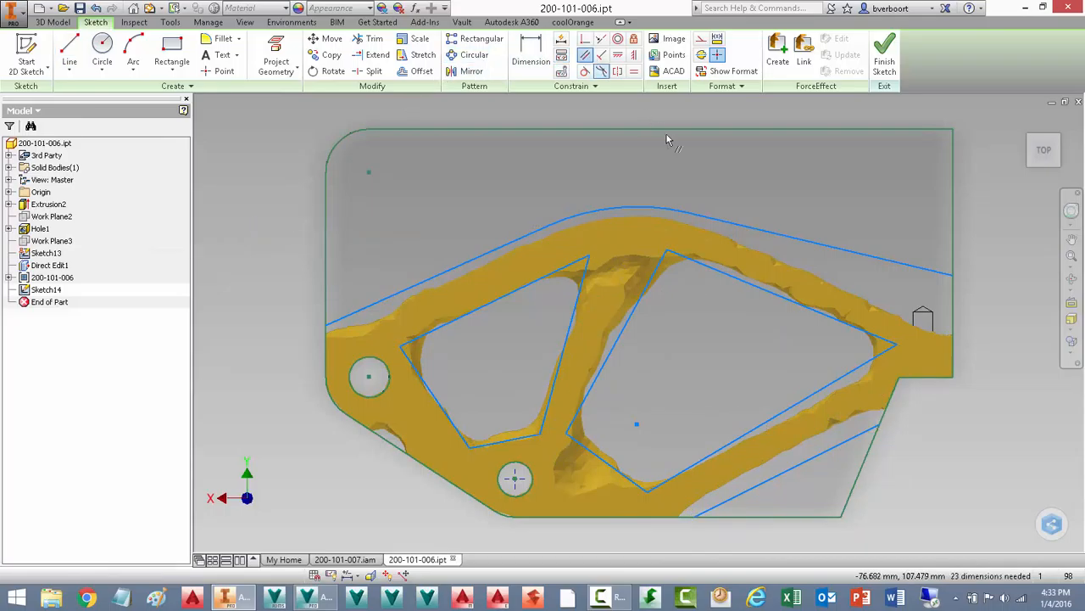
{"action": "left_click", "coordinate": [848, 383]}
{"action": "left_click", "coordinate": [848, 447]}
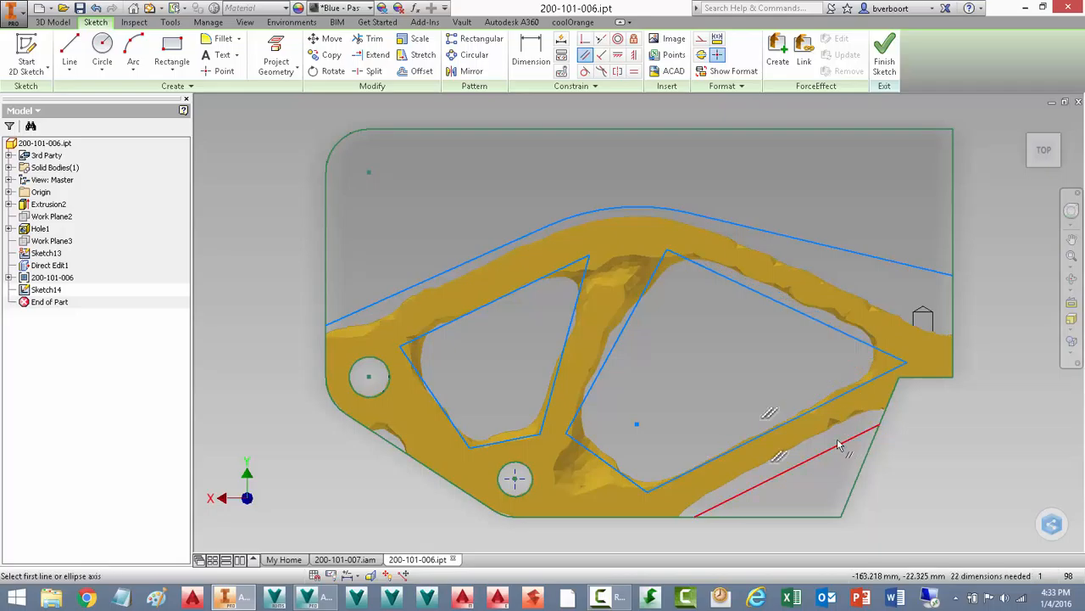
{"action": "left_click", "coordinate": [499, 301]}
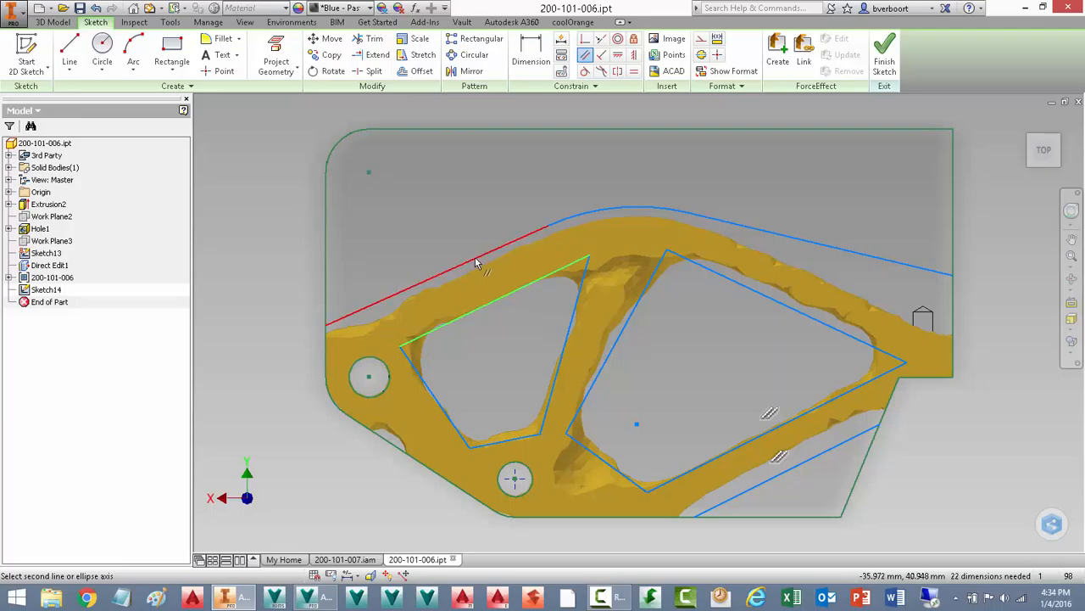
{"action": "left_click", "coordinate": [479, 261]}
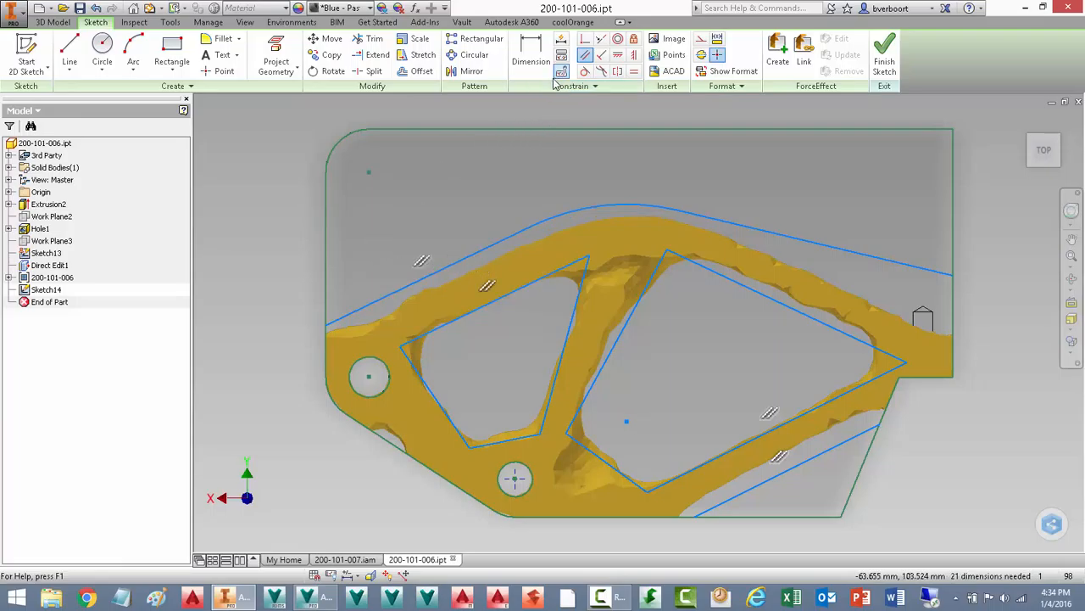
Step: Dimension the lower diagonal line's bottom endpoint 90 mm horizontally from the plate's right edge
{"action": "right_click", "coordinate": [557, 103]}
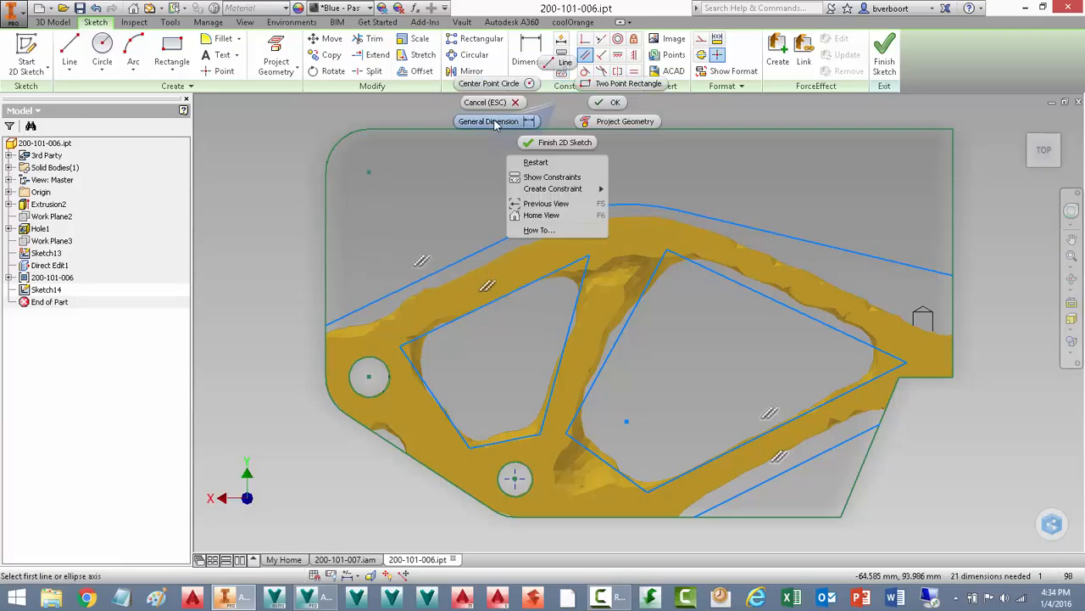
{"action": "left_click", "coordinate": [496, 124]}
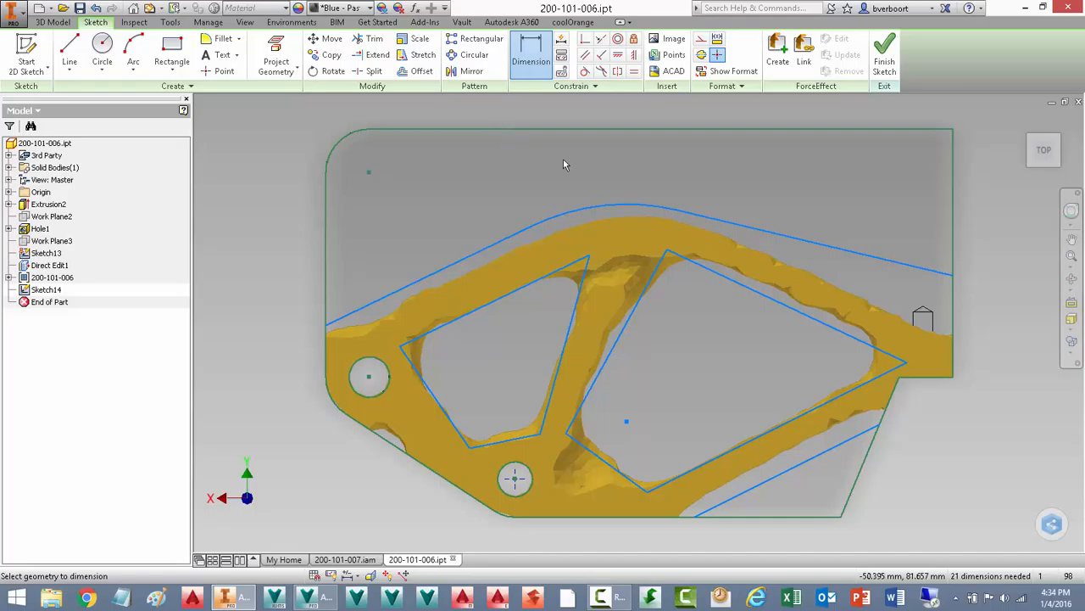
{"action": "left_click", "coordinate": [694, 517]}
{"action": "left_click", "coordinate": [953, 383]}
{"action": "left_click", "coordinate": [879, 541]}
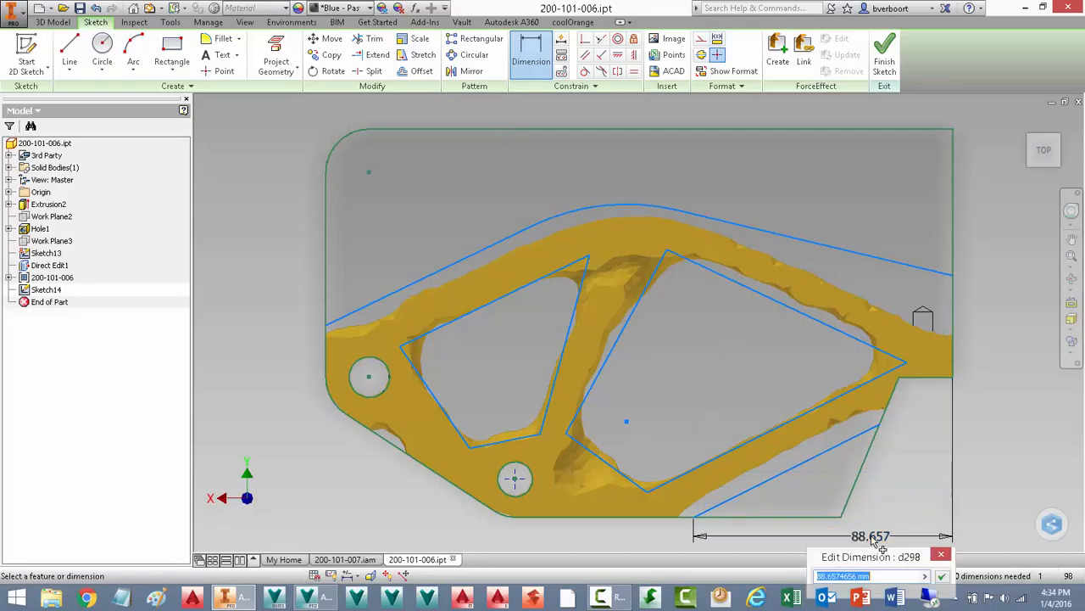
{"action": "type", "text": "90"}
{"action": "key", "text": "Return"}
Step: Dimension the lower diagonal line's upper endpoint 15 mm vertically from the horizontal edge of the plate's right-hand step
{"action": "left_click", "coordinate": [929, 379]}
{"action": "left_click", "coordinate": [884, 426]}
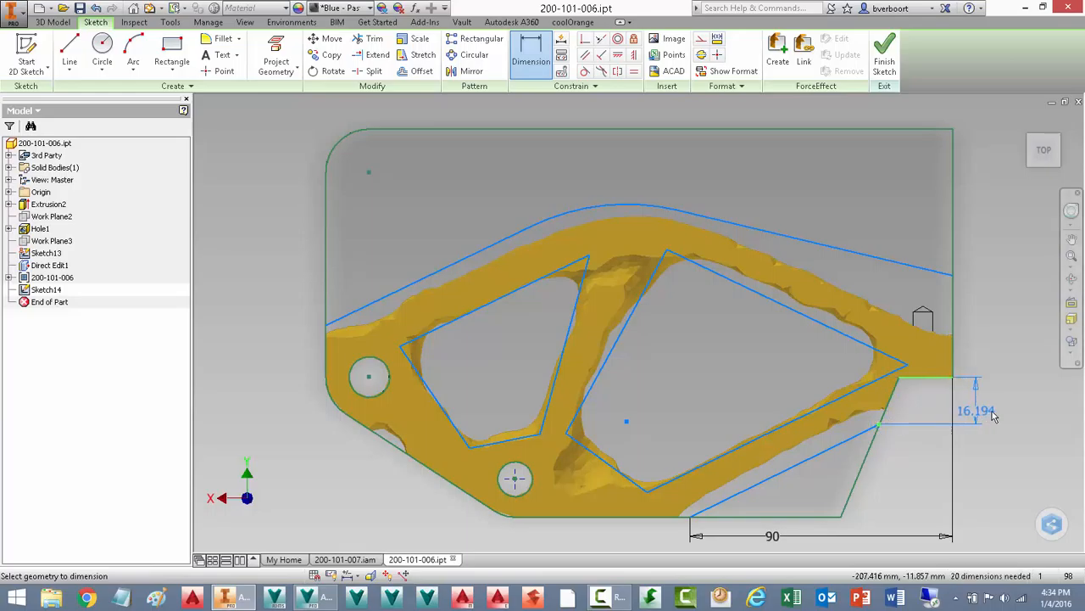
{"action": "left_click", "coordinate": [1015, 409]}
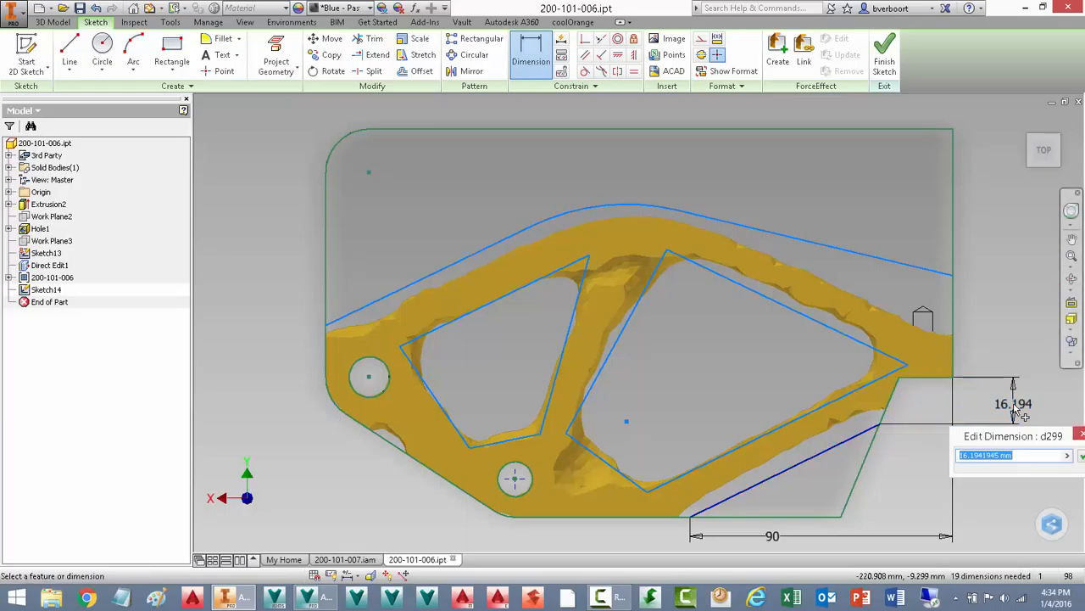
{"action": "type", "text": "15"}
{"action": "key", "text": "Return"}
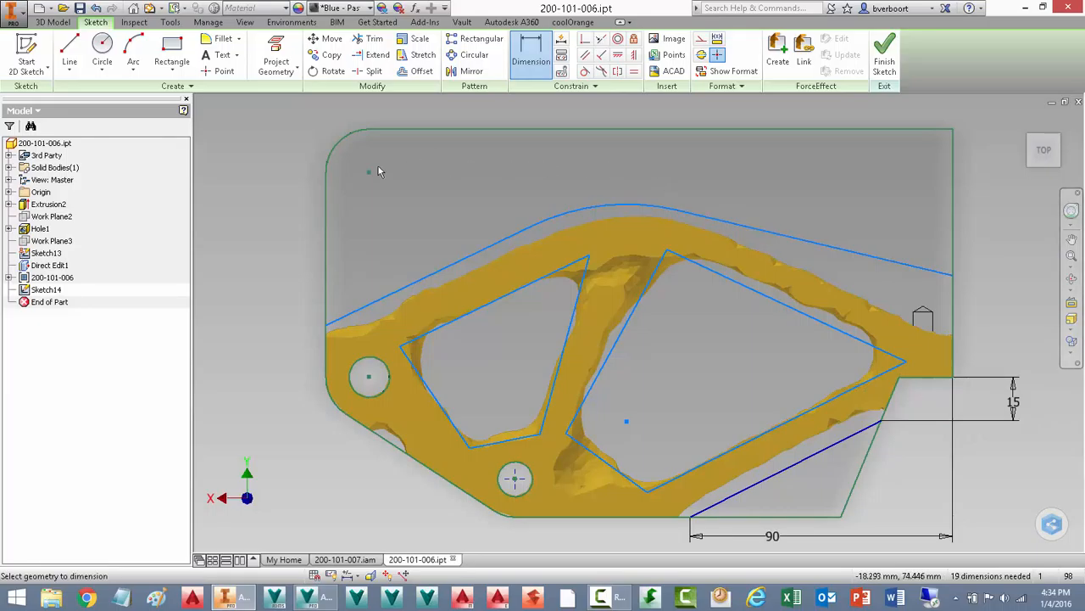
{"action": "right_click", "coordinate": [271, 178]}
{"action": "left_click", "coordinate": [302, 178]}
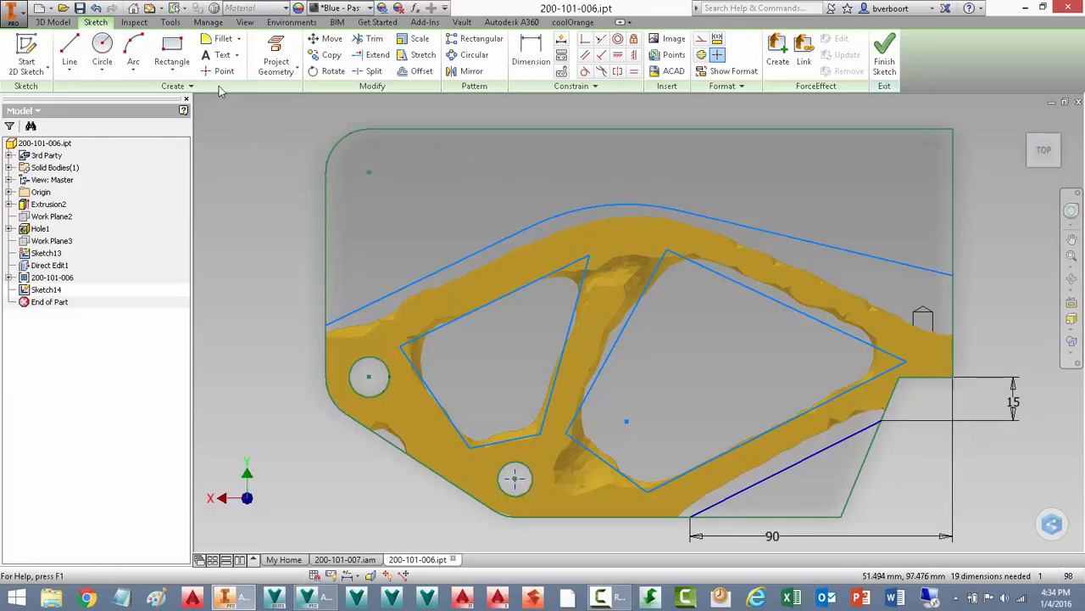
Step: Fillet all four corners of the smaller left opening's outline with an 8 mm radius
{"action": "left_click", "coordinate": [222, 39]}
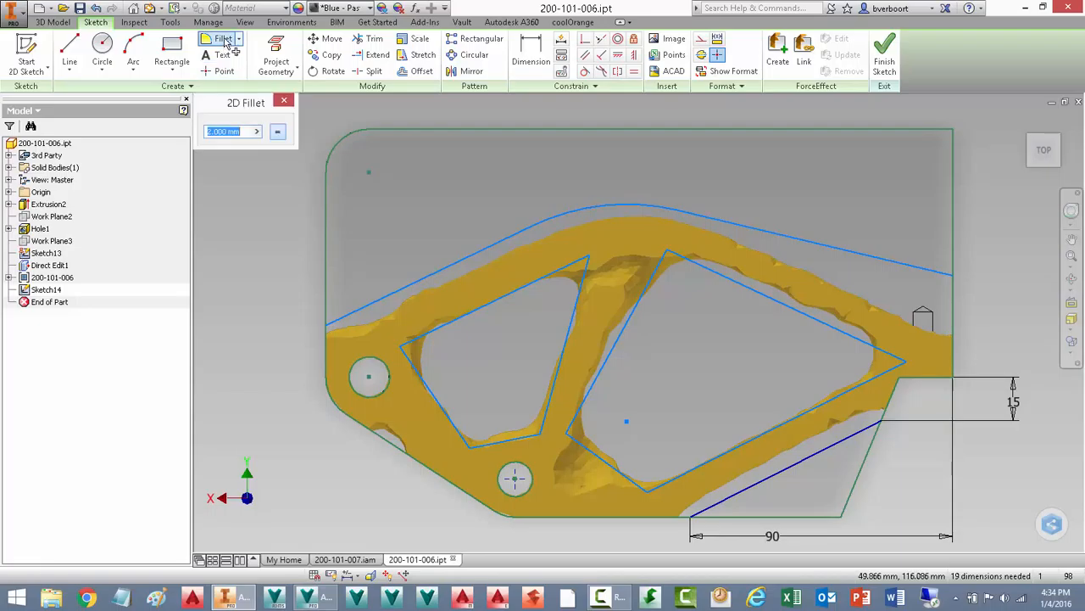
{"action": "type", "text": "8"}
{"action": "left_click", "coordinate": [396, 347]}
{"action": "left_click", "coordinate": [471, 457]}
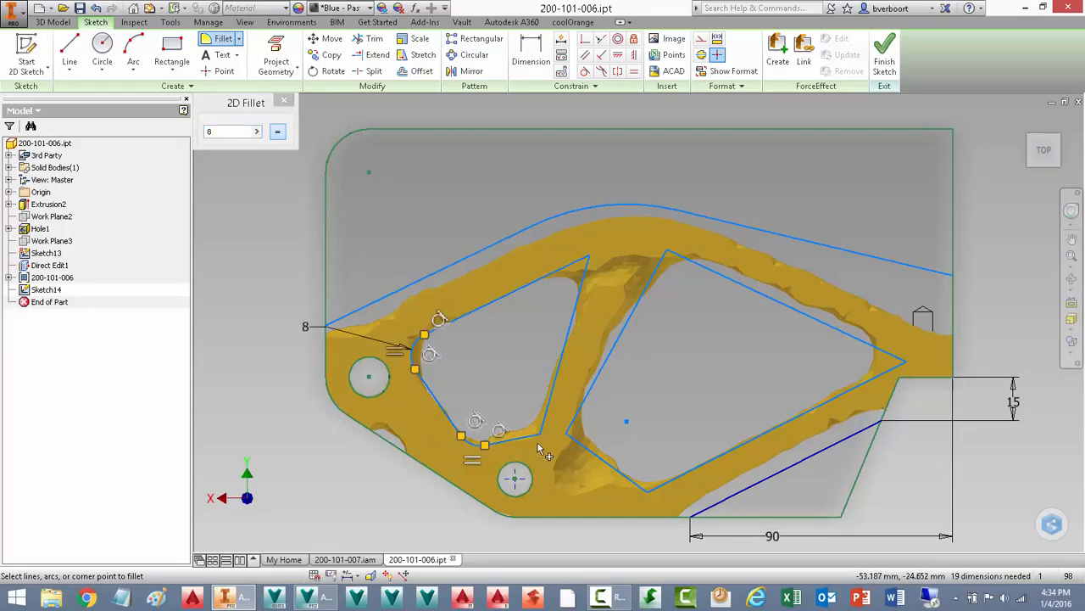
{"action": "left_click", "coordinate": [548, 446]}
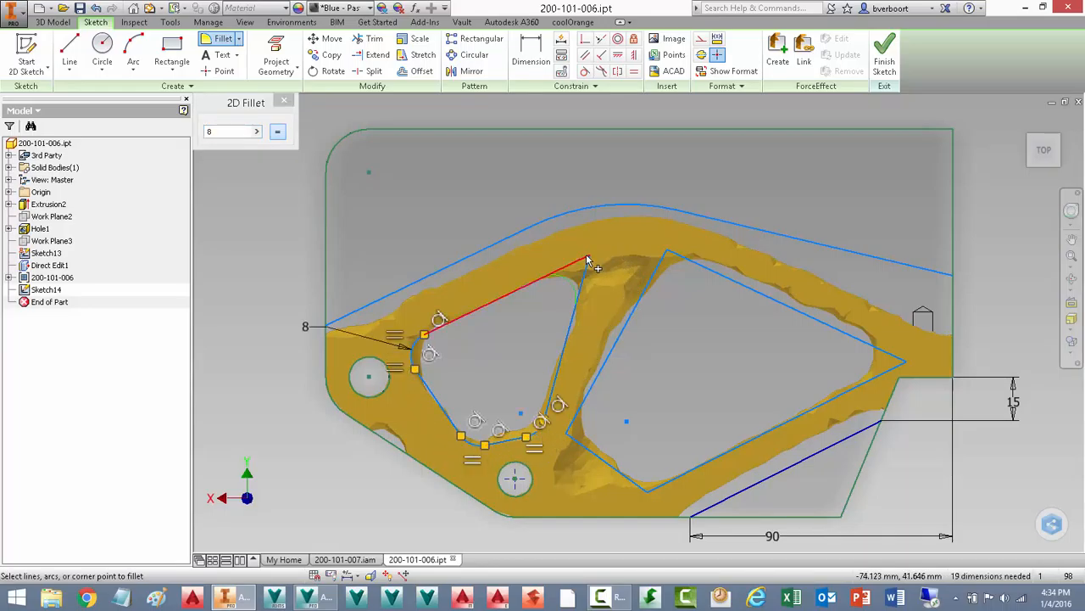
{"action": "left_click", "coordinate": [589, 254]}
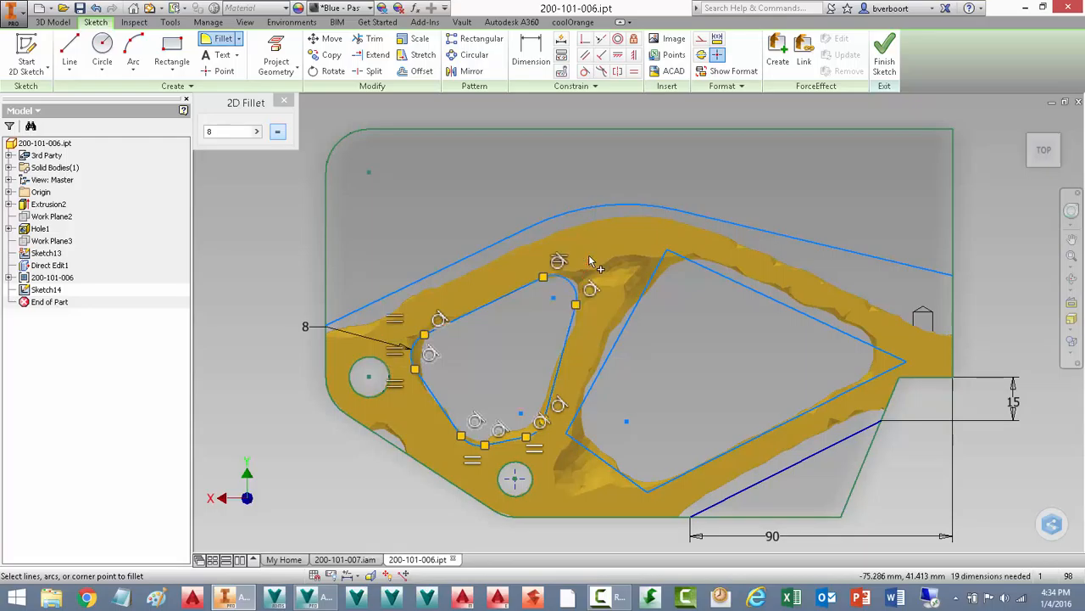
Step: Fillet all four corners of the larger right opening's outline with the same 8 mm radius
{"action": "left_click", "coordinate": [662, 248]}
{"action": "left_click", "coordinate": [907, 361]}
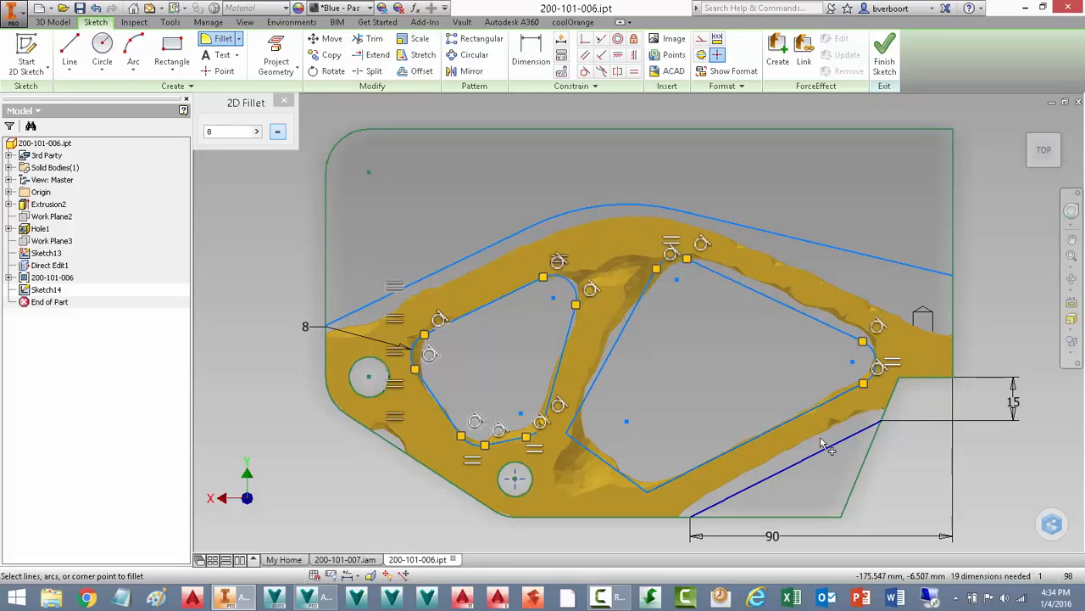
{"action": "left_click", "coordinate": [649, 499]}
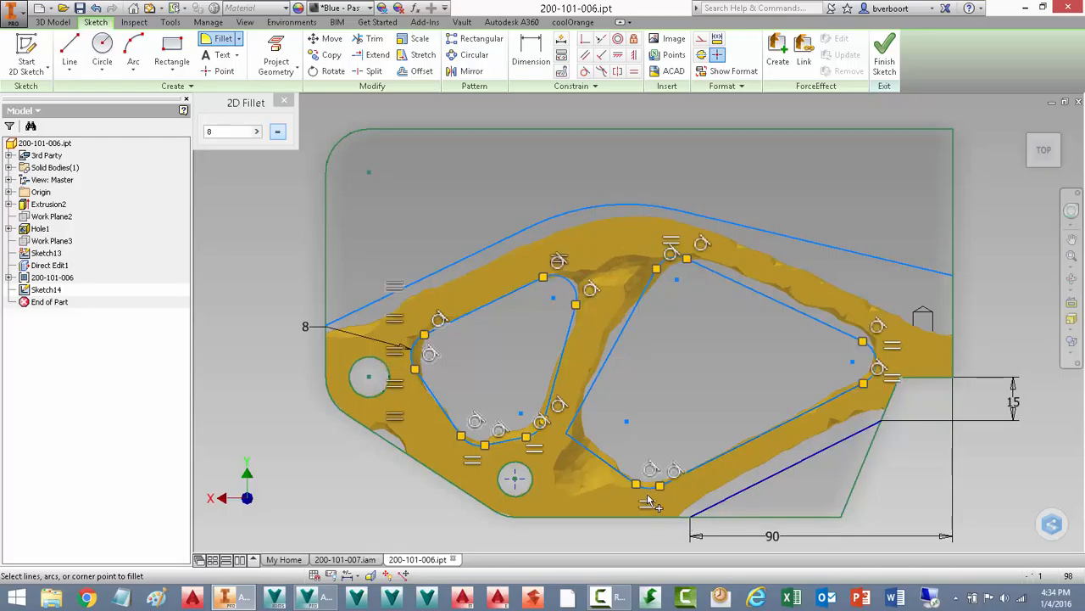
{"action": "left_click", "coordinate": [567, 437]}
{"action": "right_click", "coordinate": [272, 297]}
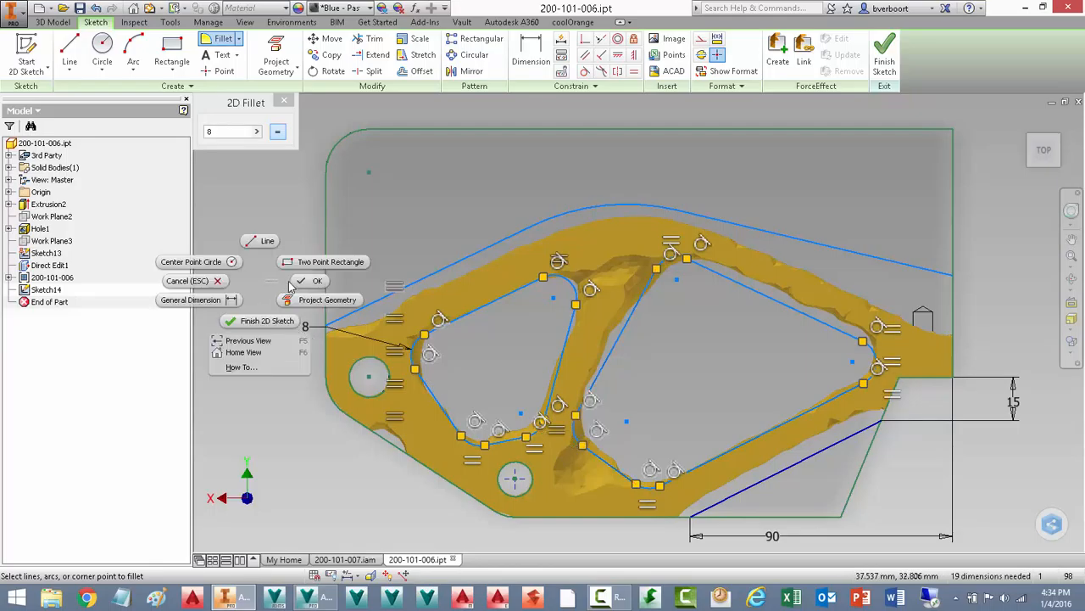
{"action": "left_click", "coordinate": [271, 269]}
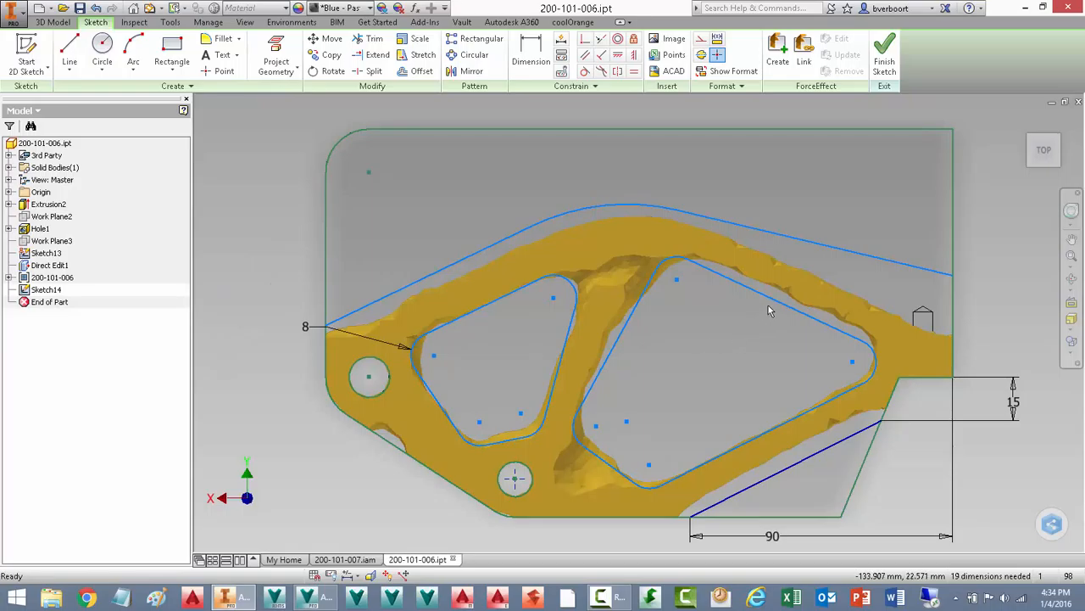
Step: Reshape the larger opening's upper edge and the upper cut outline to follow the generated shape more closely, and finish the sketch
{"action": "left_click_drag", "start_coordinate": [771, 309], "coordinate": [747, 302]}
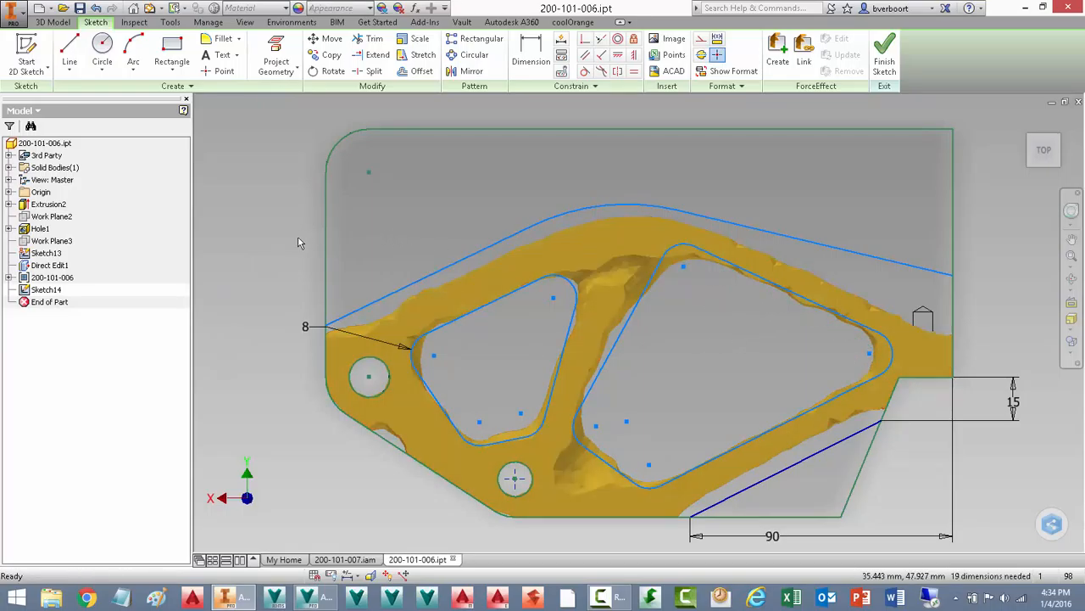
{"action": "left_click_drag", "start_coordinate": [454, 265], "coordinate": [458, 268]}
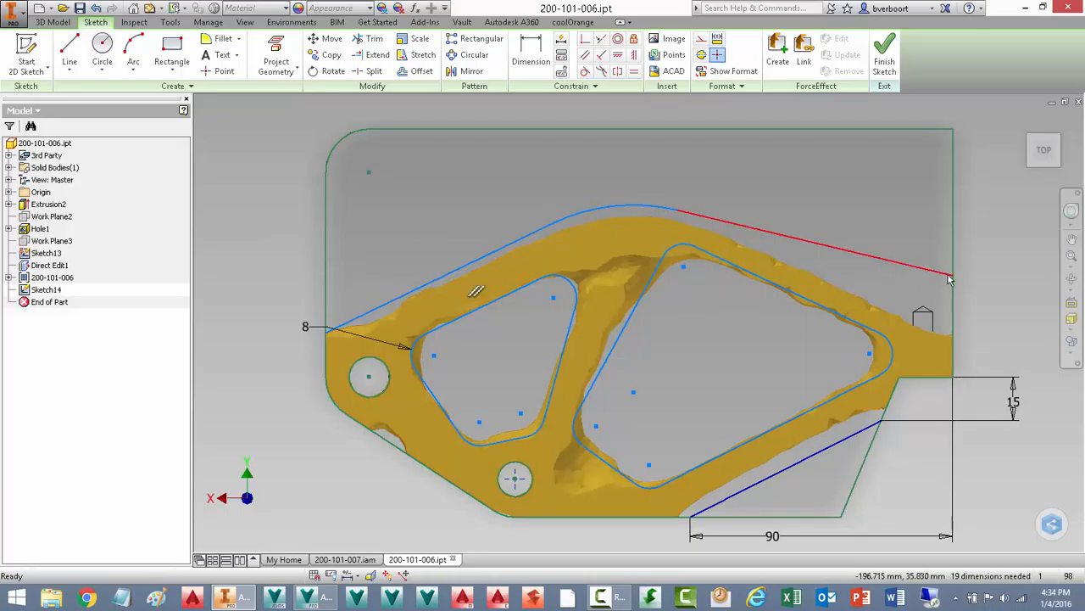
{"action": "left_click_drag", "start_coordinate": [954, 280], "coordinate": [953, 303]}
{"action": "left_click_drag", "start_coordinate": [630, 208], "coordinate": [633, 214]}
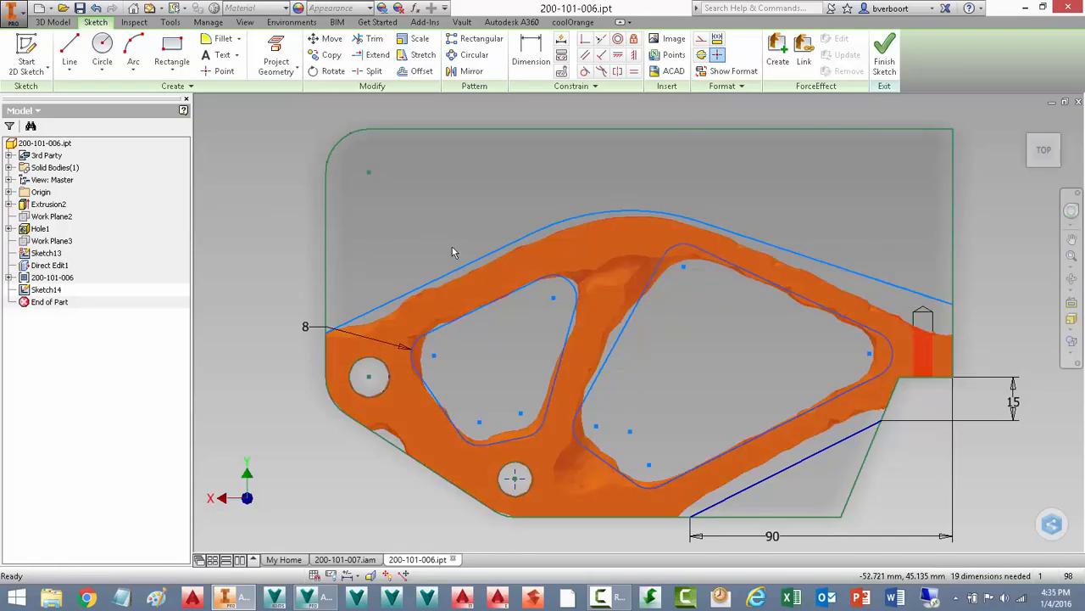
{"action": "right_click", "coordinate": [249, 235]}
{"action": "left_click", "coordinate": [250, 276]}
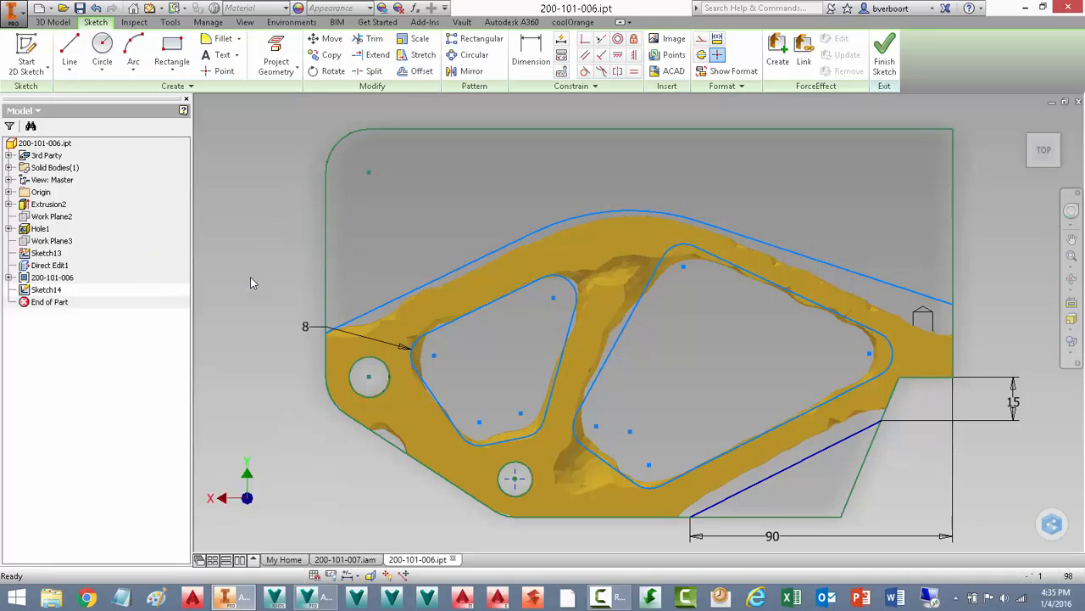
Step: Extrude the upper waste region, both openings and the lower right triangle as a cut through all in both directions
{"action": "right_click", "coordinate": [265, 161]}
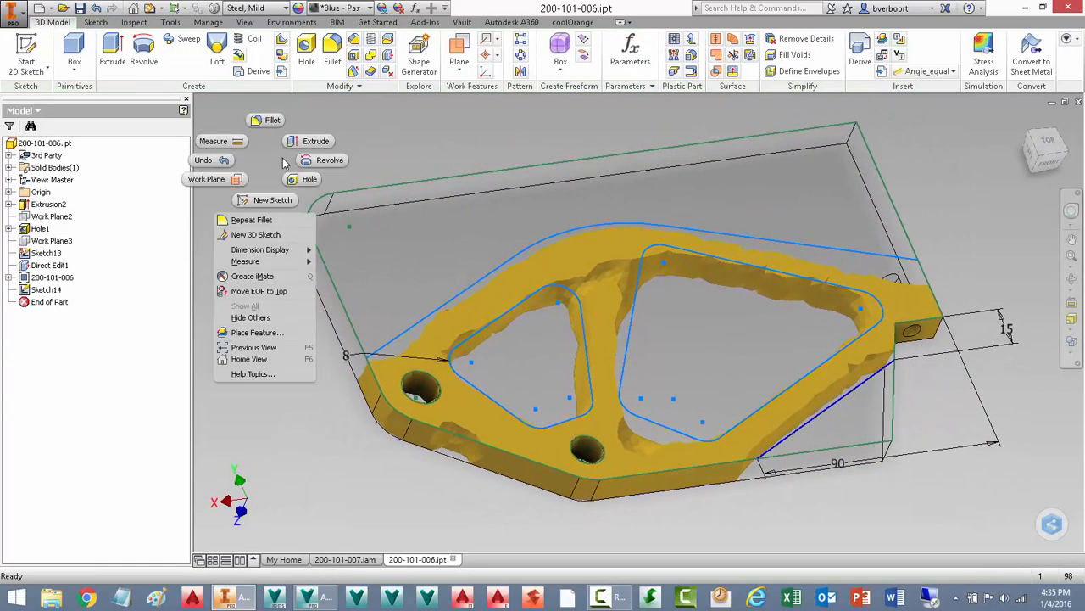
{"action": "left_click", "coordinate": [316, 140]}
{"action": "left_click", "coordinate": [400, 256]}
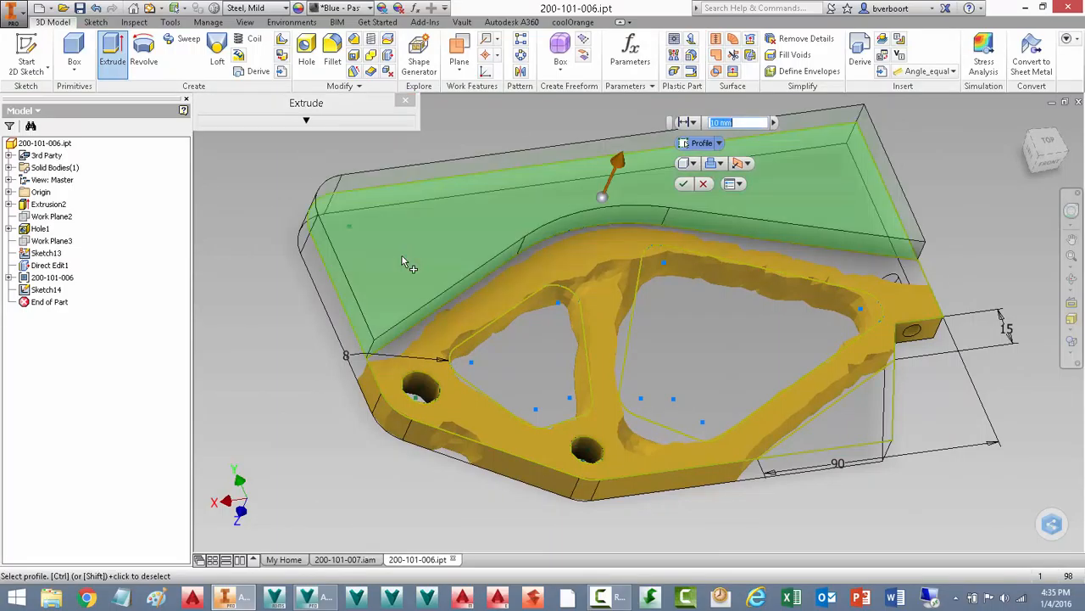
{"action": "left_click", "coordinate": [521, 338]}
{"action": "left_click", "coordinate": [702, 337]}
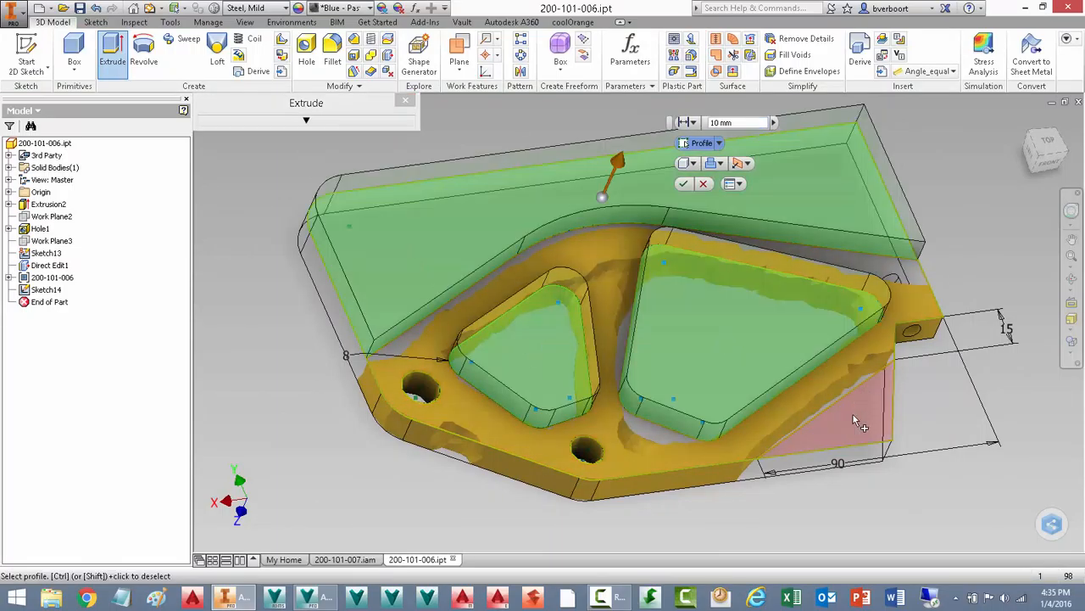
{"action": "left_click", "coordinate": [854, 419]}
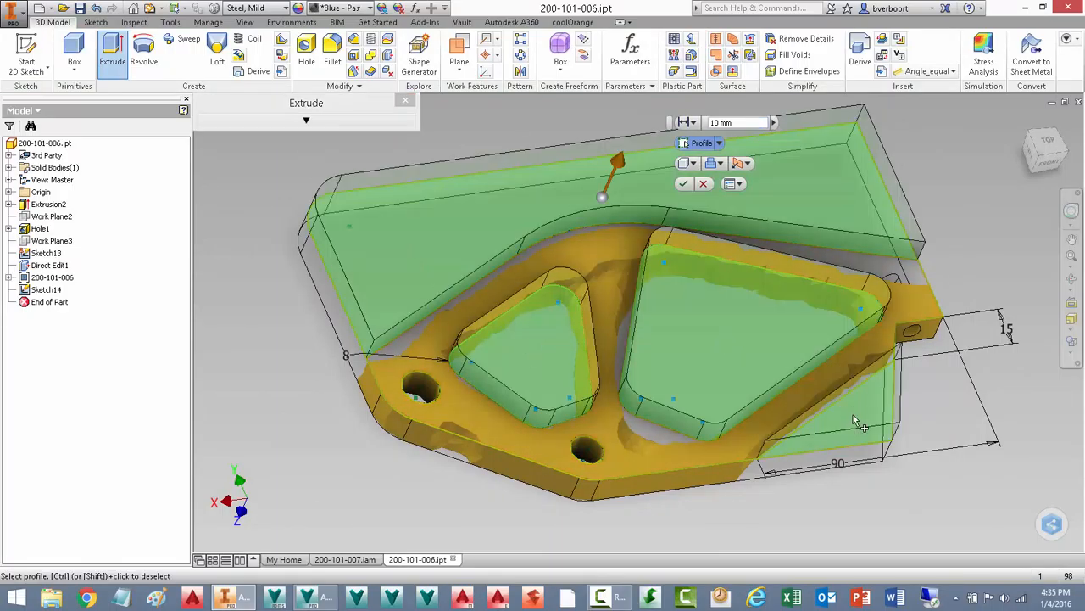
{"action": "left_click", "coordinate": [720, 163]}
{"action": "left_click", "coordinate": [729, 197]}
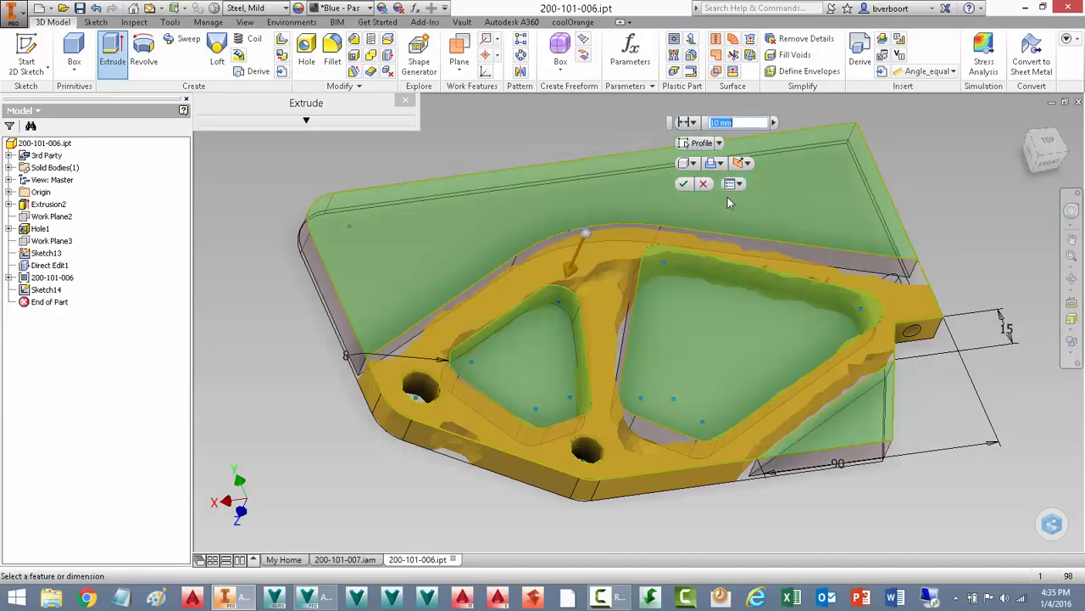
{"action": "left_click", "coordinate": [695, 124]}
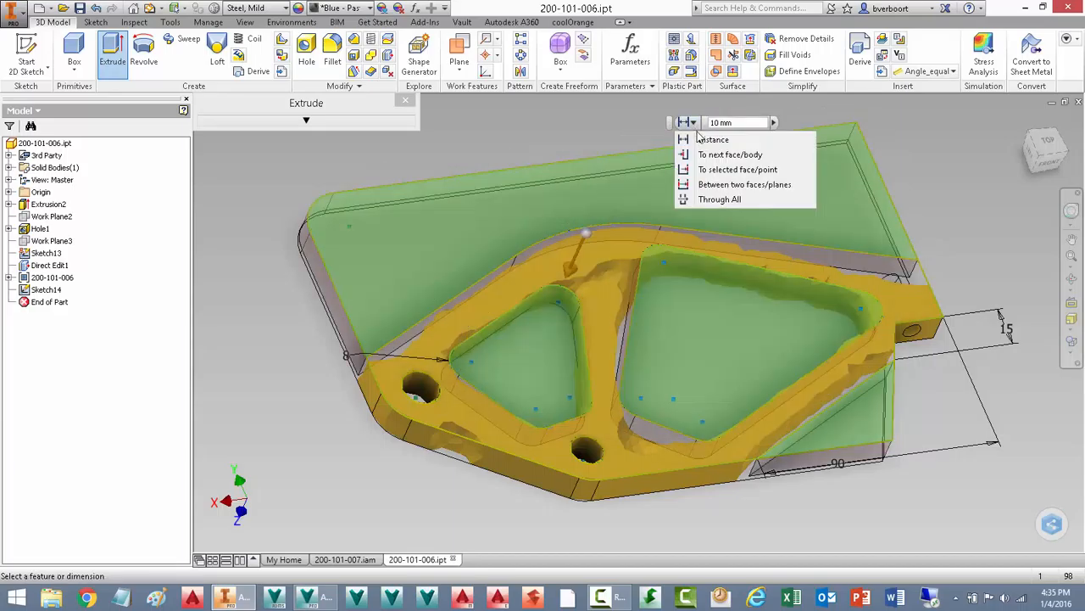
{"action": "left_click", "coordinate": [713, 196]}
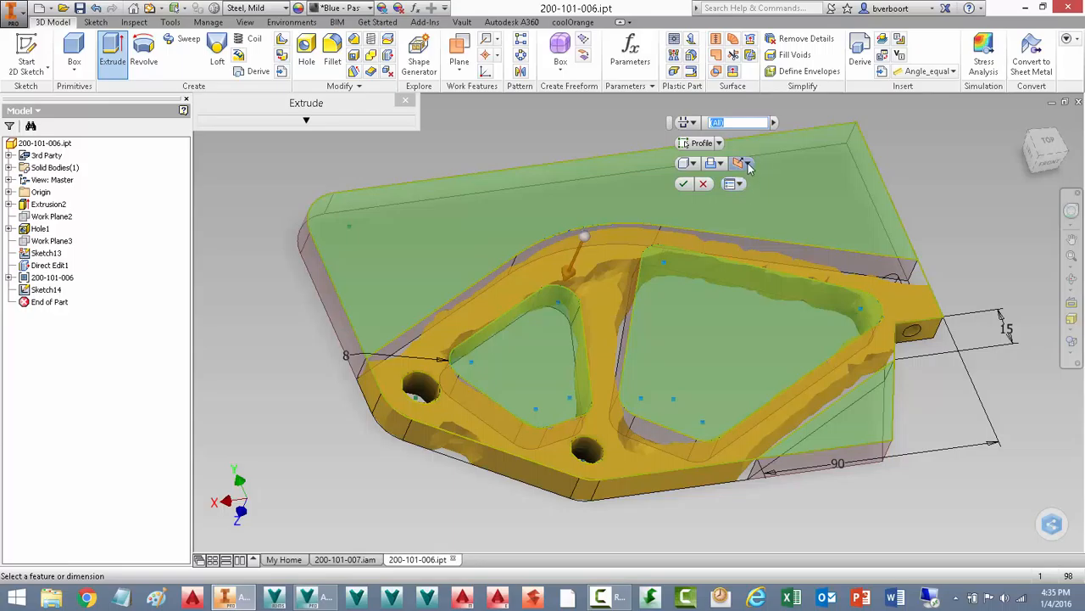
{"action": "left_click", "coordinate": [736, 184]}
{"action": "left_click", "coordinate": [761, 212]}
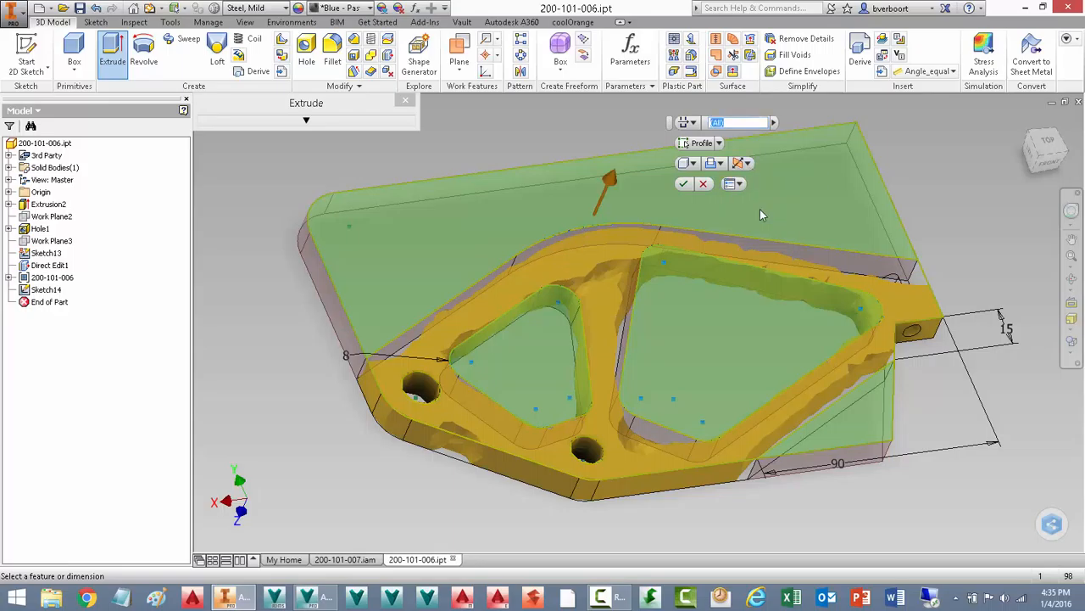
{"action": "left_click", "coordinate": [684, 184]}
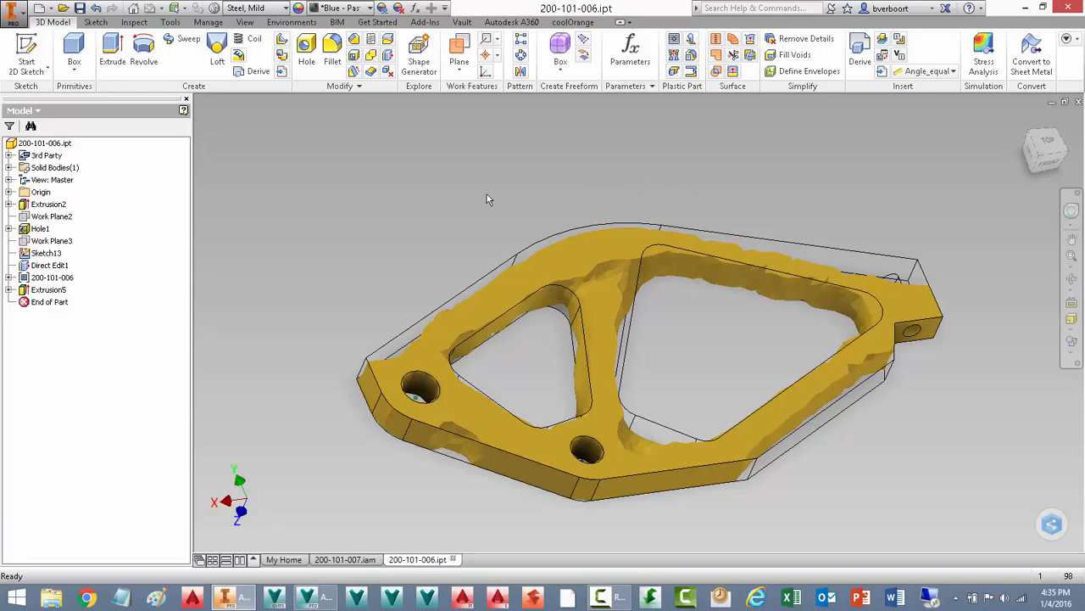
Step: Hide the 200-101-006 mesh feature and display the plate as an opaque shaded body with edges
{"action": "right_click", "coordinate": [61, 279]}
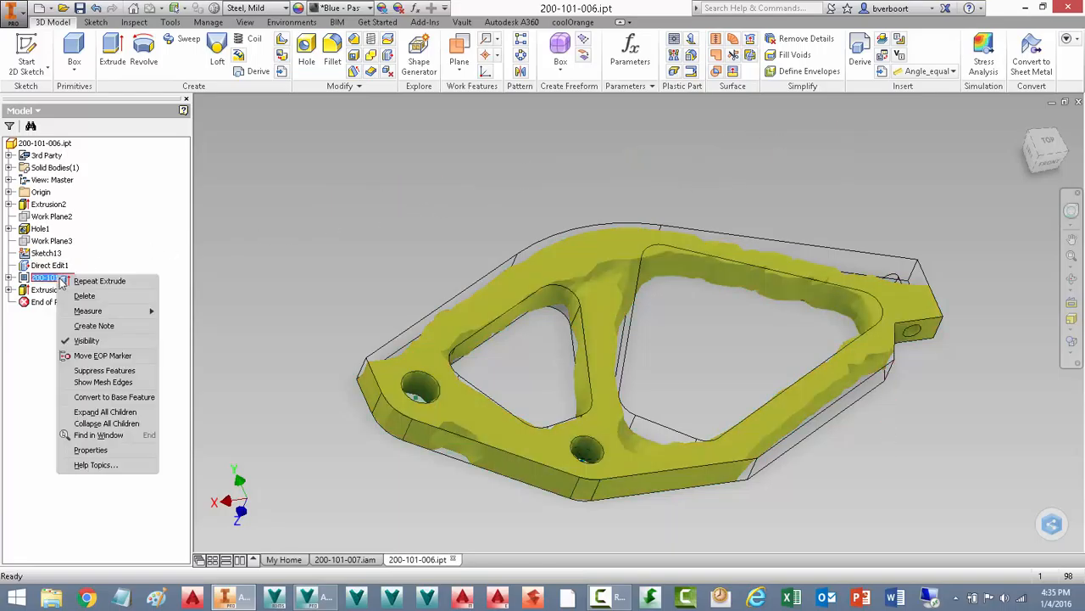
{"action": "left_click", "coordinate": [91, 341]}
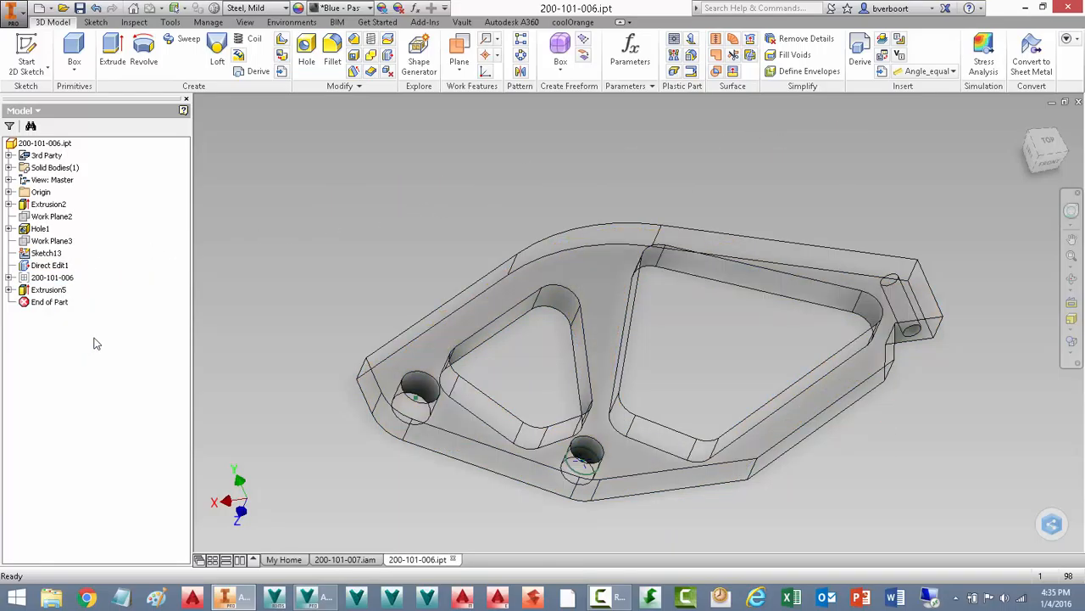
{"action": "left_click", "coordinate": [1074, 356]}
{"action": "left_click", "coordinate": [952, 394]}
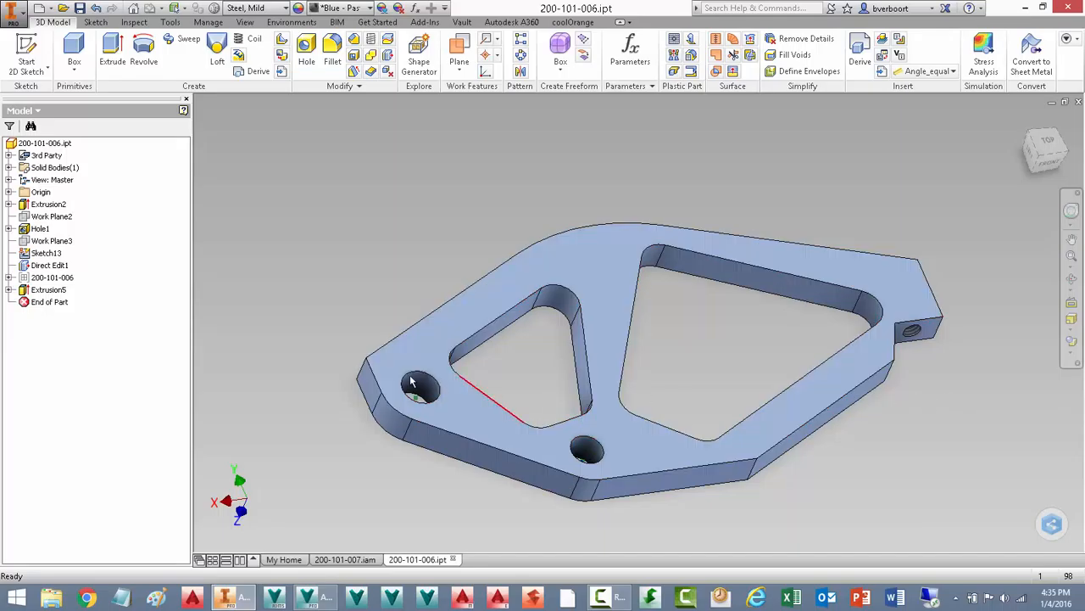
Step: Fillet six outer vertical edges of the plate, at the left corner, lower right corners and right-hand step, with a 5 mm radius
{"action": "left_click", "coordinate": [361, 375]}
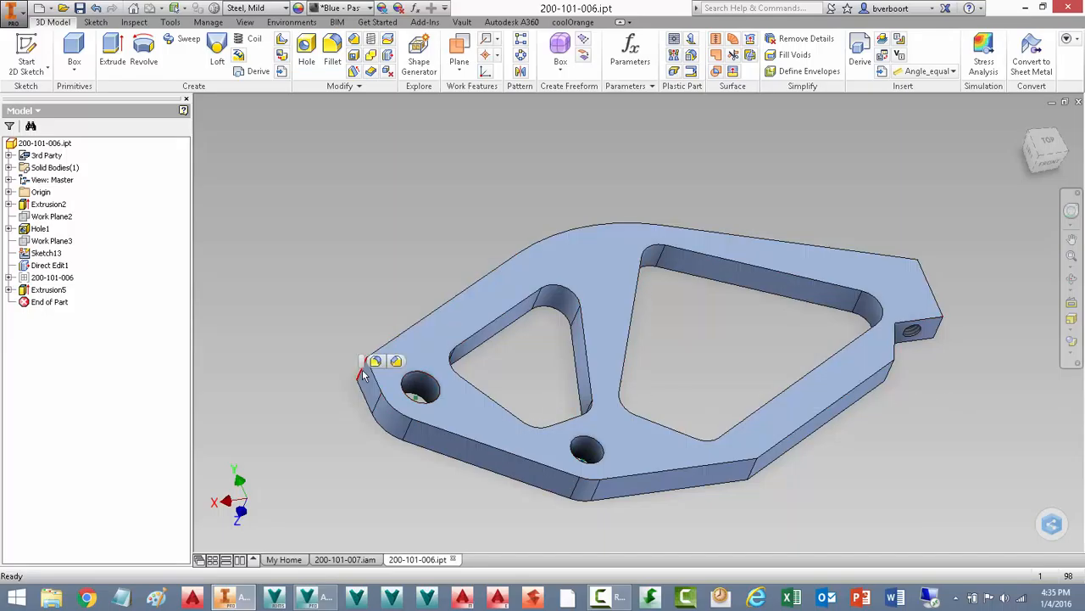
{"action": "left_click", "coordinate": [376, 362]}
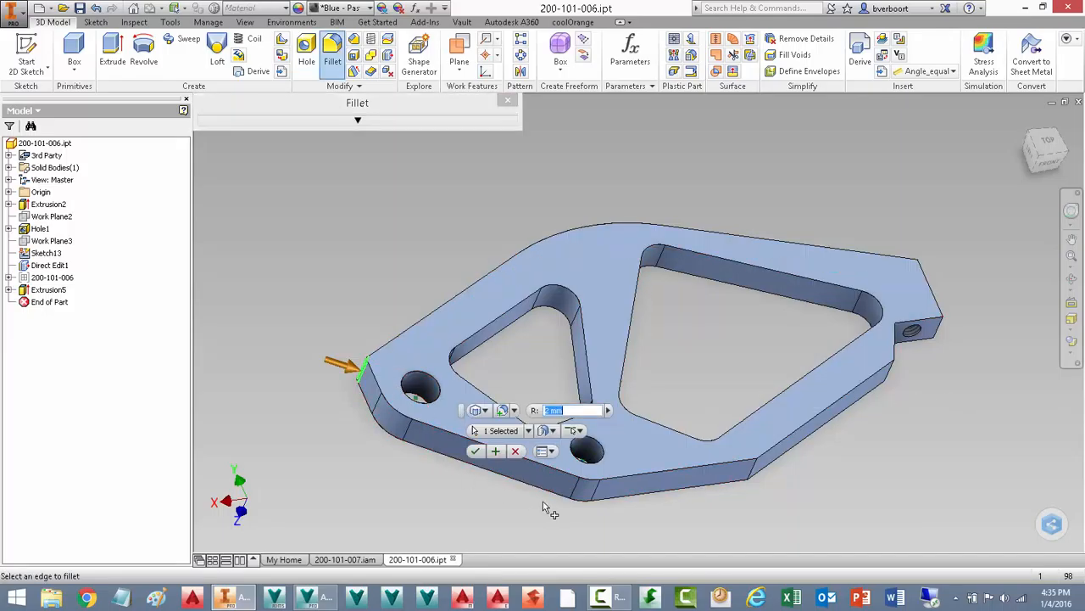
{"action": "left_click", "coordinate": [754, 475]}
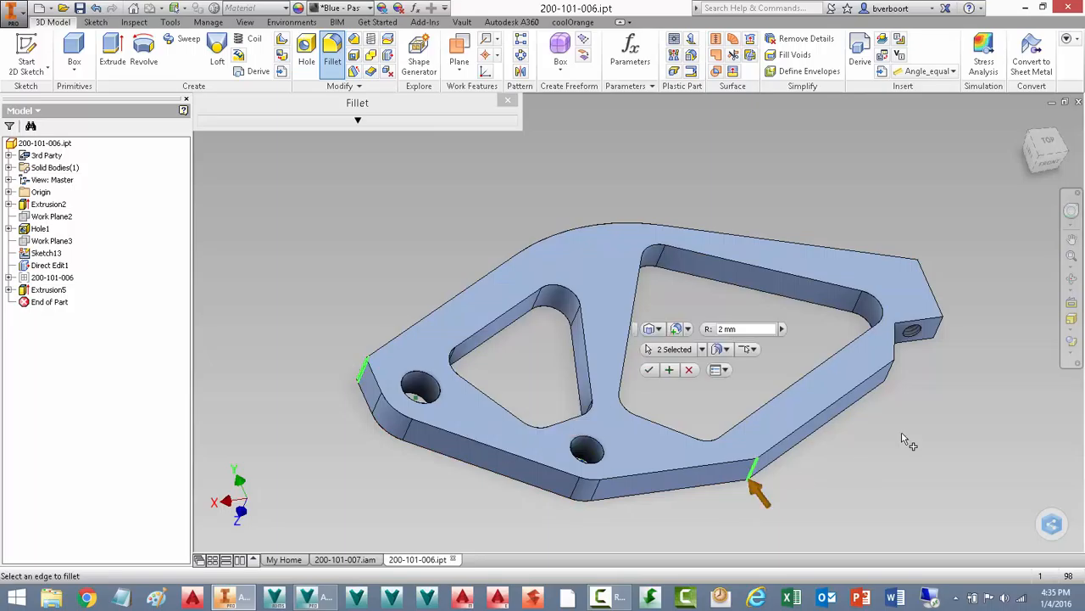
{"action": "left_click", "coordinate": [890, 374]}
{"action": "left_click", "coordinate": [896, 331]}
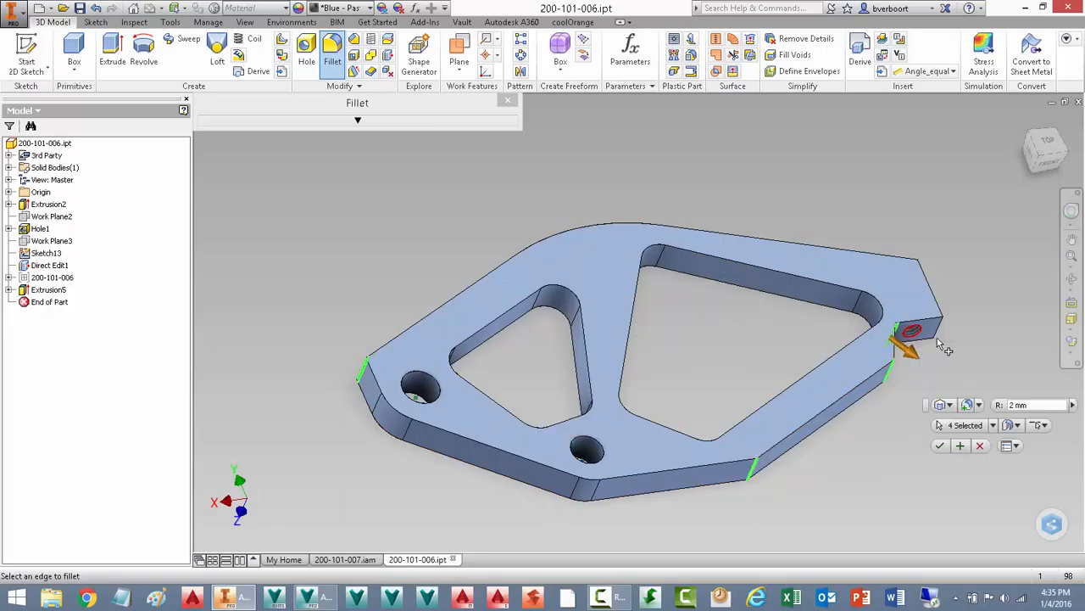
{"action": "left_click", "coordinate": [939, 327]}
{"action": "left_click", "coordinate": [915, 275]}
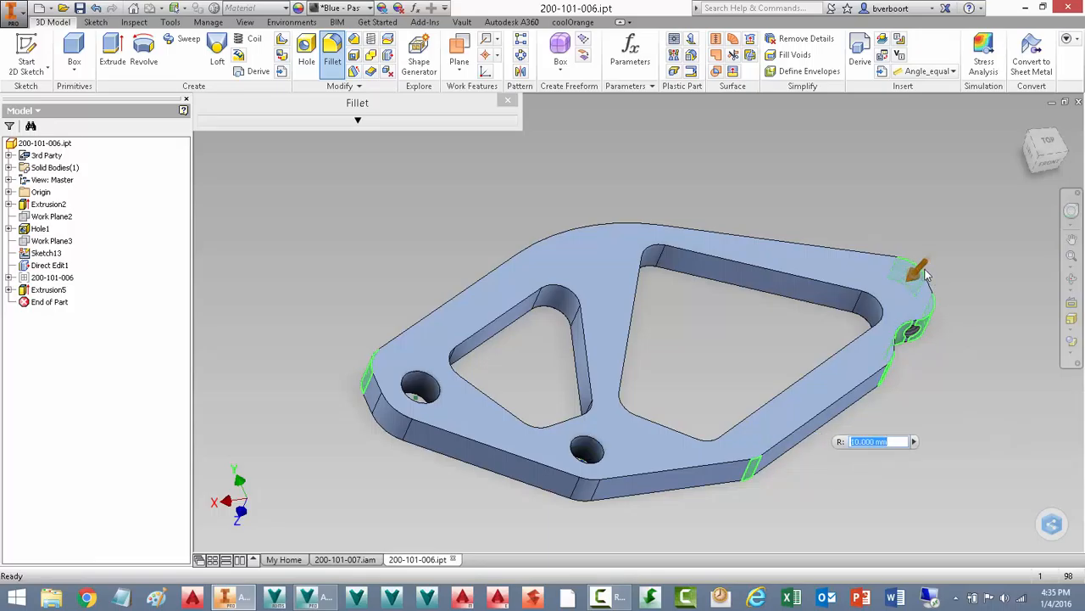
{"action": "type", "text": "5"}
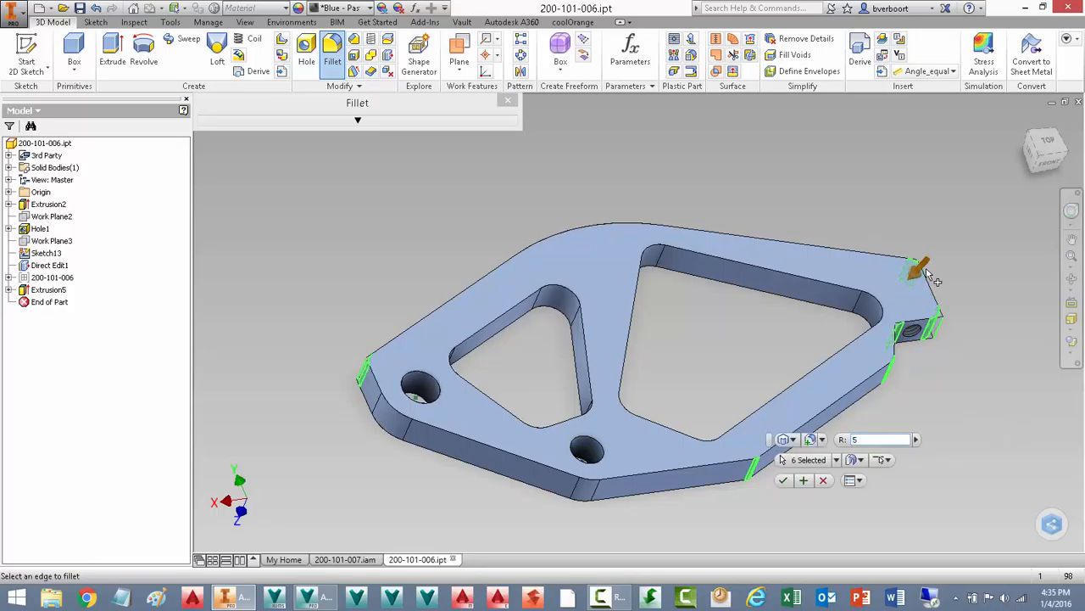
{"action": "key", "text": "Return"}
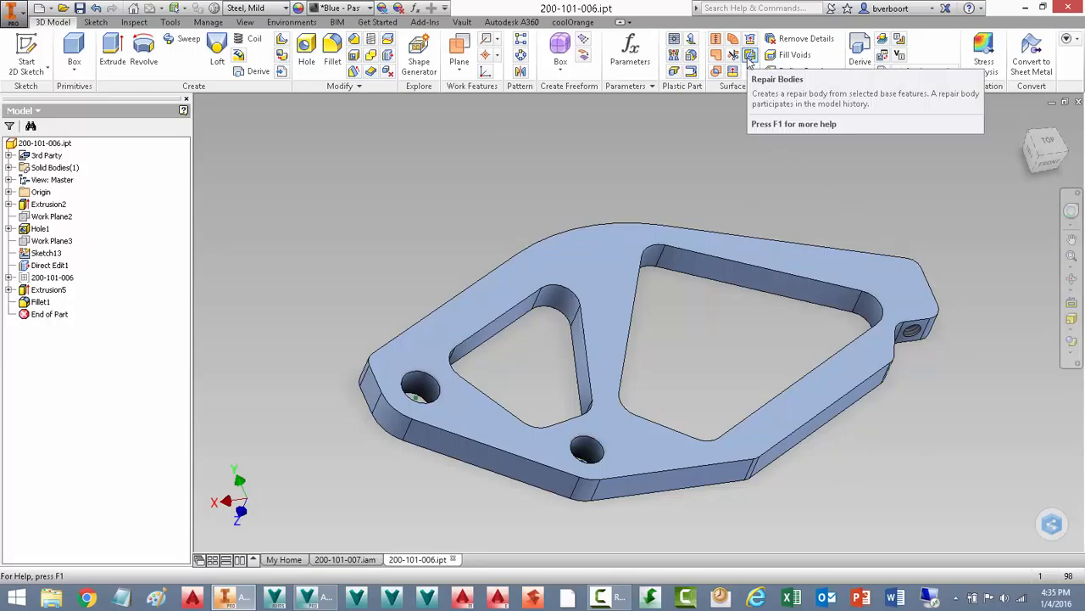
Step: Apply a 1 mm Rule Fillet against the part to the cut extrusion, including all fillets and rounds
{"action": "left_click", "coordinate": [691, 55]}
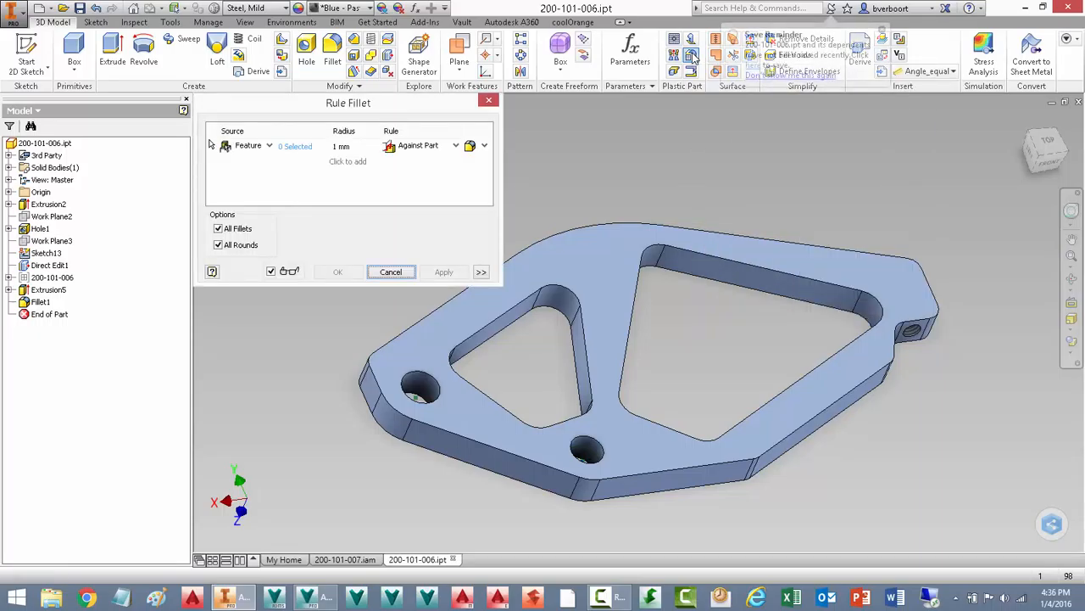
{"action": "left_click", "coordinate": [688, 238]}
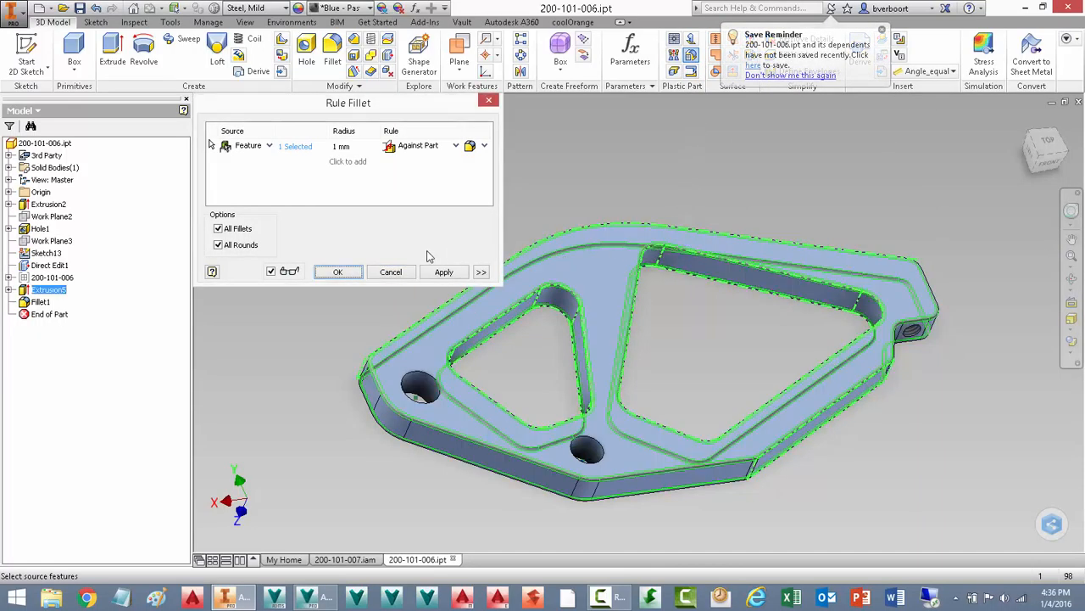
{"action": "left_click", "coordinate": [337, 273]}
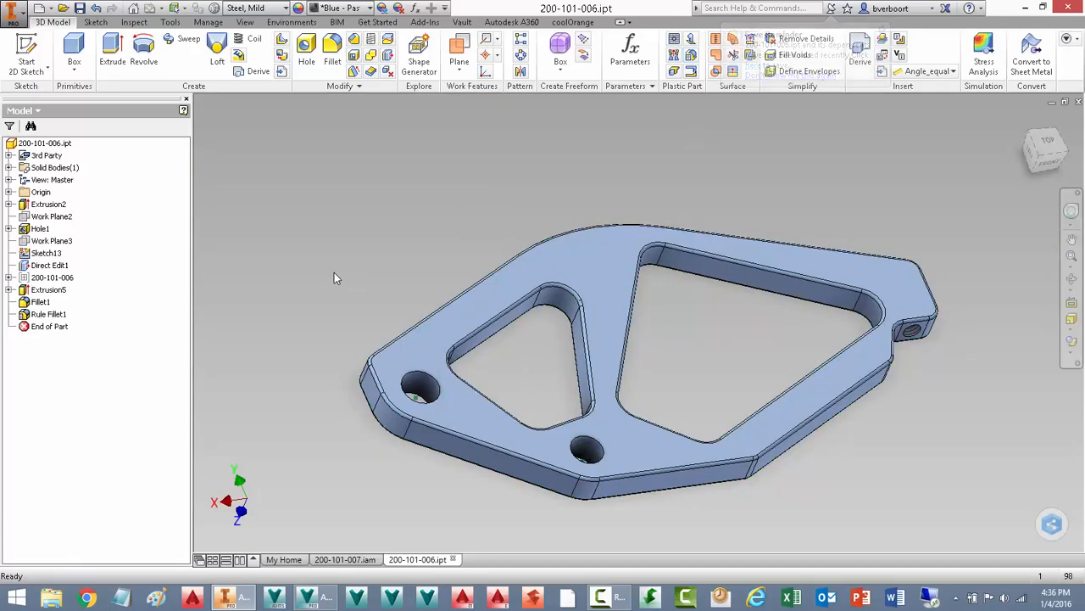
Step: Create a drawing of part 200-101-006 from the Standard.dwg template
{"action": "right_click", "coordinate": [60, 144]}
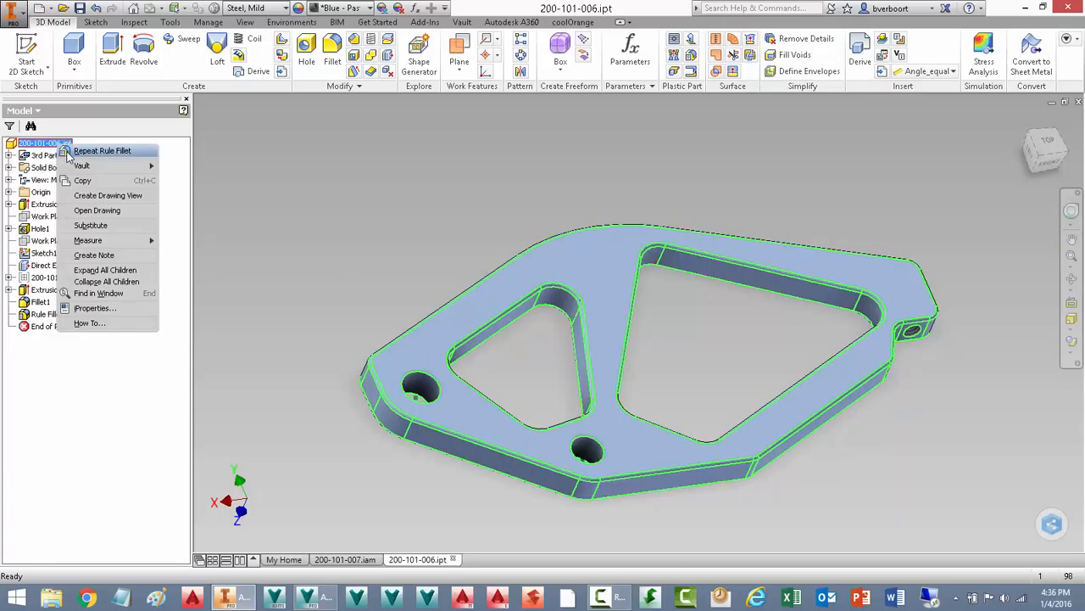
{"action": "left_click", "coordinate": [103, 196]}
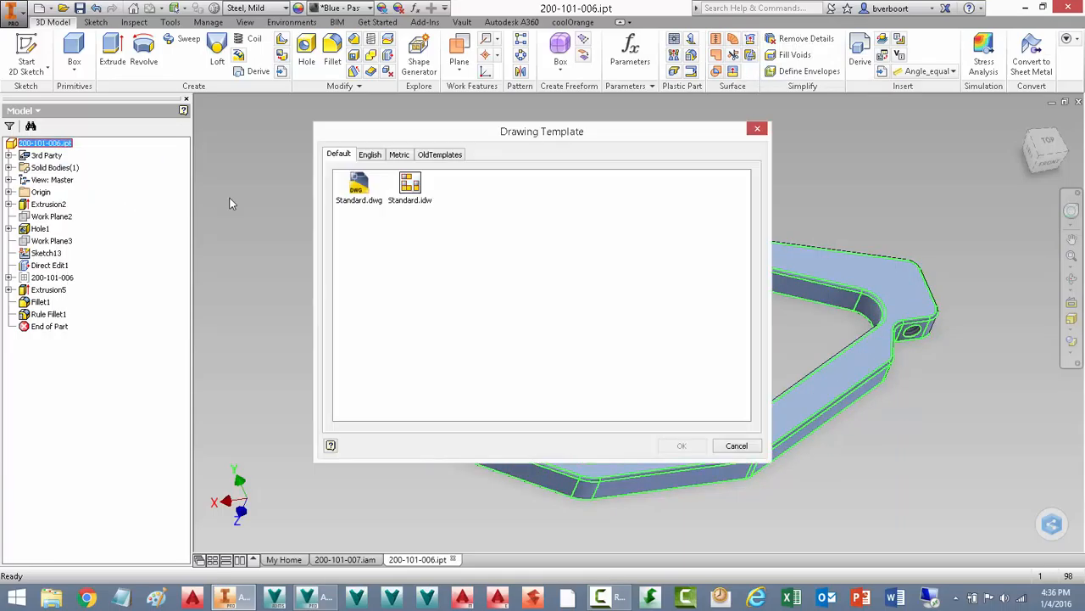
{"action": "double_click", "coordinate": [355, 195]}
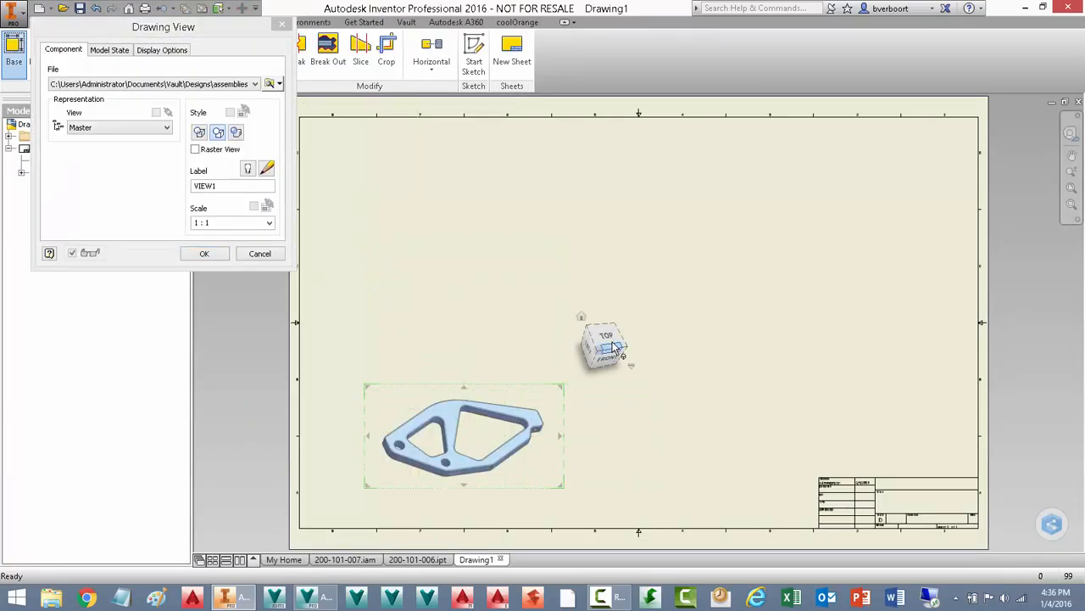
Step: Place a 1:1 base view in TOP orientation with projected views above and to its right, plus an isometric view at the sheet's upper right
{"action": "left_click", "coordinate": [614, 346]}
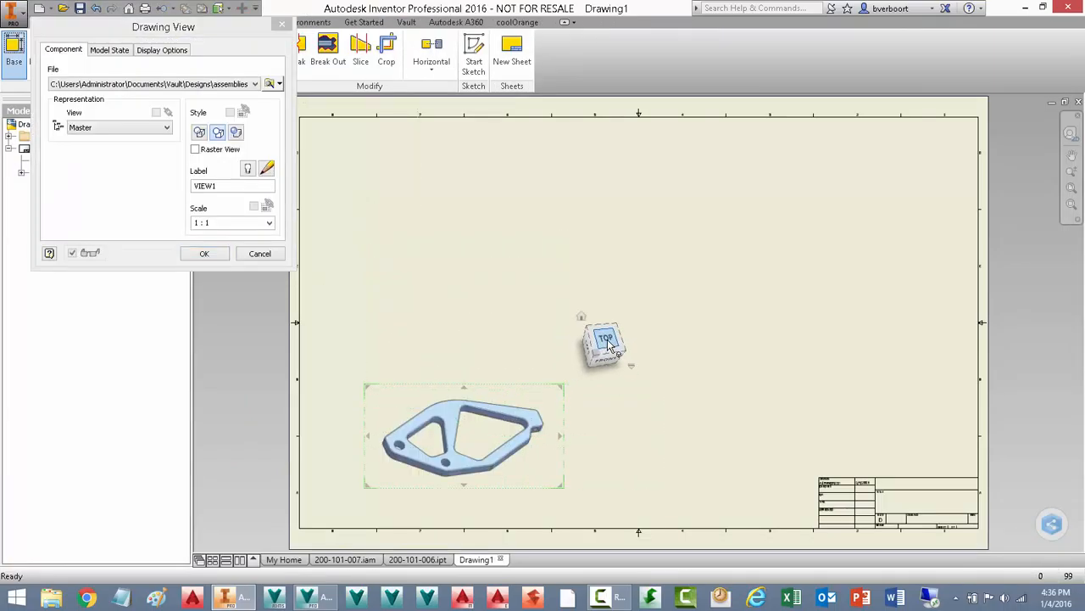
{"action": "left_click", "coordinate": [730, 443]}
{"action": "left_click", "coordinate": [497, 246]}
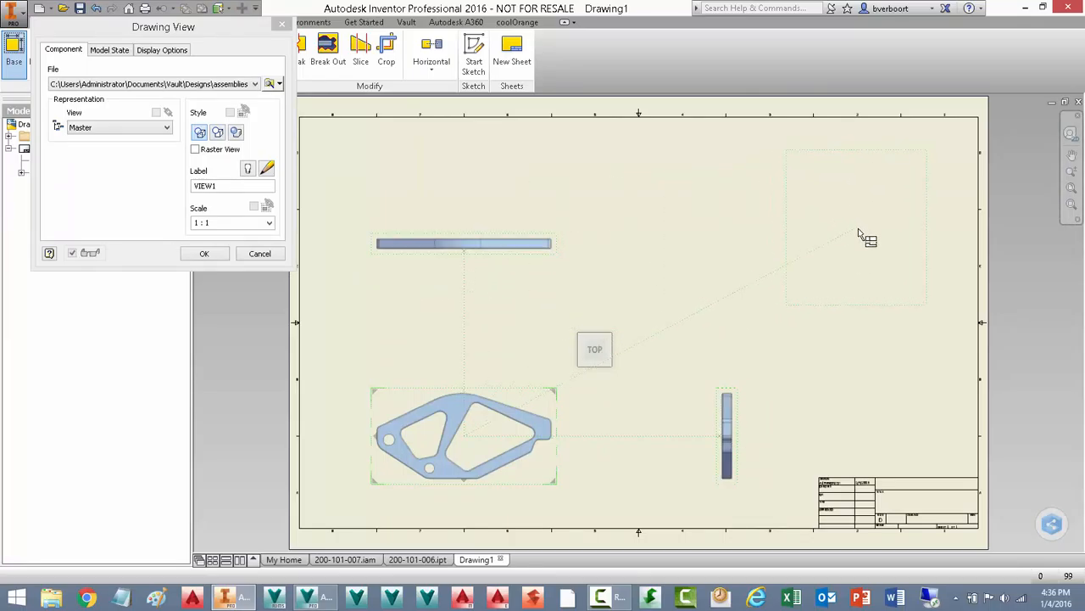
{"action": "left_click", "coordinate": [858, 229]}
{"action": "right_click", "coordinate": [714, 225]}
{"action": "left_click", "coordinate": [753, 227]}
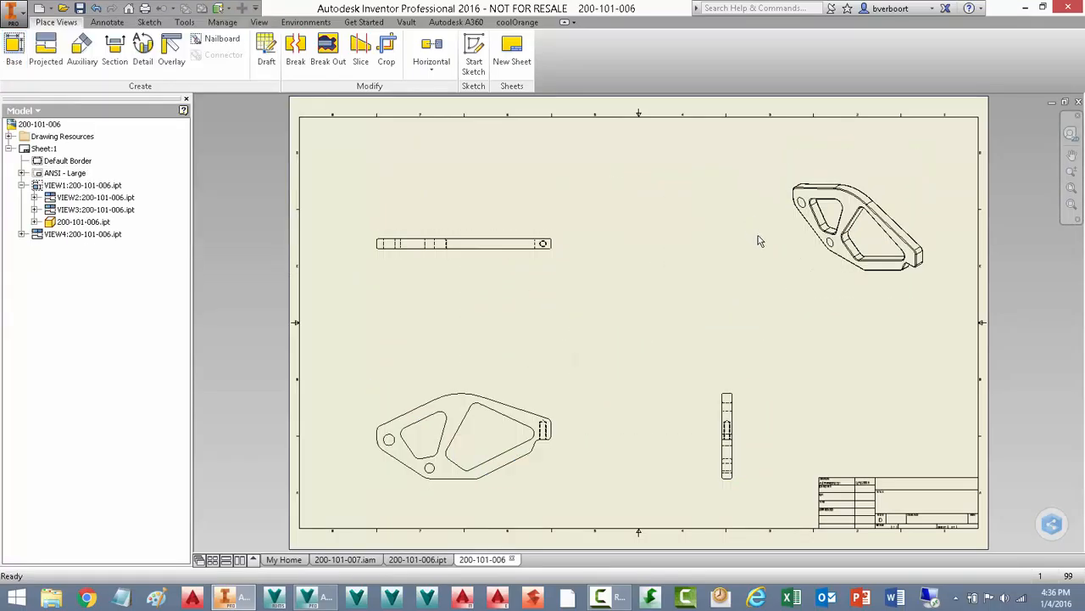
Step: Set the isometric view's display style to shaded
{"action": "double_click", "coordinate": [814, 273]}
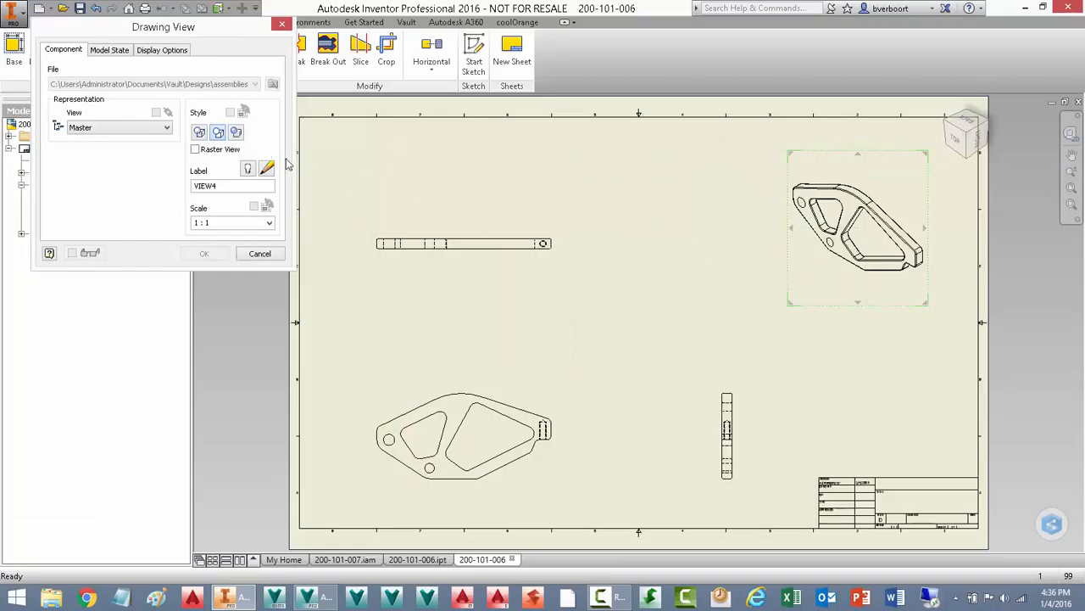
{"action": "left_click", "coordinate": [208, 254]}
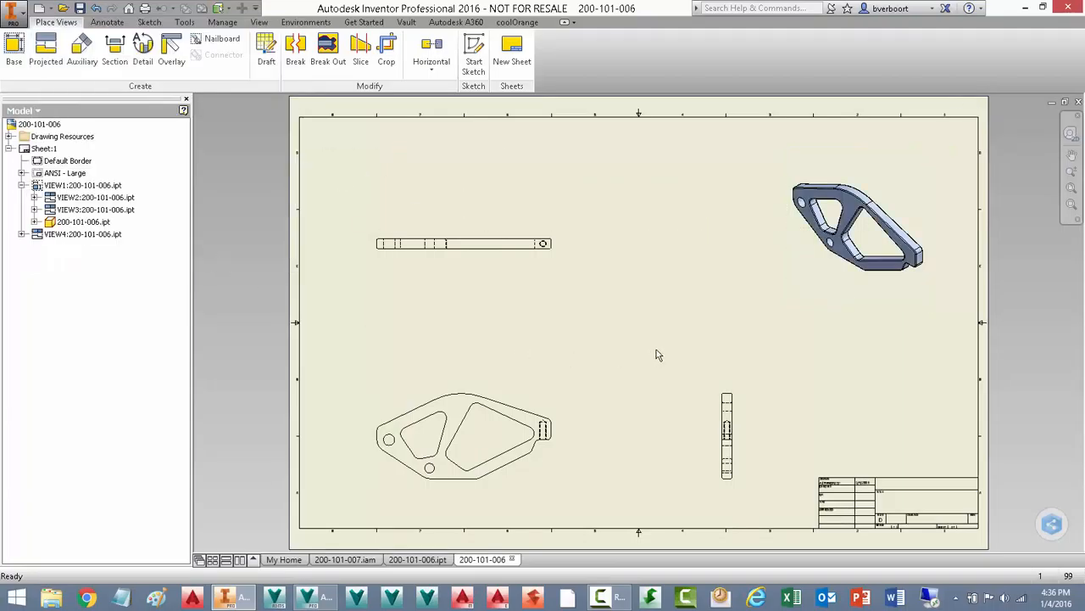
Step: Save the drawing as 200-101-006.dwg in the Redesign folder and check it in to the vault with its part
{"action": "left_click", "coordinate": [40, 111]}
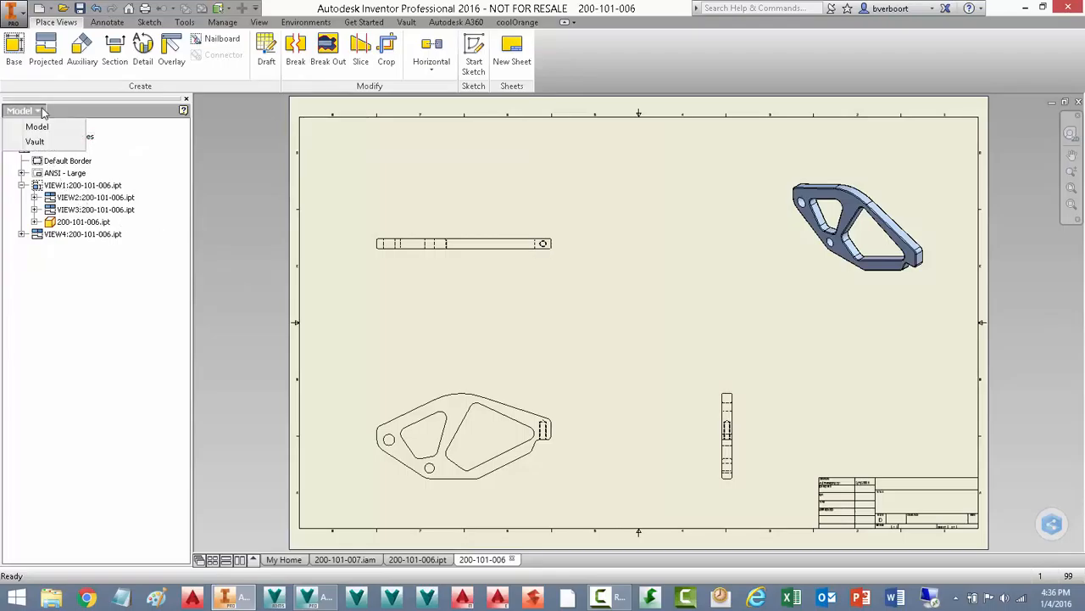
{"action": "left_click", "coordinate": [35, 142]}
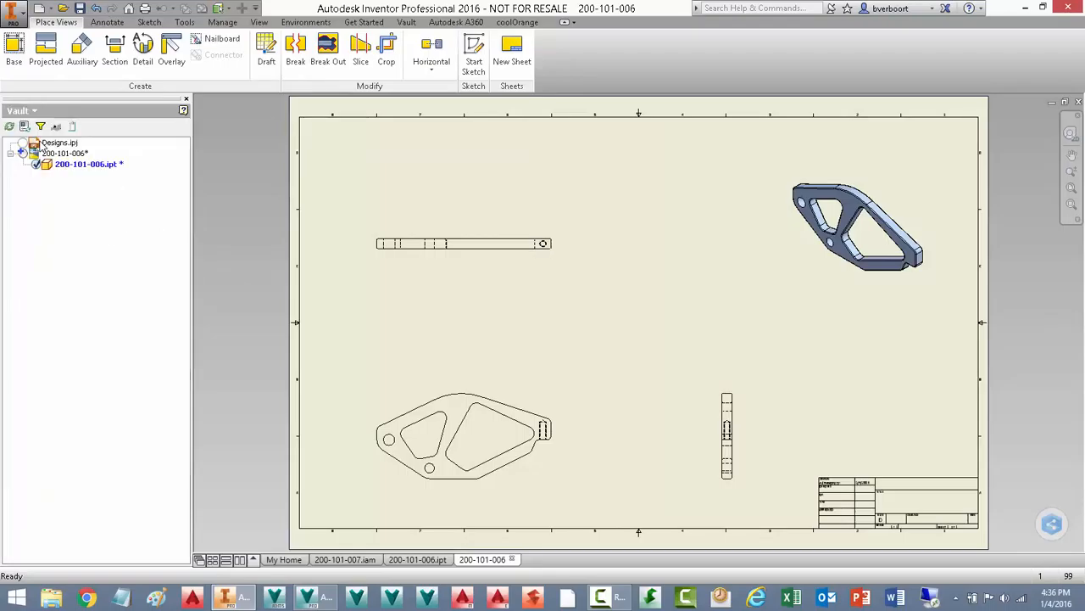
{"action": "right_click", "coordinate": [67, 156]}
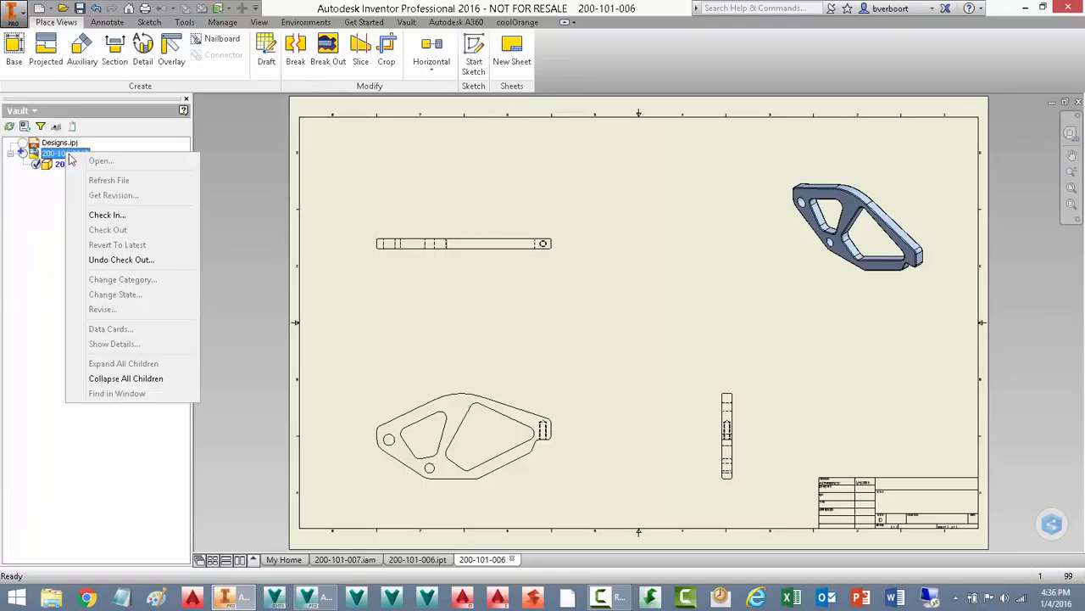
{"action": "left_click", "coordinate": [100, 211]}
{"action": "left_click", "coordinate": [292, 144]}
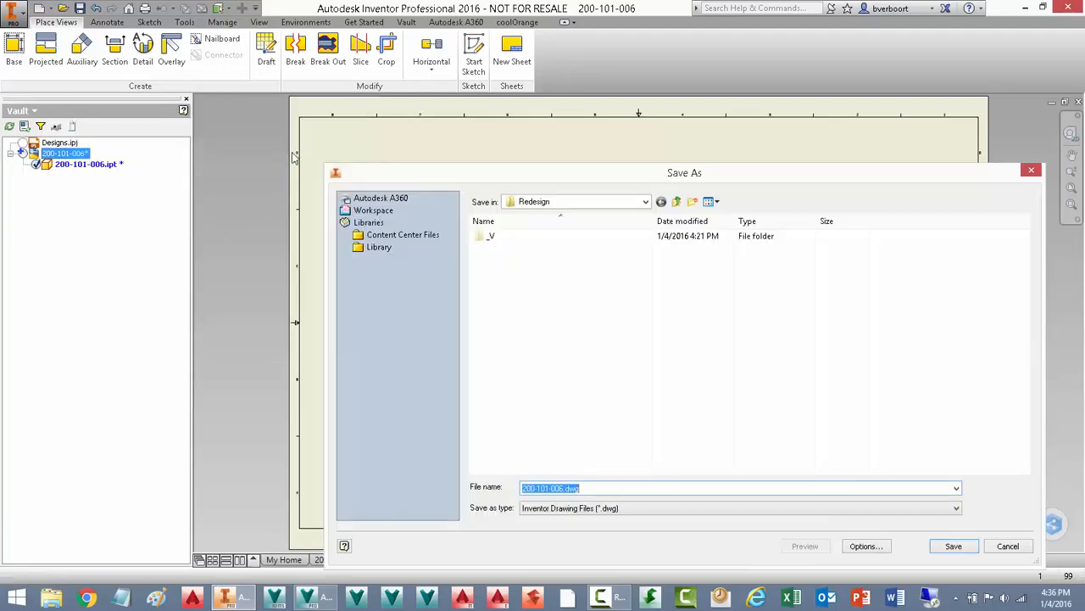
{"action": "left_click", "coordinate": [954, 547]}
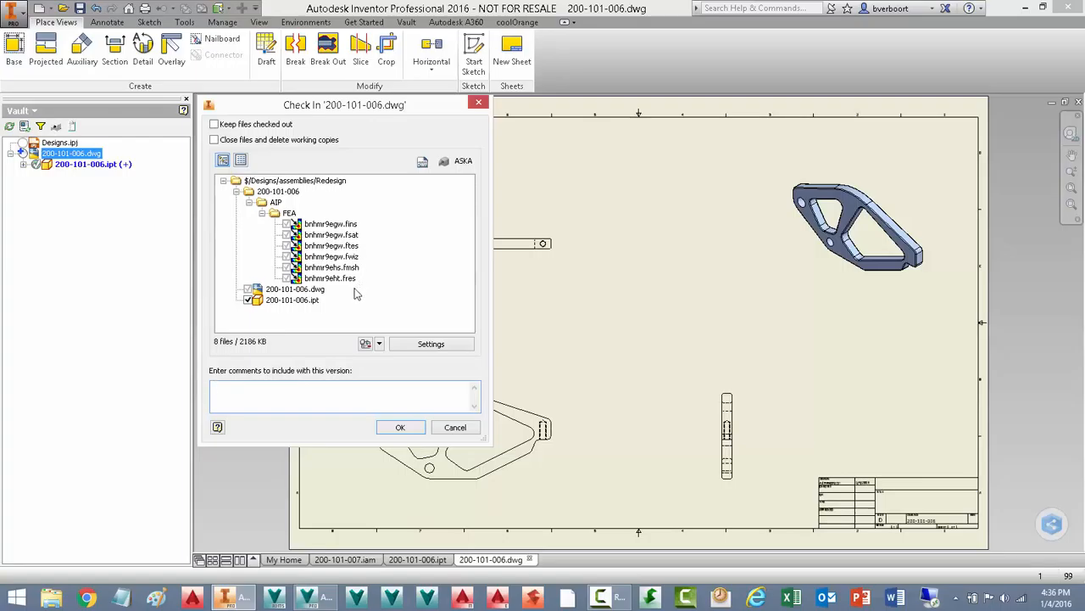
{"action": "left_click", "coordinate": [395, 427]}
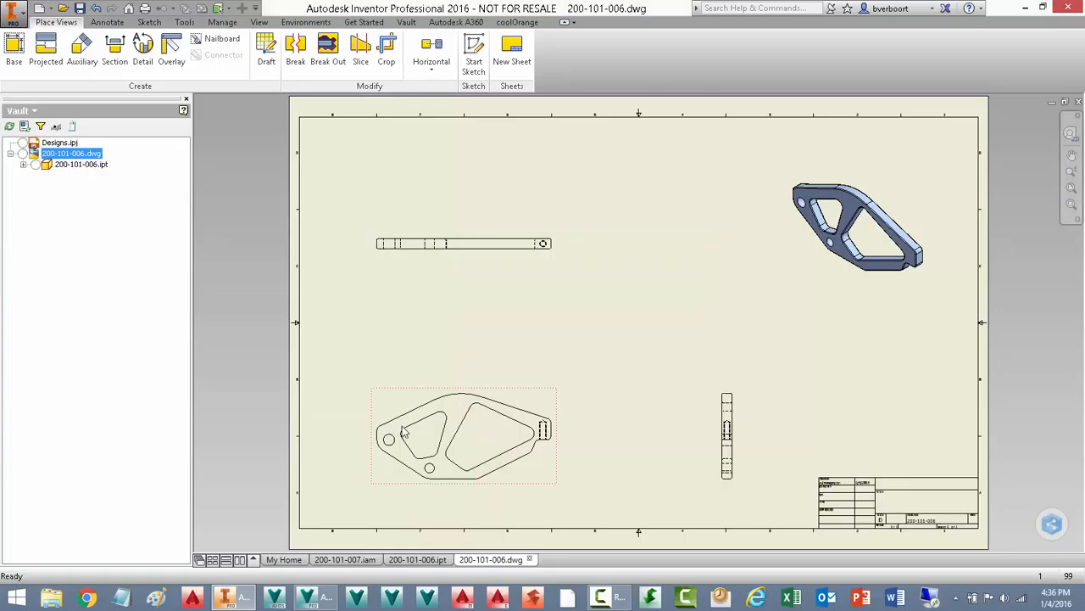
Step: Close the drawing and the part, and update assembly 200-101-007.iam, checking out 200-101-005.iam
{"action": "left_click", "coordinate": [1079, 102]}
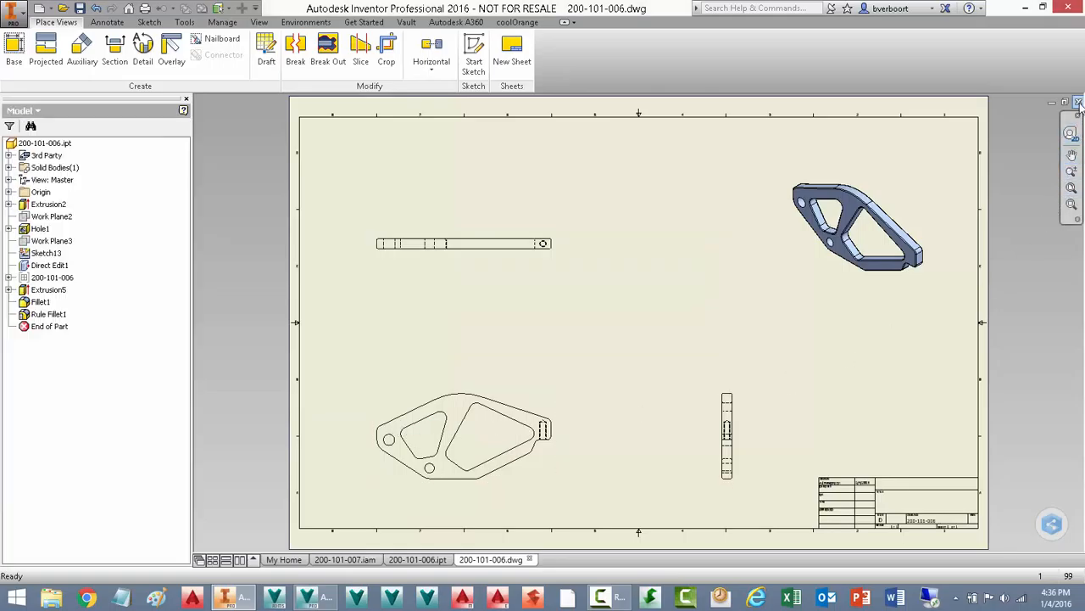
{"action": "left_click", "coordinate": [1079, 102]}
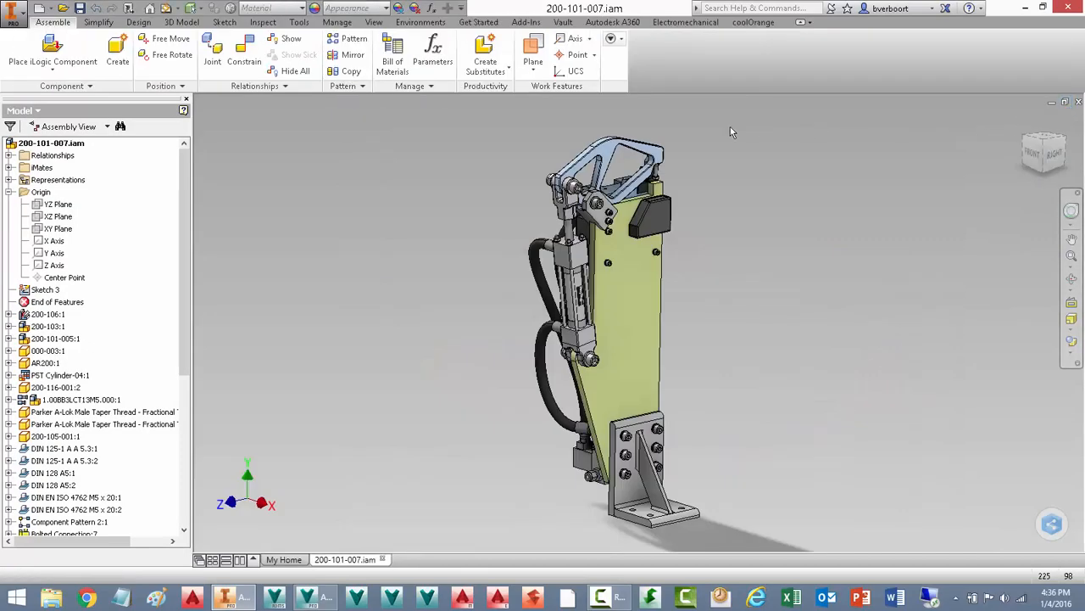
{"action": "scroll", "coordinate": [591, 161], "scroll_direction": "down", "scroll_amount": 3}
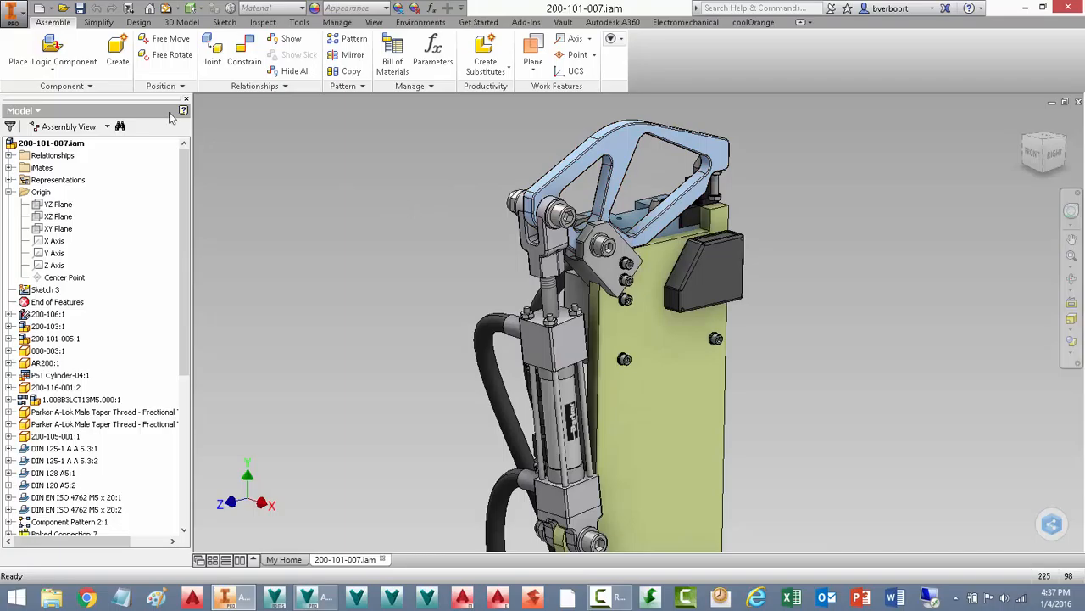
{"action": "left_click", "coordinate": [166, 9]}
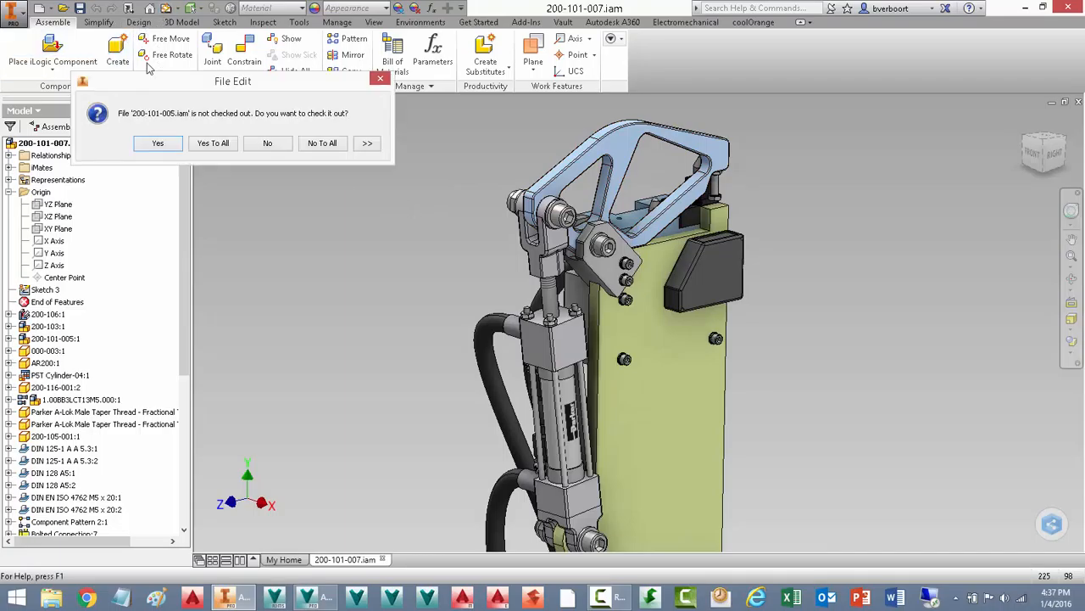
{"action": "left_click", "coordinate": [159, 143]}
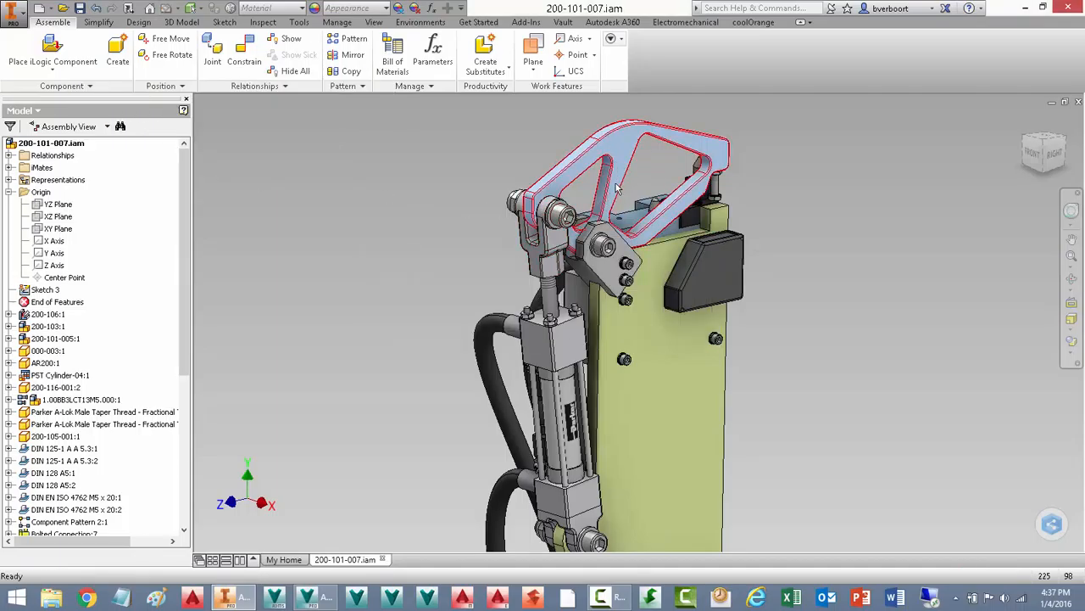
Step: Show the Vault status of the assembly's files and set the selection priority to components
{"action": "left_click", "coordinate": [20, 111]}
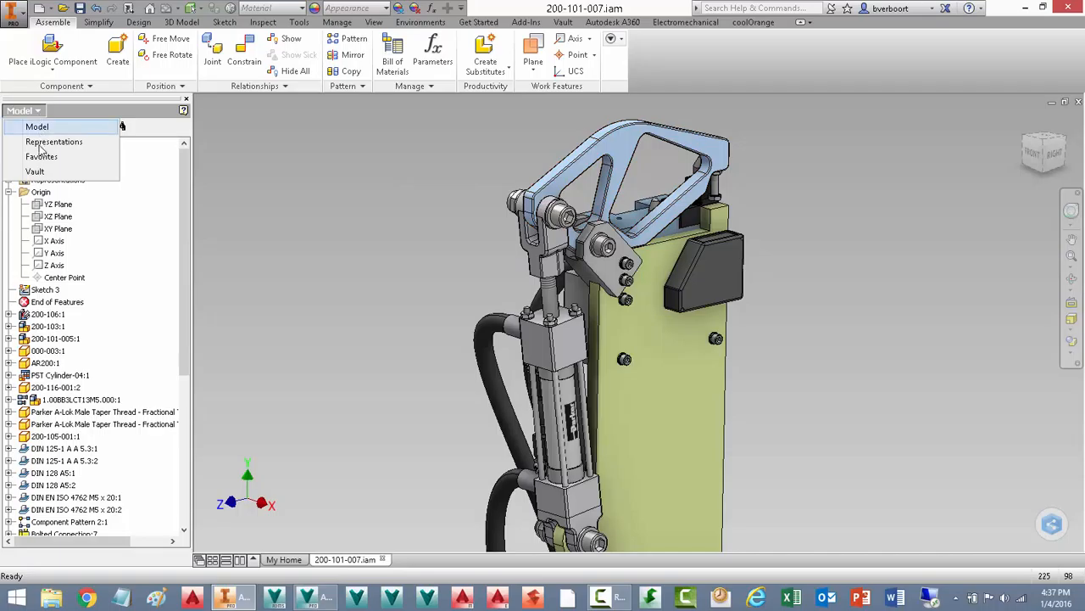
{"action": "left_click", "coordinate": [35, 171]}
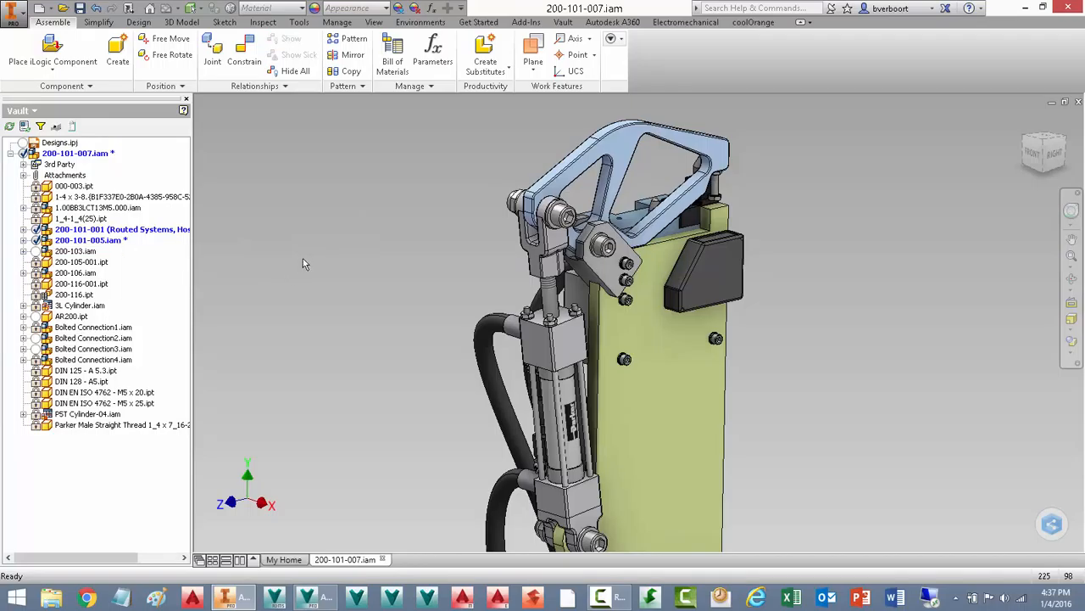
{"action": "right_click", "coordinate": [475, 285]}
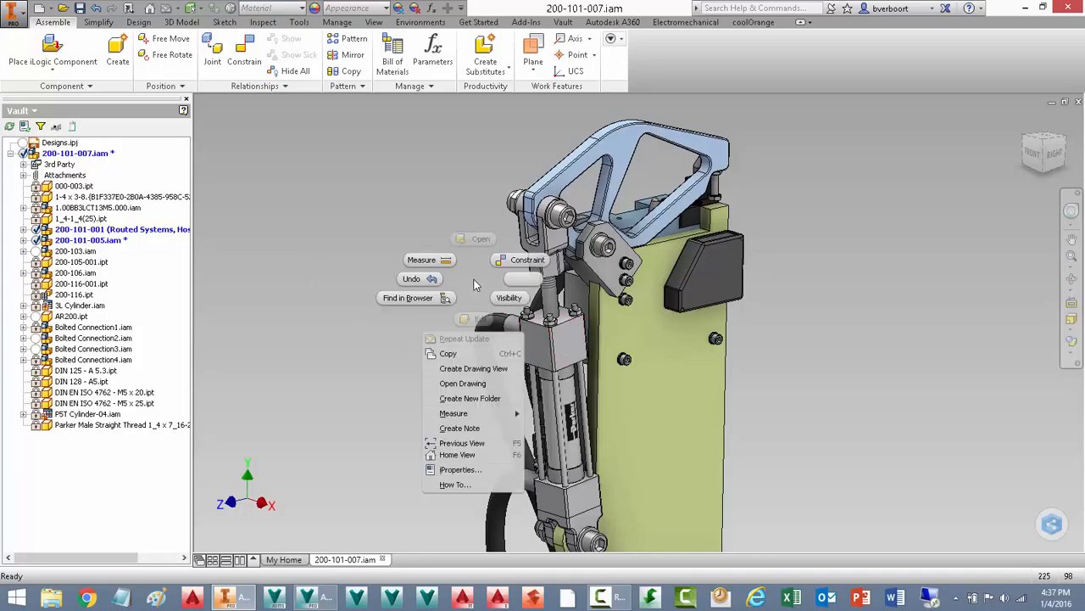
{"action": "left_click", "coordinate": [390, 189]}
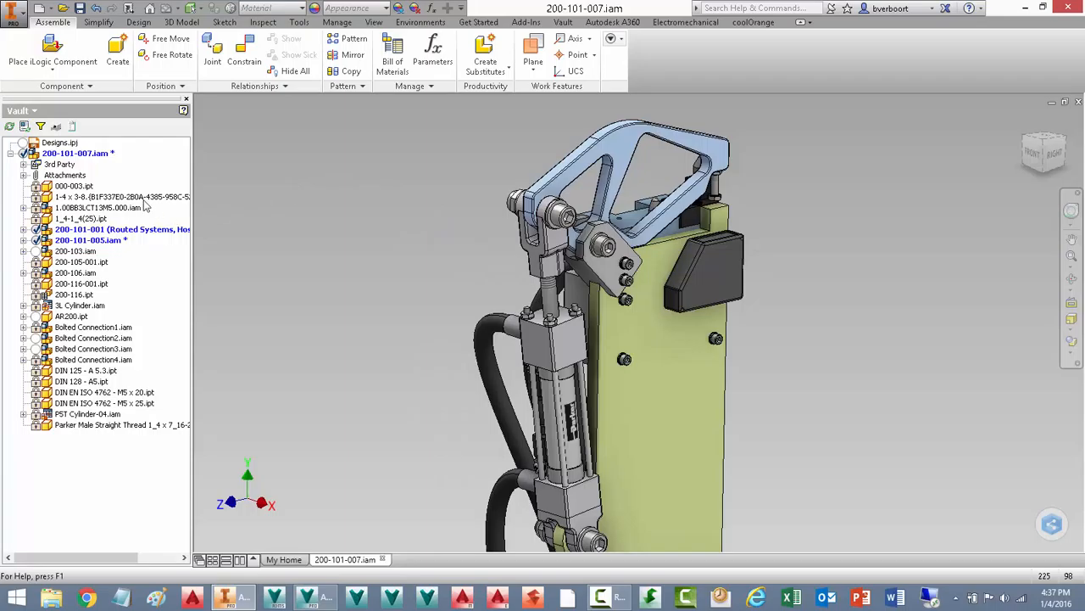
{"action": "right_click", "coordinate": [422, 252]}
{"action": "left_click", "coordinate": [437, 270]}
Step: Replace the hydraulic cylinder assembly with 1.00BB3LCT13M5.001.iam from the 1.00BB3LCT13M5 folder of the purchased parts
{"action": "right_click", "coordinate": [568, 348]}
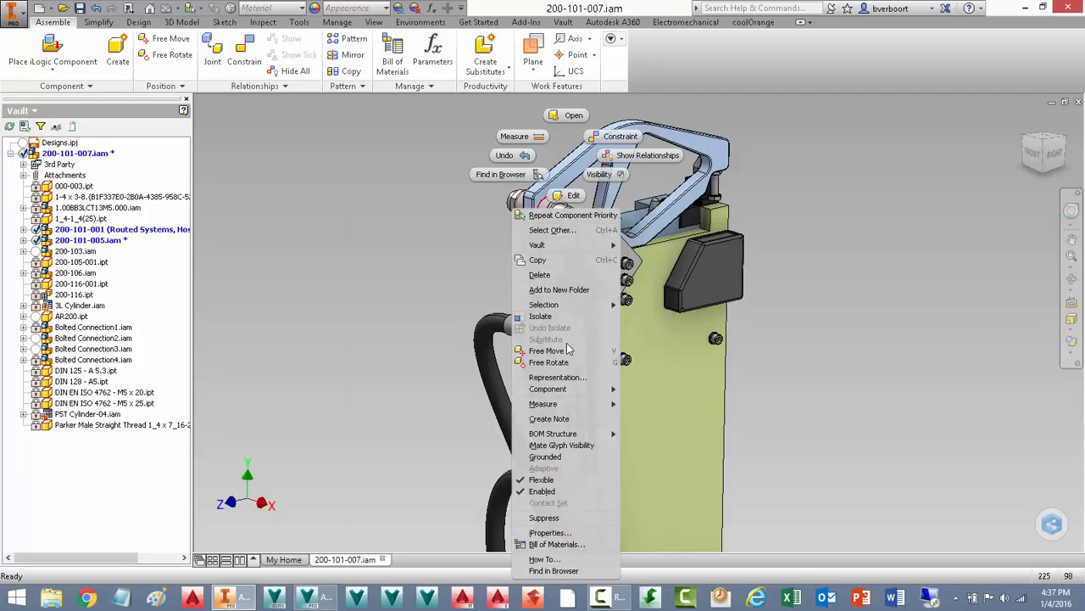
{"action": "mouse_move", "coordinate": [568, 391]}
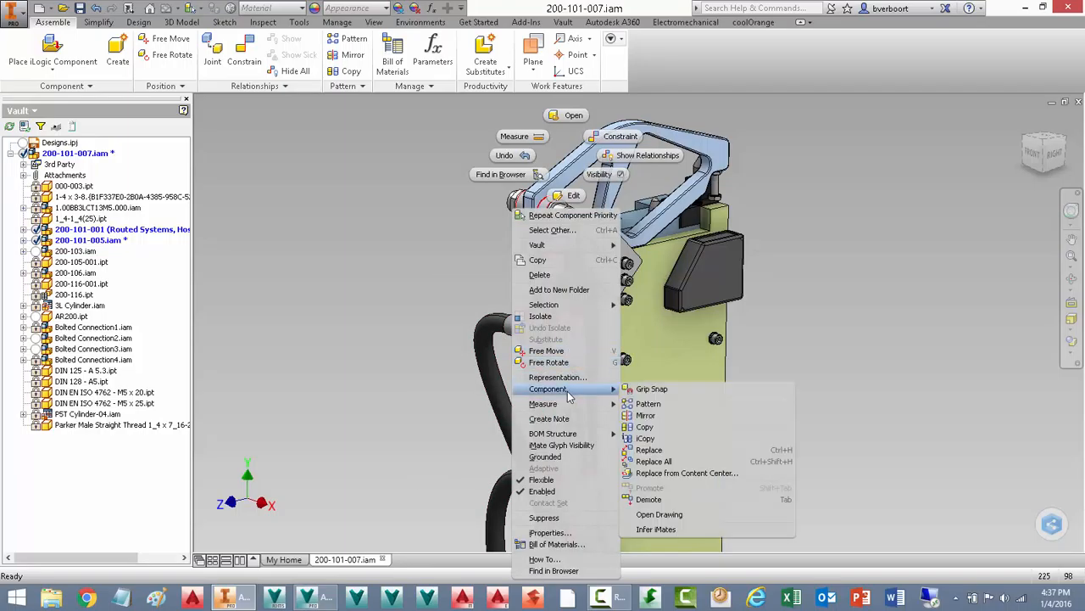
{"action": "left_click", "coordinate": [651, 449]}
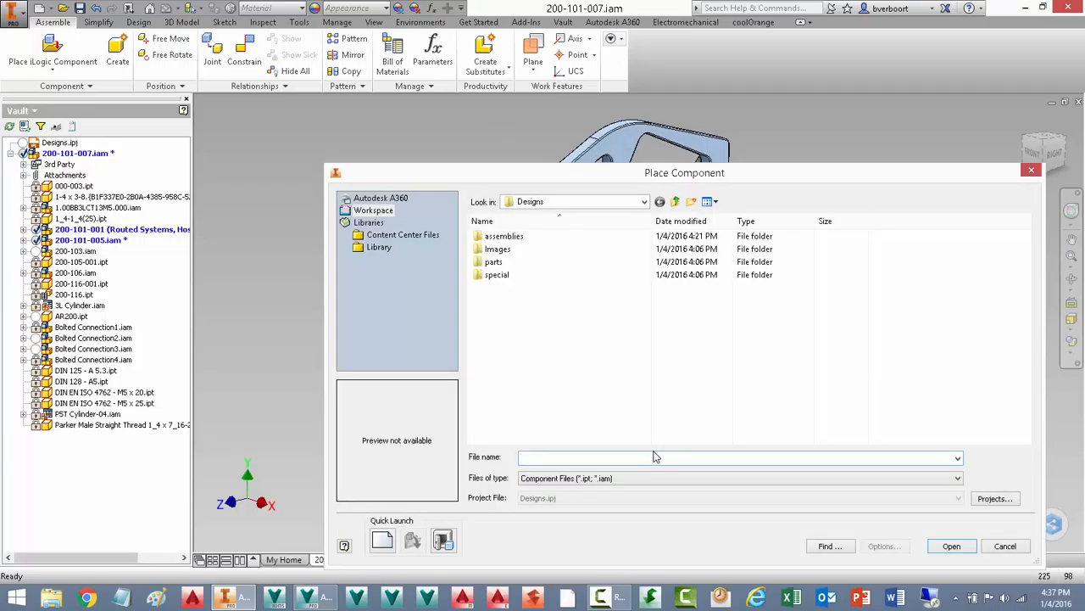
{"action": "double_click", "coordinate": [499, 277]}
{"action": "double_click", "coordinate": [501, 278]}
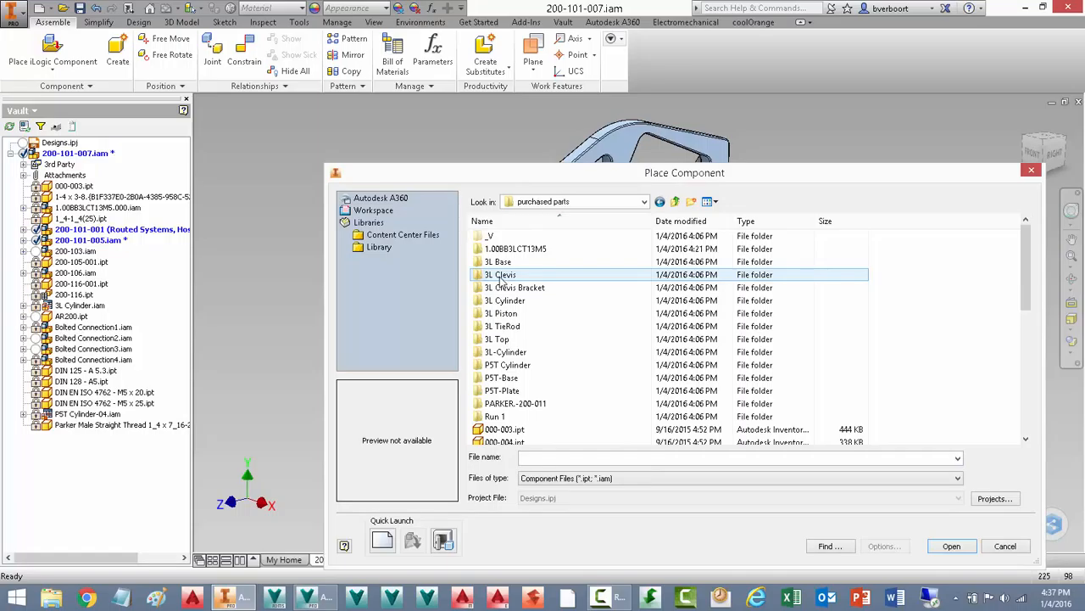
{"action": "double_click", "coordinate": [508, 251]}
{"action": "left_click", "coordinate": [534, 262]}
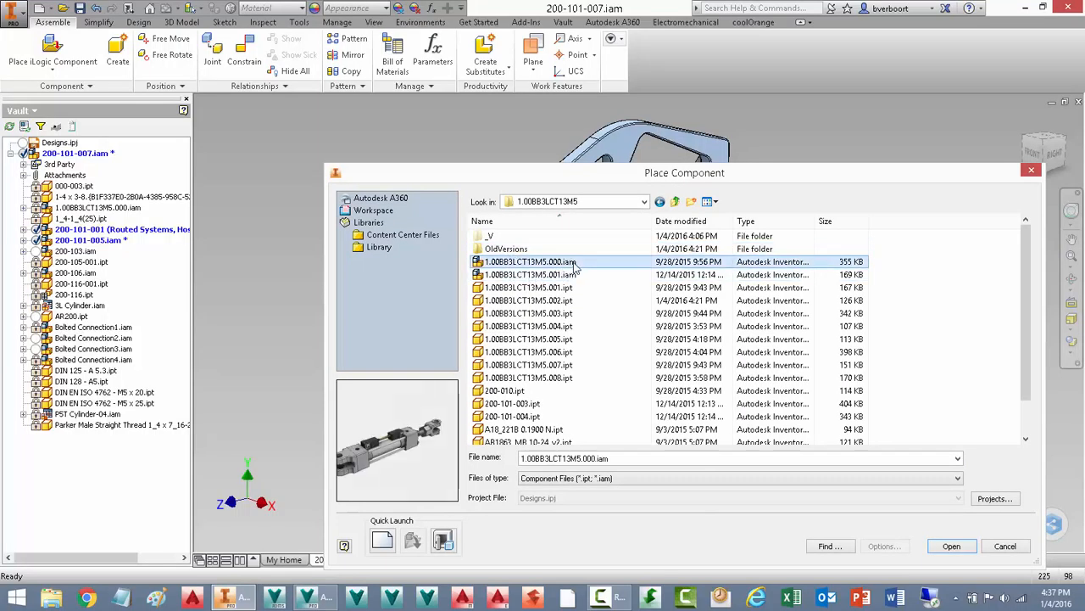
{"action": "left_click", "coordinate": [558, 277]}
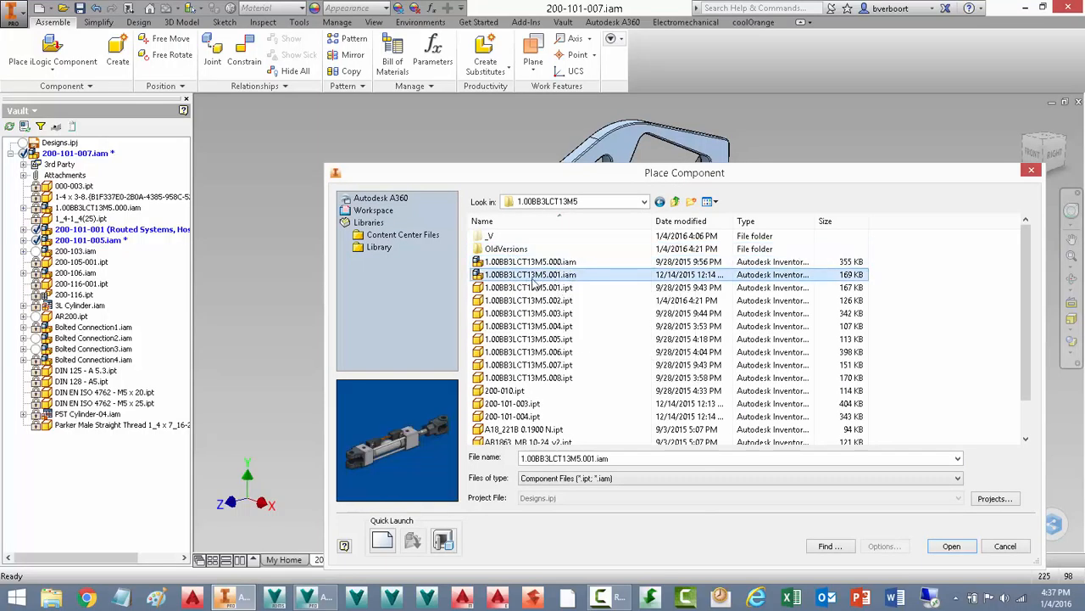
{"action": "left_click", "coordinate": [946, 546]}
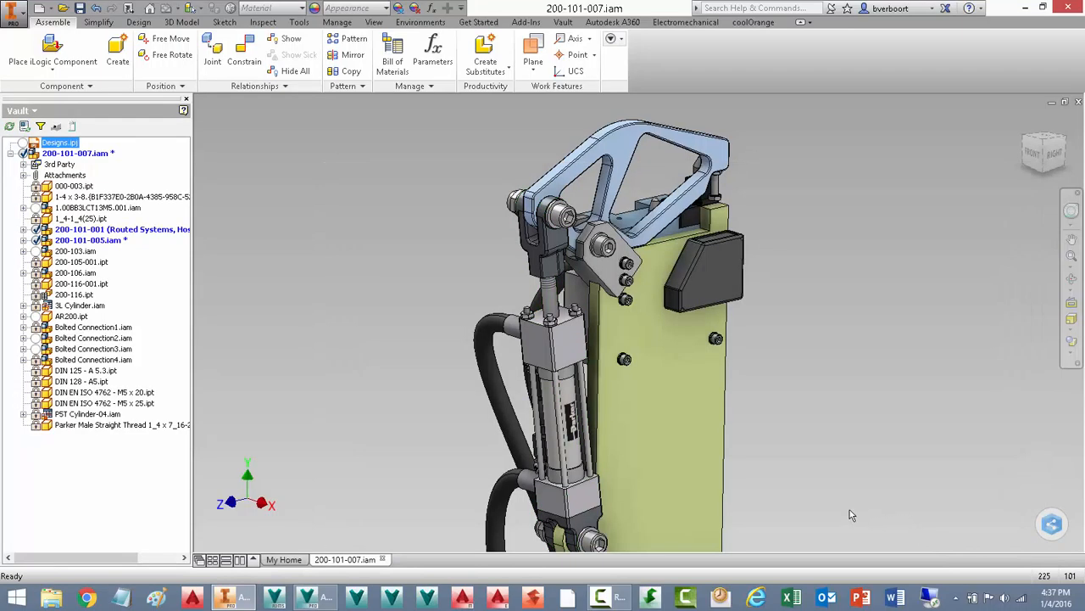
Step: Locate the replaced cylinder assembly in the Vault file tree
{"action": "right_click", "coordinate": [550, 361]}
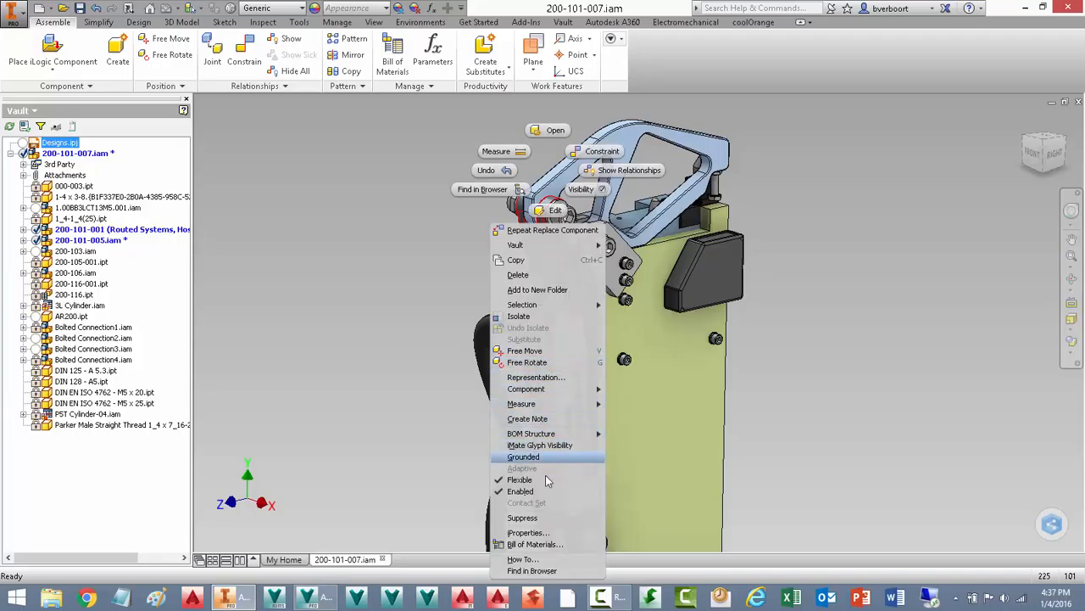
{"action": "left_click", "coordinate": [532, 570]}
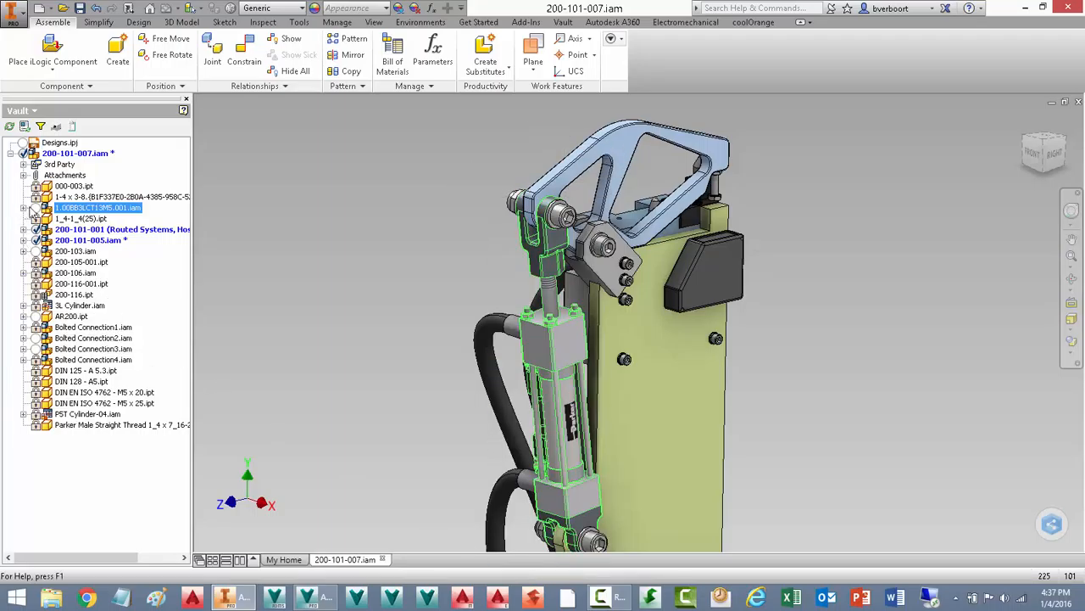
{"action": "left_click", "coordinate": [259, 218]}
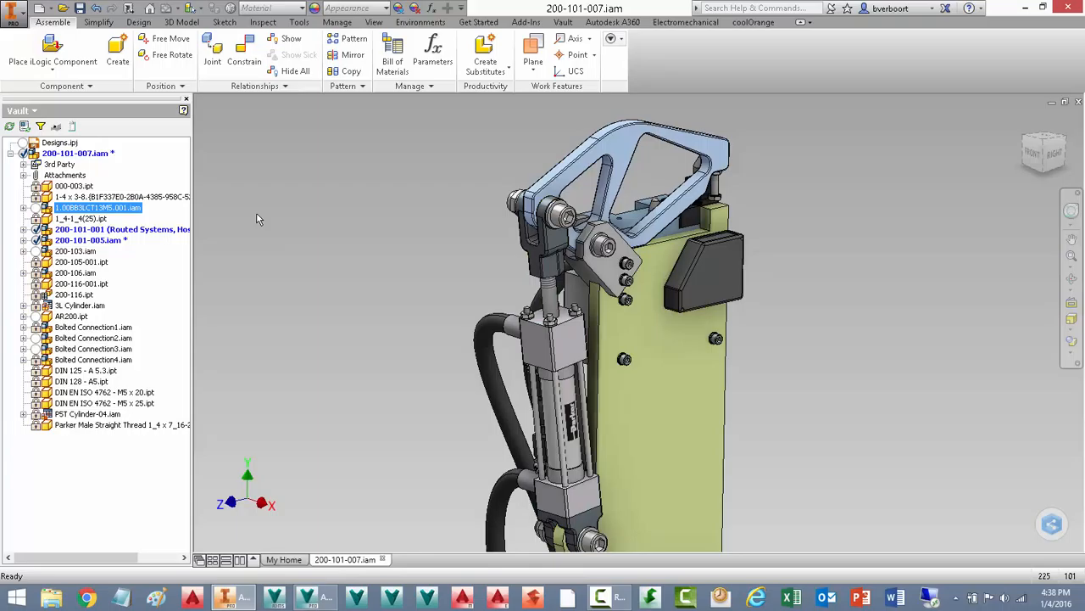
Step: Save 200-101-007.iam with its dependents and check the changed files in to the vault
{"action": "key", "text": "Home"}
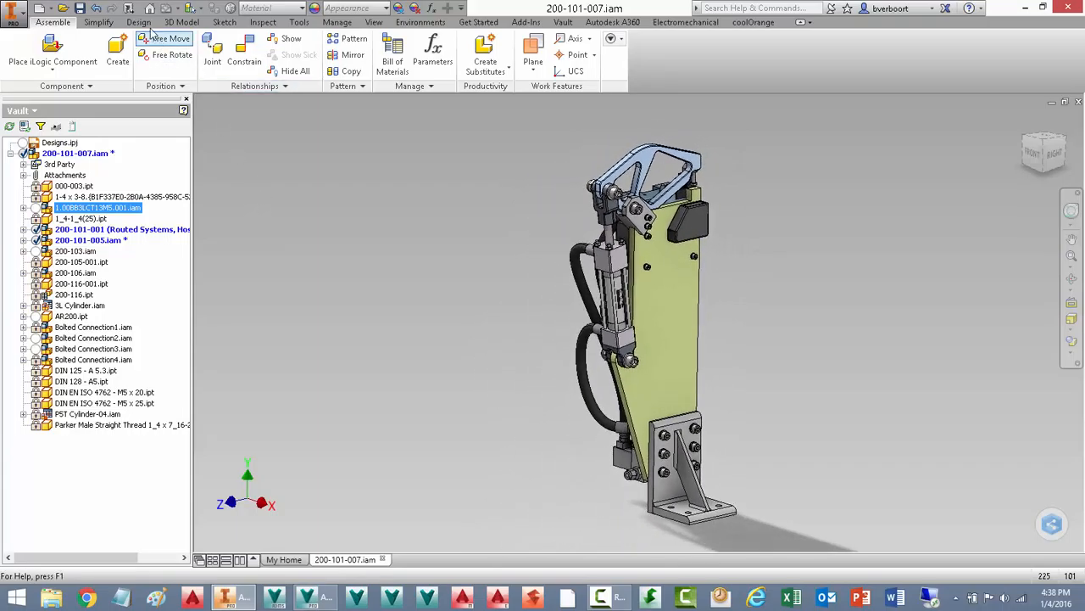
{"action": "left_click", "coordinate": [80, 8]}
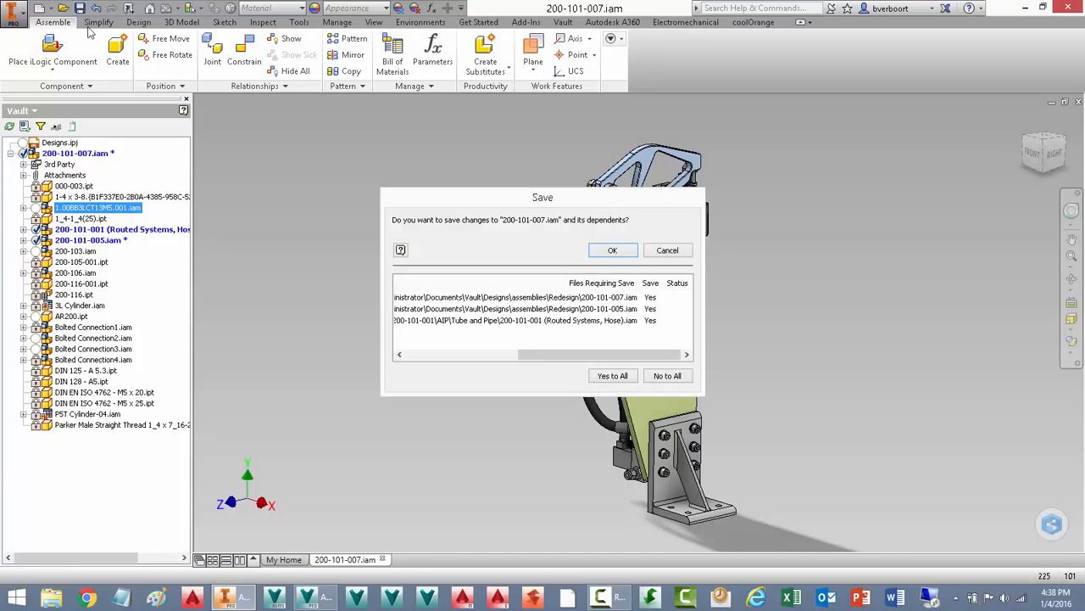
{"action": "left_click", "coordinate": [599, 251]}
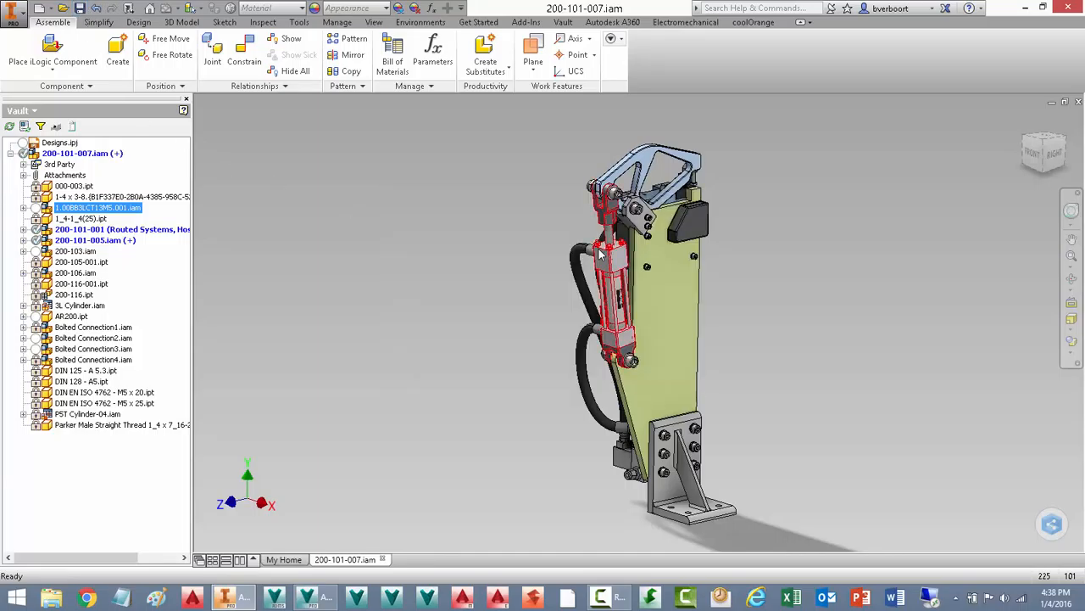
{"action": "right_click", "coordinate": [70, 156]}
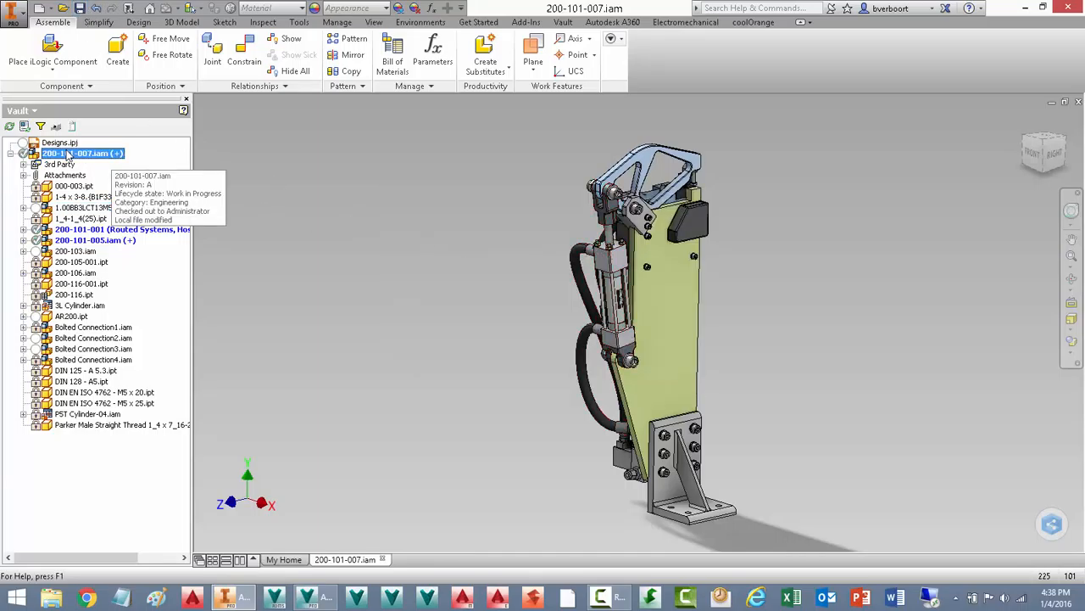
{"action": "left_click", "coordinate": [121, 215]}
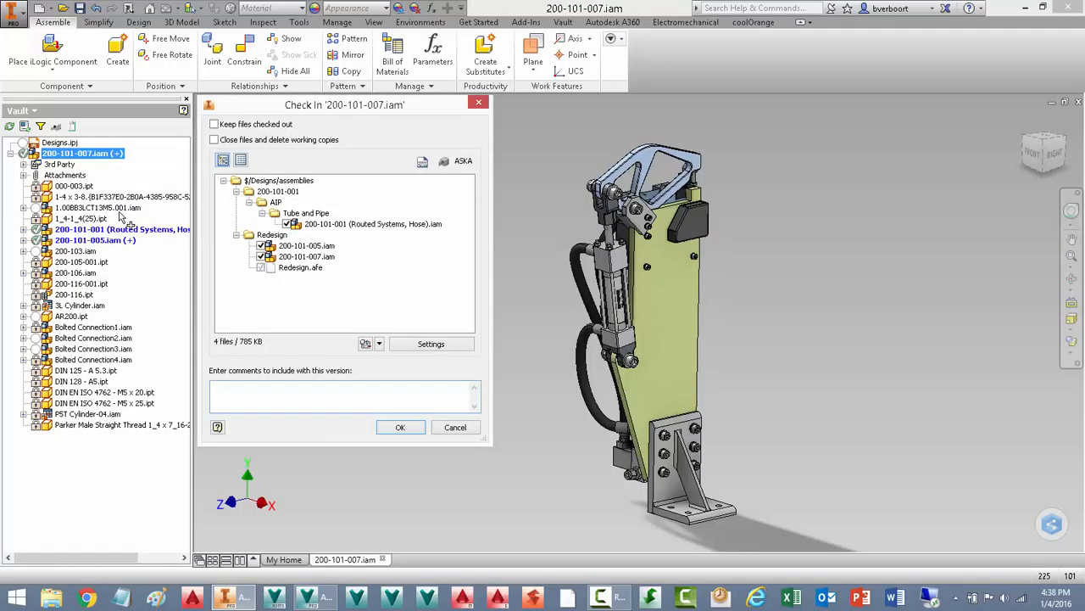
{"action": "left_click", "coordinate": [401, 428]}
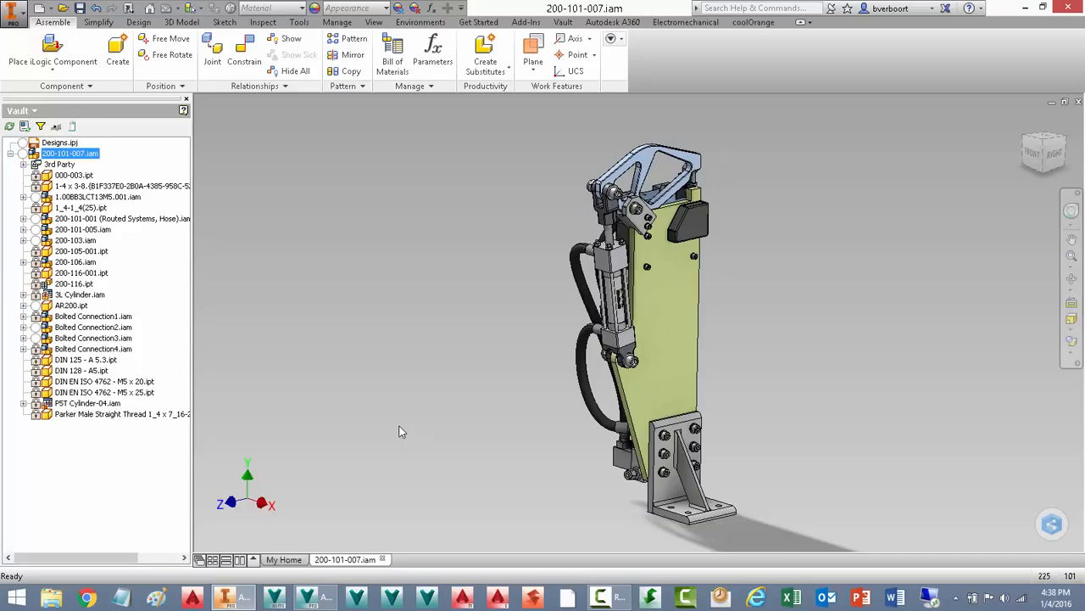
Step: Switch to Vault Professional and preview 200-101-006.ipt and 200-101-007.iam among the files attached to change order ECO-000001
{"action": "left_click", "coordinate": [316, 597]}
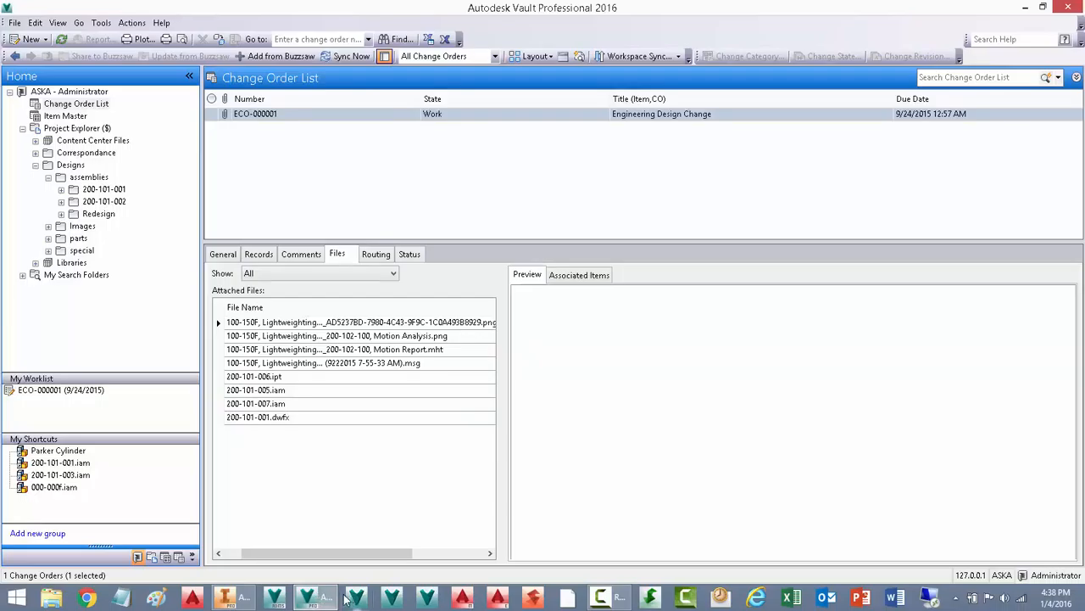
{"action": "mouse_move", "coordinate": [331, 598]}
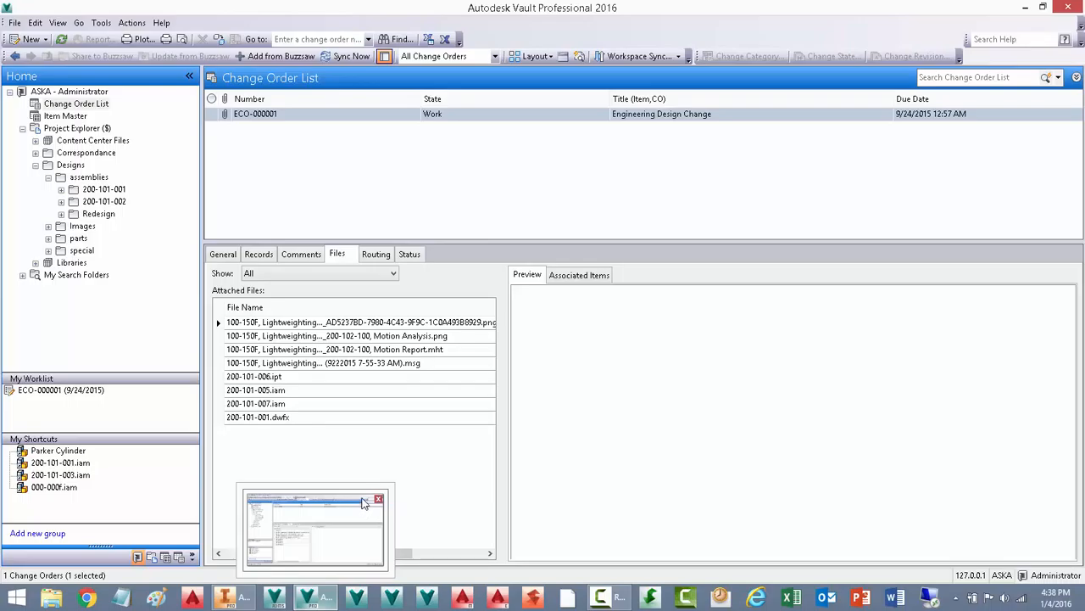
{"action": "left_click", "coordinate": [280, 377]}
{"action": "left_click", "coordinate": [273, 405]}
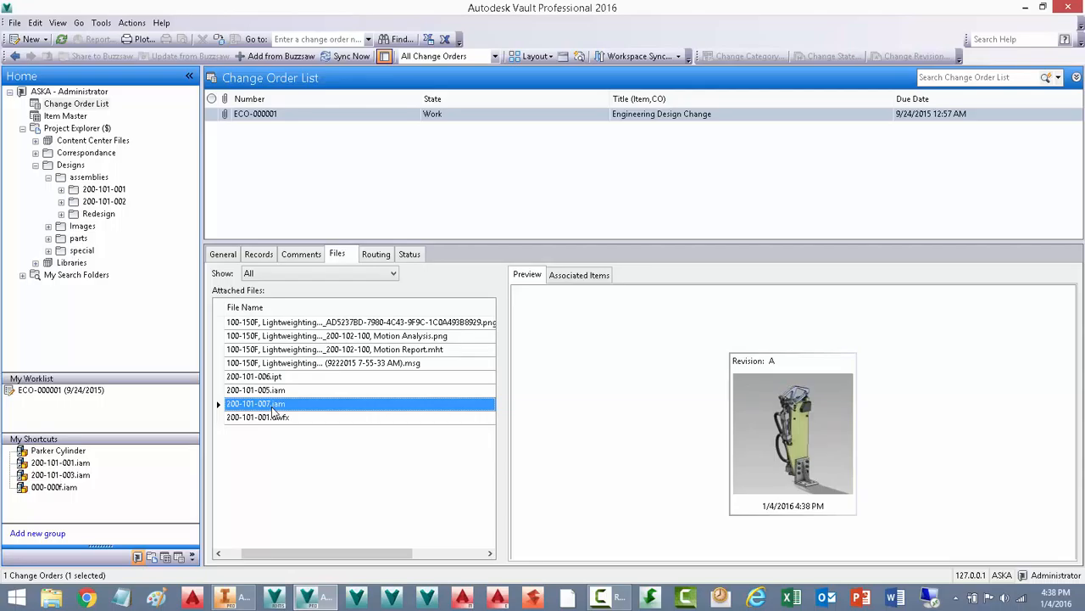
{"action": "left_click", "coordinate": [461, 118]}
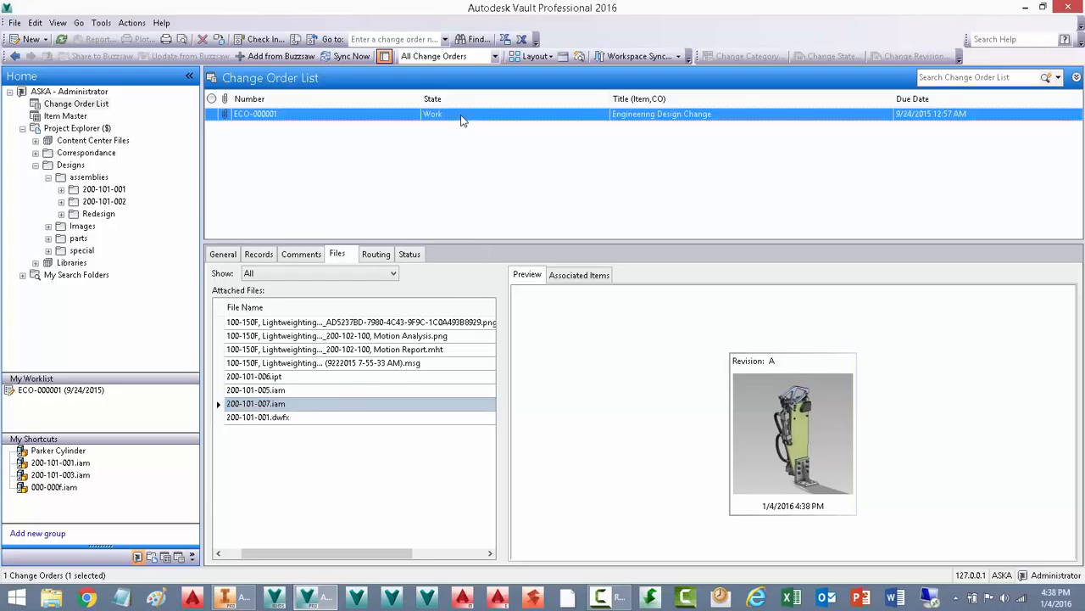
Step: Show the workflow status of change order ECO-000001 and submit it from Work to Check without adding a comment
{"action": "left_click", "coordinate": [290, 412]}
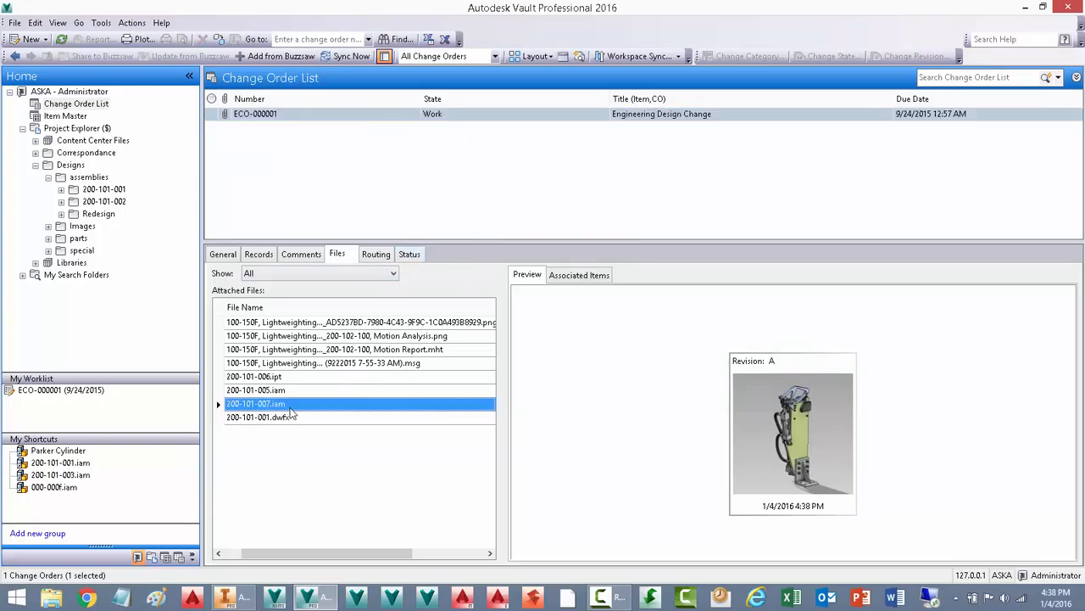
{"action": "left_click", "coordinate": [409, 256]}
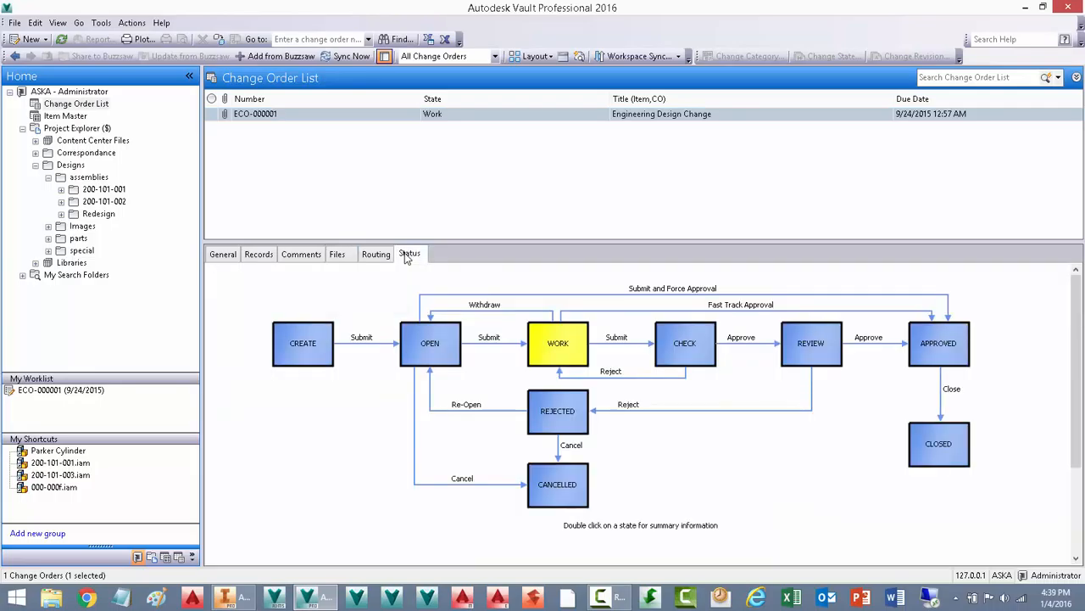
{"action": "right_click", "coordinate": [459, 119]}
{"action": "mouse_move", "coordinate": [497, 143]}
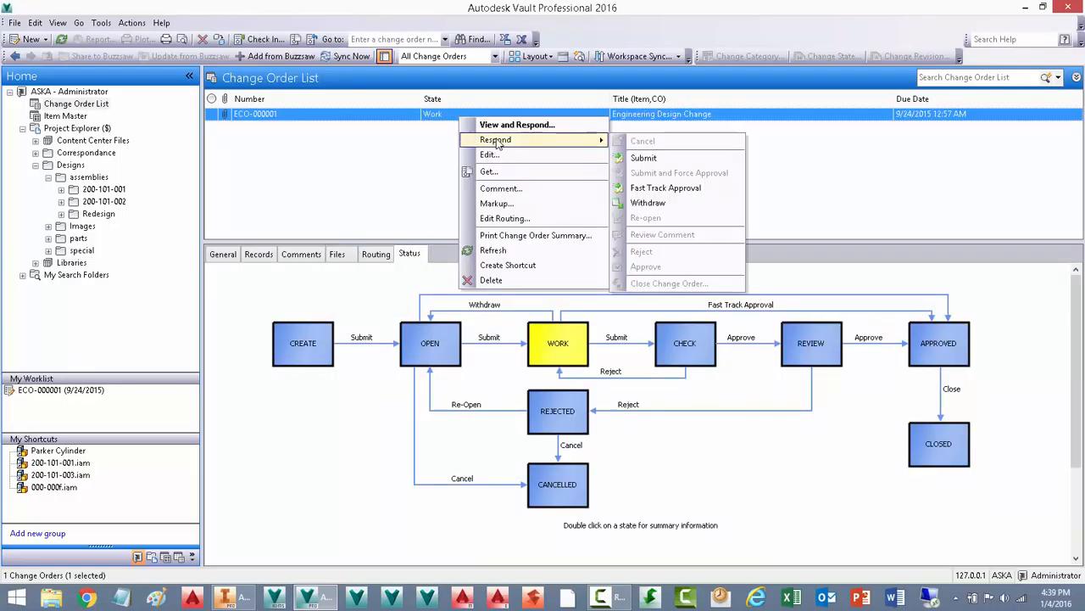
{"action": "left_click", "coordinate": [644, 159]}
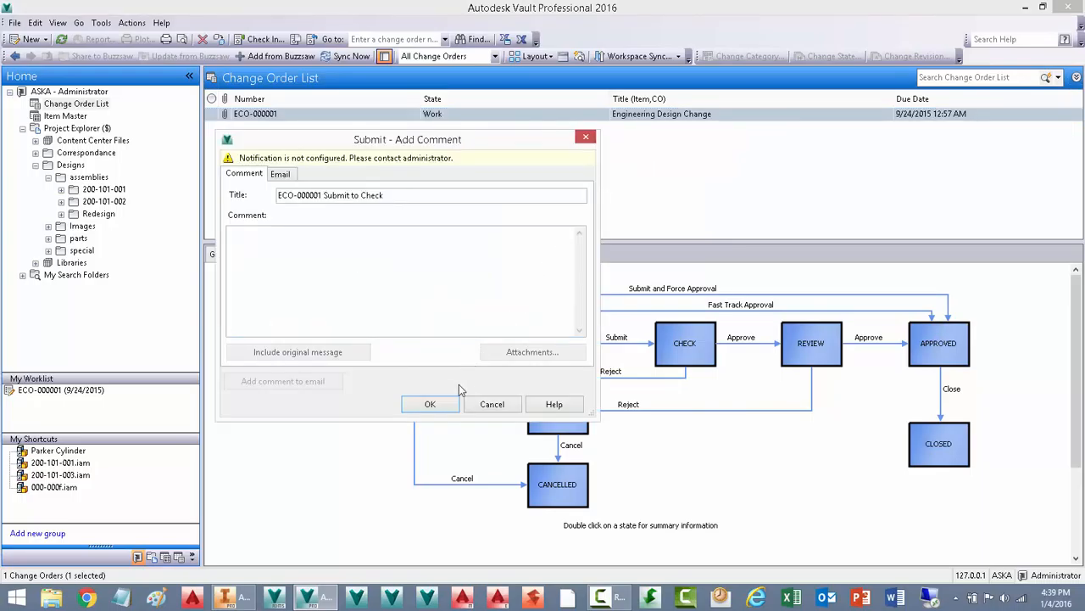
{"action": "left_click", "coordinate": [431, 407]}
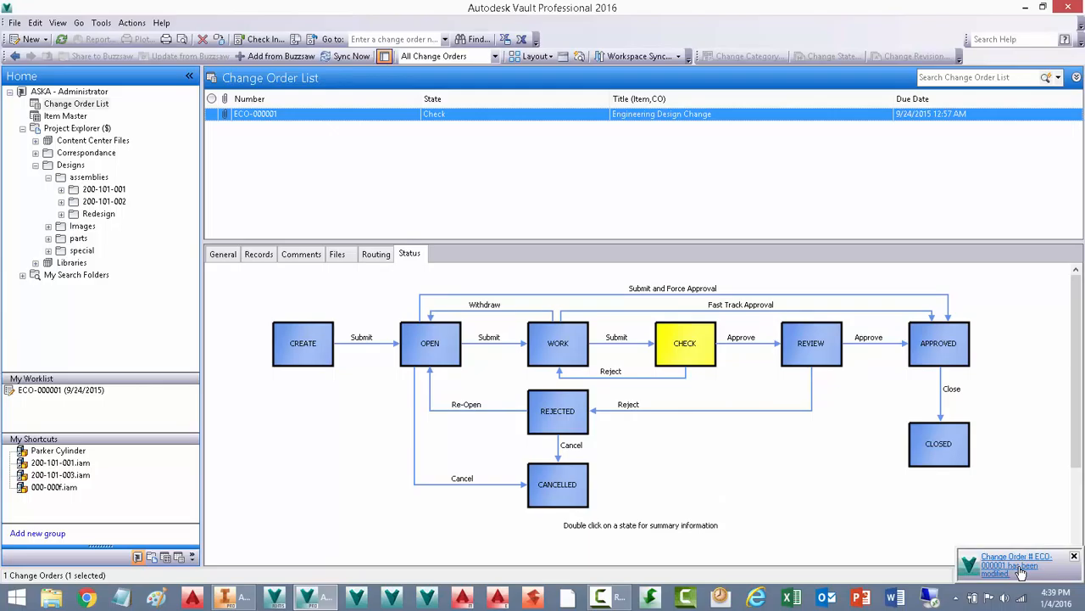
Step: Approve change order ECO-000001 from Check to Review, keeping the default comment title
{"action": "right_click", "coordinate": [619, 119]}
{"action": "mouse_move", "coordinate": [670, 140]}
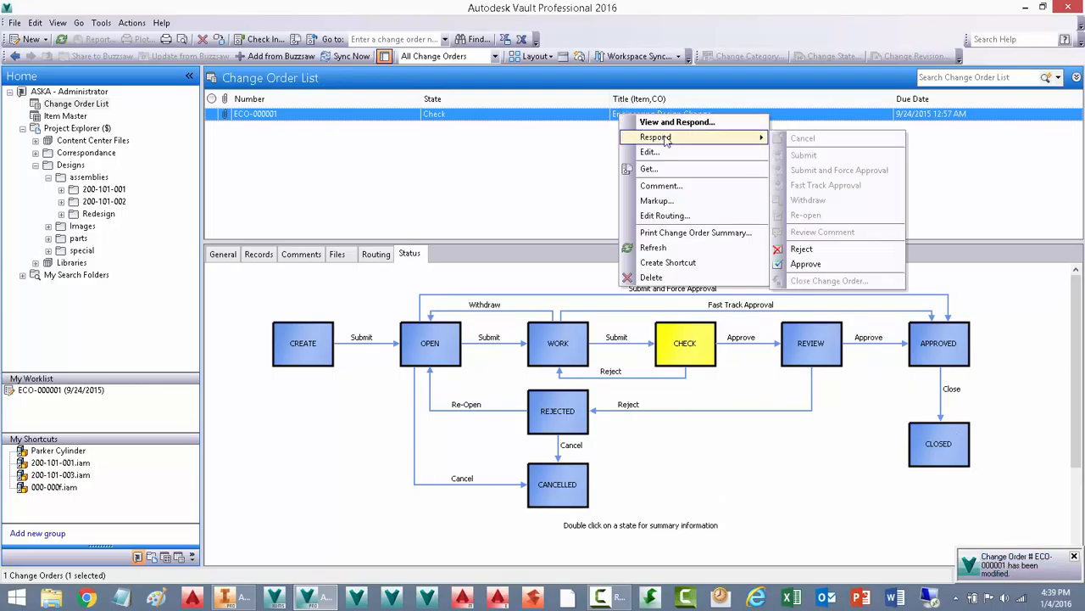
{"action": "left_click", "coordinate": [819, 266]}
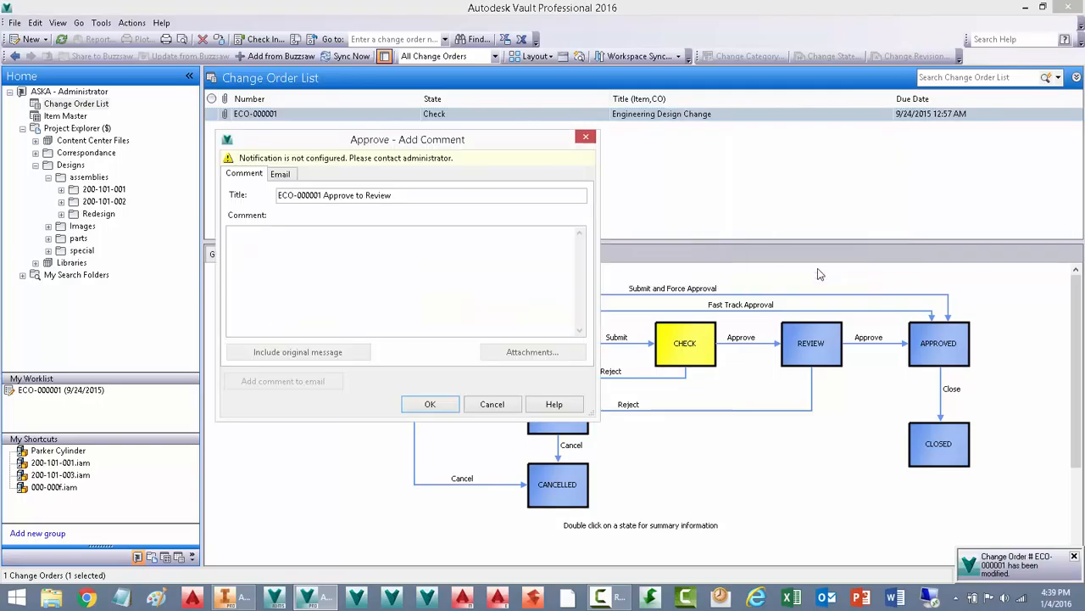
{"action": "left_click", "coordinate": [442, 405]}
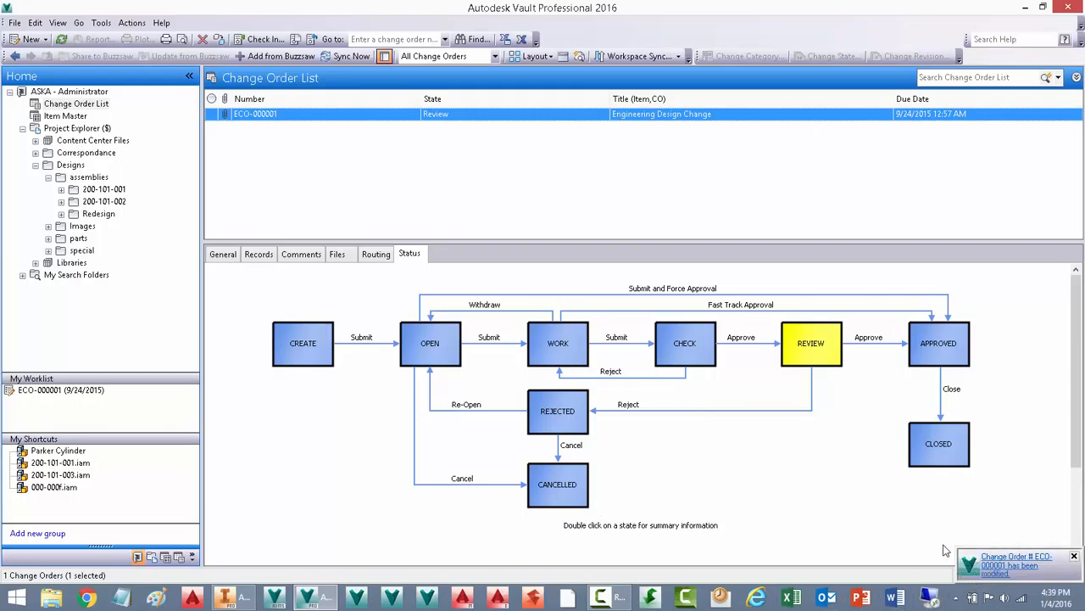
Step: Approve change order ECO-000001 from Review to Approved and bring up its list of attached files
{"action": "right_click", "coordinate": [666, 116]}
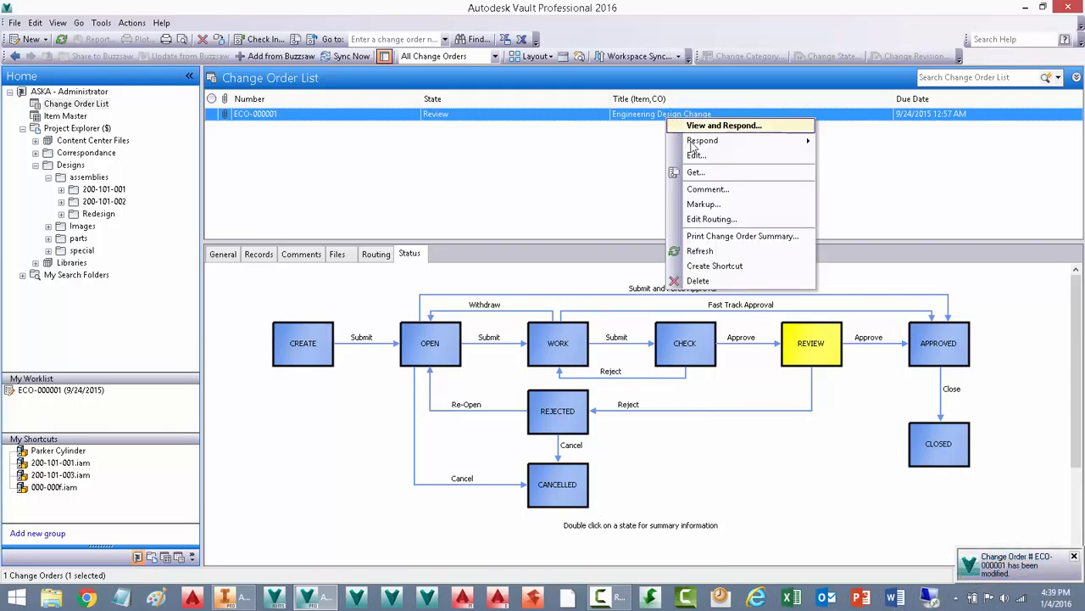
{"action": "mouse_move", "coordinate": [700, 144]}
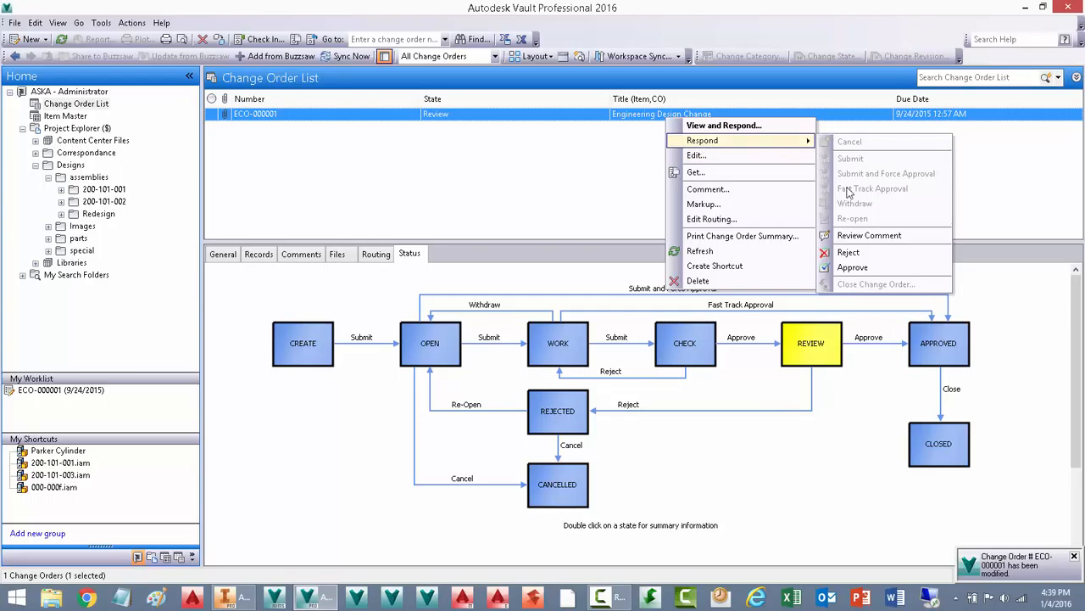
{"action": "left_click", "coordinate": [856, 269]}
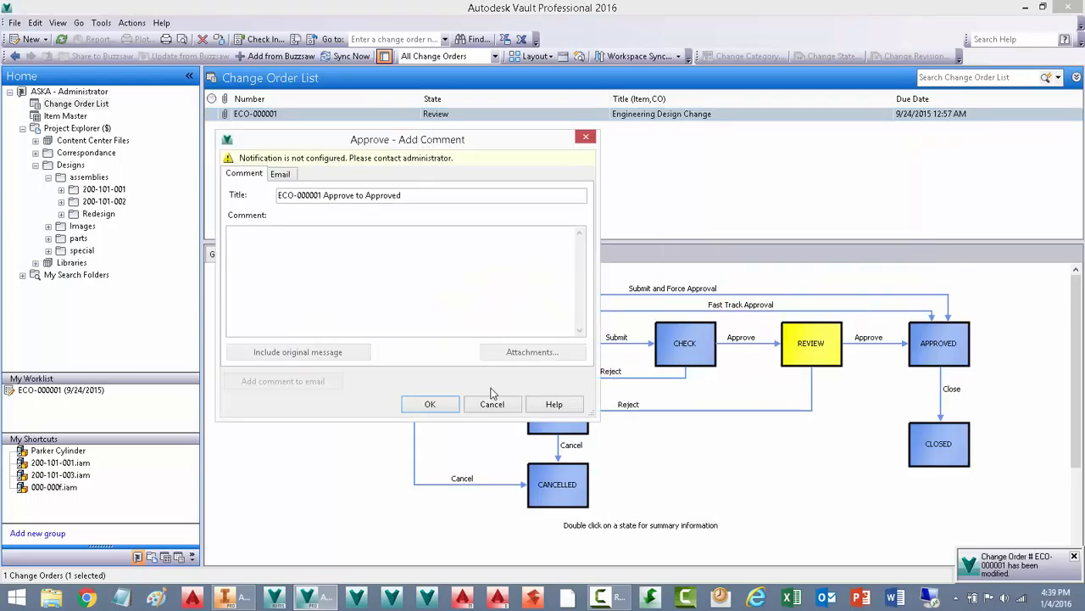
{"action": "left_click", "coordinate": [429, 404]}
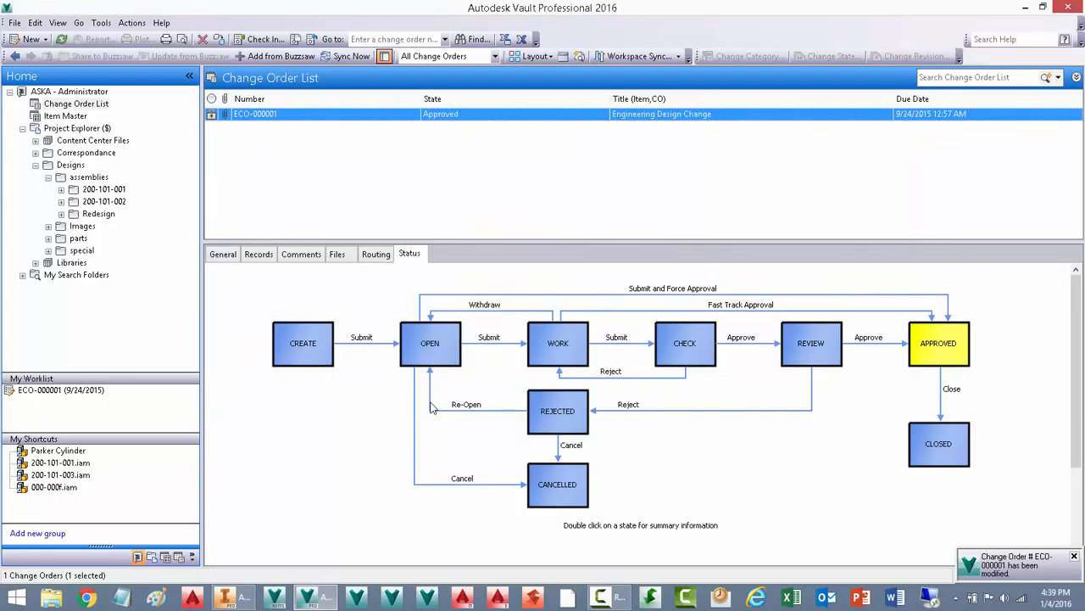
{"action": "left_click", "coordinate": [337, 254]}
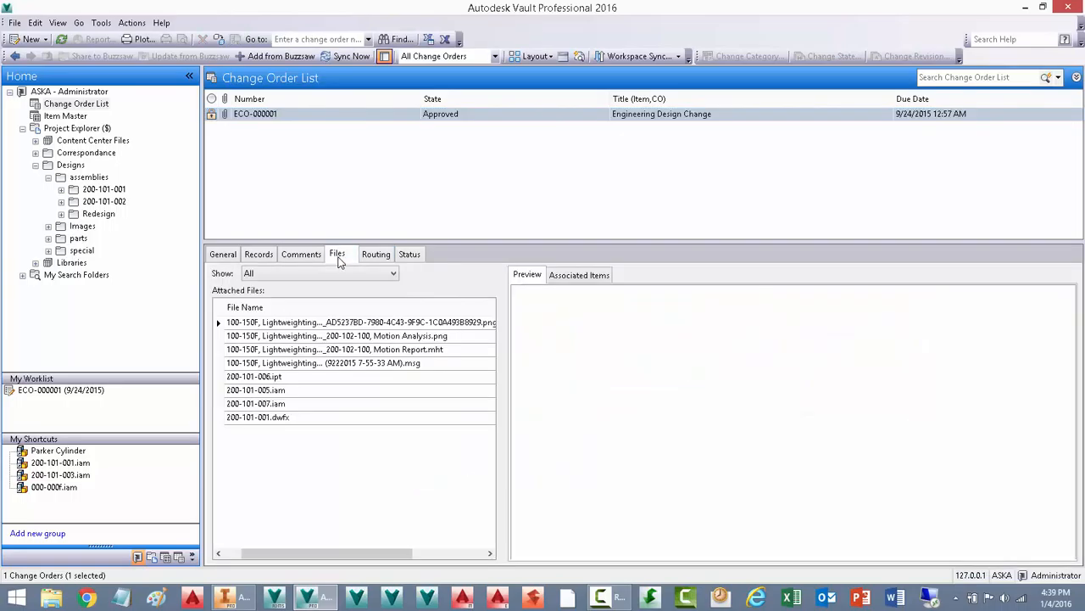